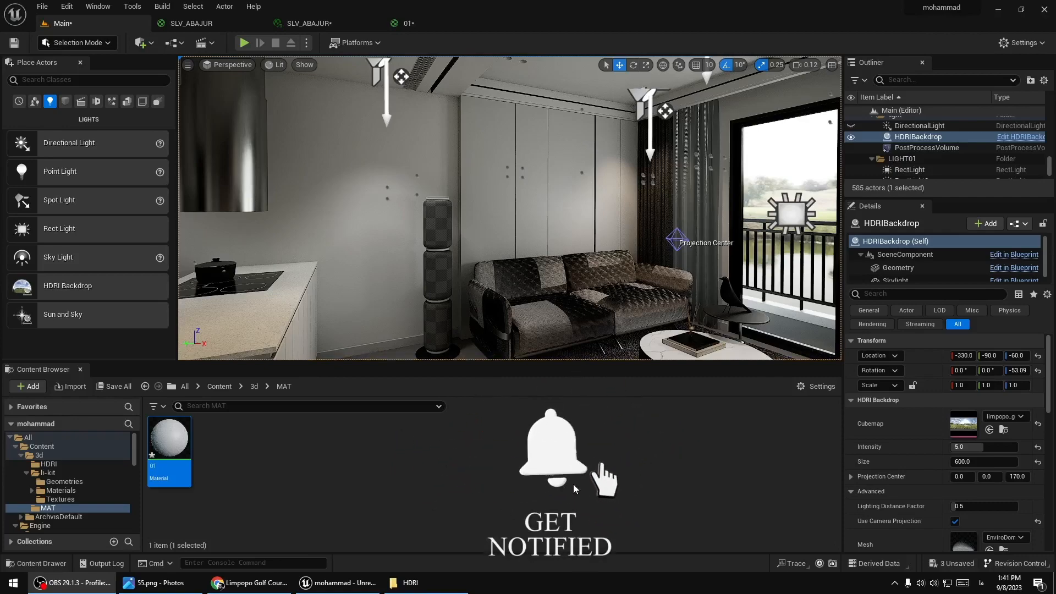
Enlarge the viewport by shrinking the content browser's height.
right_click_drag(573, 247, 654, 297)
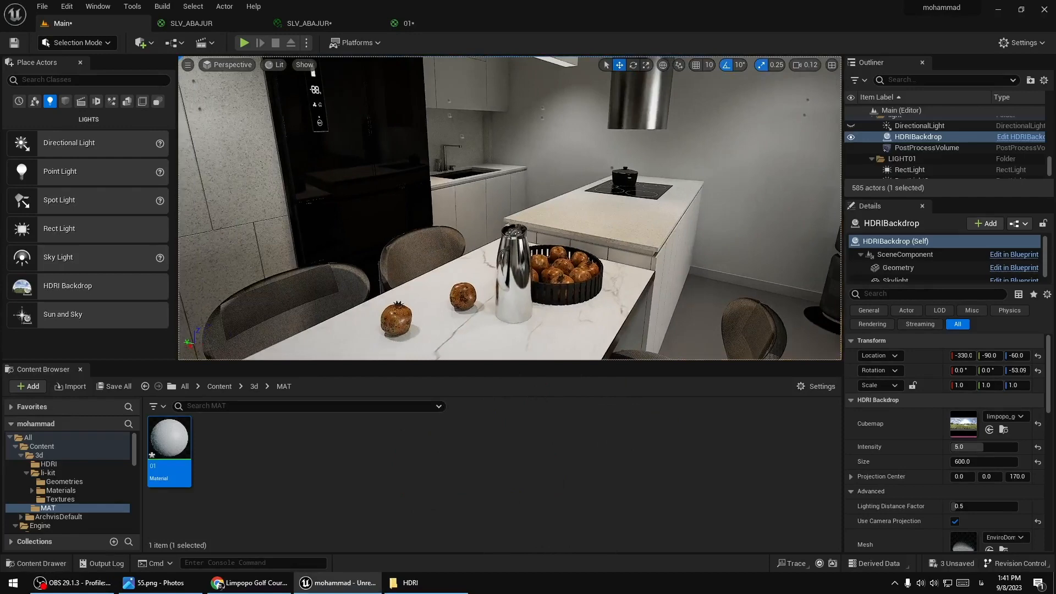
right_click_drag(584, 295, 537, 319)
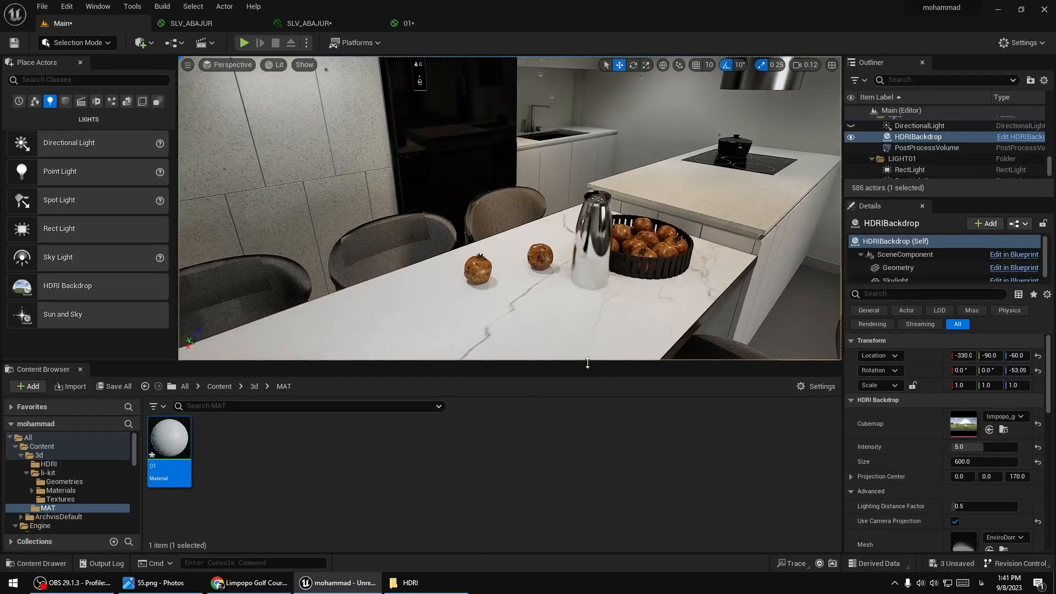
left_click_drag(588, 363, 582, 446)
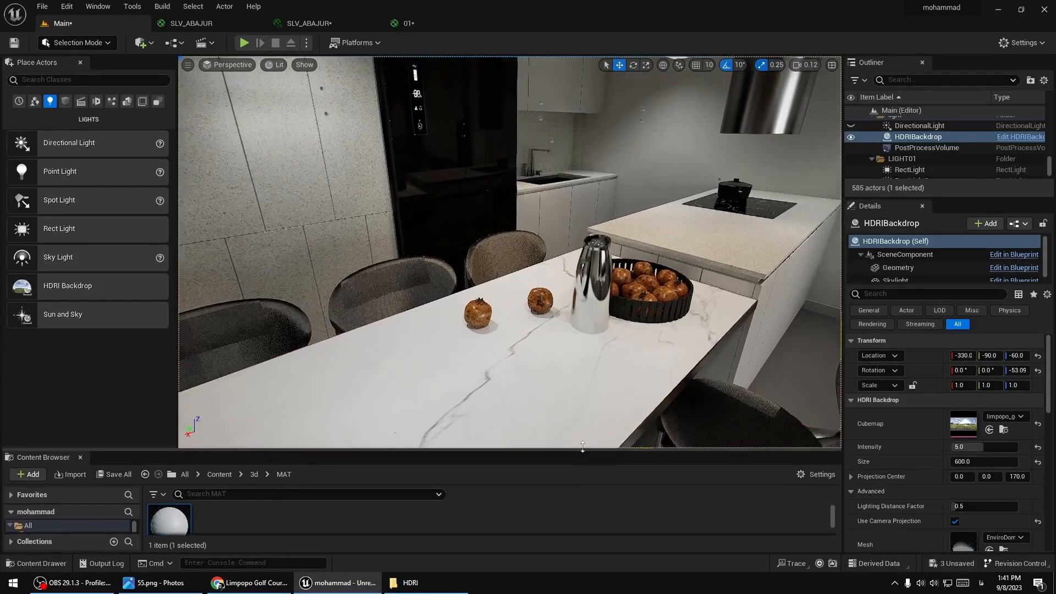
Examine the apartment interior around the dining table, chairs, kitchen island, floor and sofa area.
right_click_drag(551, 372, 770, 420)
key("w")
key("s")
key("s")
key("w")
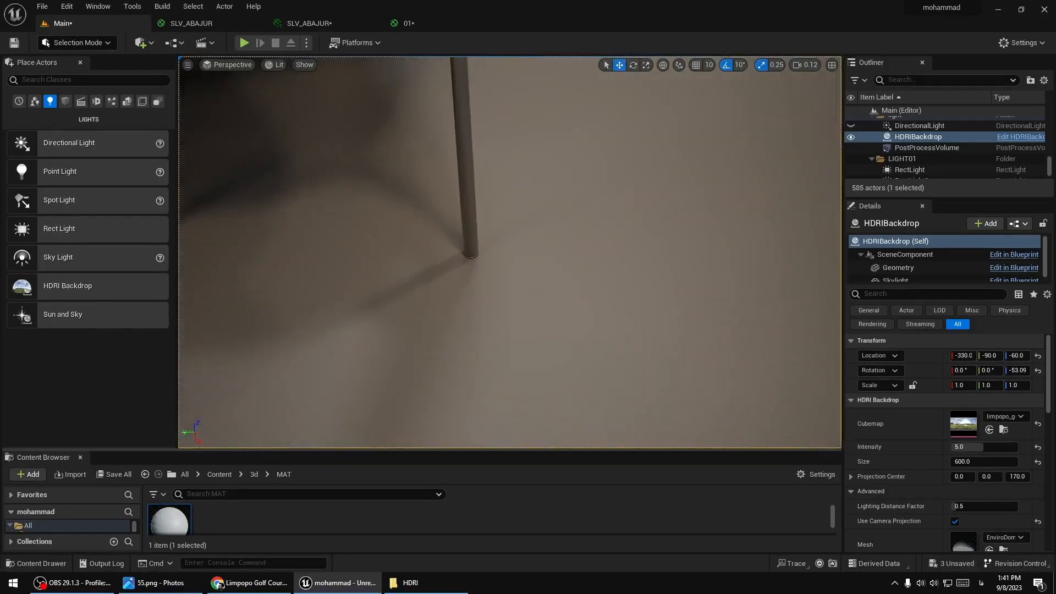
scroll(535, 318, "down", 5)
right_click_drag(535, 226, 553, 69)
key("w")
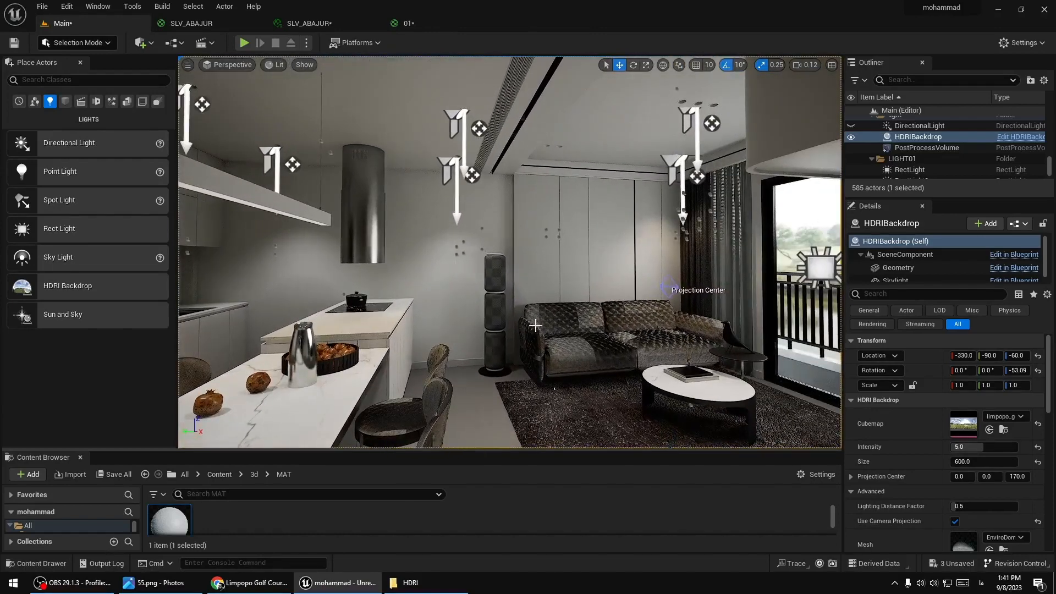
right_click_drag(524, 338, 311, 339)
key("w")
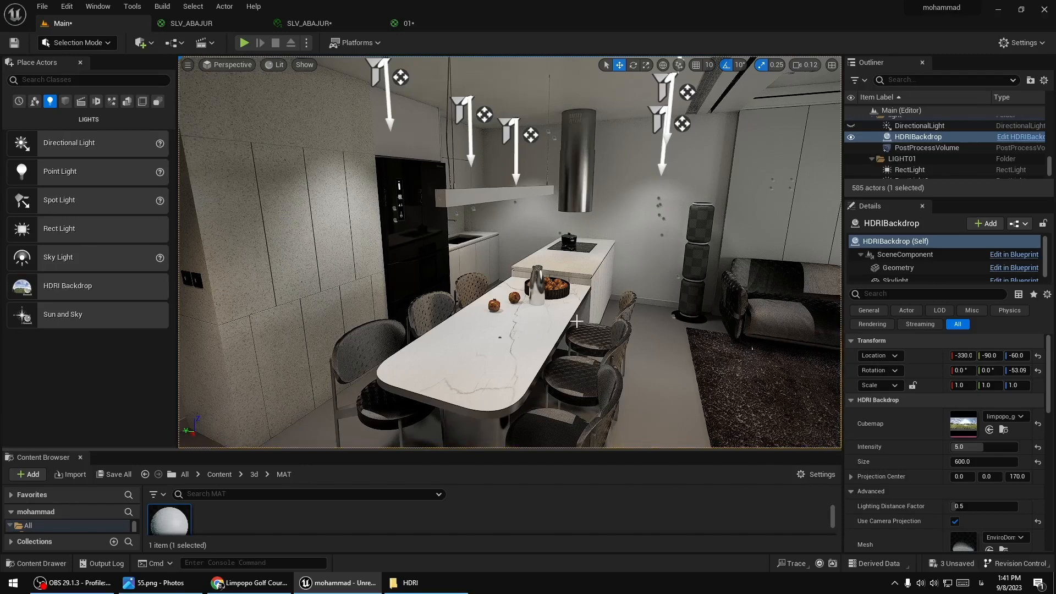
right_click_drag(604, 363, 686, 285)
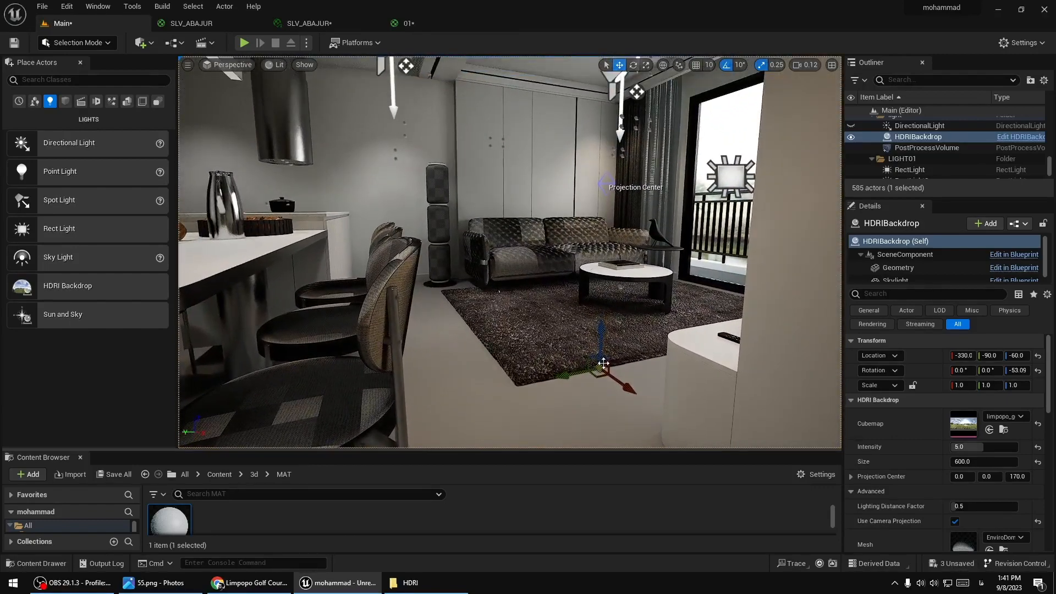
Close the two SLV_ABAJUR editors and the 01 material editor, keeping only the Main level open.
left_click(258, 23)
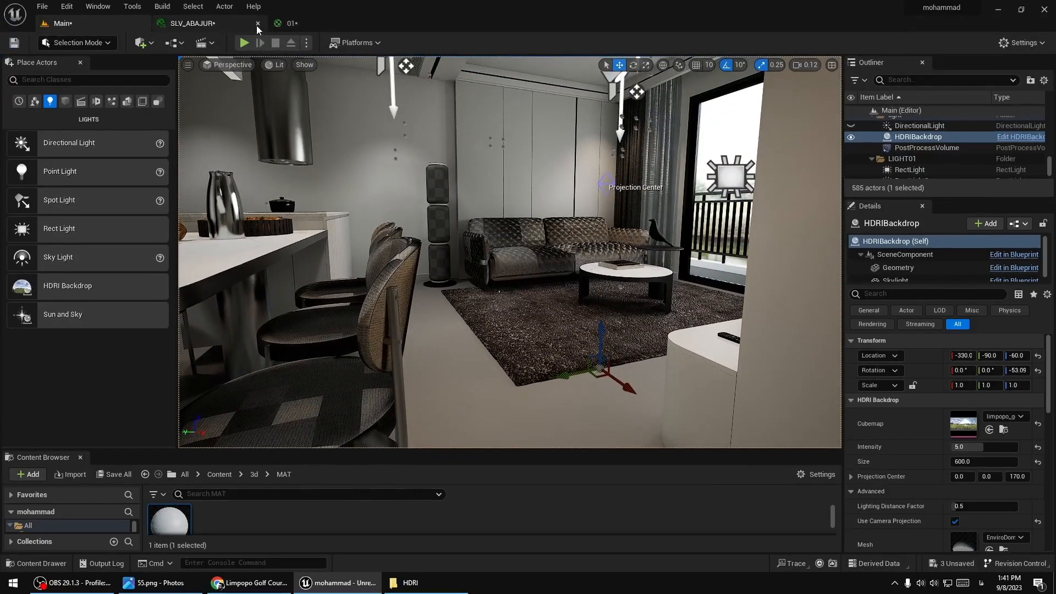
left_click(256, 25)
left_click(234, 22)
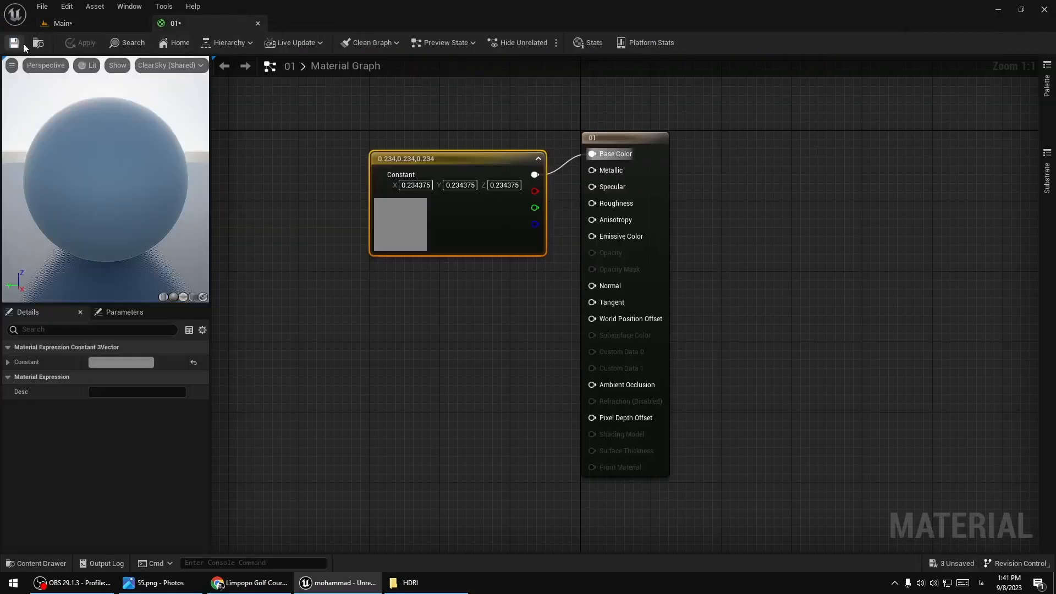
left_click(257, 24)
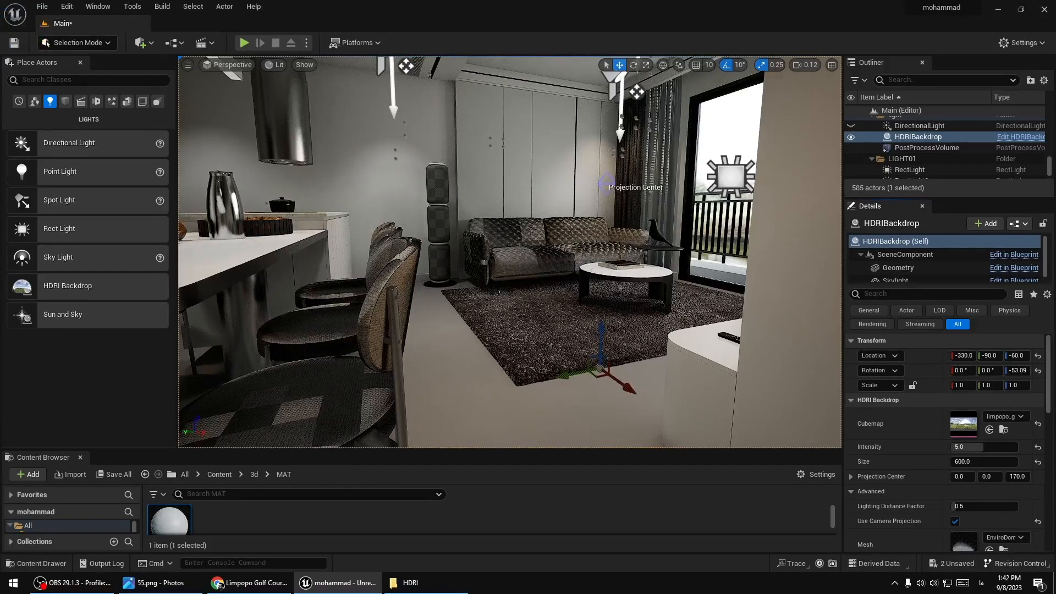
right_click_drag(494, 234, 418, 257)
key("w")
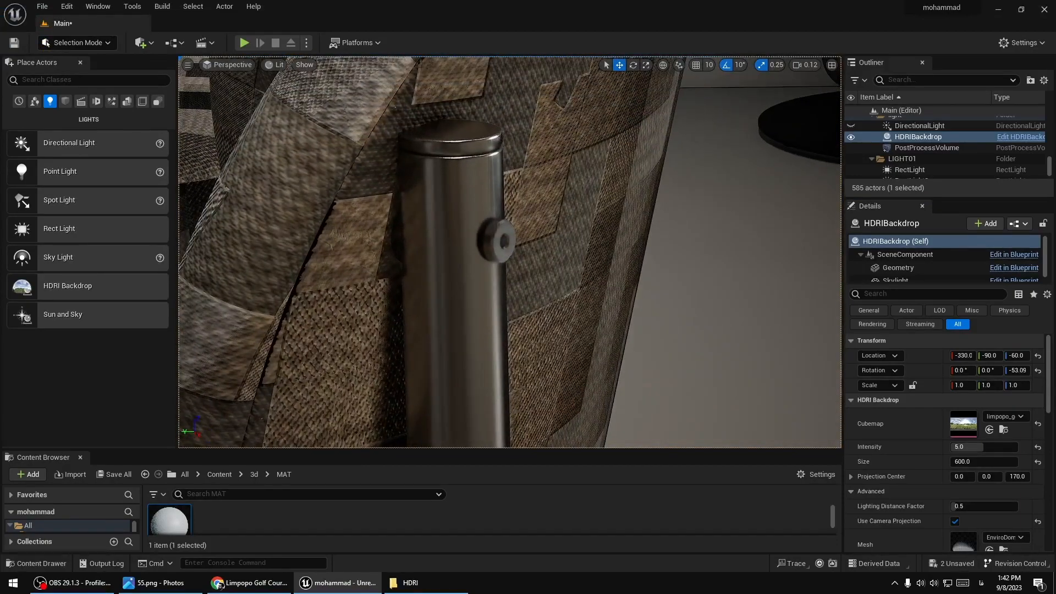
scroll(437, 314, "down", 5)
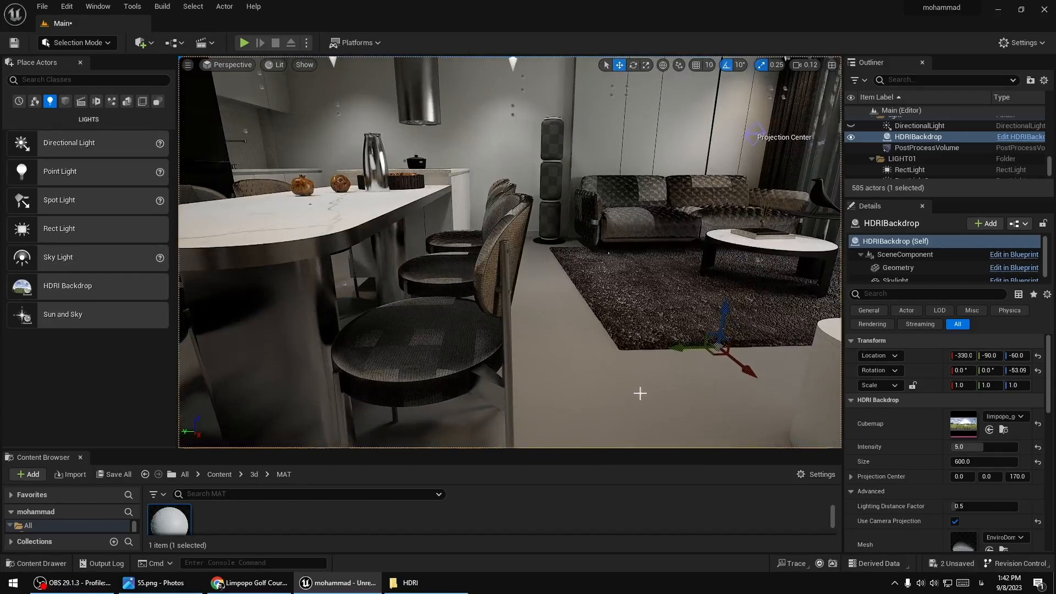
right_click_drag(608, 379, 633, 380)
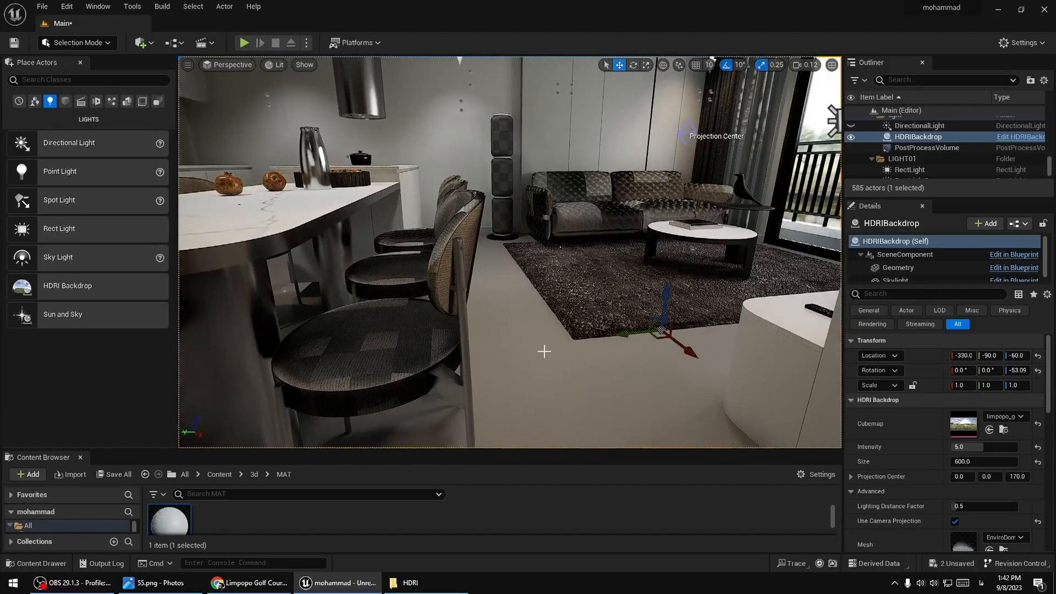
right_click_drag(544, 351, 572, 346)
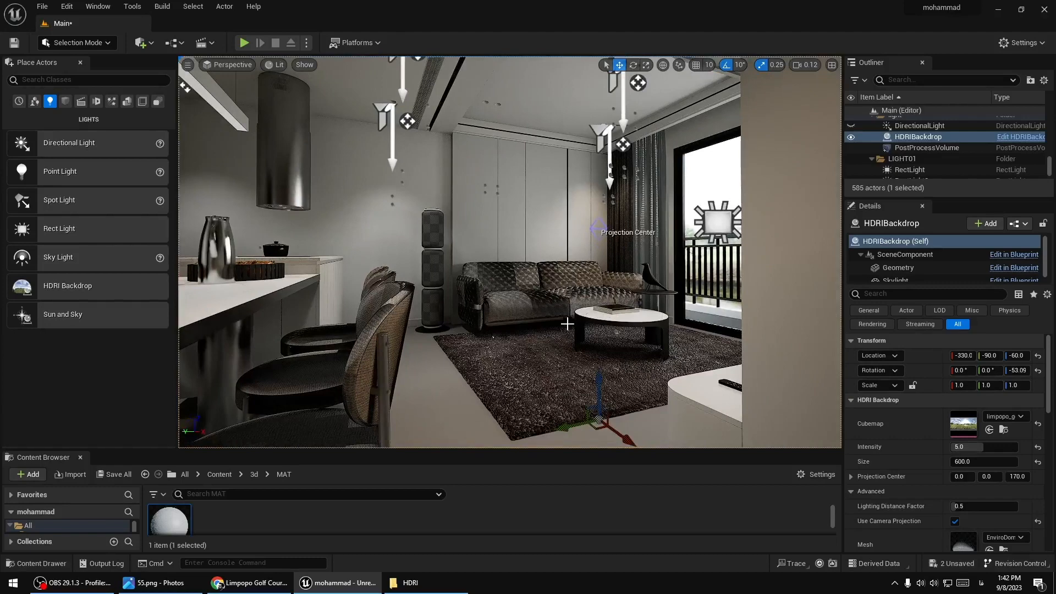
Open the Quixel Bridge asset library and maximize its window.
left_click(141, 42)
left_click(176, 84)
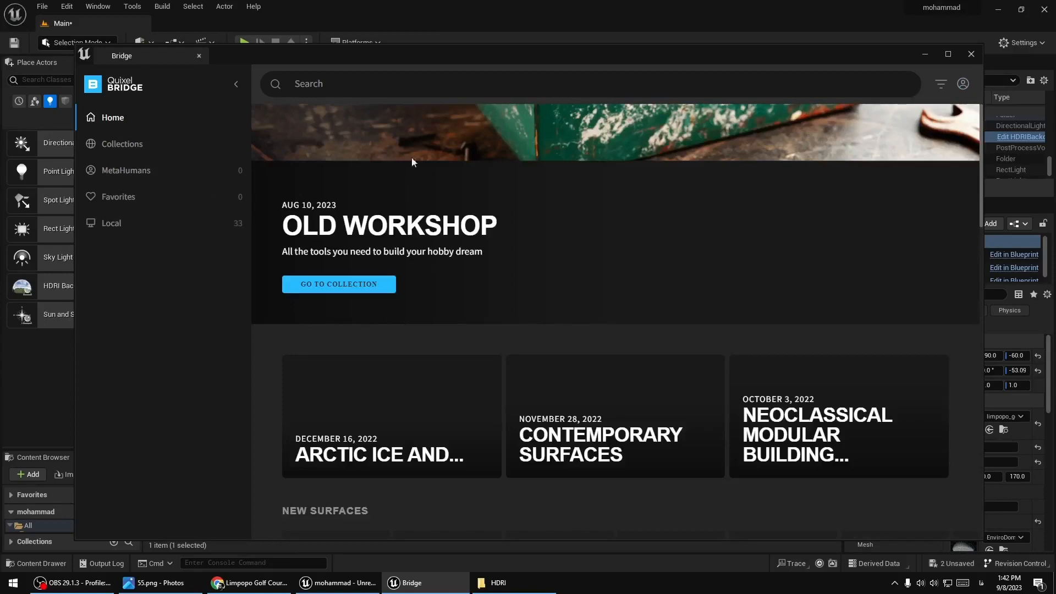
left_click_drag(483, 56, 499, 2)
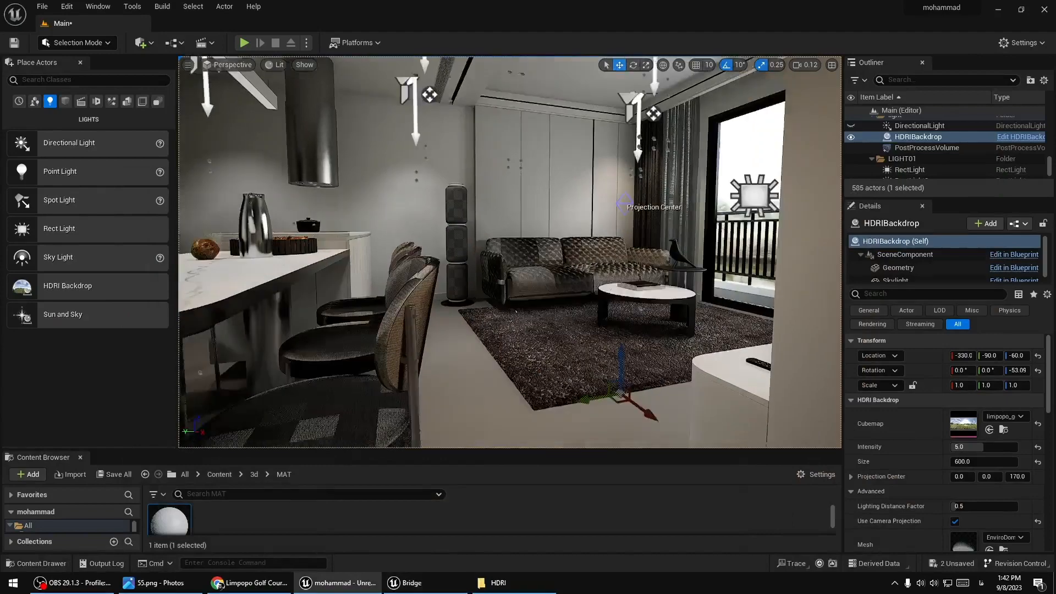
Return to the level and make the content browser taller so its folders and the 01 material show fully.
right_click_drag(488, 368, 460, 392)
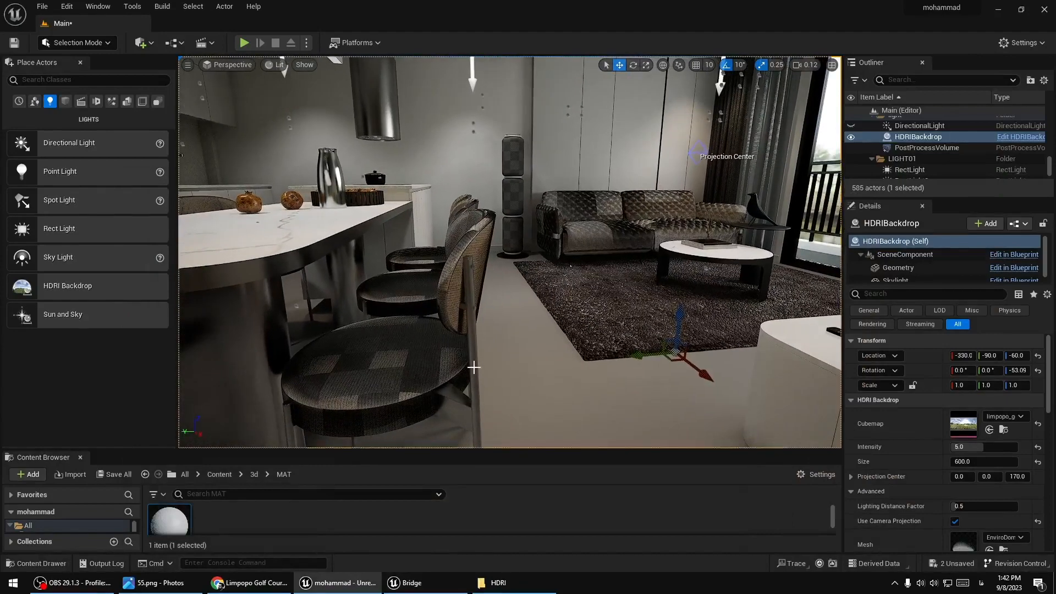
key("w")
right_click_drag(570, 266, 569, 354)
key("s")
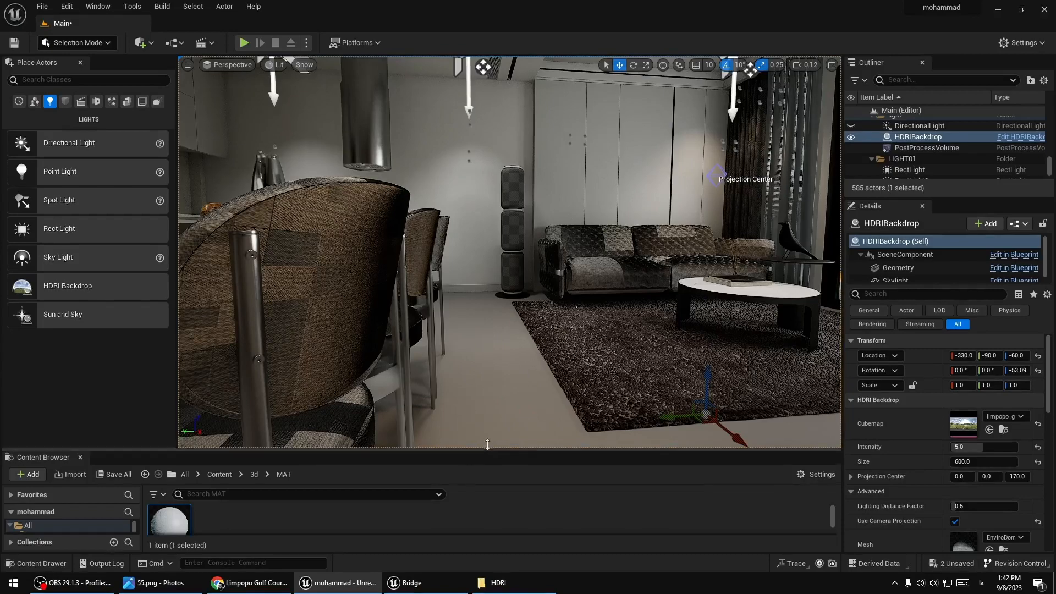
left_click_drag(490, 450, 492, 399)
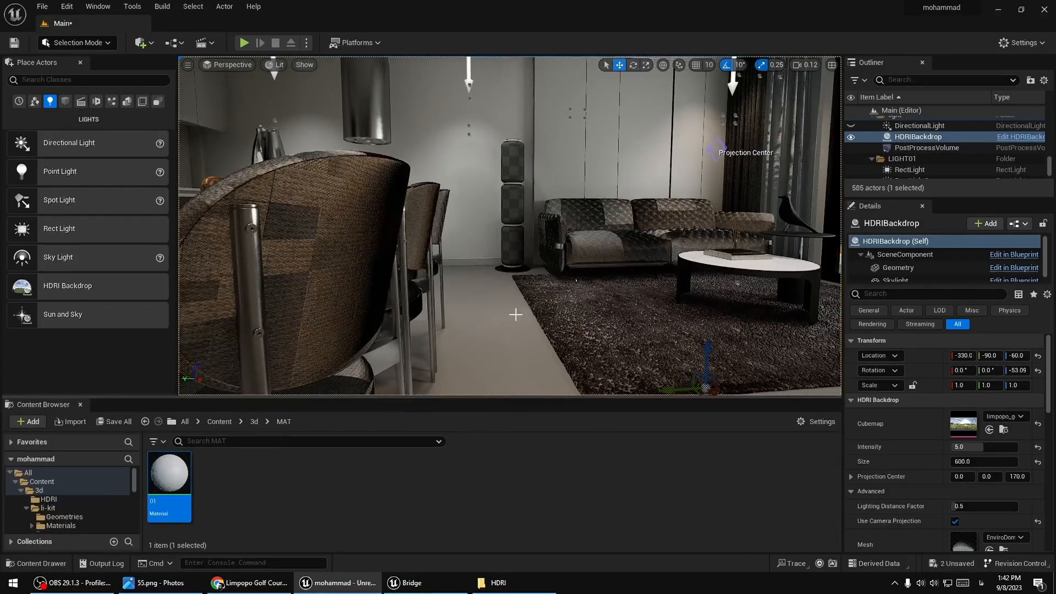
left_click(412, 583)
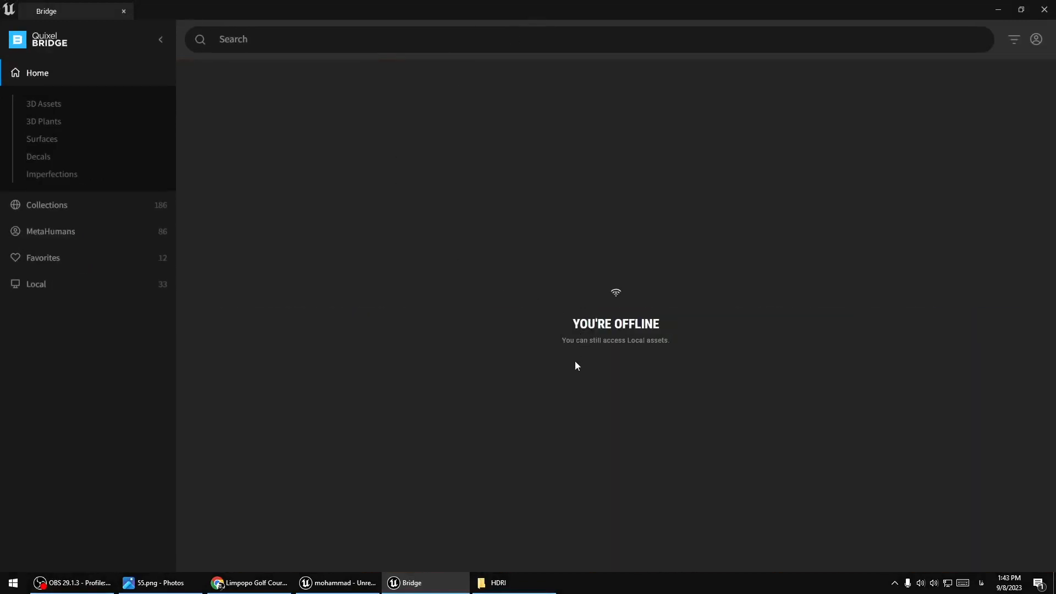
left_click(428, 584)
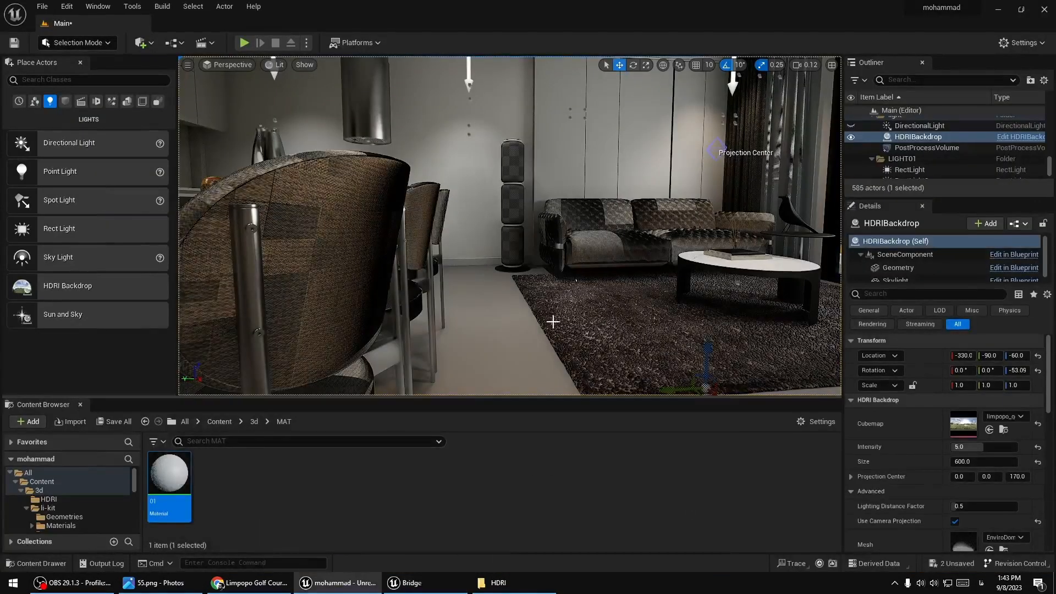
middle_click_drag(552, 321, 525, 261)
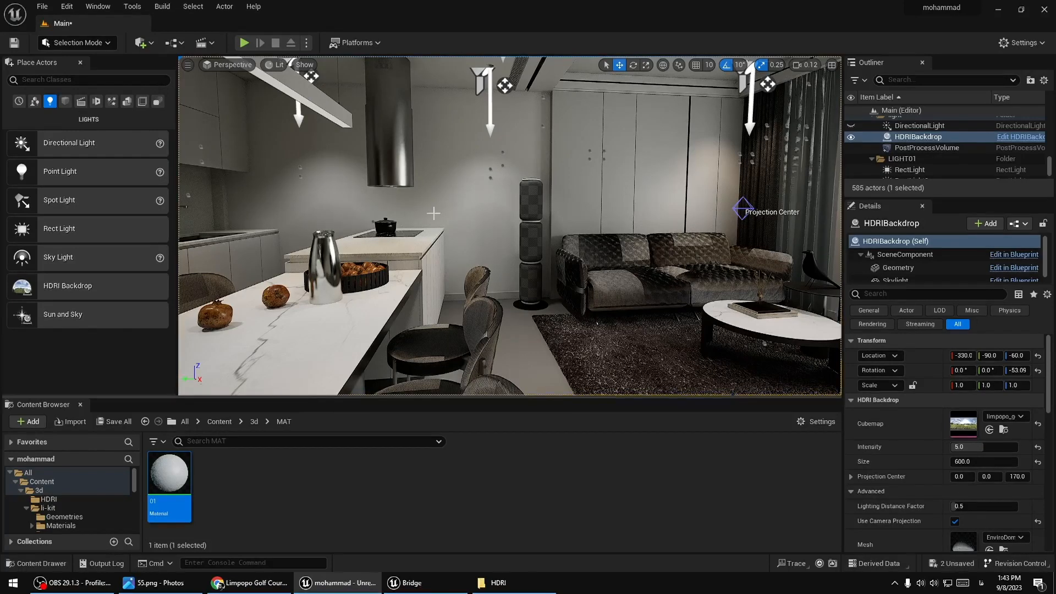
Switch to Quixel Bridge and look through the new surfaces and 3D models on its home page.
left_click(404, 583)
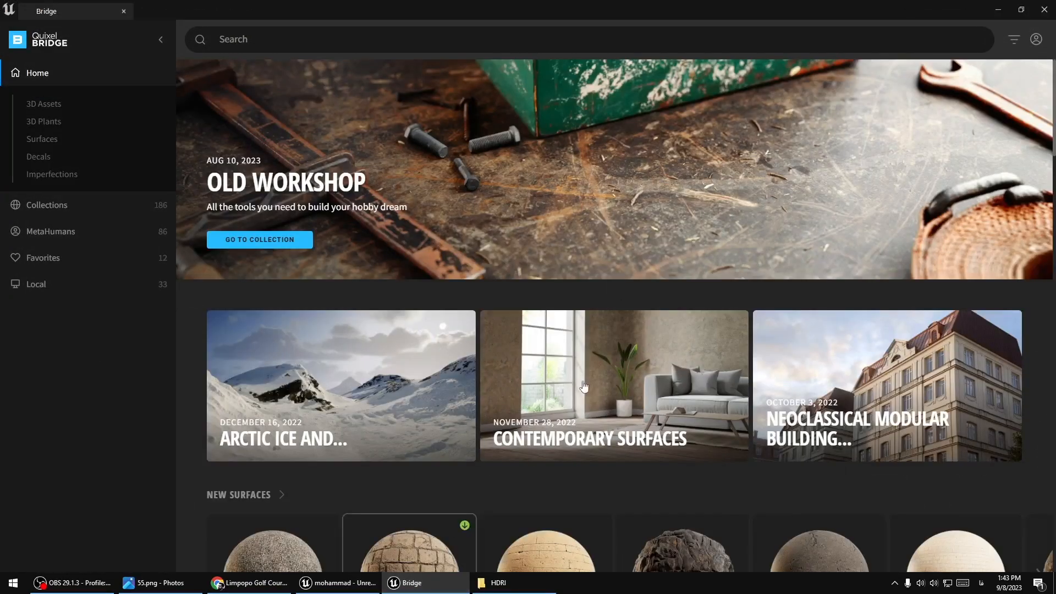
left_click(39, 144)
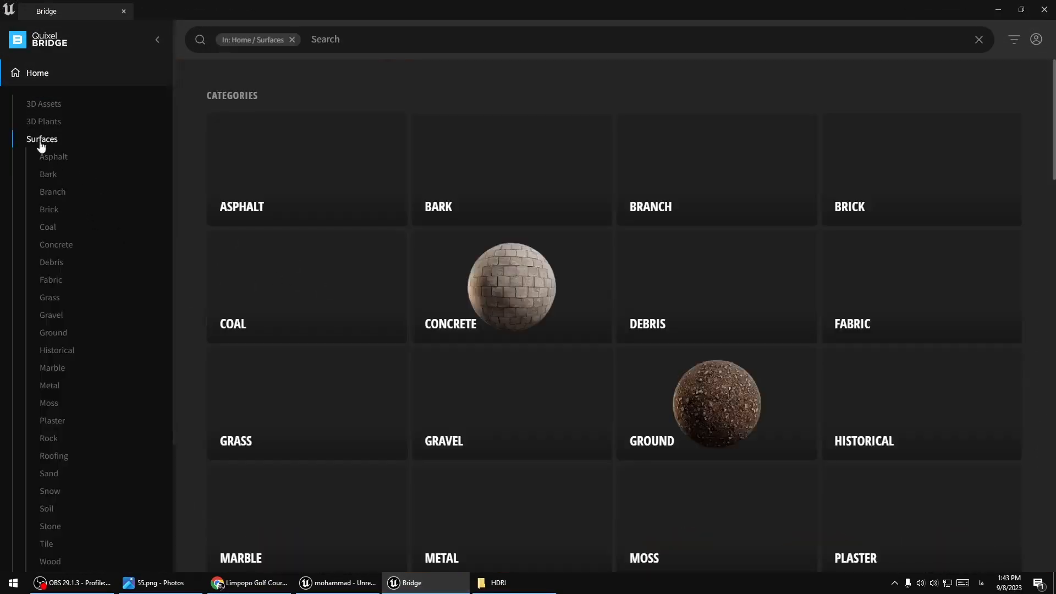
left_click(52, 73)
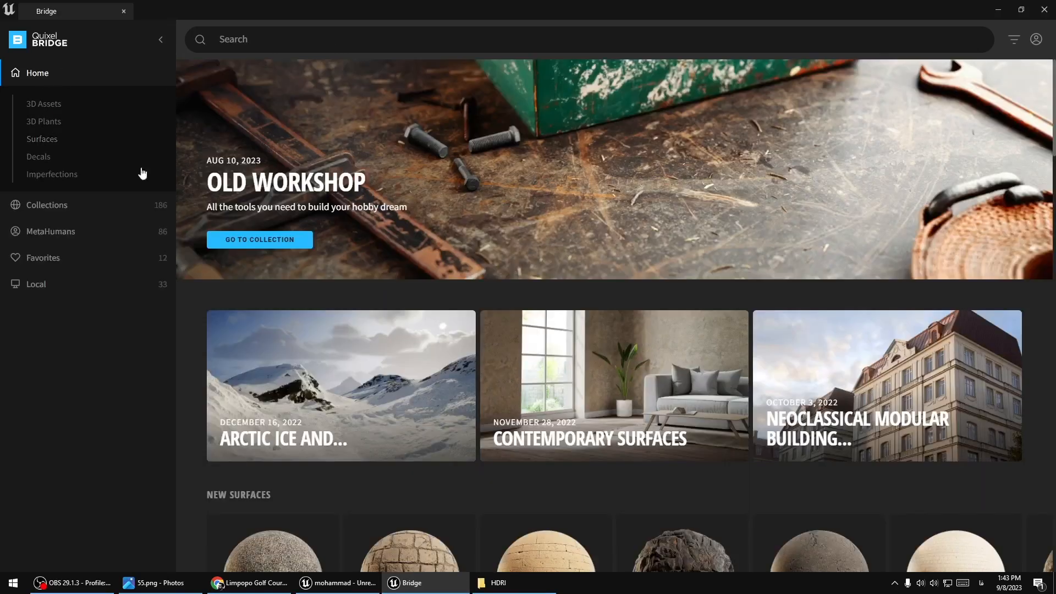
scroll(720, 407, "down", 6)
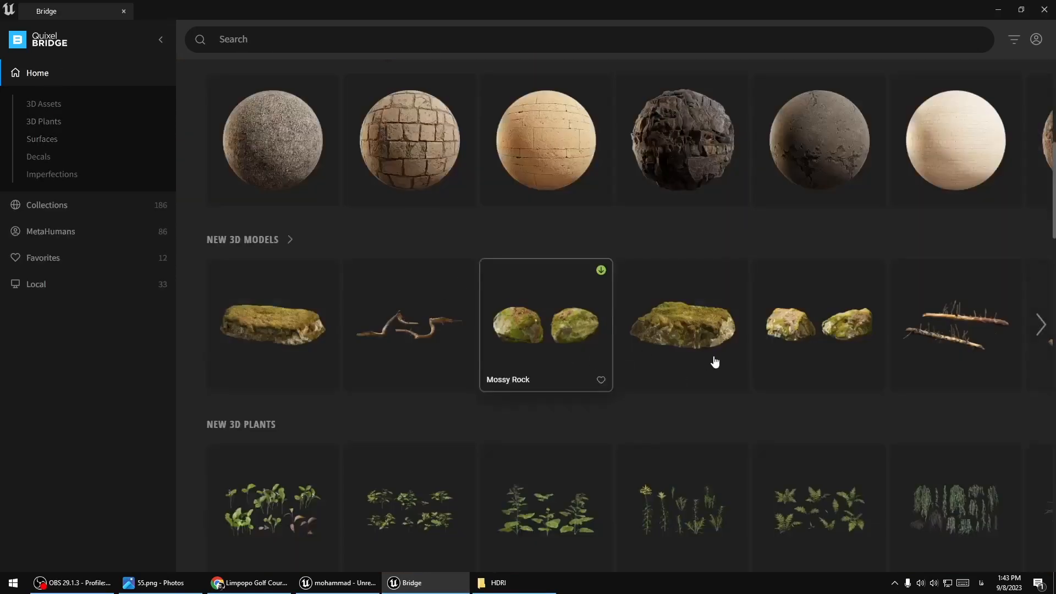
scroll(666, 384, "up", 6)
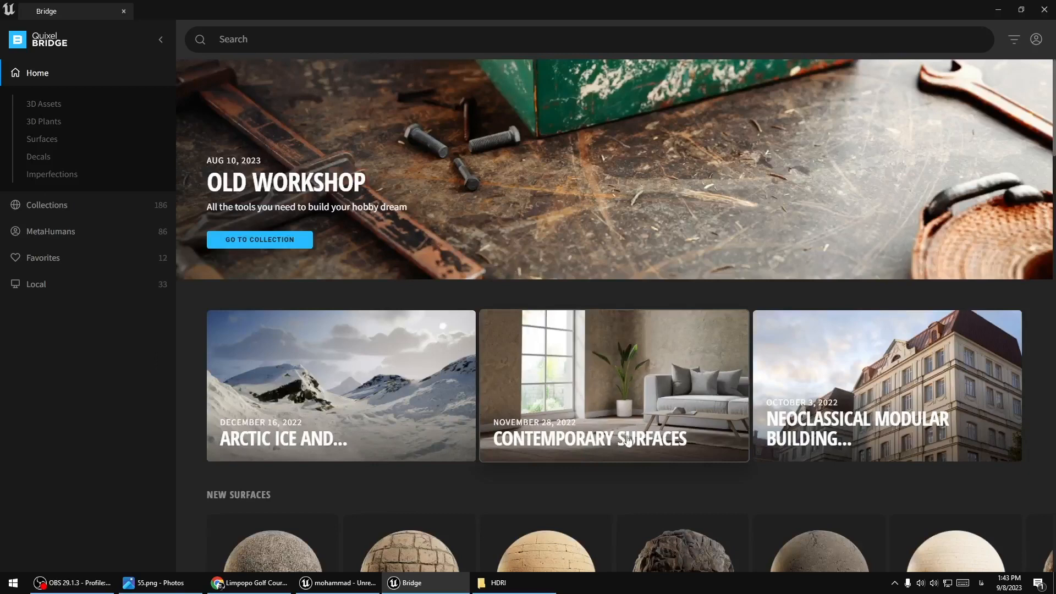
Show the Wood category of the Surfaces library.
left_click(49, 145)
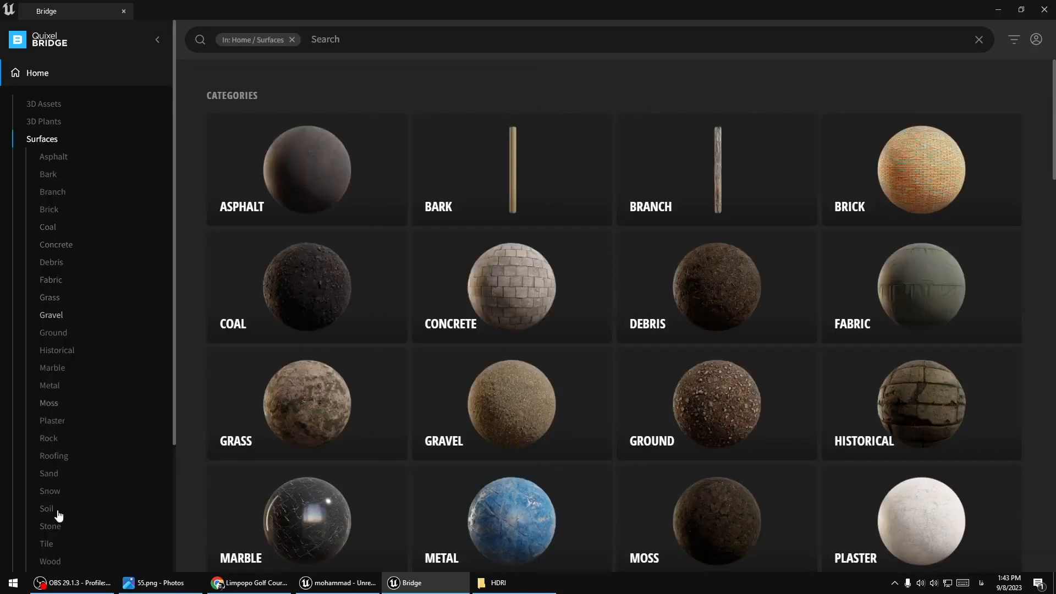
scroll(55, 467, "down", 3)
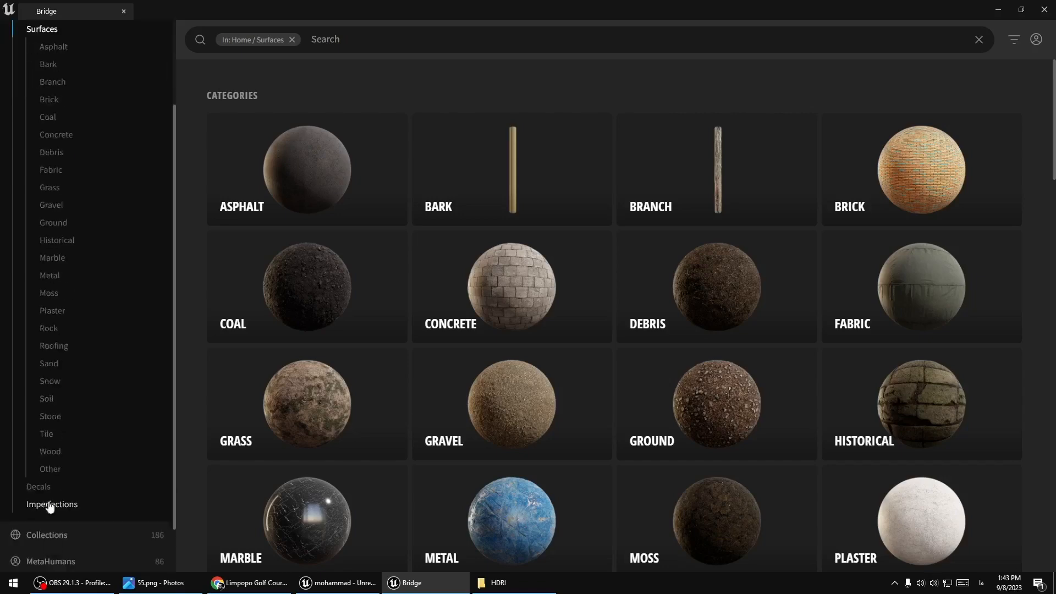
left_click(44, 452)
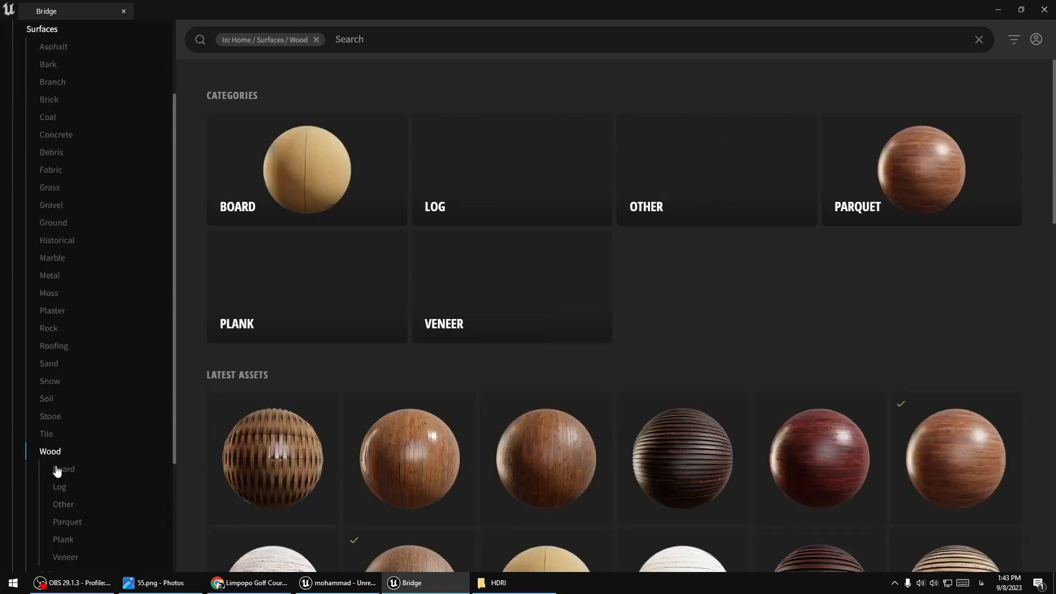
Browse the latest wood surfaces and open the details of the grey Wooden Planks asset.
scroll(333, 392, "down", 2)
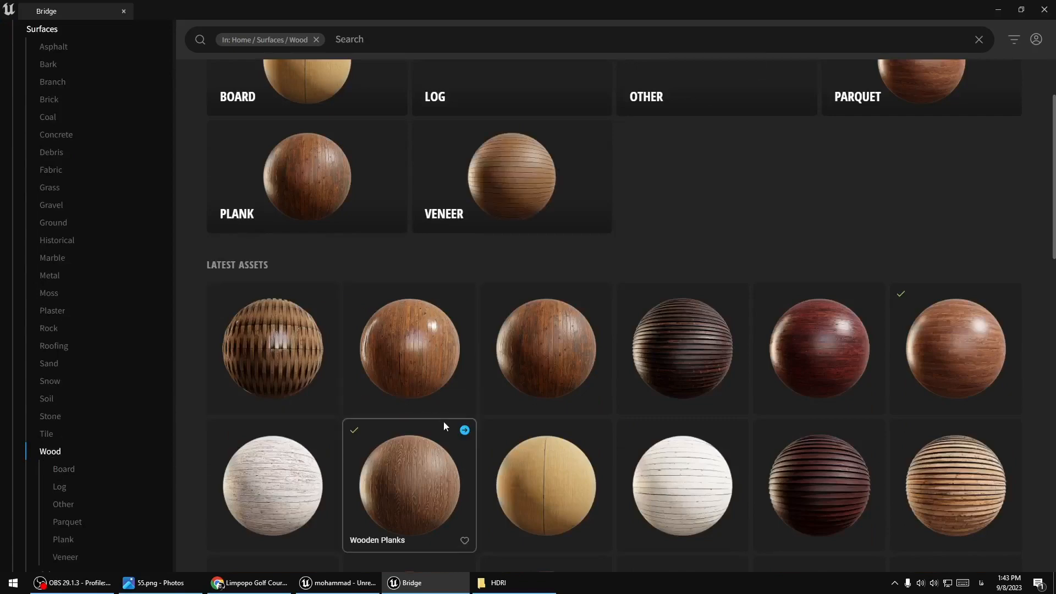
scroll(550, 421, "down", 1)
scroll(561, 421, "down", 2)
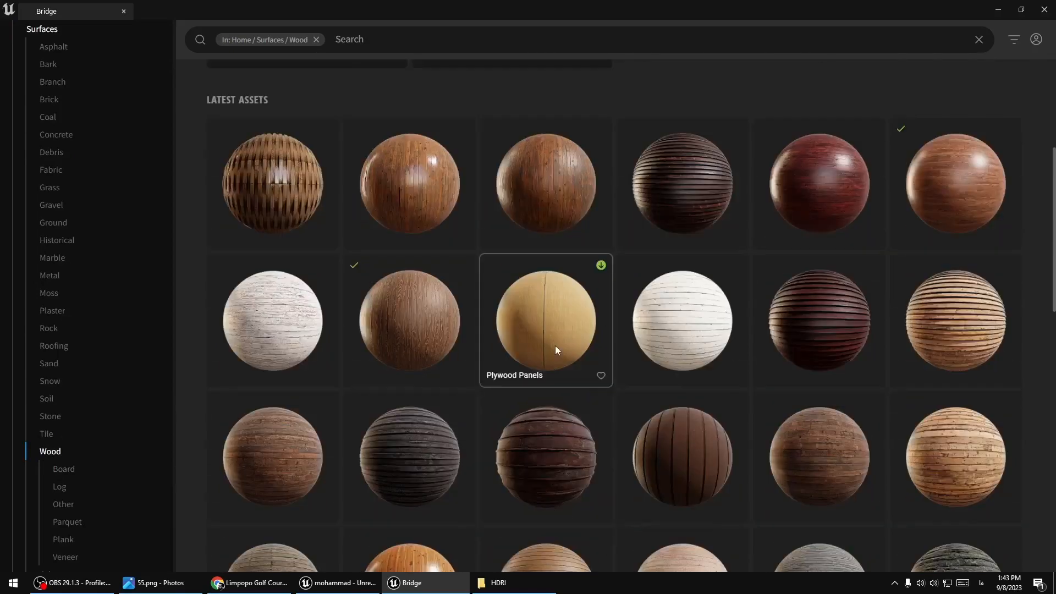
scroll(560, 350, "down", 3)
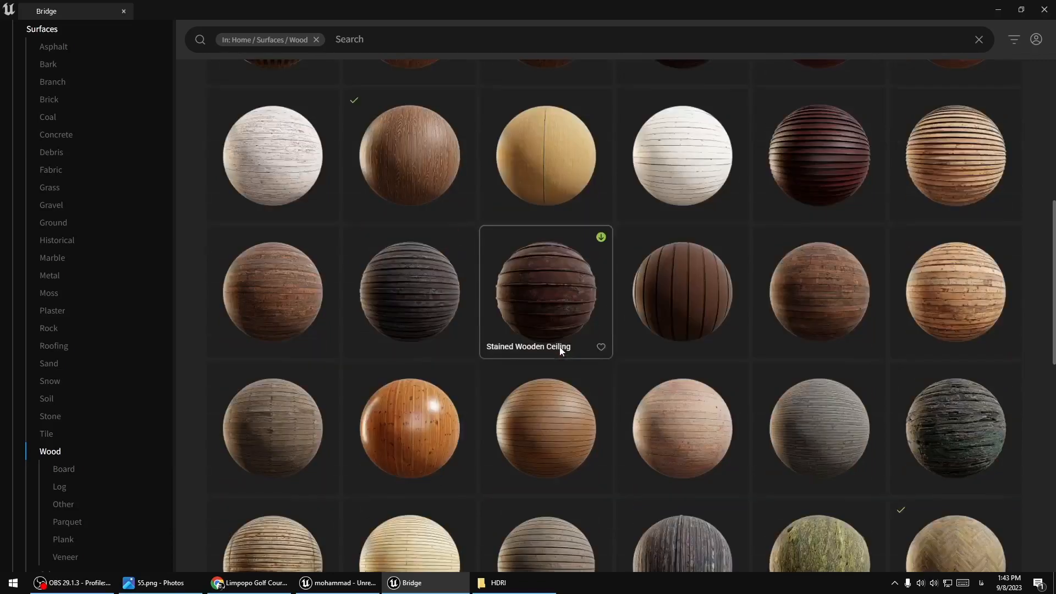
left_click(840, 421)
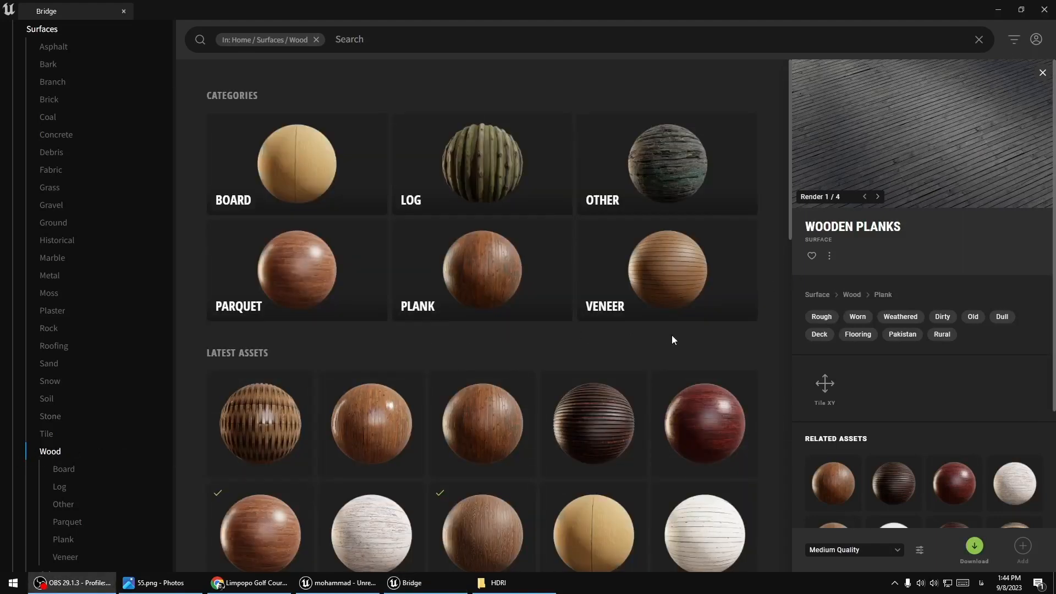
scroll(671, 339, "down", 5)
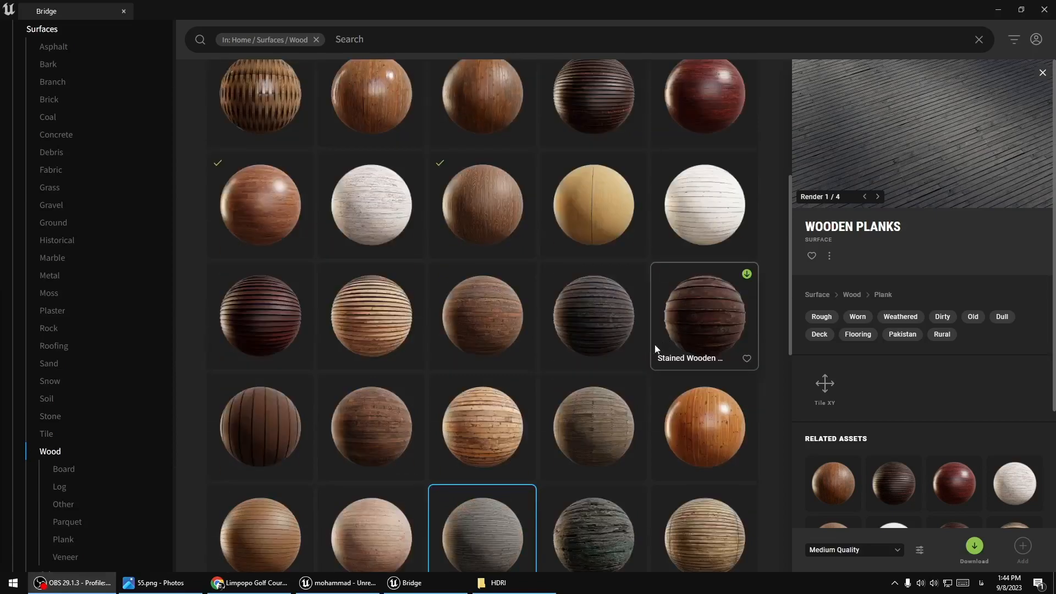
Browse the Board category of the wood surfaces and open the details of the grey Wooden Facade Panels asset.
scroll(495, 418, "down", 12)
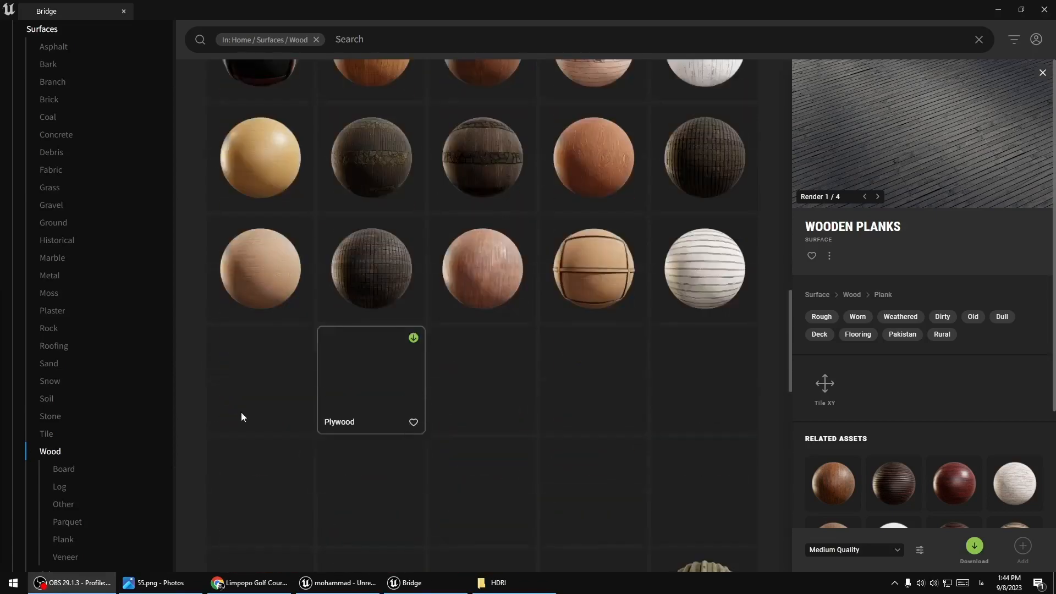
left_click(65, 472)
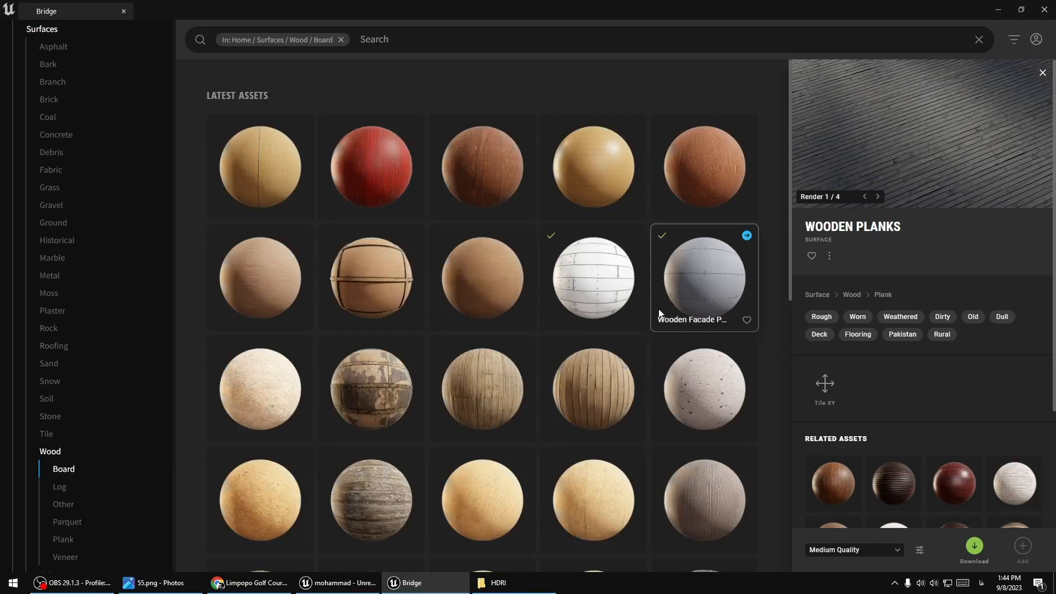
scroll(528, 352, "down", 5)
scroll(487, 392, "down", 5)
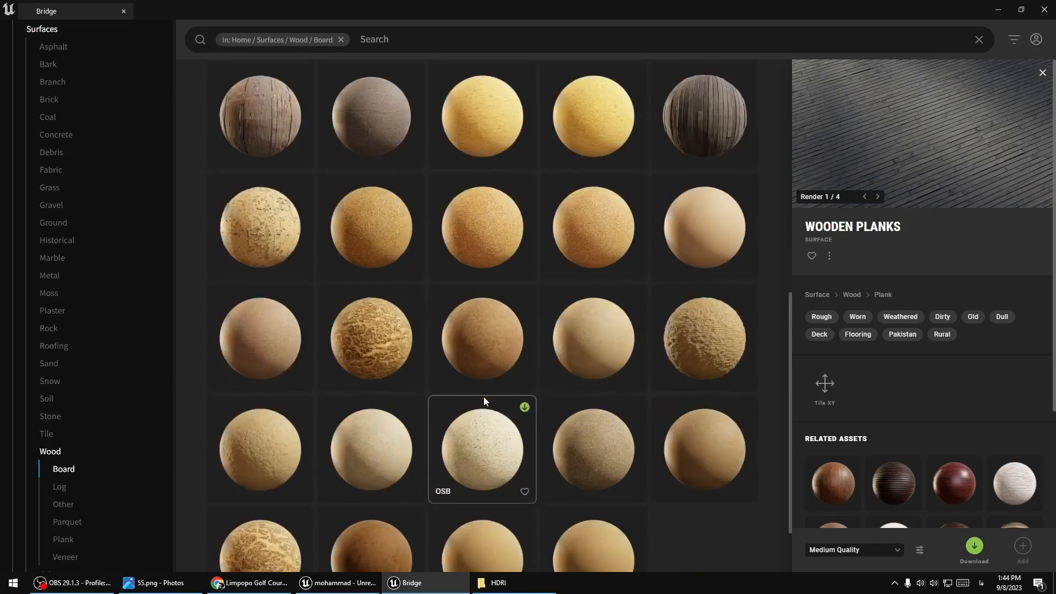
scroll(559, 385, "up", 4)
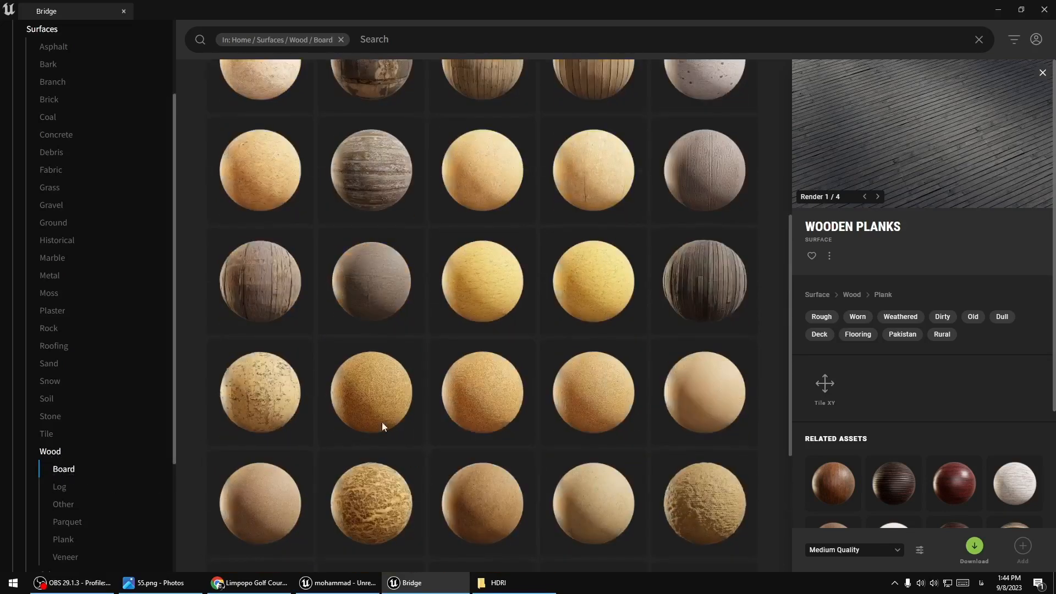
scroll(592, 357, "up", 3)
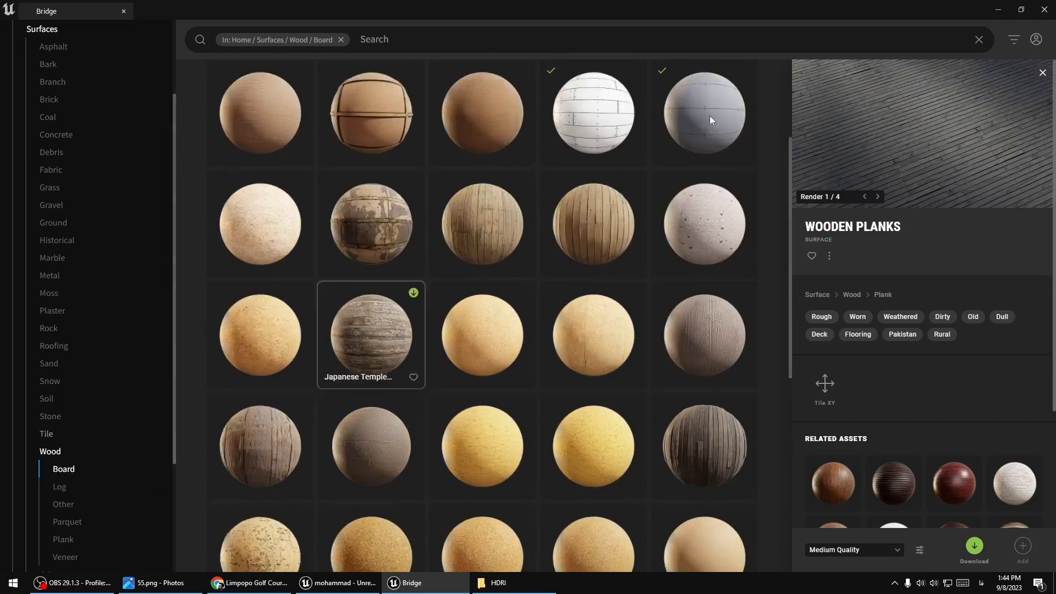
scroll(707, 132, "up", 1)
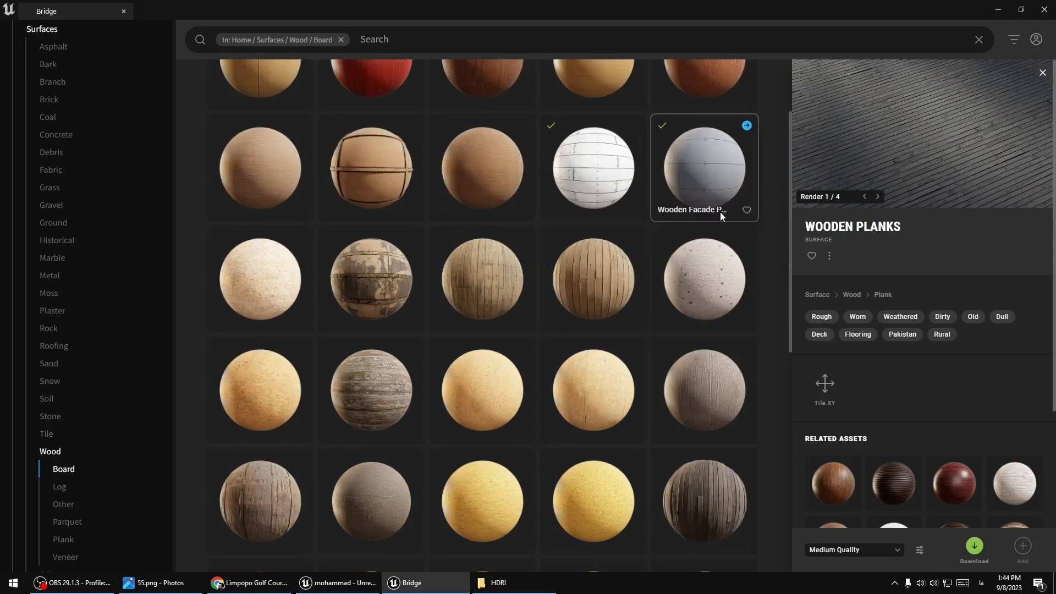
left_click(696, 146)
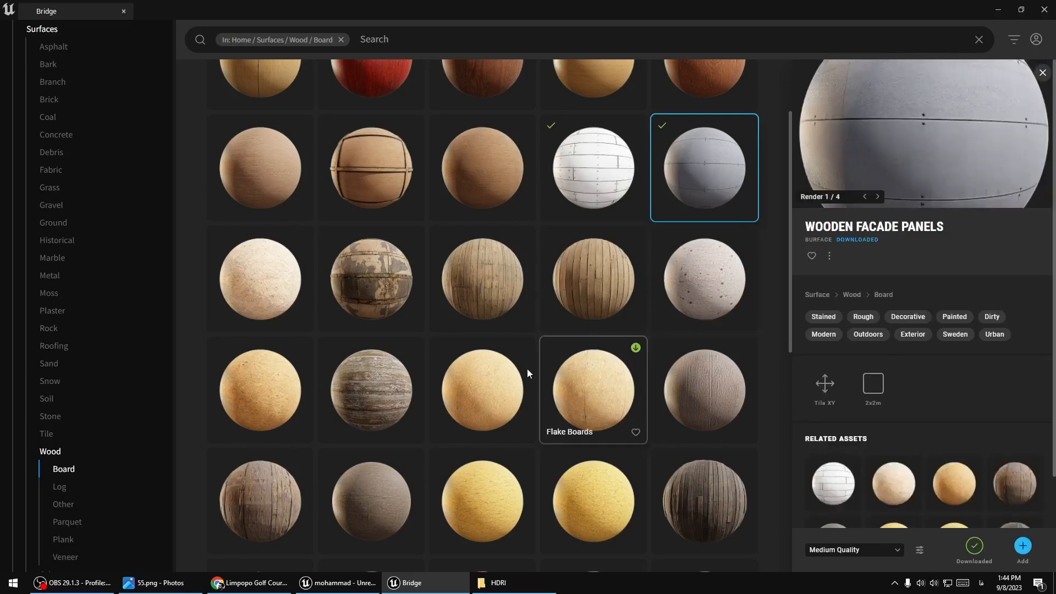
Finish browsing the Board surfaces and look through the Other, Log and Parquet categories of wood.
scroll(526, 370, "down", 8)
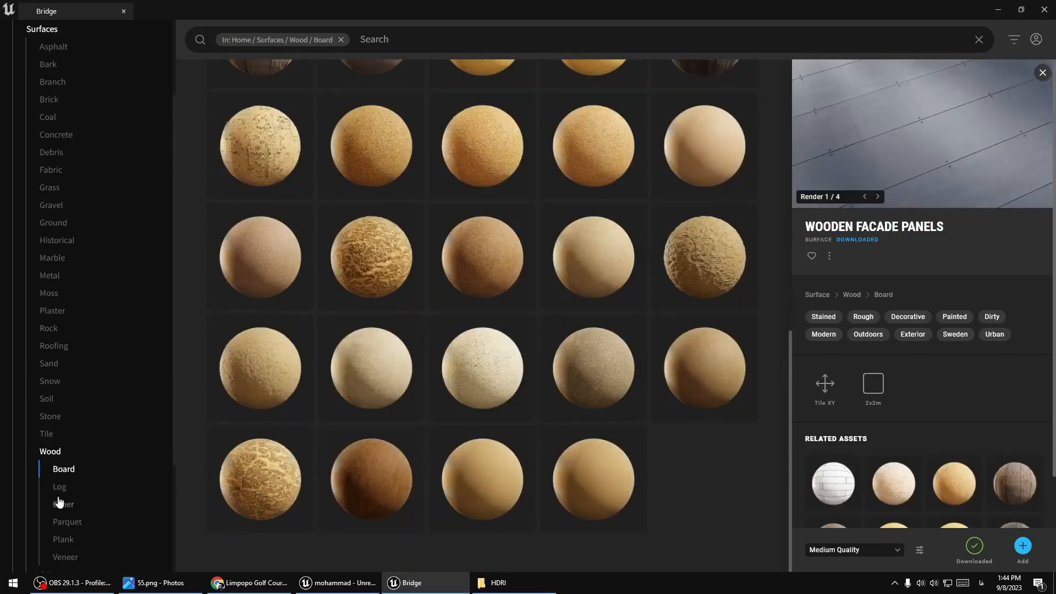
left_click(61, 504)
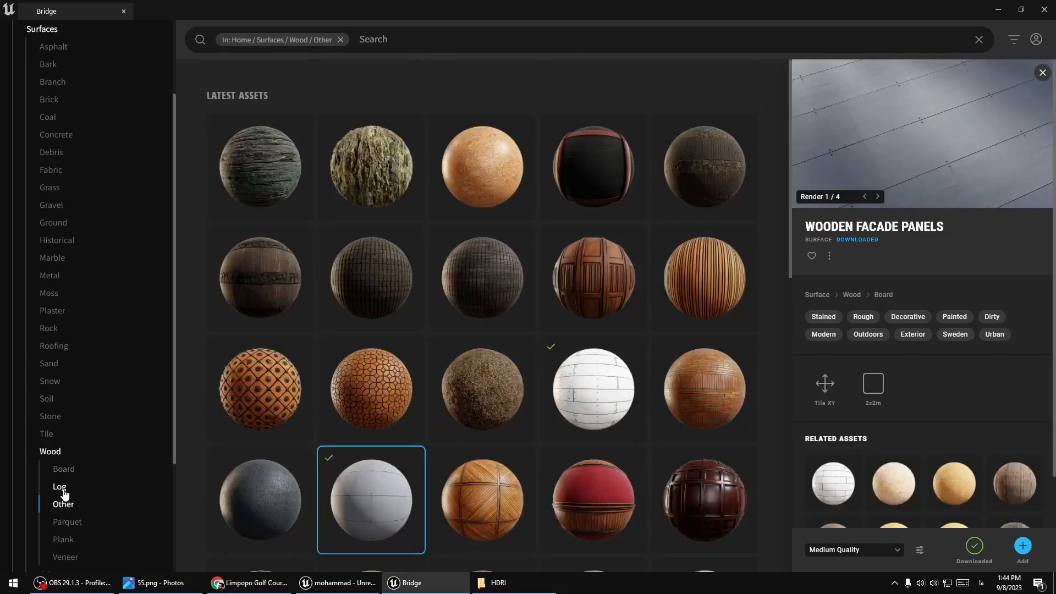
scroll(469, 345, "down", 7)
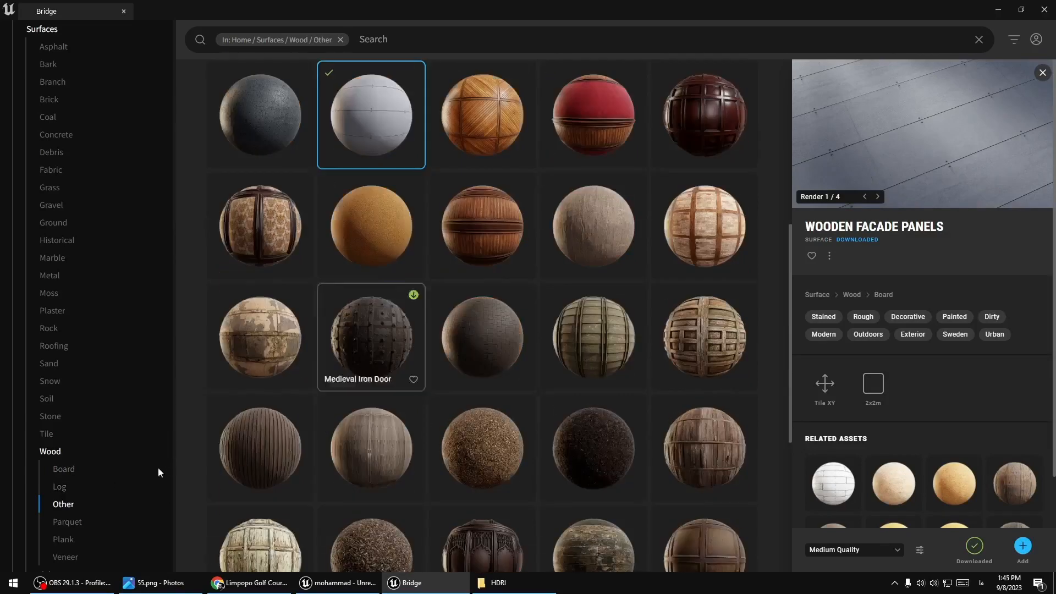
left_click(63, 489)
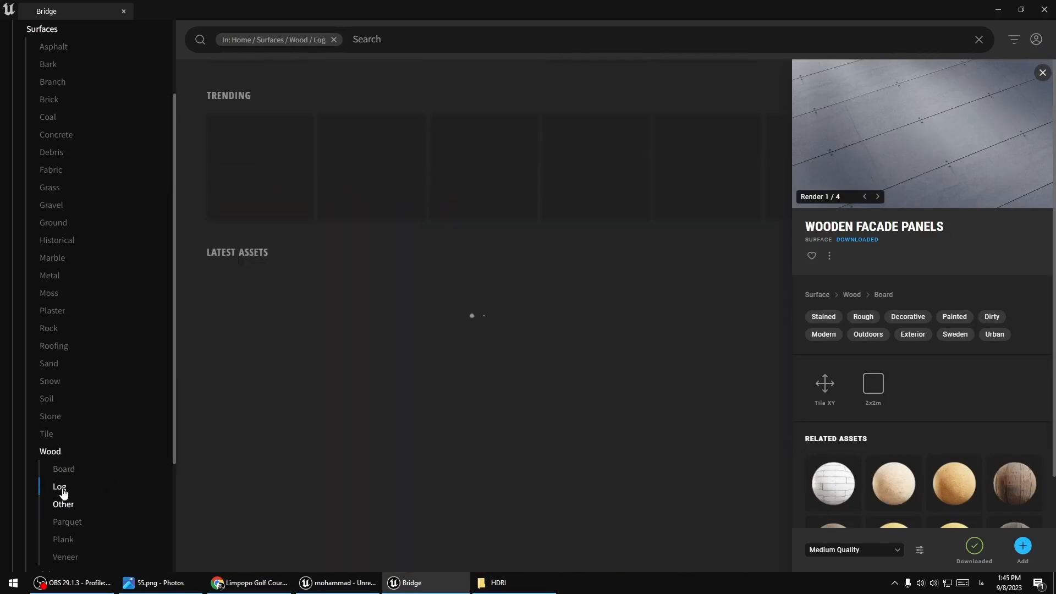
left_click(64, 523)
Browse the Plank category and open the details of the weathered grey-brown Wooden Planks asset tagged Cabin and Interiors.
left_click(63, 542)
scroll(439, 430, "down", 5)
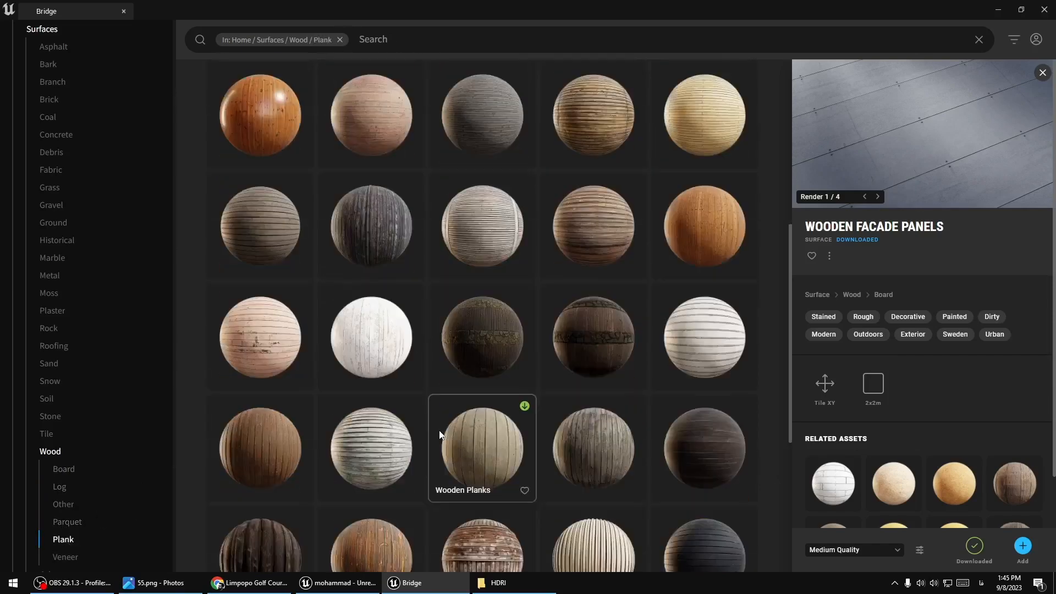
scroll(454, 439, "down", 5)
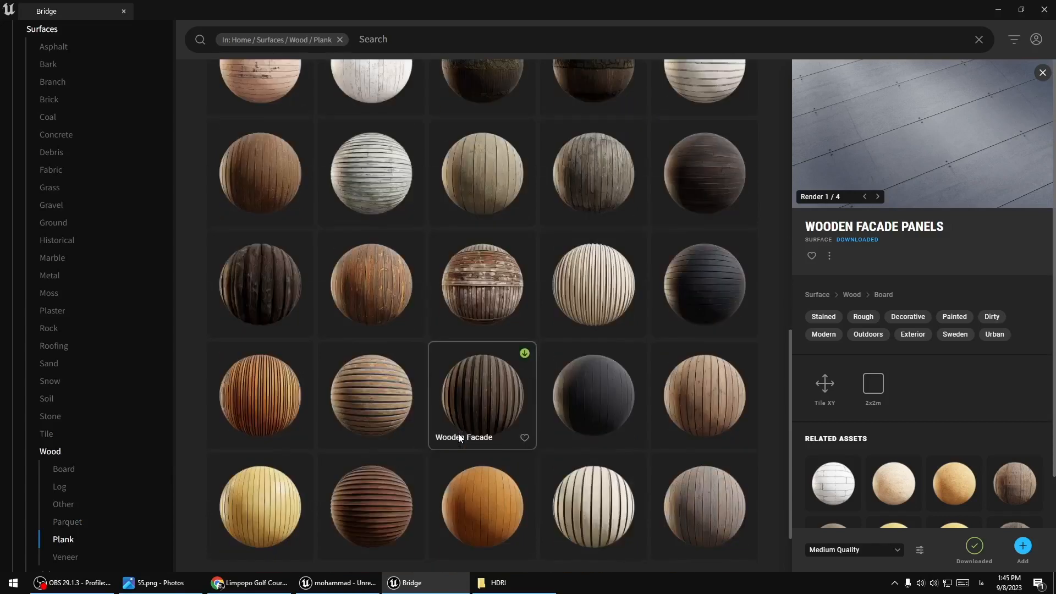
left_click(714, 391)
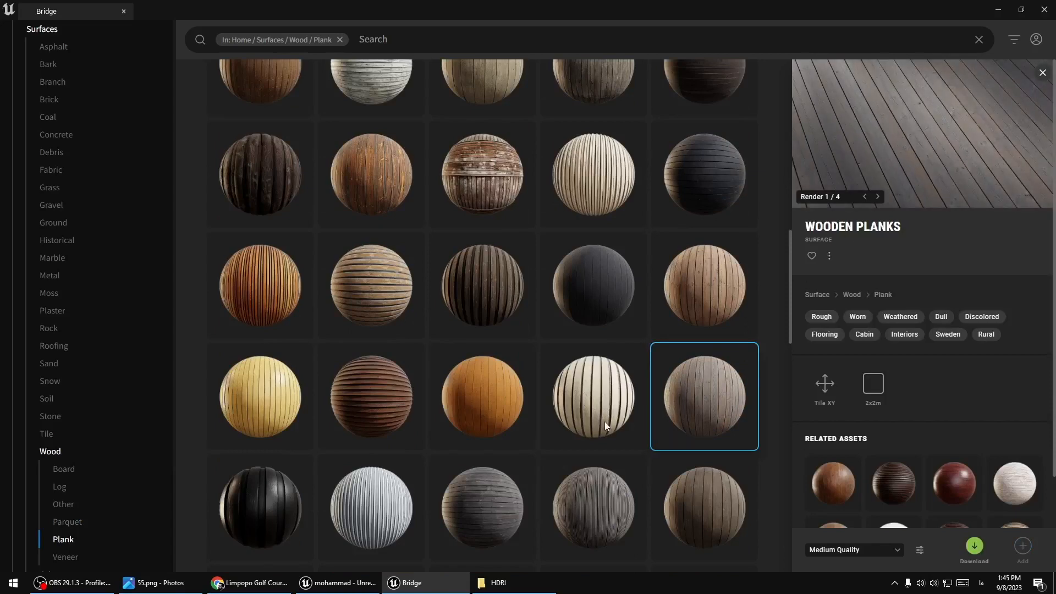
Compare the dark grey and grey-brown Wooden Planks assets and reopen the details of the dark grey one.
scroll(605, 421, "down", 7)
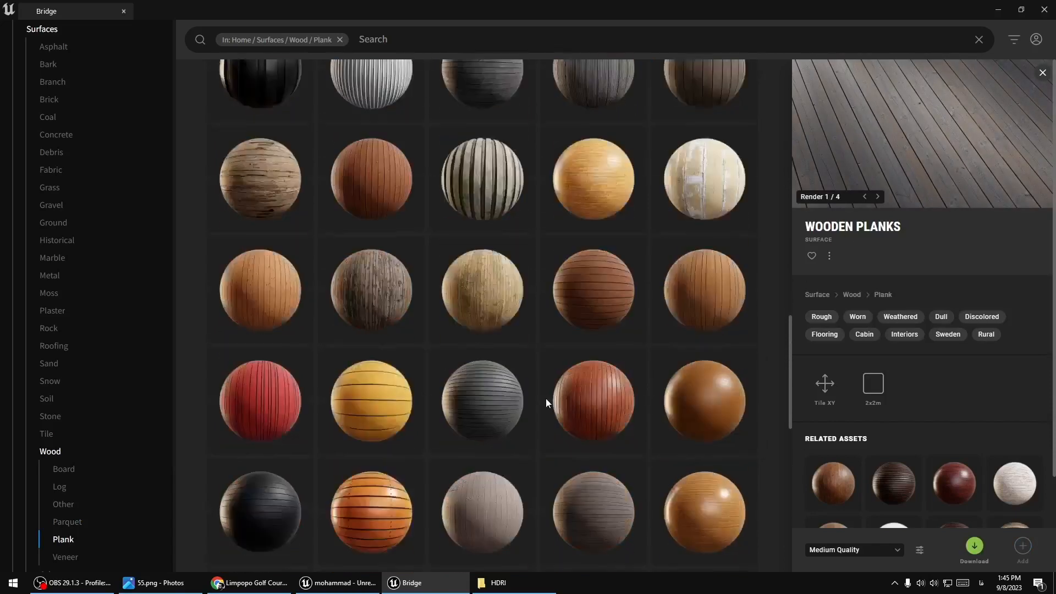
scroll(546, 399, "down", 3)
left_click(489, 223)
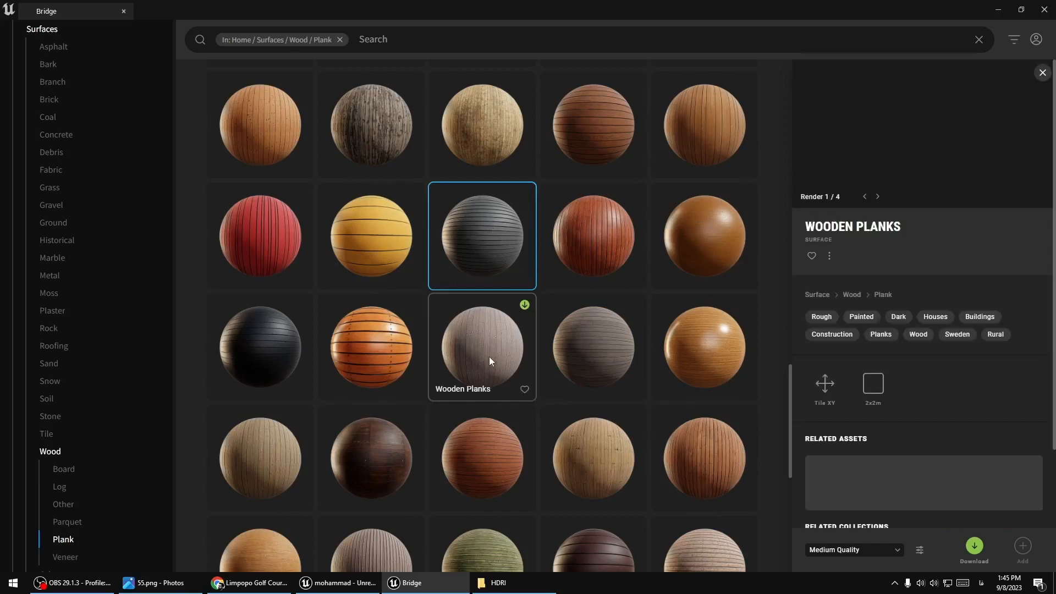
left_click(591, 346)
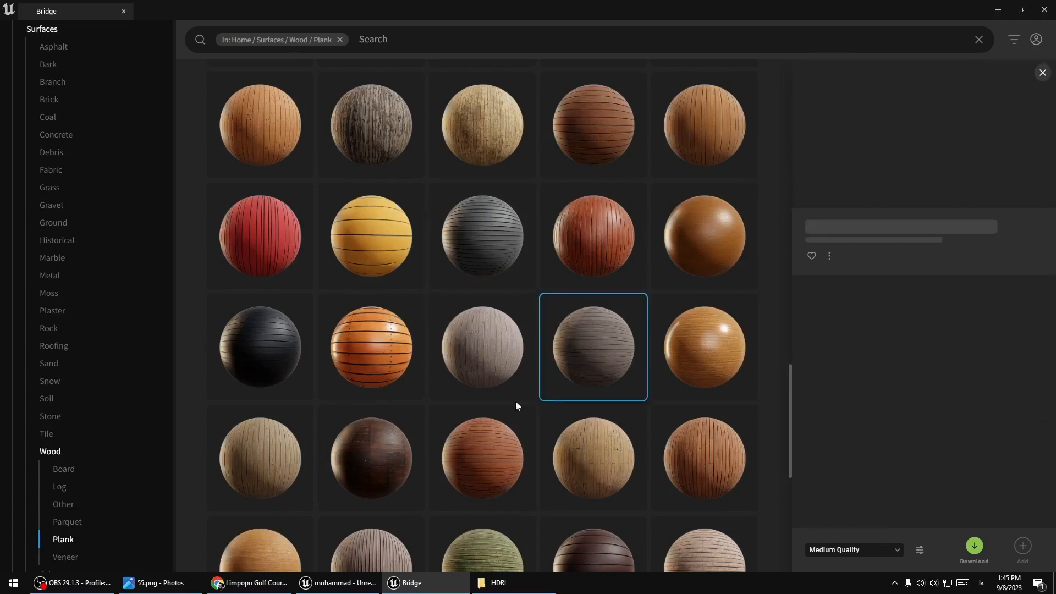
left_click(492, 252)
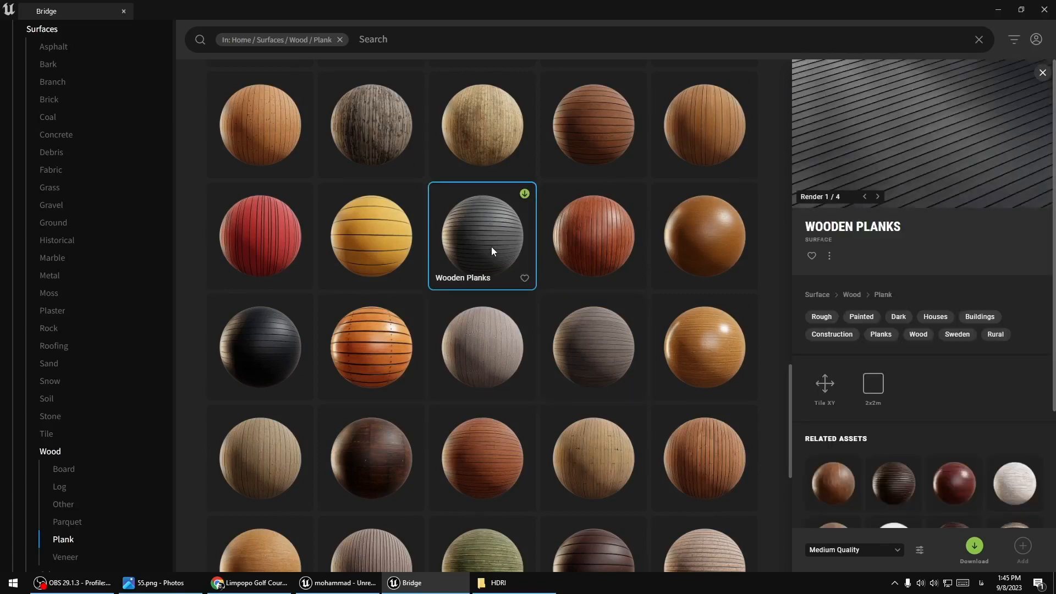
Open the details of the Old Wooden Floor asset and browse the plank surfaces below it.
scroll(526, 318, "down", 5)
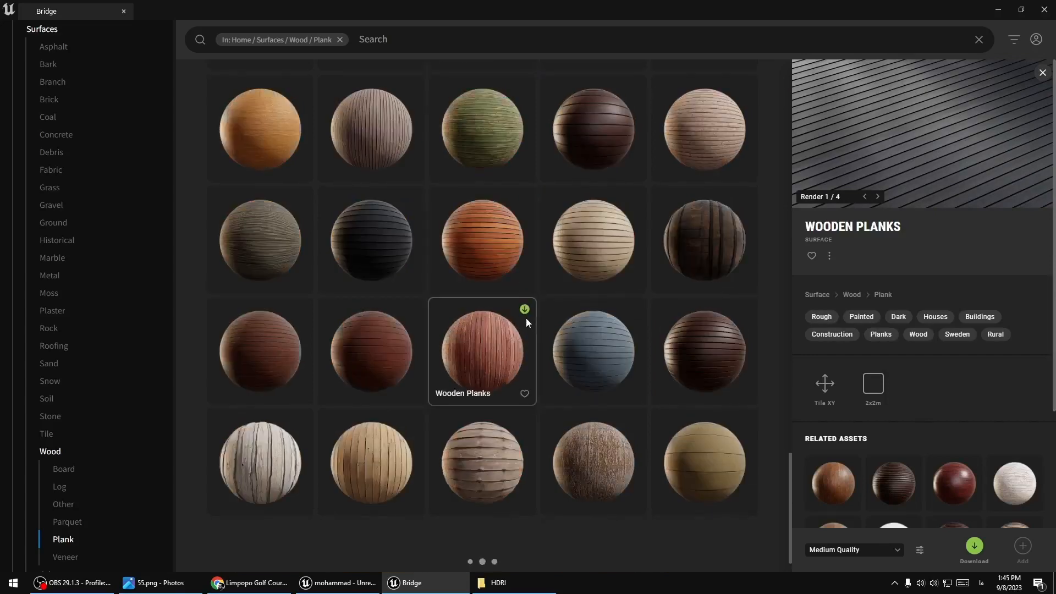
left_click(718, 464)
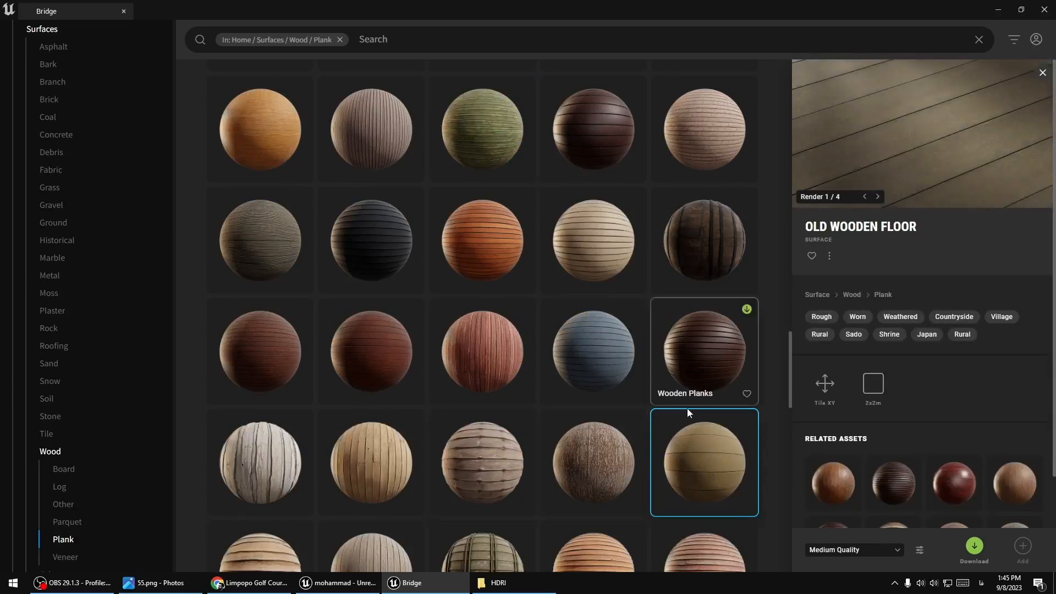
scroll(688, 409, "down", 1)
scroll(687, 409, "down", 1)
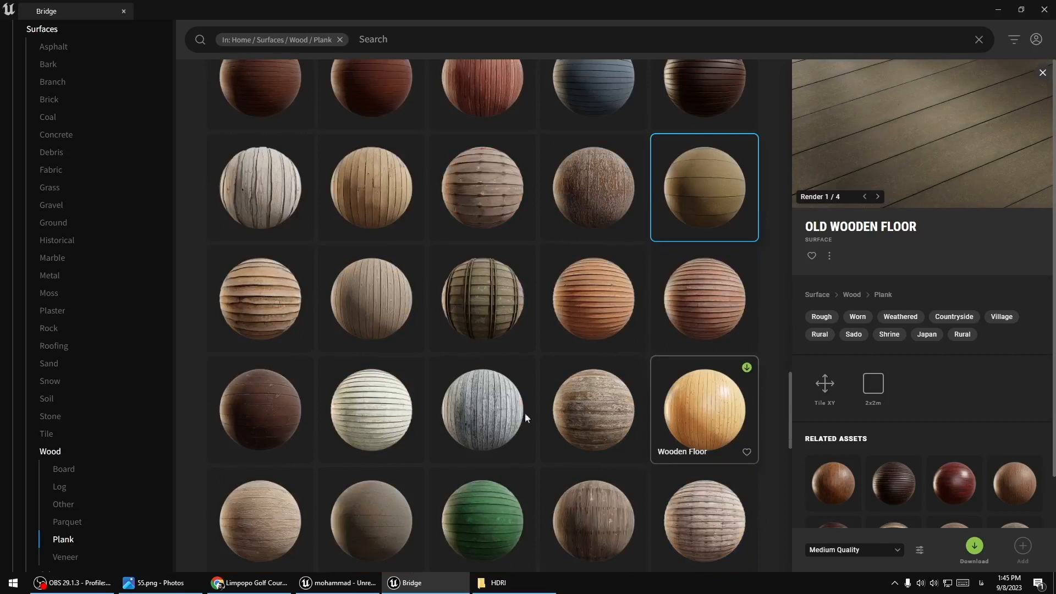
Show the Veneer category, open the details of Wood Veneer Wall Panels, and look through the other veneers.
left_click(66, 558)
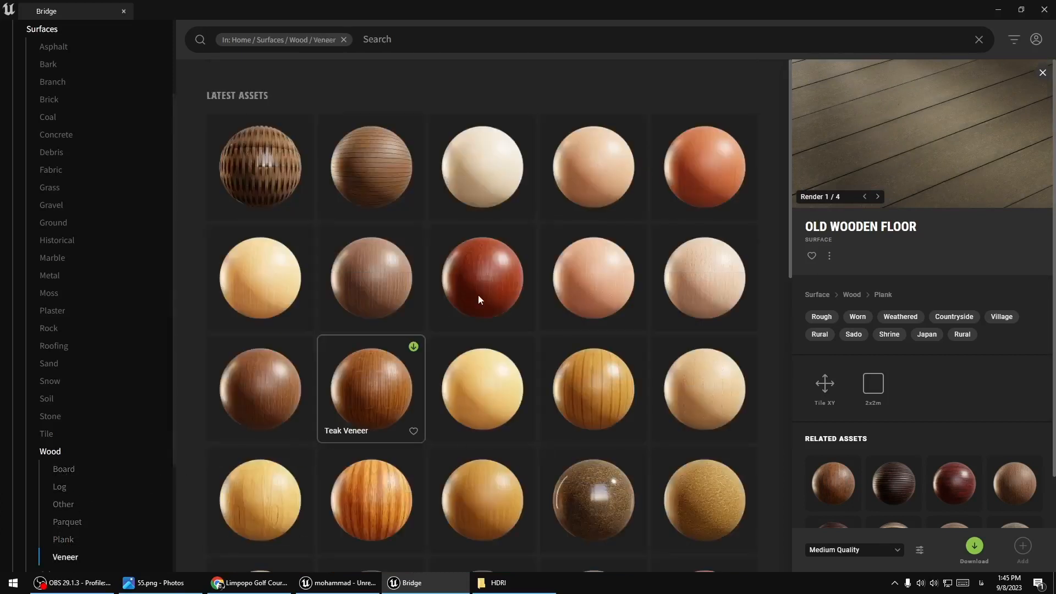
left_click(384, 165)
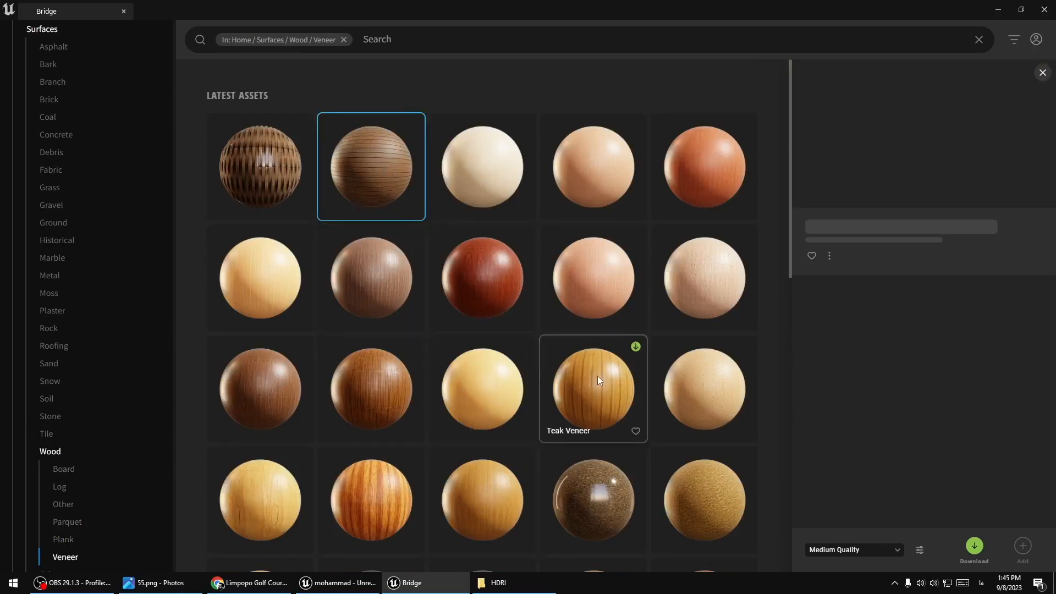
scroll(597, 376, "down", 2)
scroll(595, 379, "down", 2)
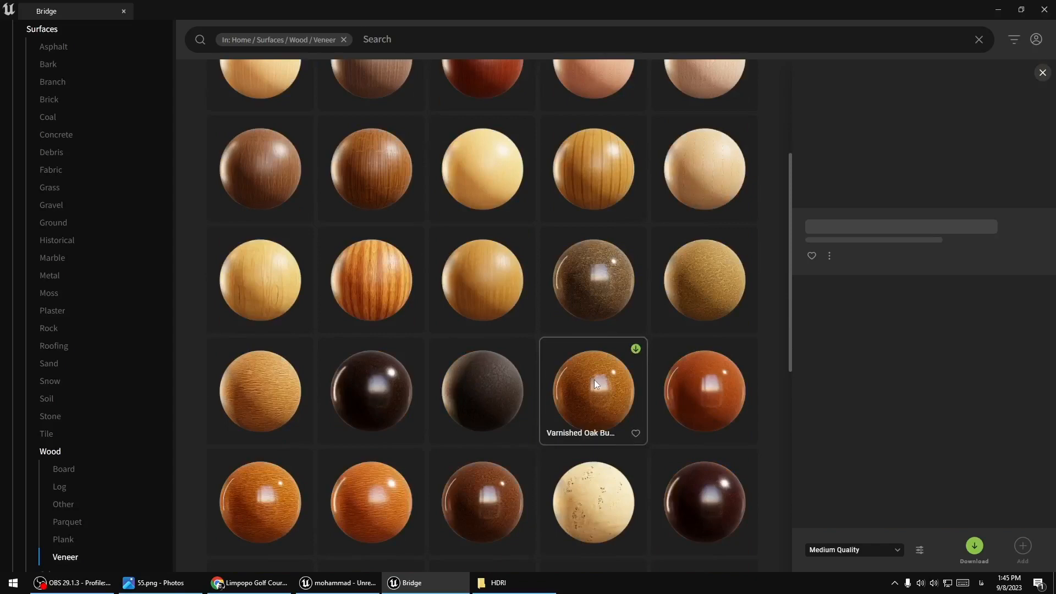
scroll(595, 378, "down", 4)
scroll(595, 384, "down", 4)
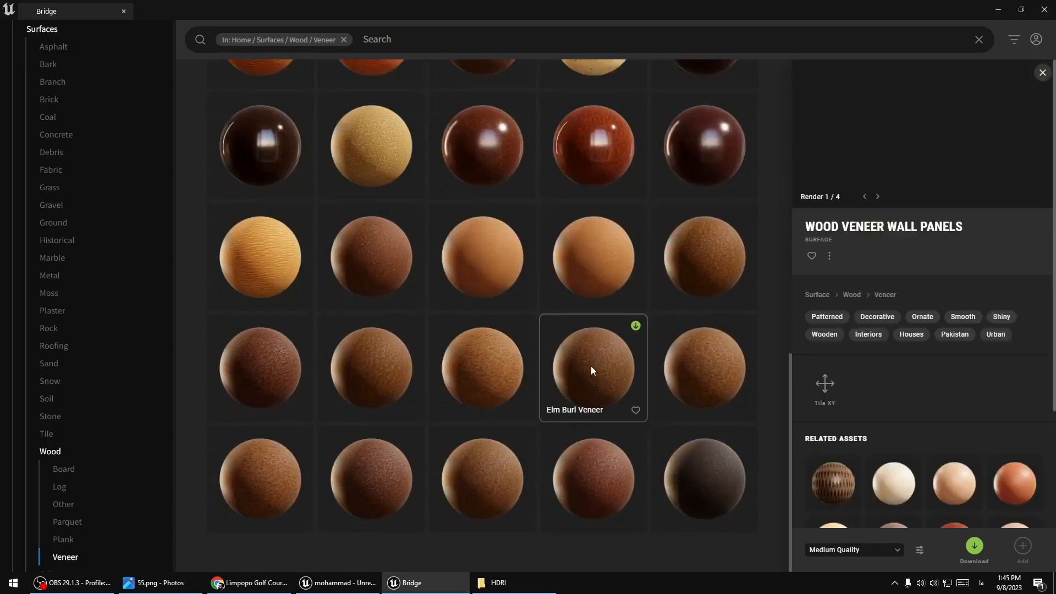
scroll(591, 366, "up", 4)
scroll(591, 365, "up", 5)
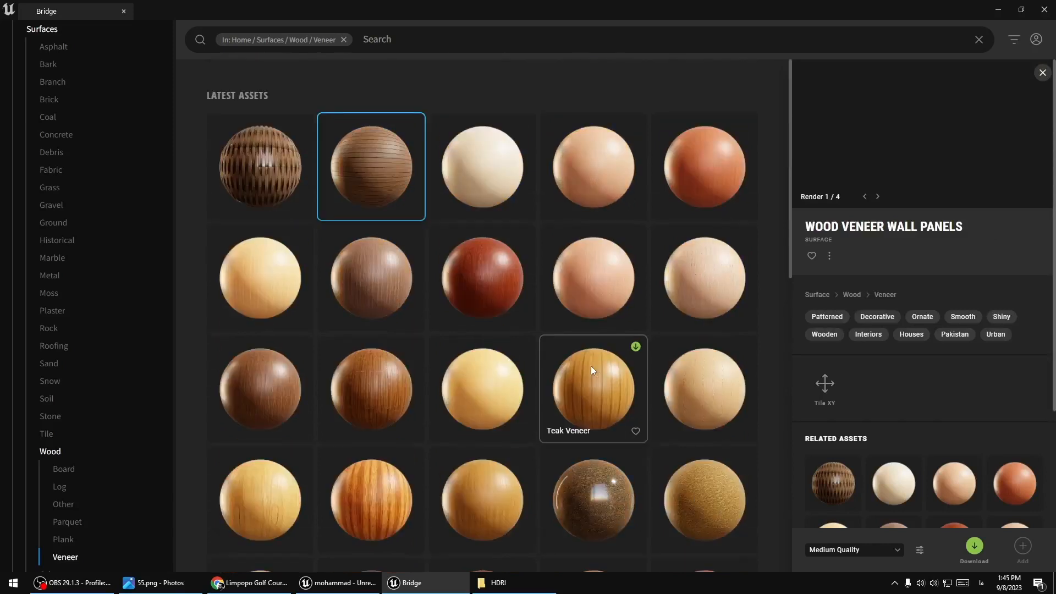
Download the Wood Veneer Wall Panels surface at Medium Quality, check it in the downloads list, and add it to the project.
left_click(856, 549)
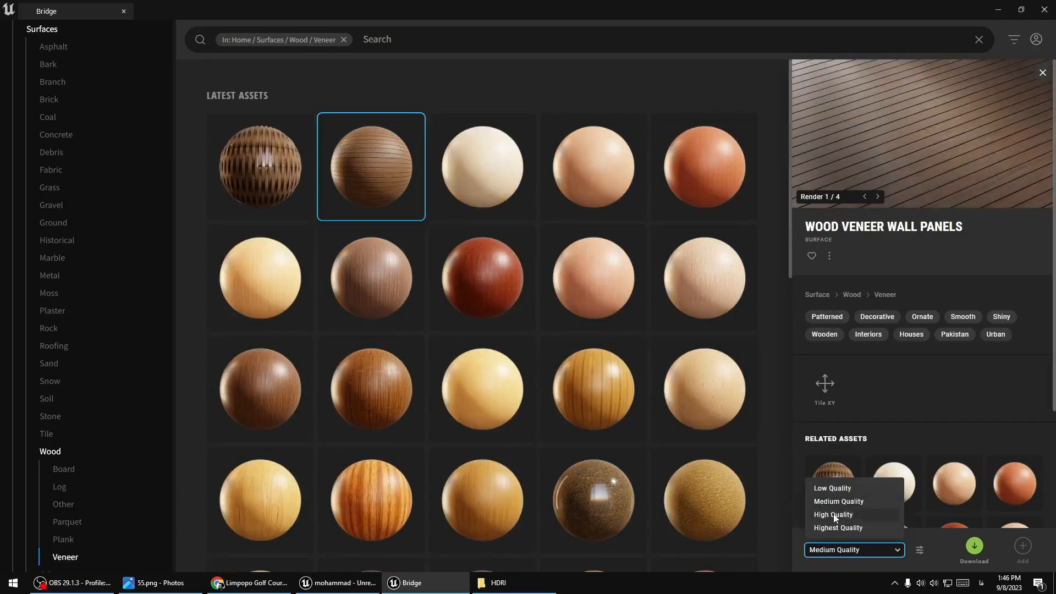
left_click(937, 538)
left_click(974, 547)
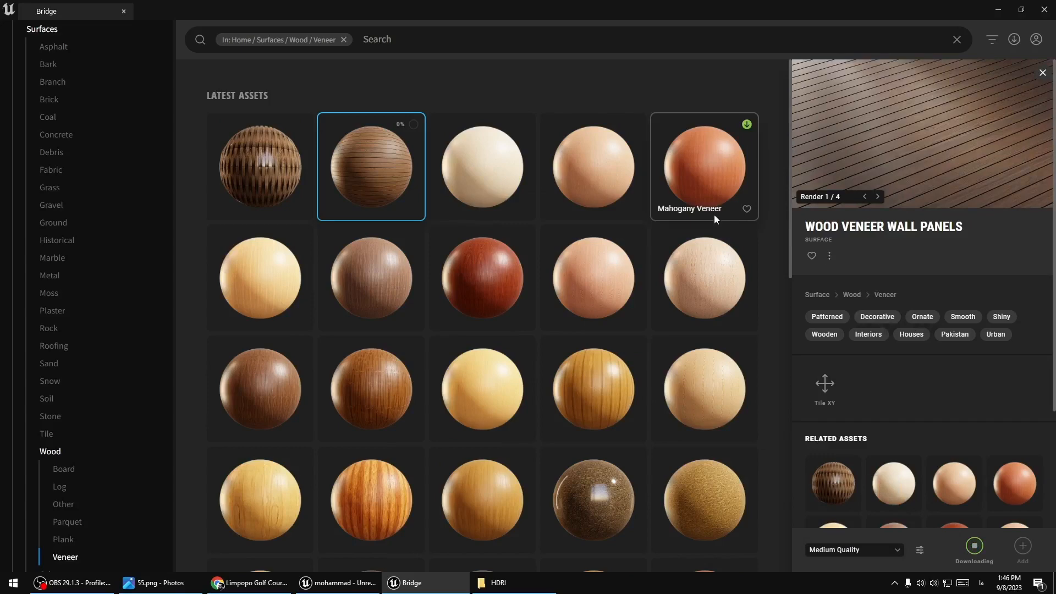
left_click(1017, 40)
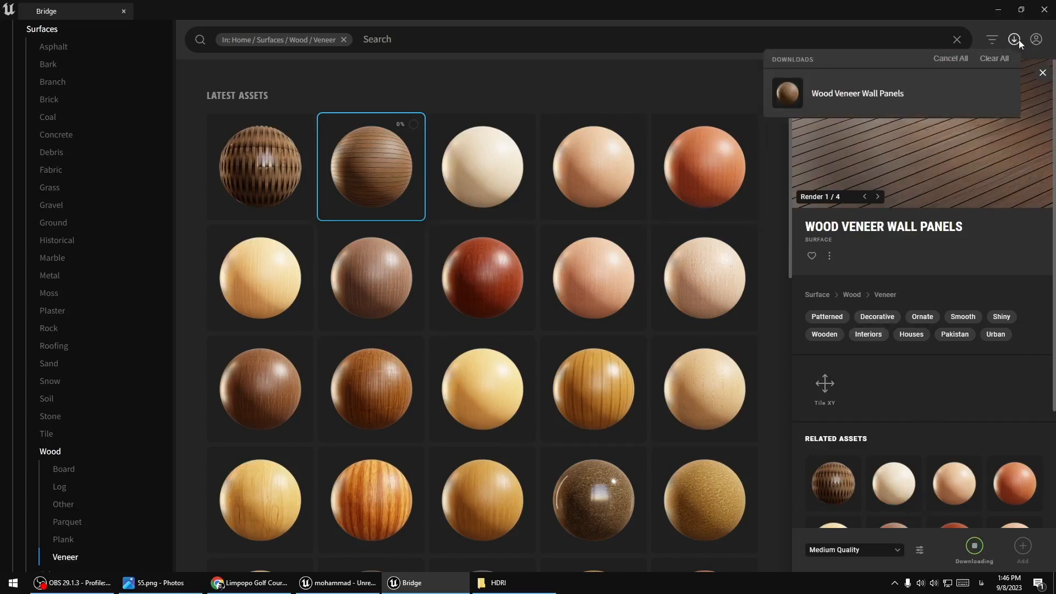
left_click(1005, 255)
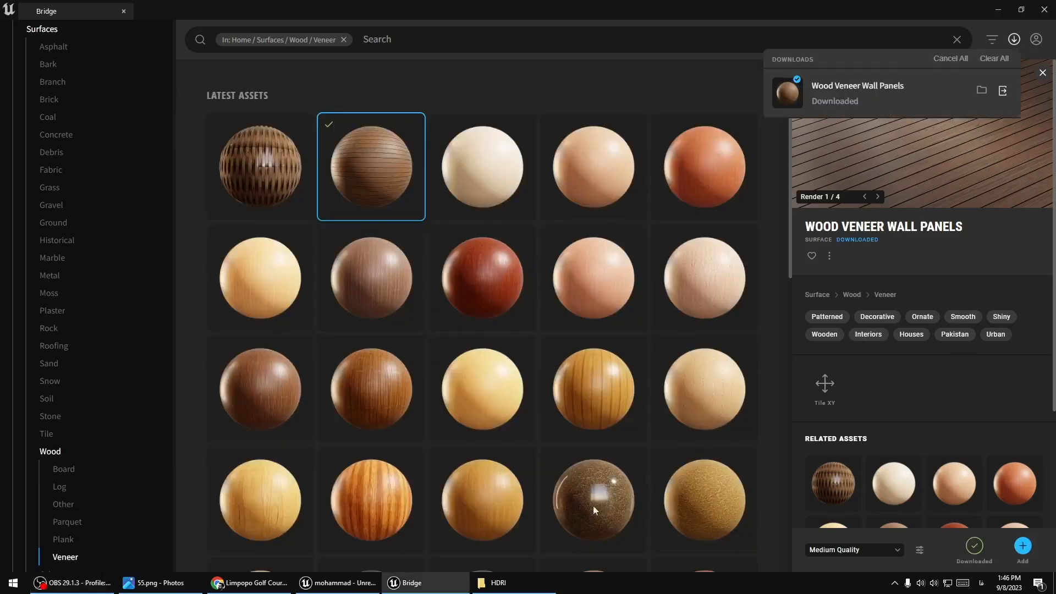
Switch to the Unreal Editor level, apply the Wood Veneer Wall Panels material to the apartment floor, and inspect the planks around the dining table.
left_click(448, 578)
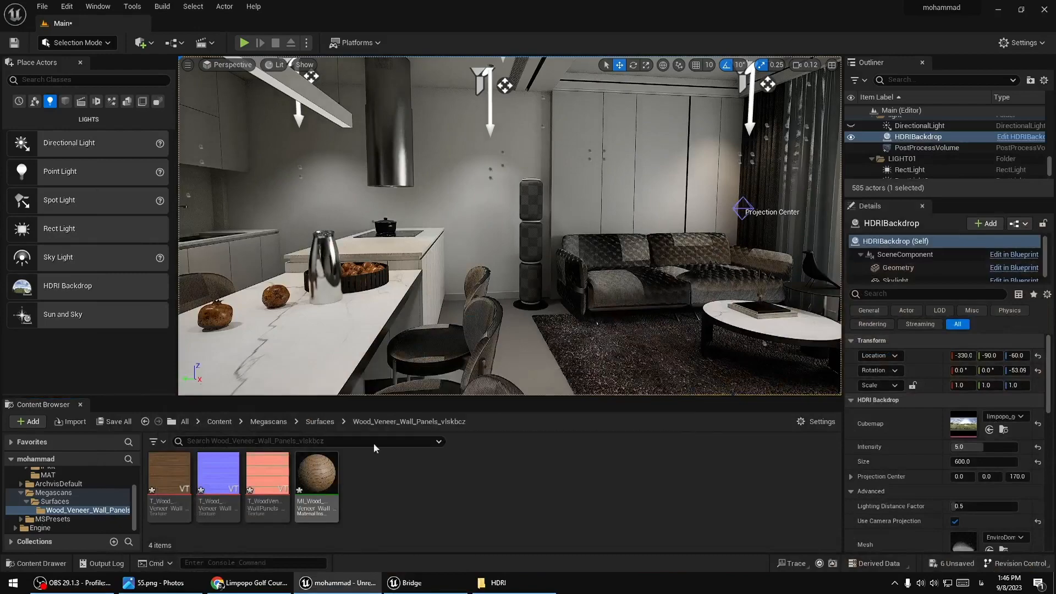
right_click_drag(457, 352, 456, 423)
left_click_drag(325, 474, 610, 376)
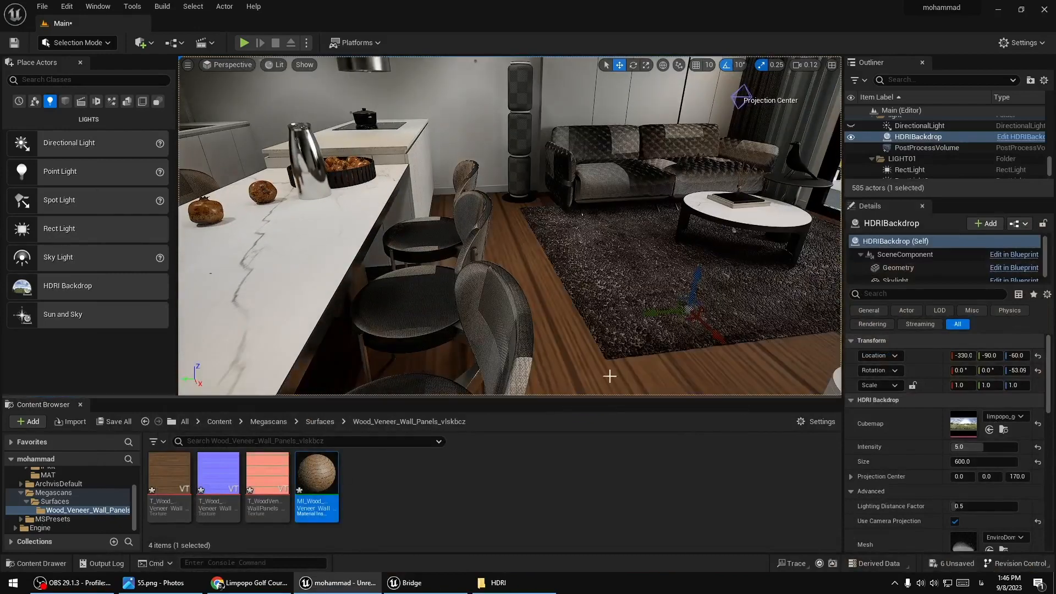
middle_click_drag(610, 376, 599, 259)
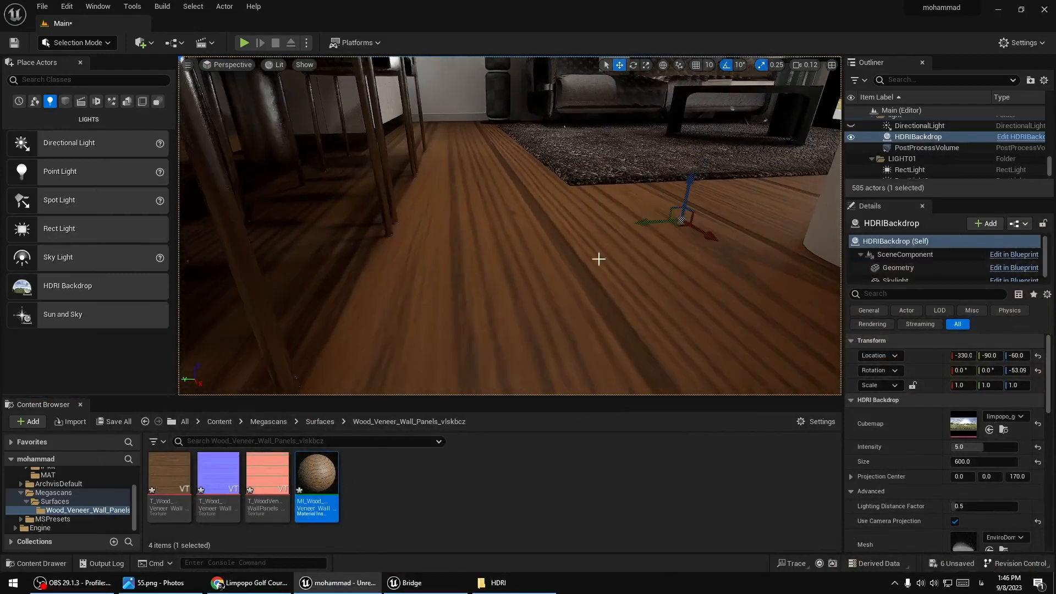
scroll(568, 229, "down", 7)
scroll(490, 267, "up", 2)
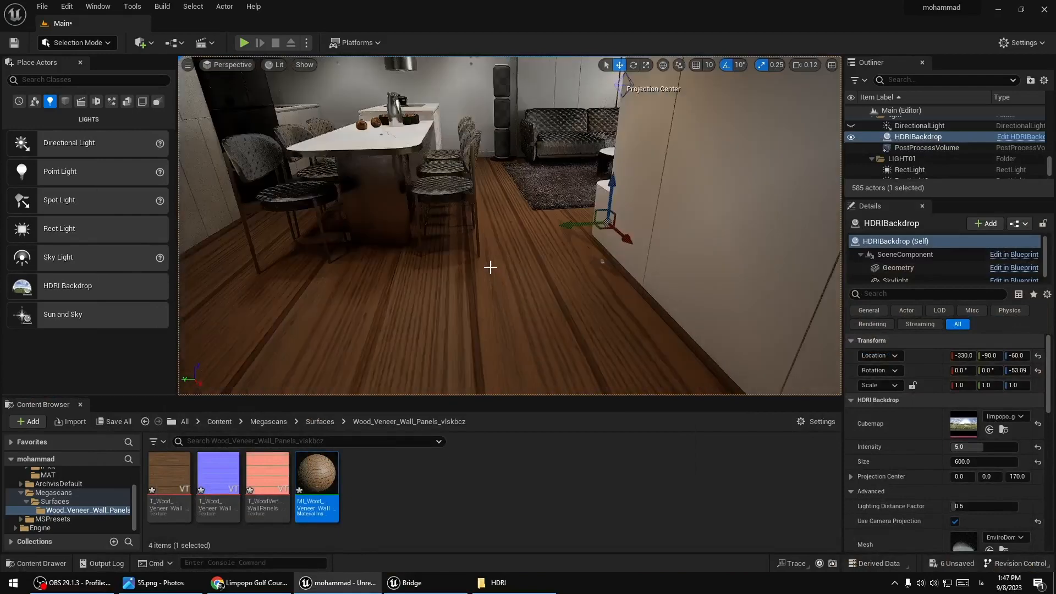
scroll(491, 268, "up", 3)
Switch to Bridge, open the Wooden Facade Panels surface in the Board category, and add it to the project at Medium Quality.
left_click(405, 583)
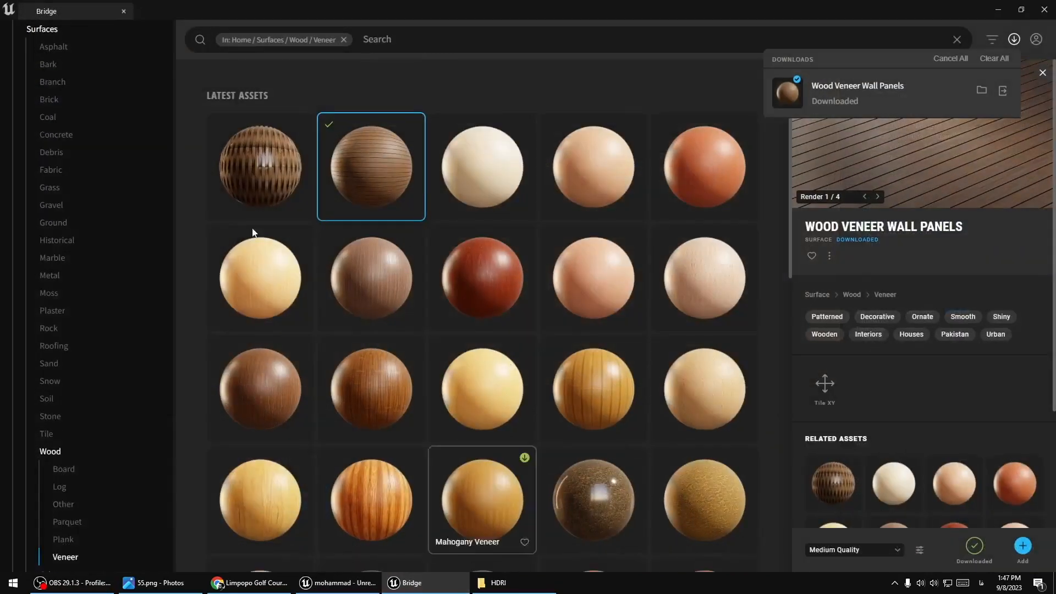
left_click(63, 469)
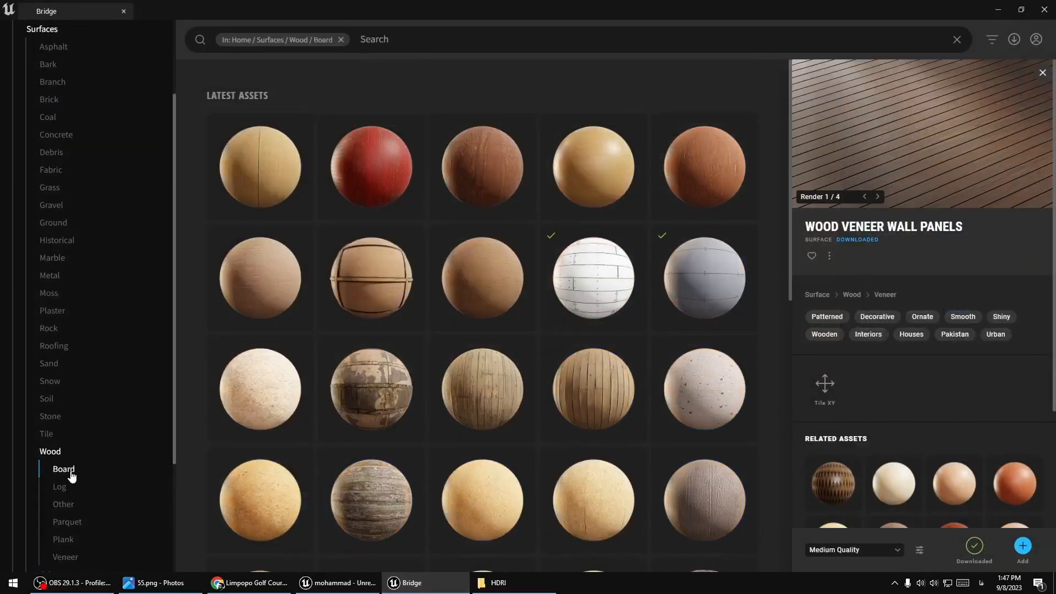
left_click(694, 291)
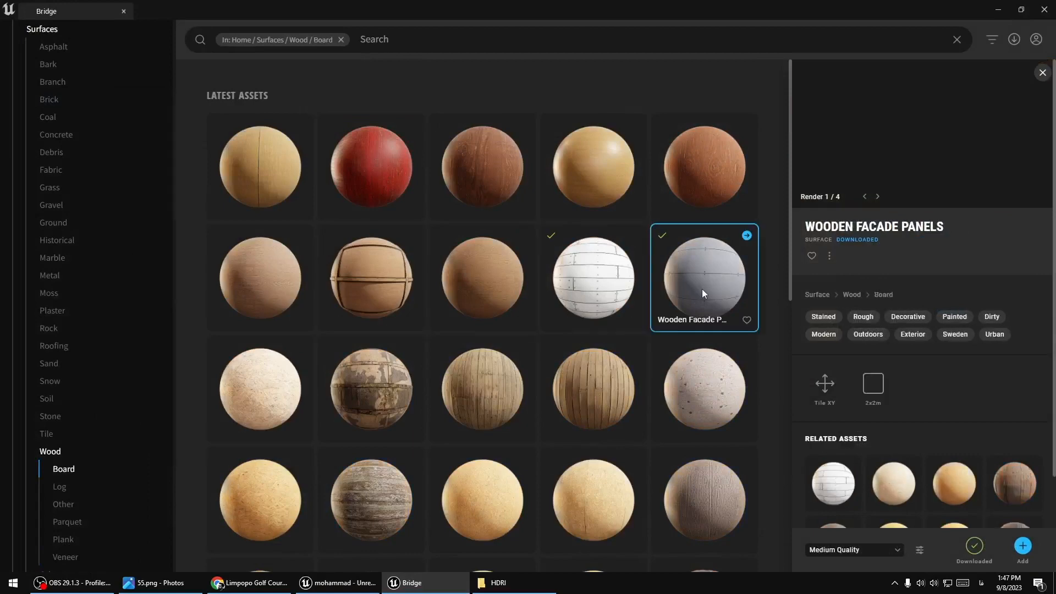
left_click(874, 549)
left_click(920, 542)
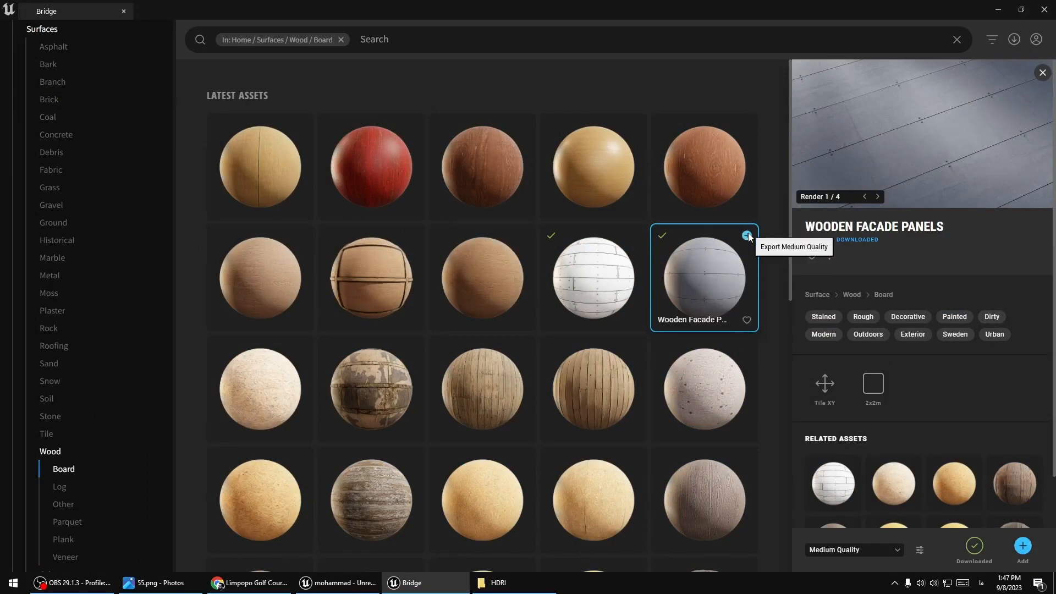
Switch to the Unreal Editor level, apply the Wooden Facade Panels material to the apartment floor, and inspect it around the table and rug.
left_click(336, 583)
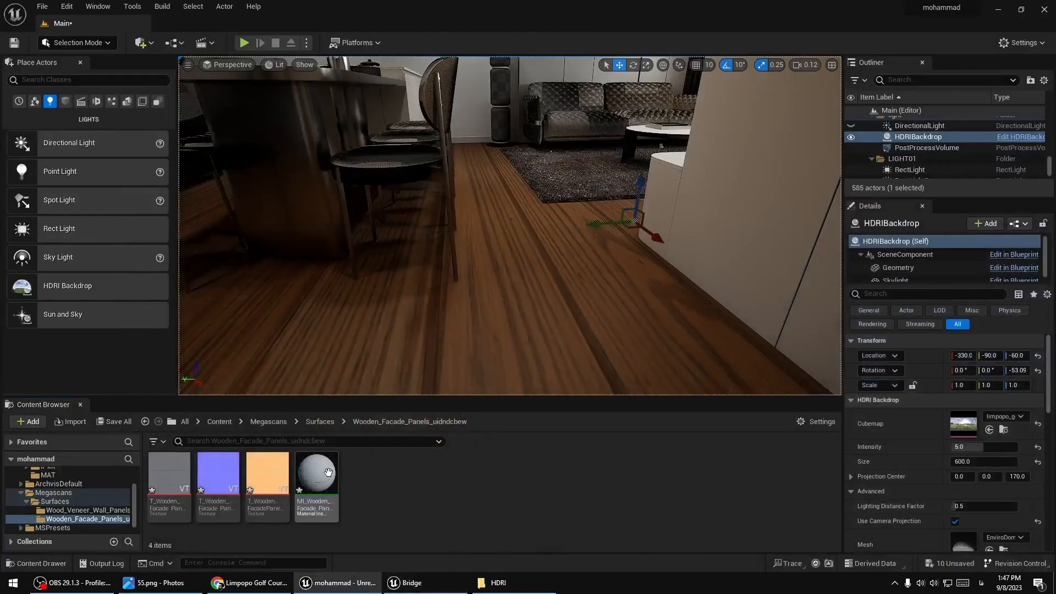
middle_click_drag(545, 305, 546, 220)
scroll(544, 305, "up", 2)
scroll(544, 305, "up", 3)
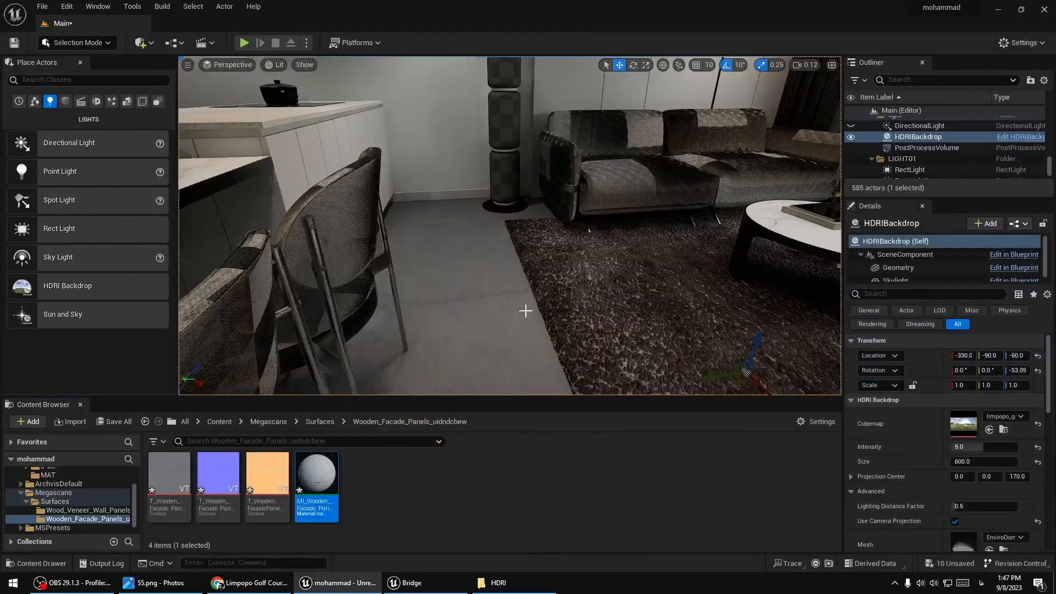
scroll(521, 310, "down", 6)
right_click_drag(517, 312, 567, 286)
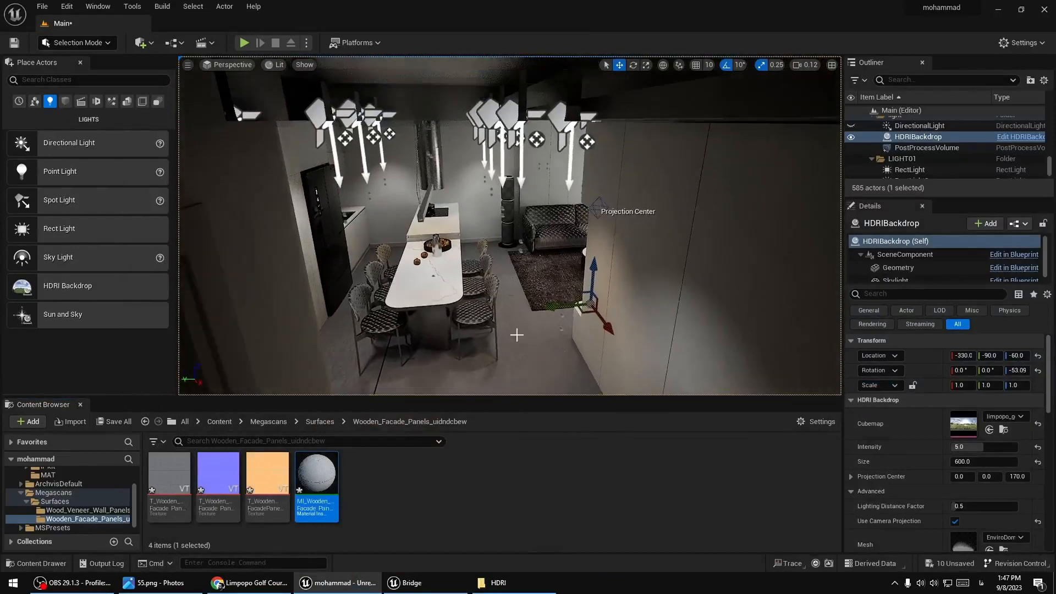
scroll(517, 335, "up", 5)
middle_click_drag(516, 335, 517, 388)
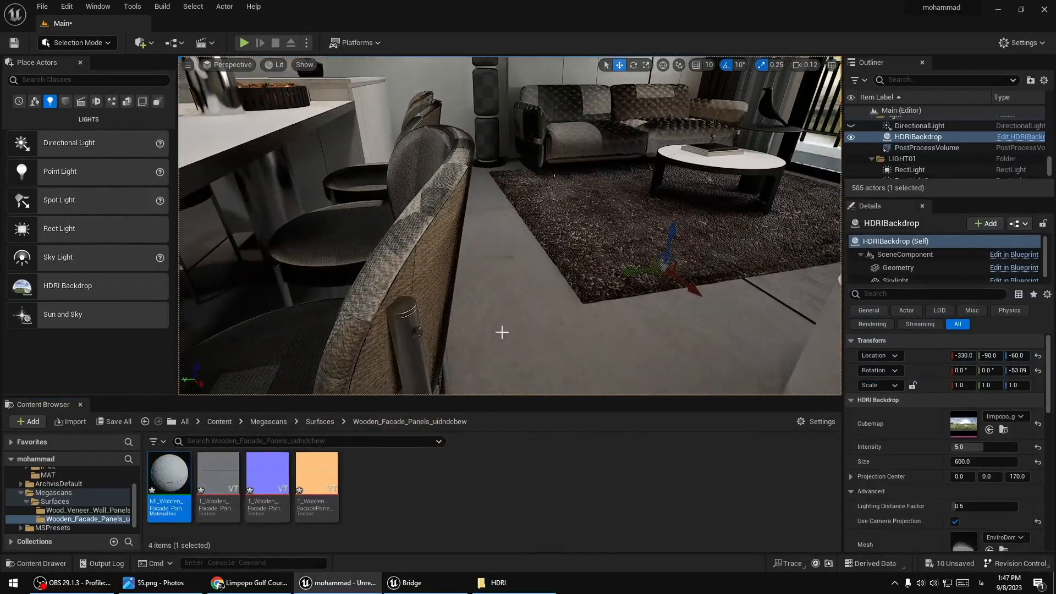
Open the Wooden Facade Panels material instance and enable its Tiling/Offset override.
double_click(175, 486)
left_click(765, 166)
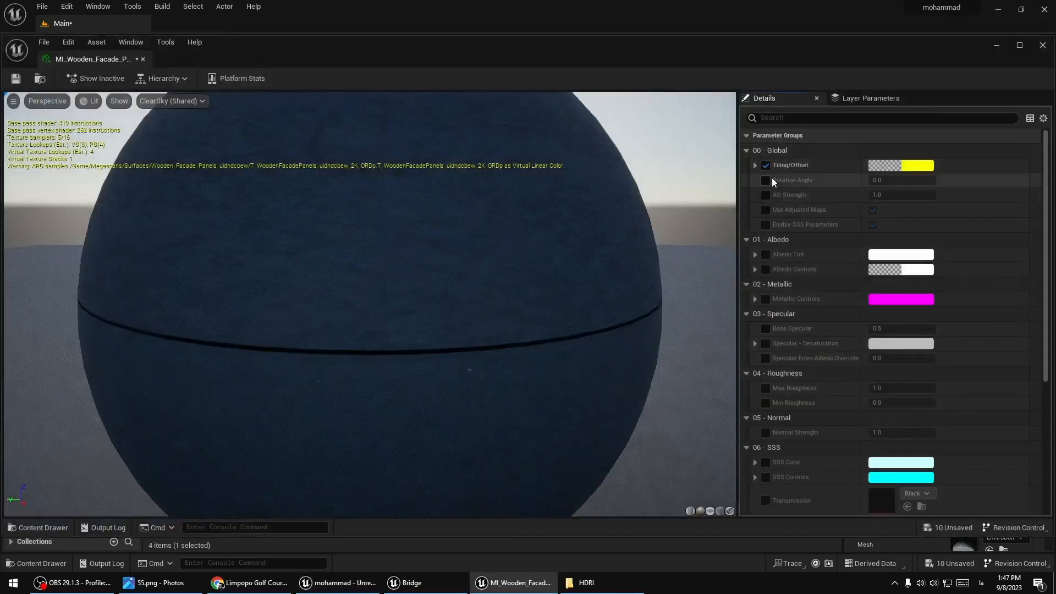
Enable the Rotation Angle and AO Strength overrides of the material instance and set both to 15.
left_click(765, 181)
left_click(765, 195)
left_click(892, 181)
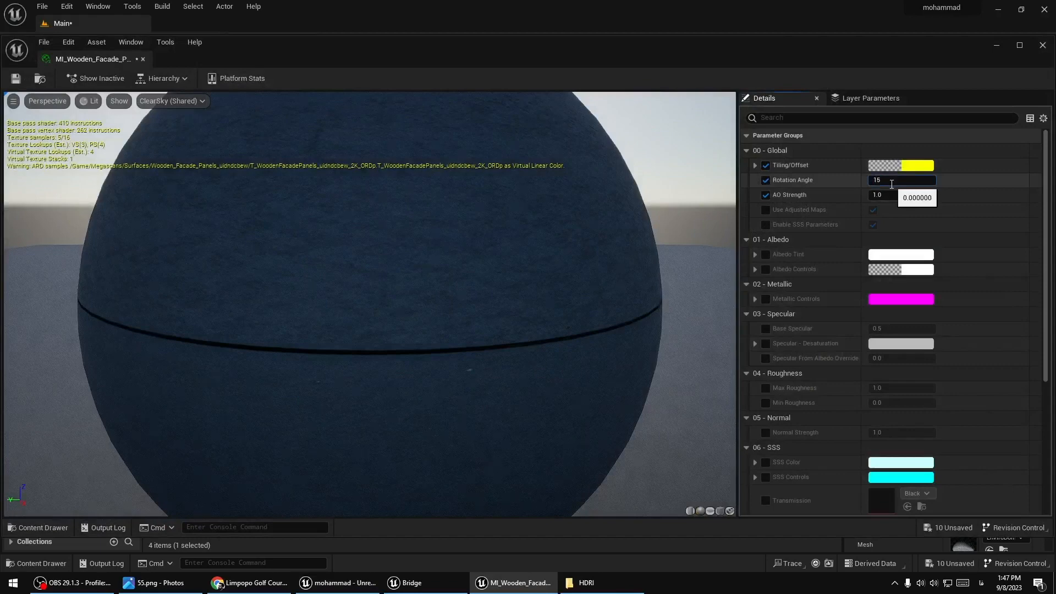
key("Return")
left_click(892, 197)
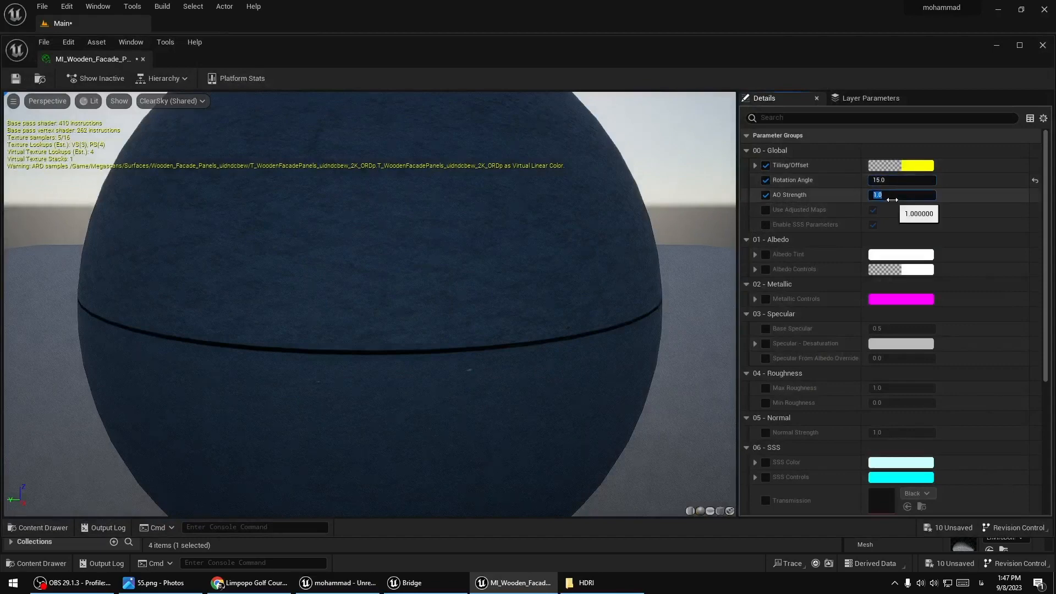
type("15")
key("Return")
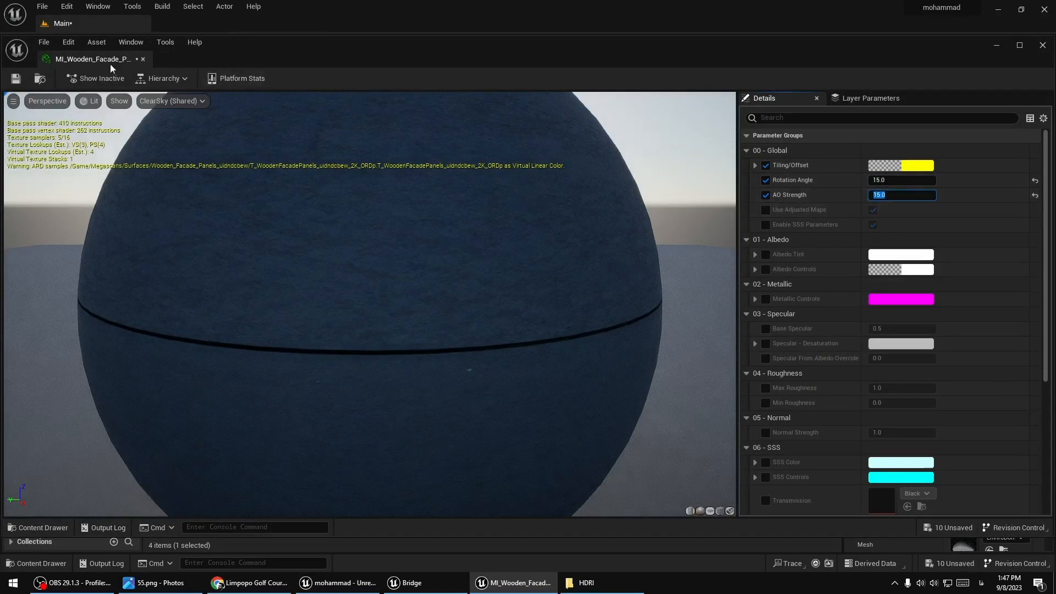
Dock the material instance editor beside the Main level, save the instance, and check the floor in the level.
left_click_drag(120, 61, 212, 28)
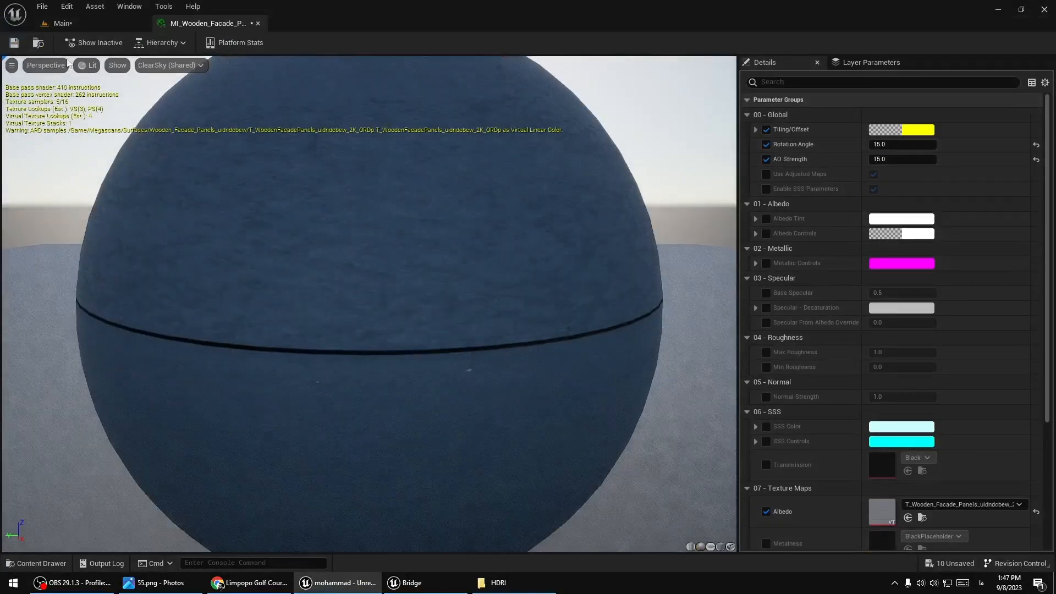
left_click(13, 42)
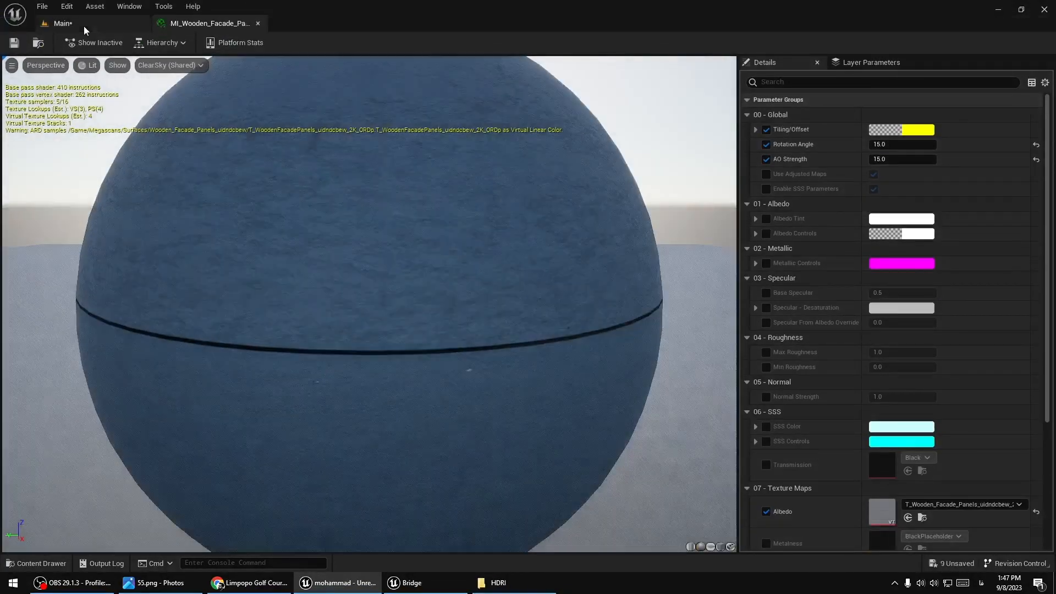
left_click(84, 25)
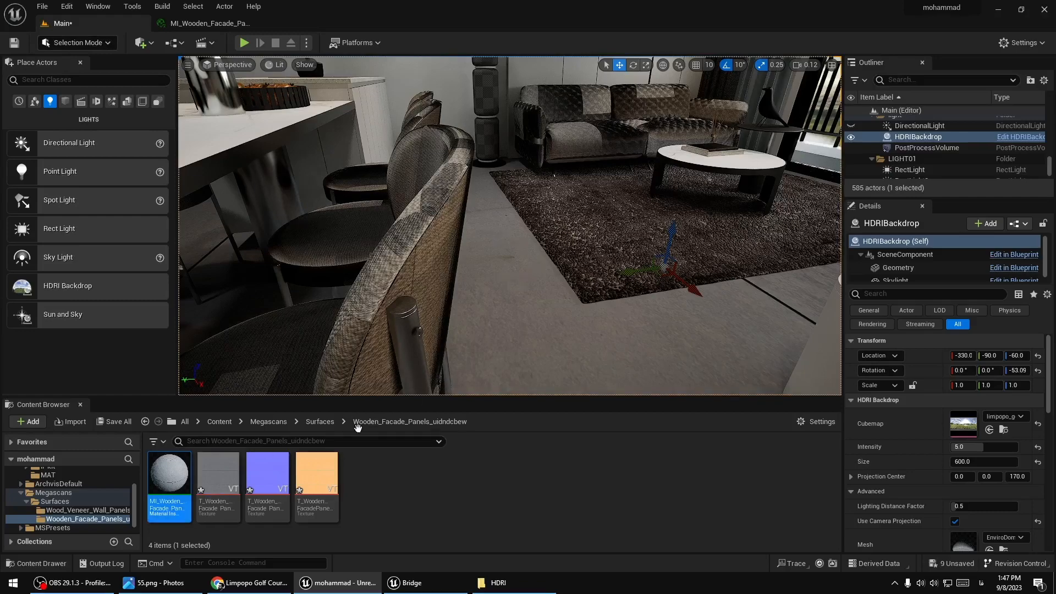
middle_click_drag(557, 303, 519, 289)
scroll(453, 266, "down", 3)
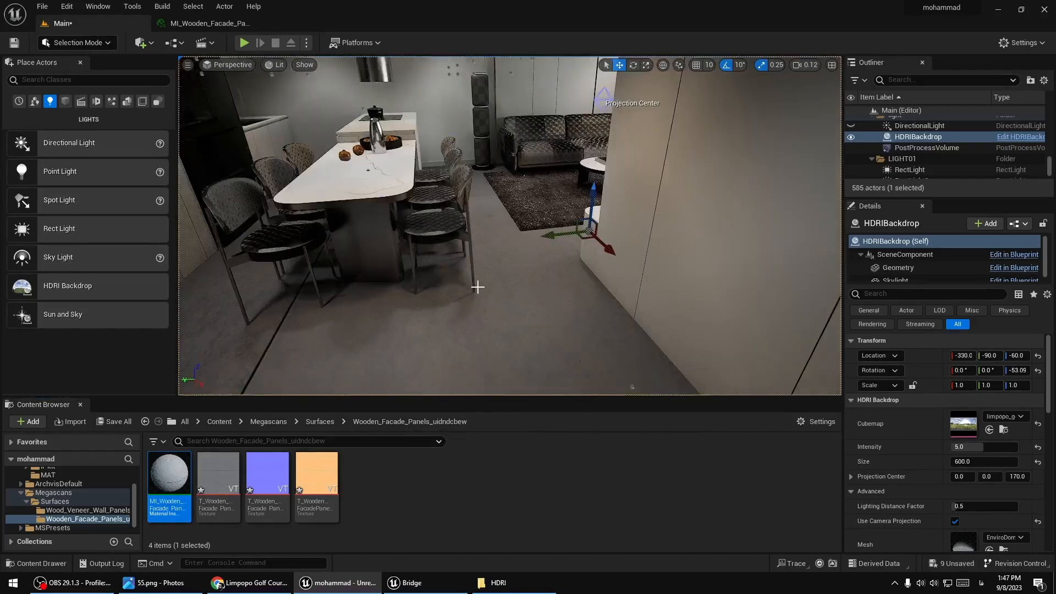
scroll(476, 286, "up", 1)
Return to the Wooden Facade Panels instance, reset Rotation Angle and AO Strength to their defaults, and disable both overrides.
left_click(215, 24)
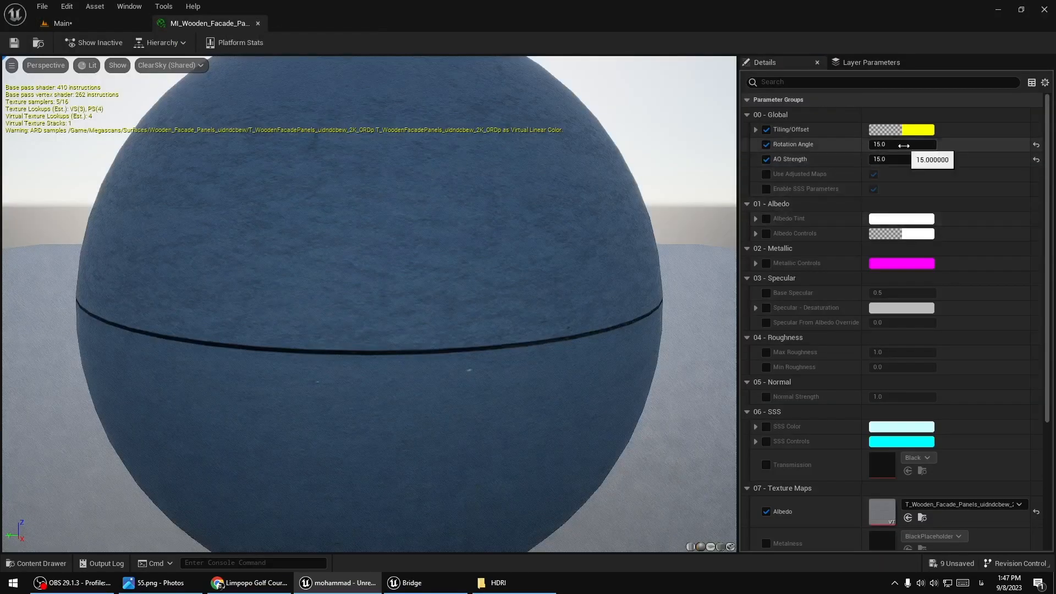
left_click(766, 144)
left_click(766, 159)
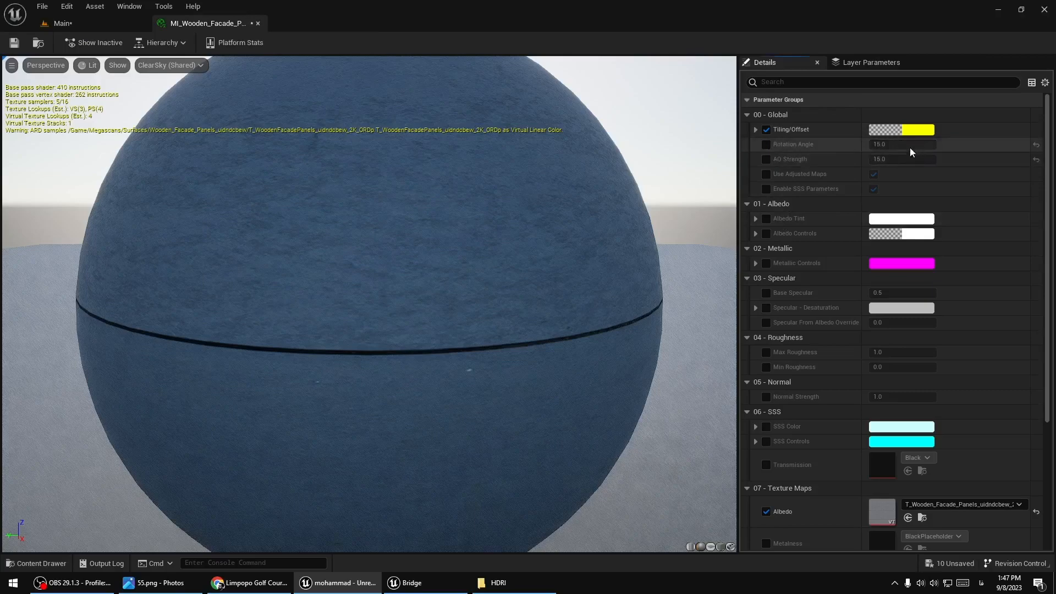
left_click(767, 158)
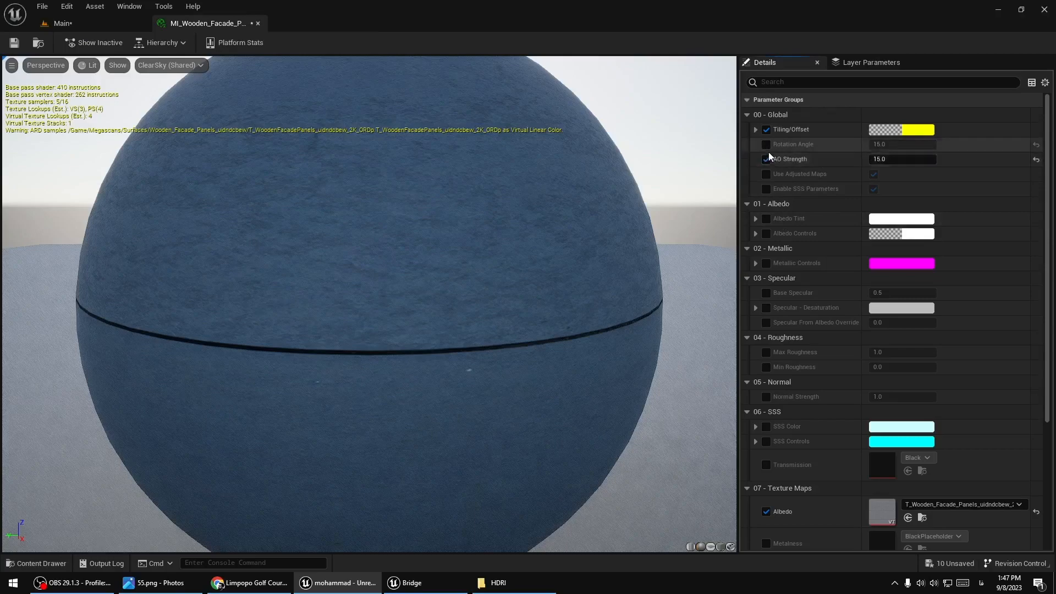
left_click(766, 145)
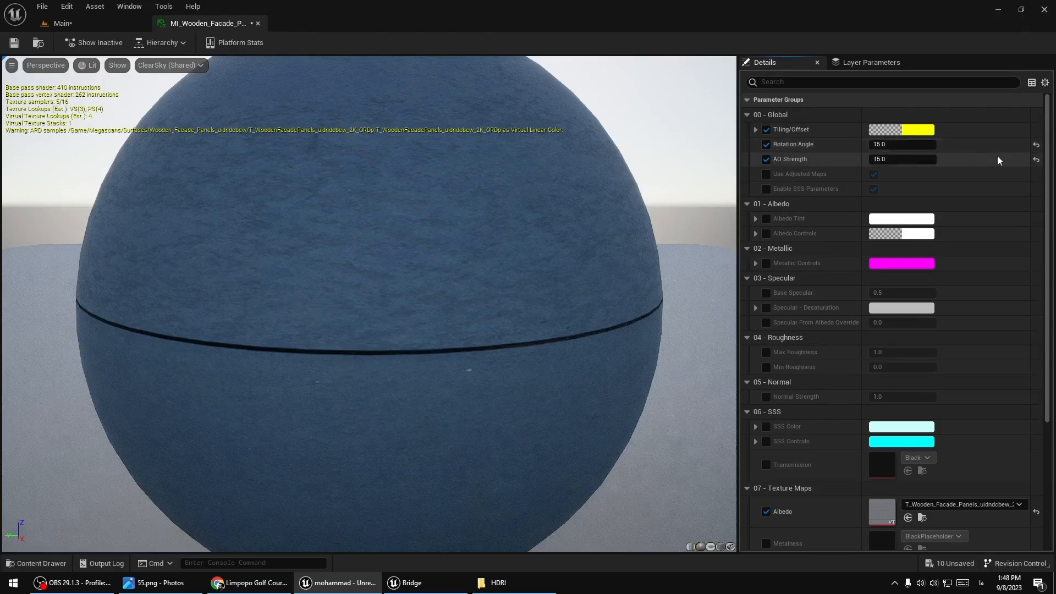
left_click(1036, 144)
left_click(767, 161)
left_click(767, 147)
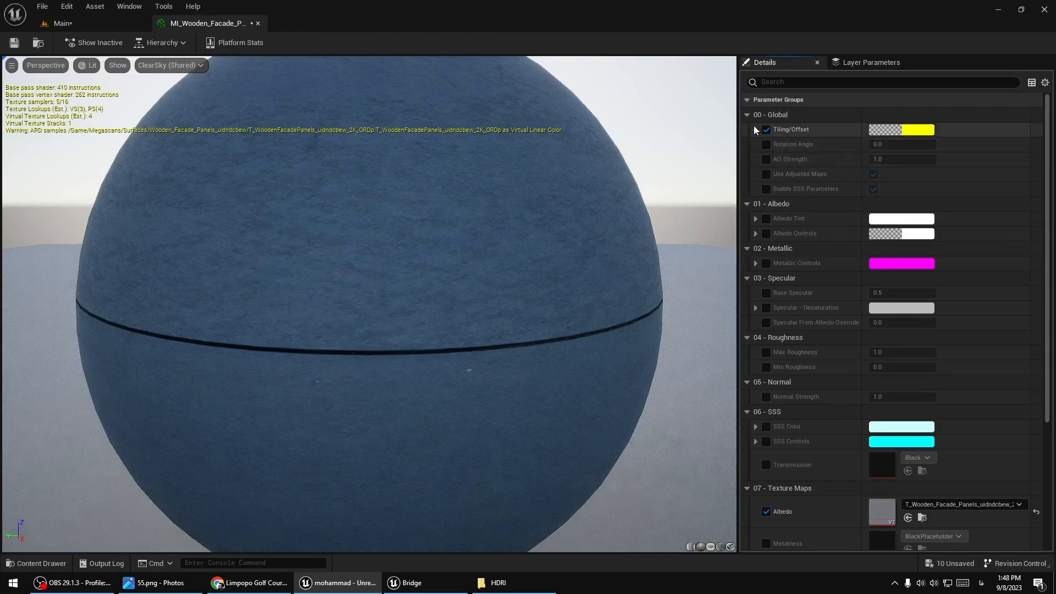
Set Tiling X and Tiling Y of the material instance to 15, save it, and check the floor planks in the level.
left_click(756, 130)
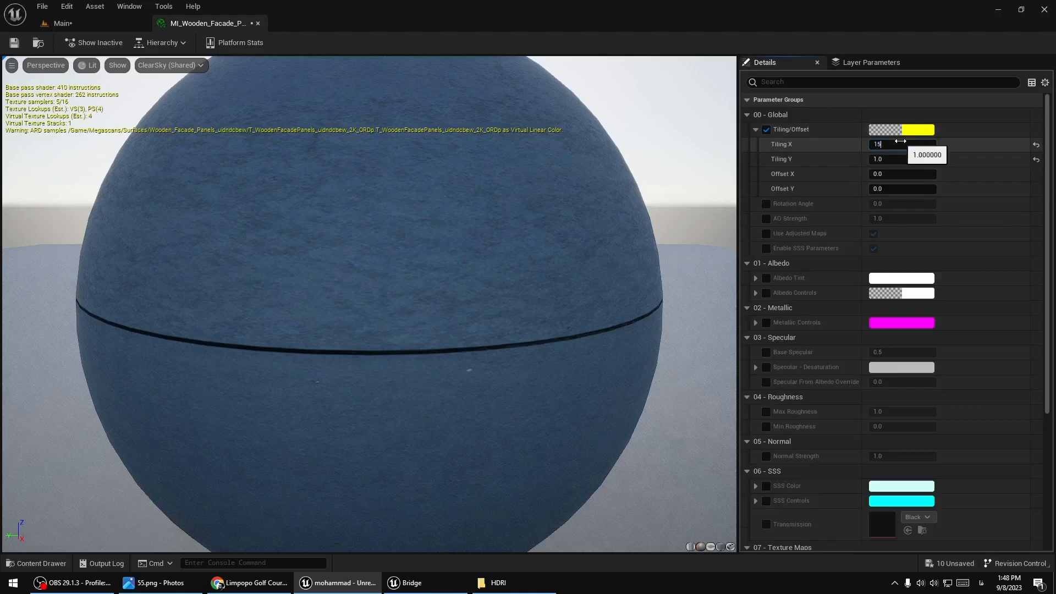
left_click(895, 156)
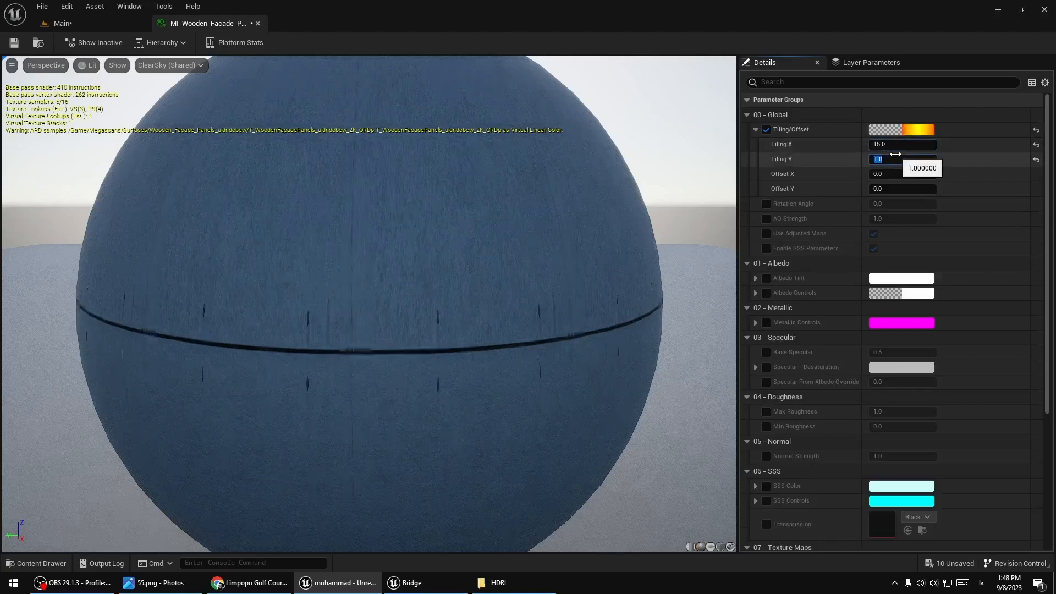
type("15")
key("Return")
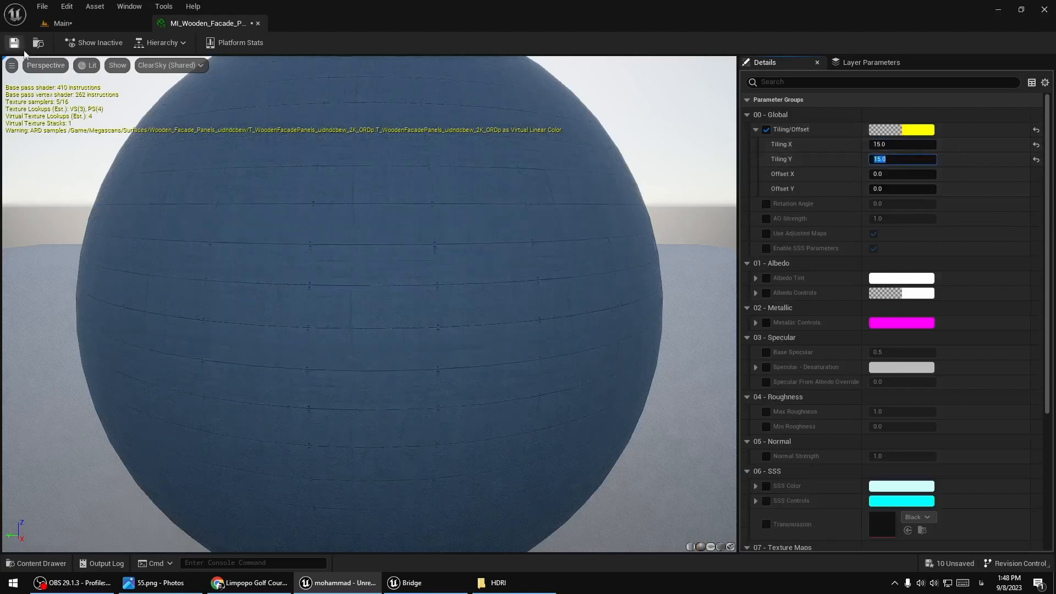
left_click(57, 23)
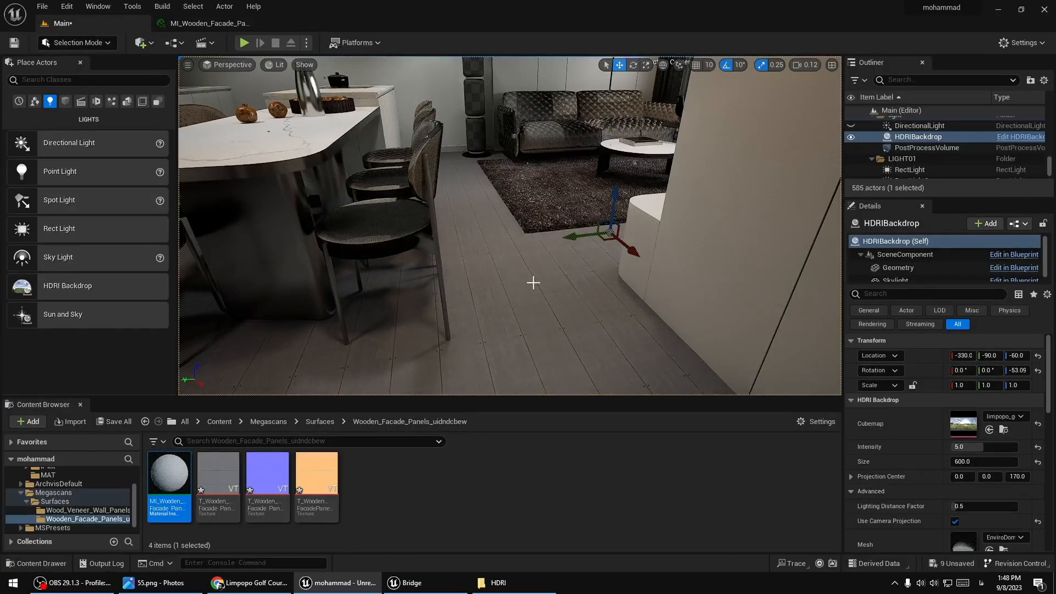
middle_click_drag(533, 283, 558, 269)
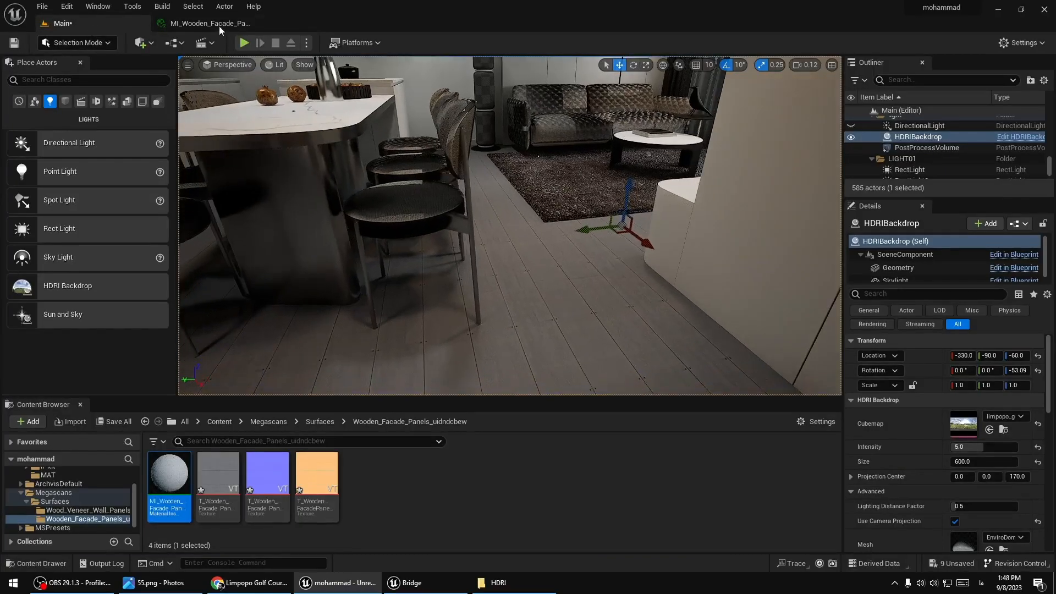
Set Tiling X and Tiling Y of the Wooden Facade Panels instance to 18, save it, and inspect the floor in the level.
left_click(220, 26)
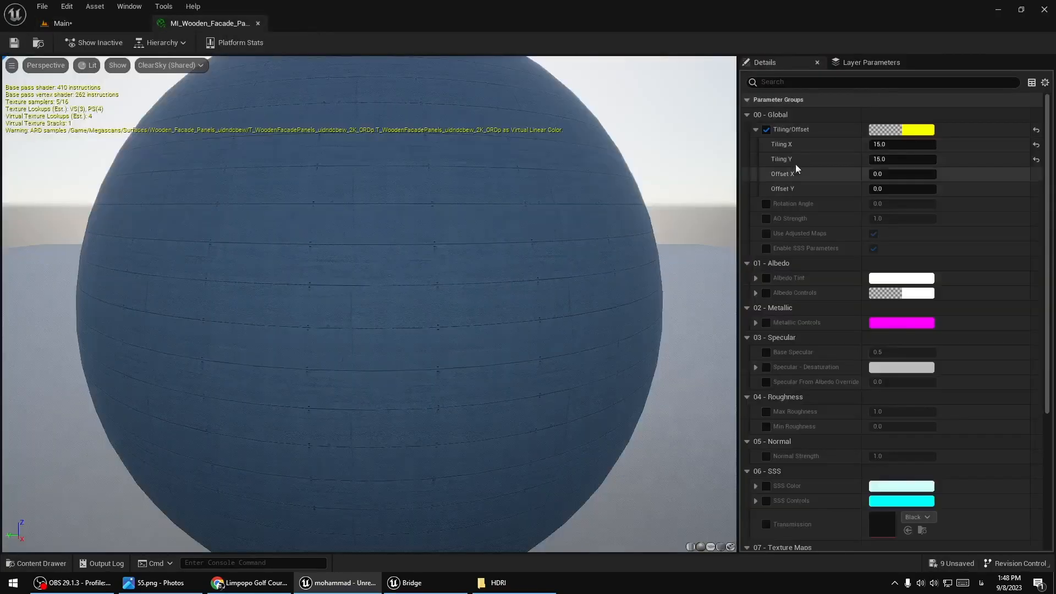
left_click(902, 145)
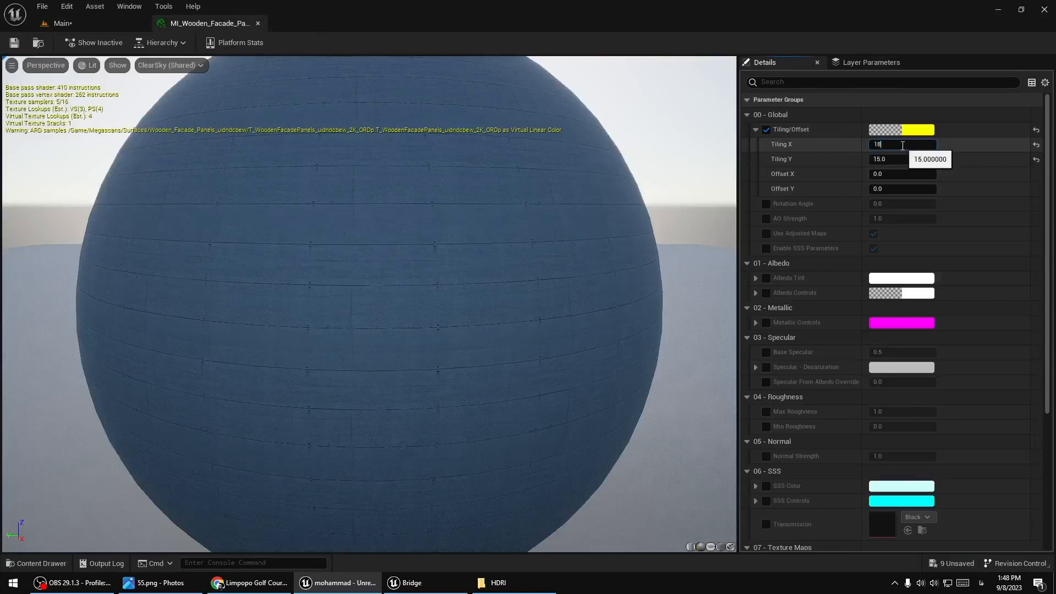
left_click(913, 160)
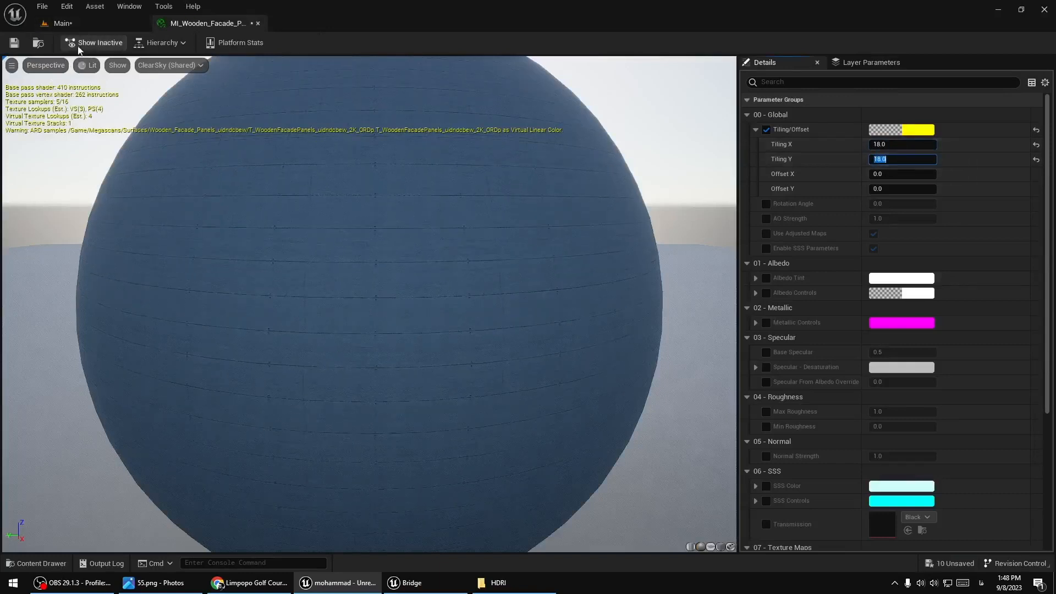
left_click(14, 44)
left_click(62, 23)
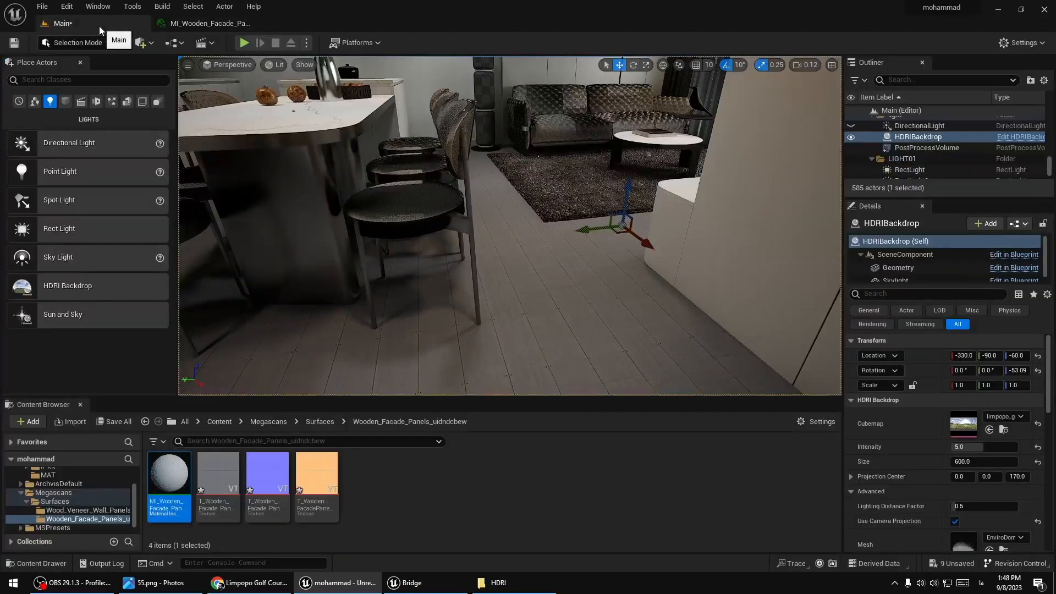
middle_click_drag(509, 225, 501, 264)
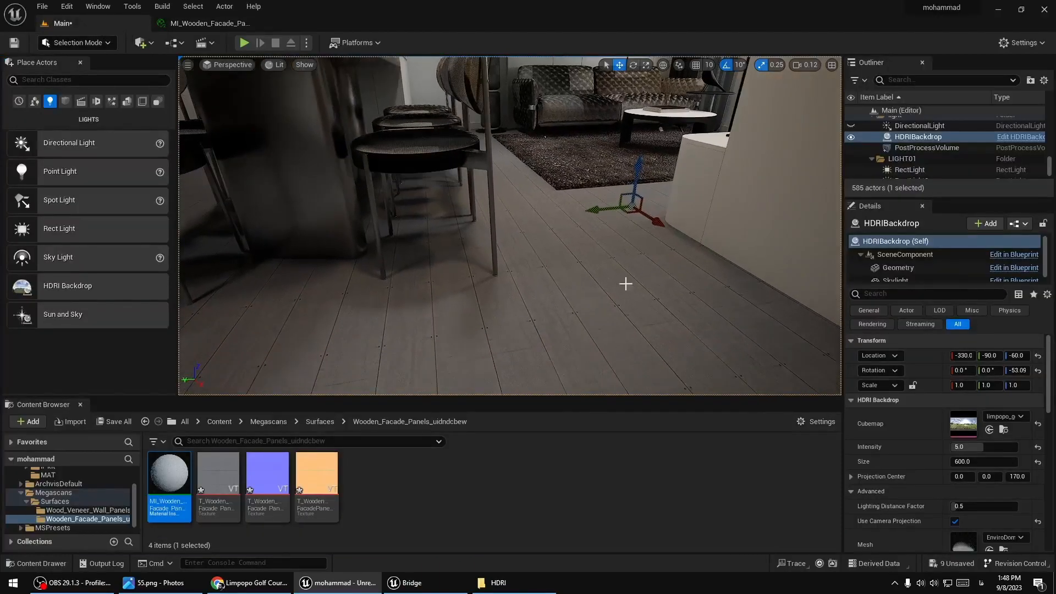
Switch to Modeling mode and rotate the floor mesh's UVs by 90 degrees with the UV Transform tool.
left_click(81, 44)
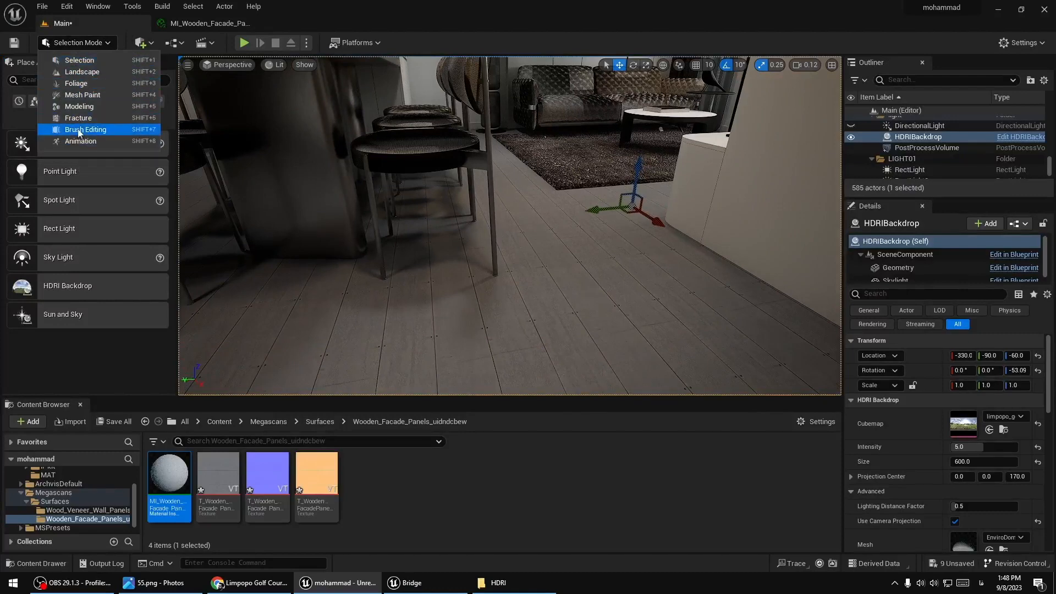
left_click(79, 106)
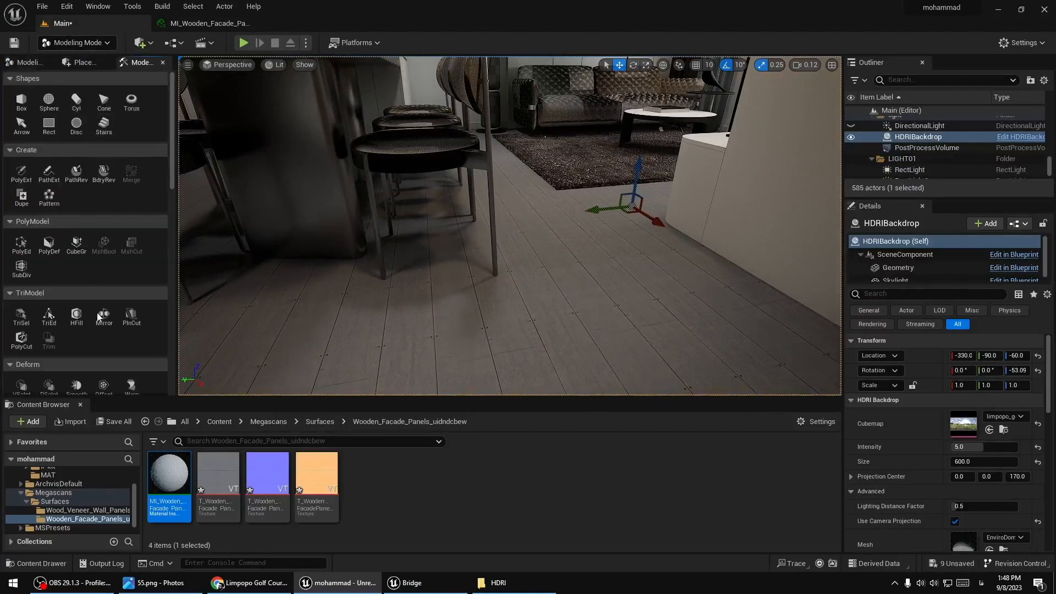
scroll(101, 338, "down", 5)
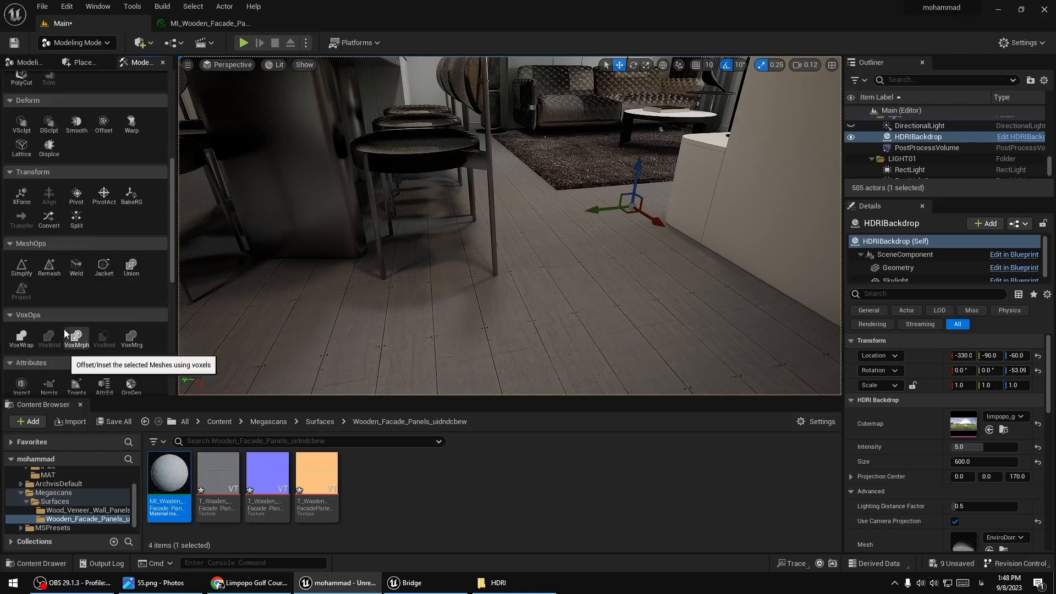
scroll(64, 328, "down", 5)
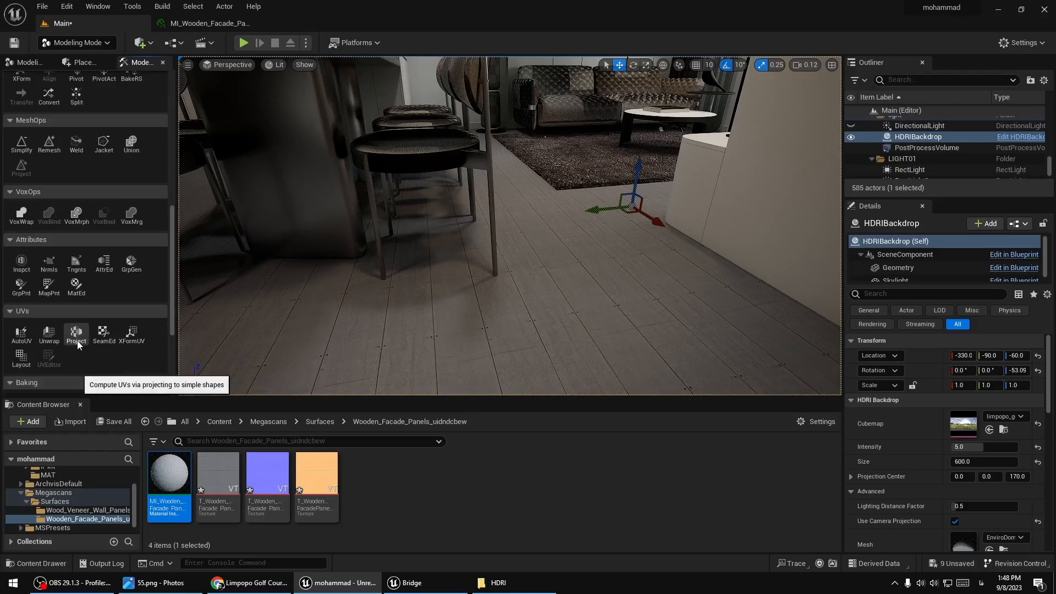
left_click(77, 344)
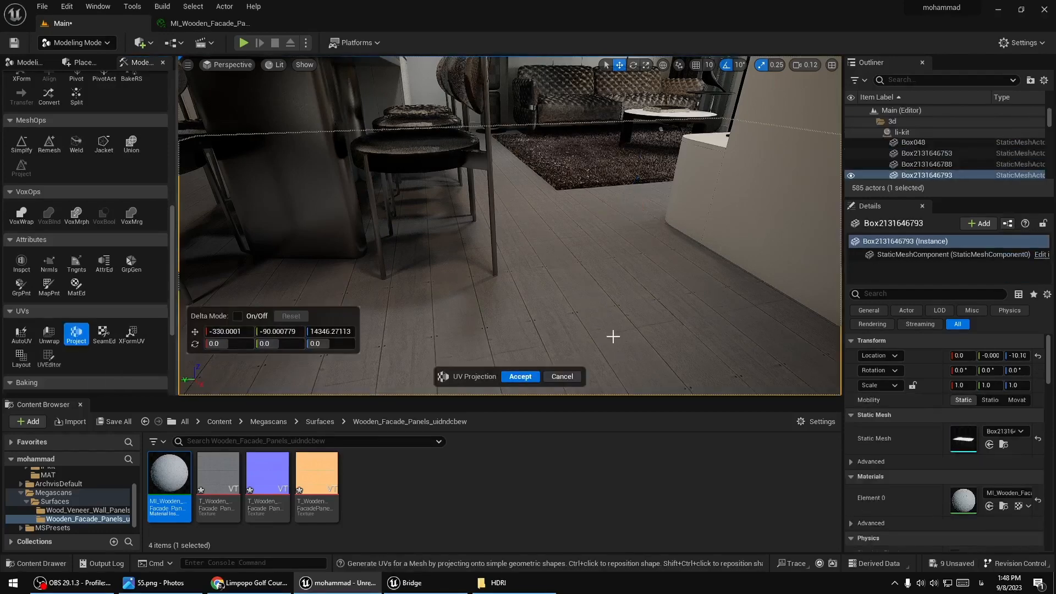
left_click(131, 334)
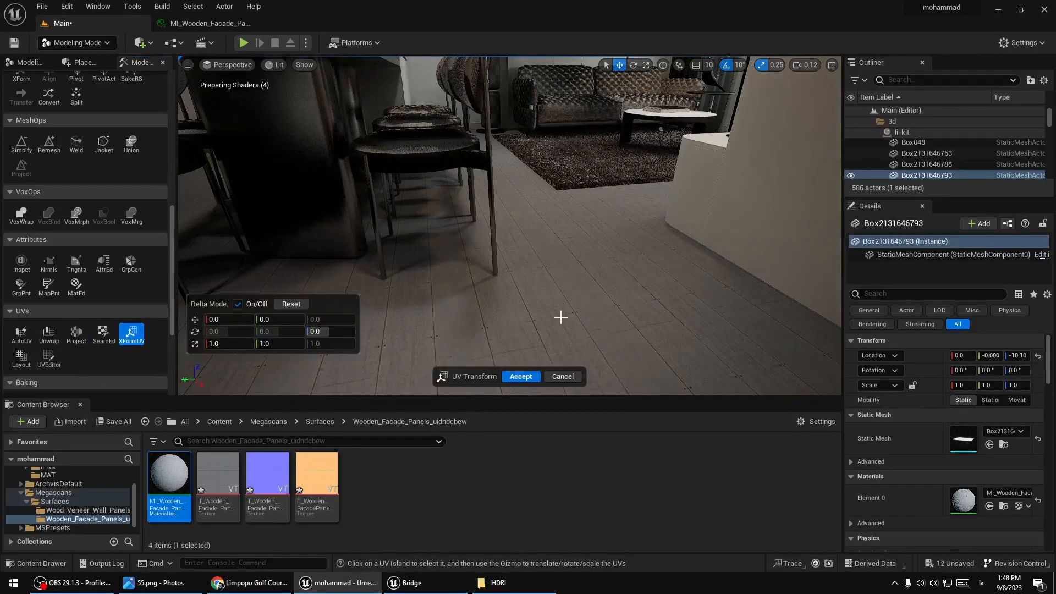
left_click(332, 334)
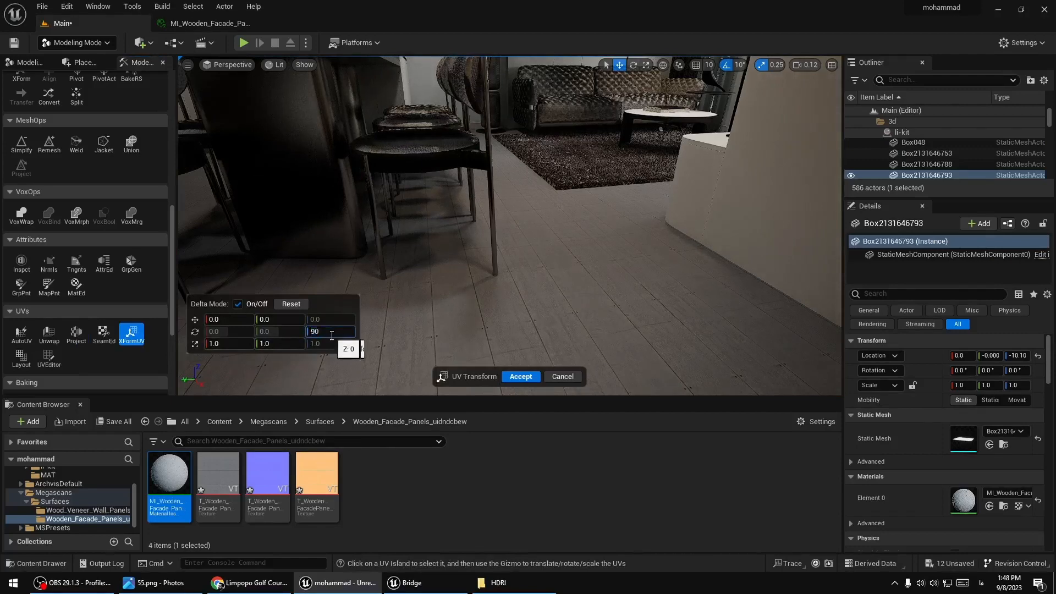
type("90")
left_click(520, 376)
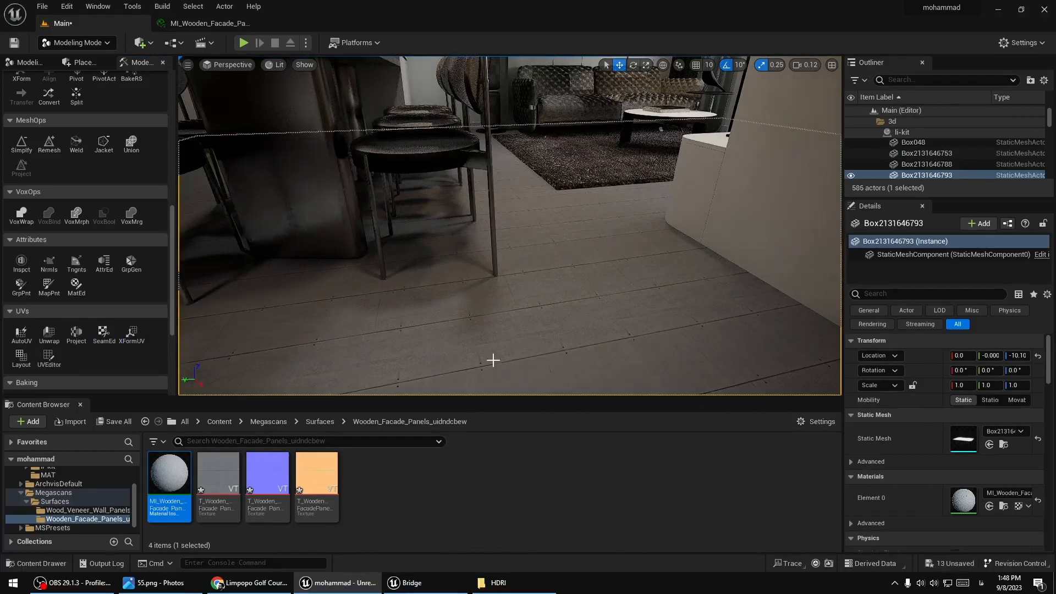
Return to Selection mode and inspect the floor's plank direction around the dining table.
left_click(96, 44)
left_click(83, 61)
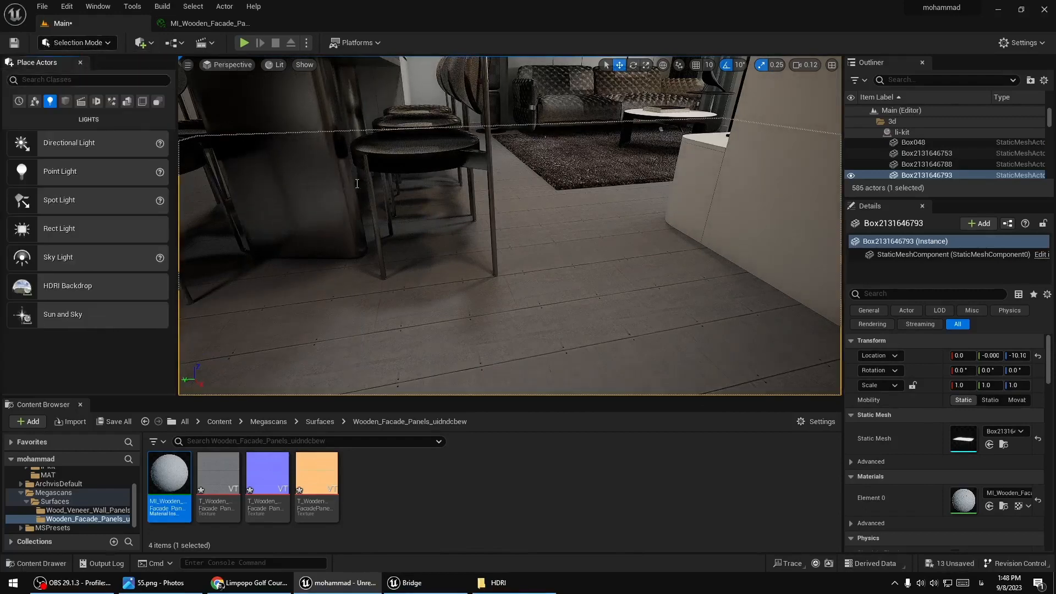
mouse_move(577, 288)
middle_mouse_down()
mouse_move(616, 287)
mouse_move(523, 291)
mouse_move(580, 287)
middle_mouse_up()
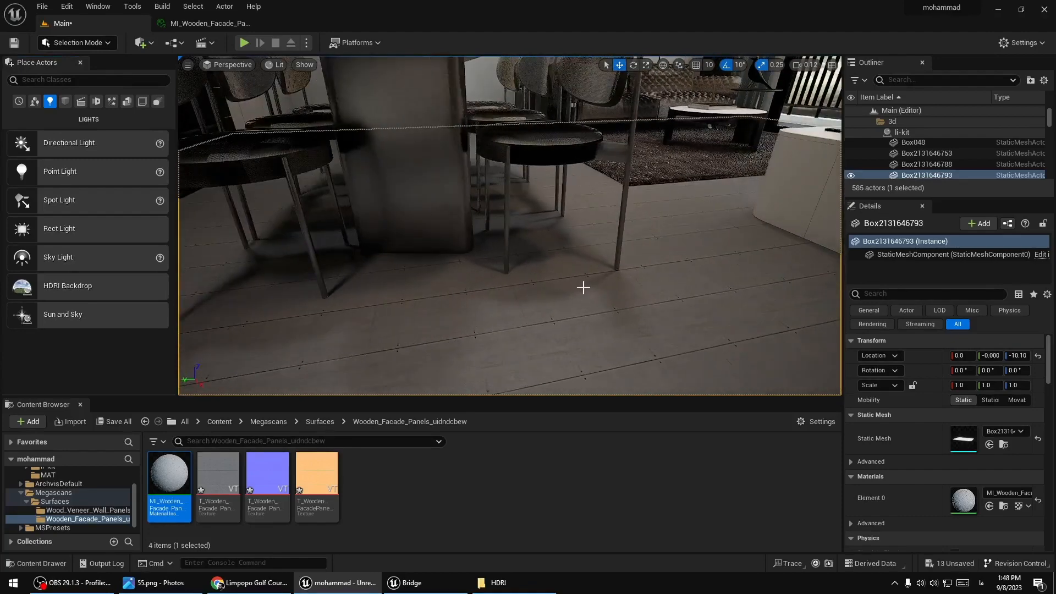
middle_click_drag(709, 322, 707, 264)
left_click(695, 330)
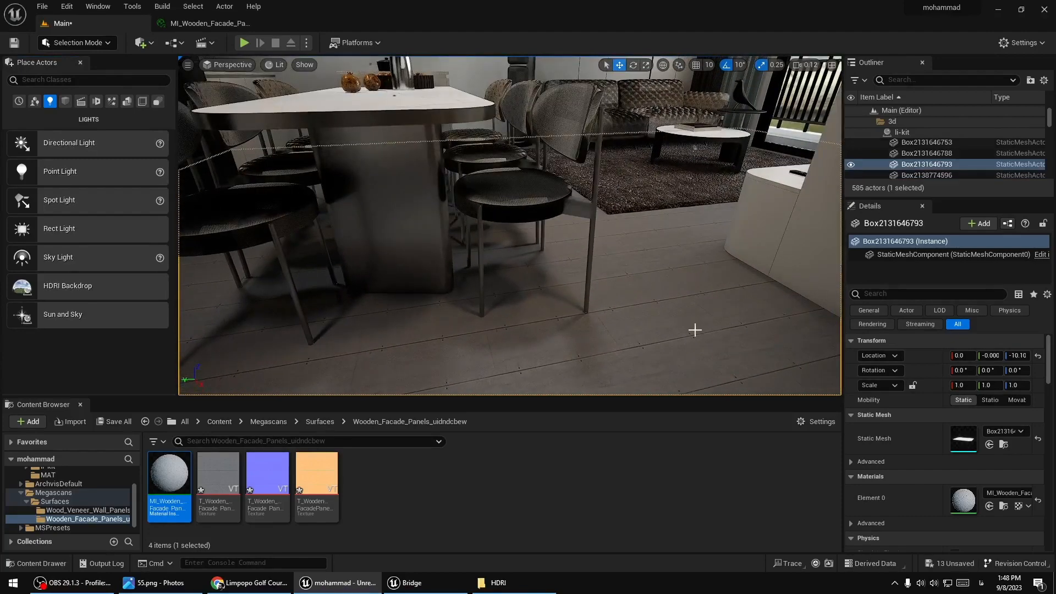
Open the Wooden Facade Panels material instance, enable the Max Roughness override, set it to 0.5, and check the preview sphere.
double_click(202, 485)
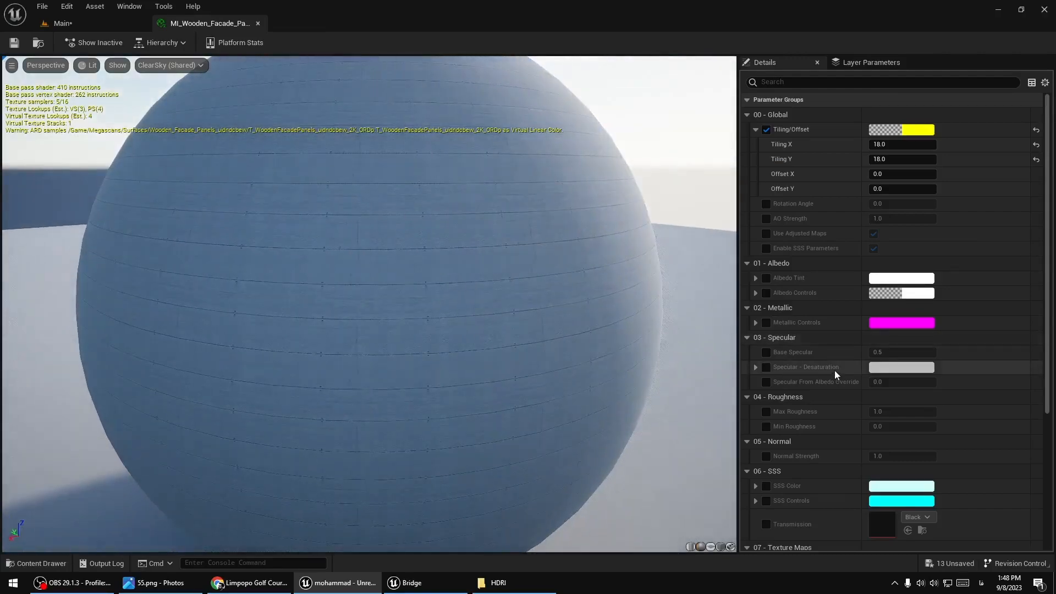
left_click(766, 413)
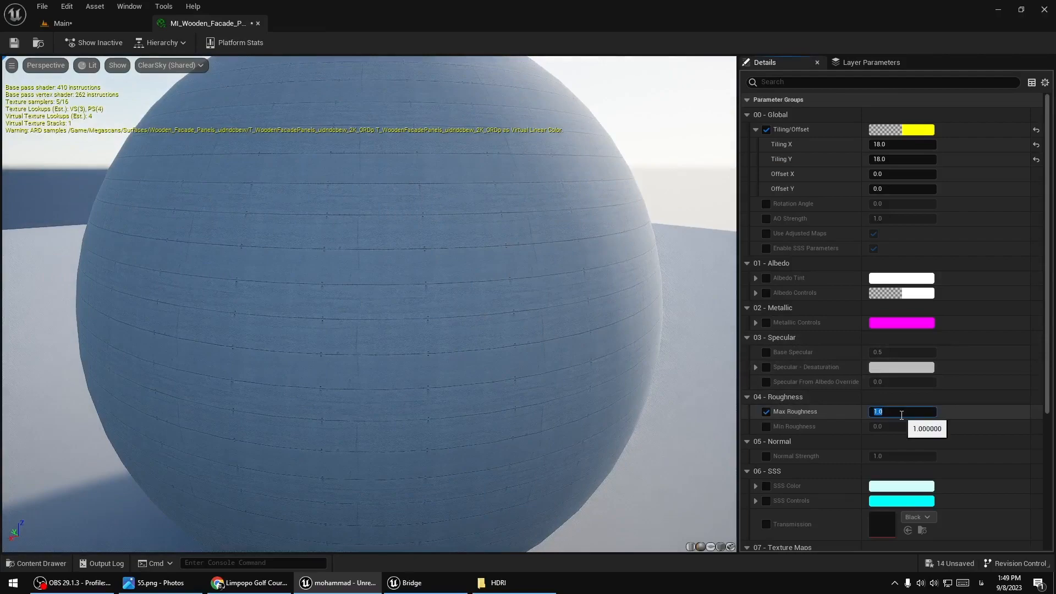
type("0.5")
key("Return")
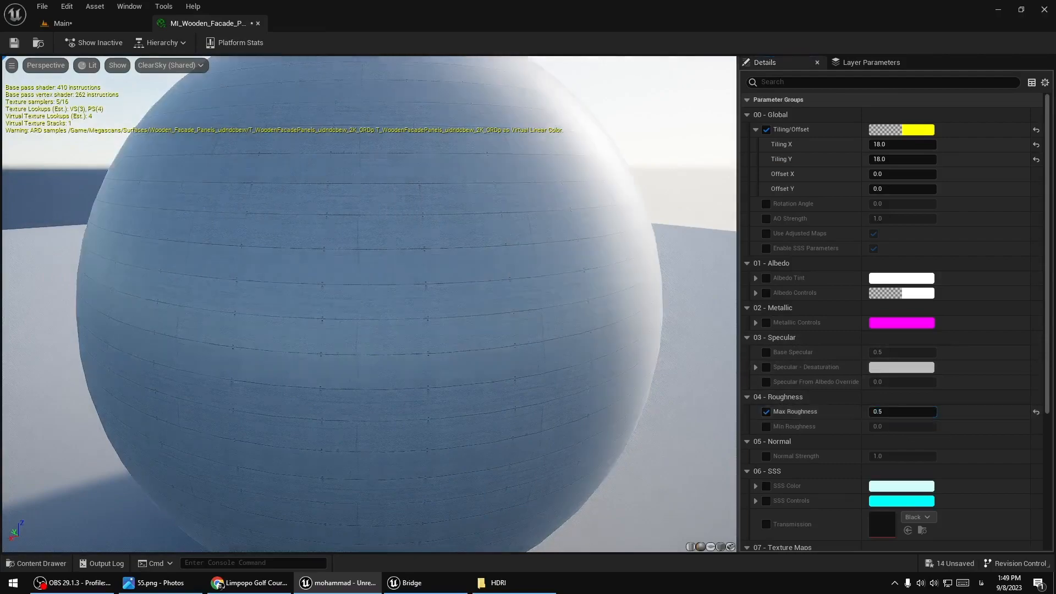
mouse_move(600, 330)
left_mouse_down()
mouse_move(467, 330)
mouse_move(611, 344)
mouse_move(600, 330)
left_mouse_up()
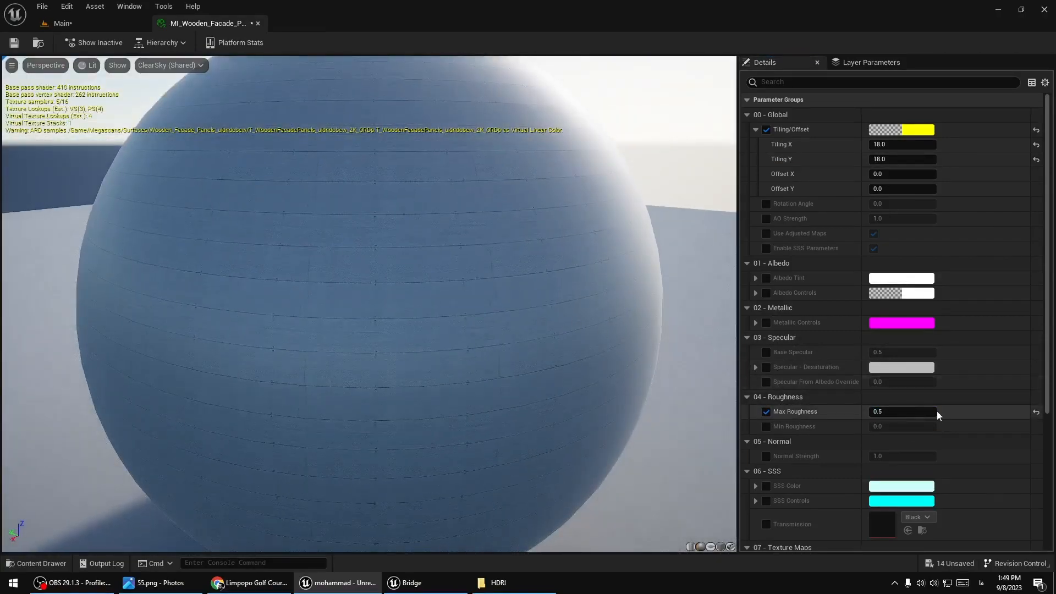
Set Max Roughness to 0.4, save the material instance, and inspect the floor's reflections near the balcony in the level.
left_click(904, 412)
type("0.4")
key("Return")
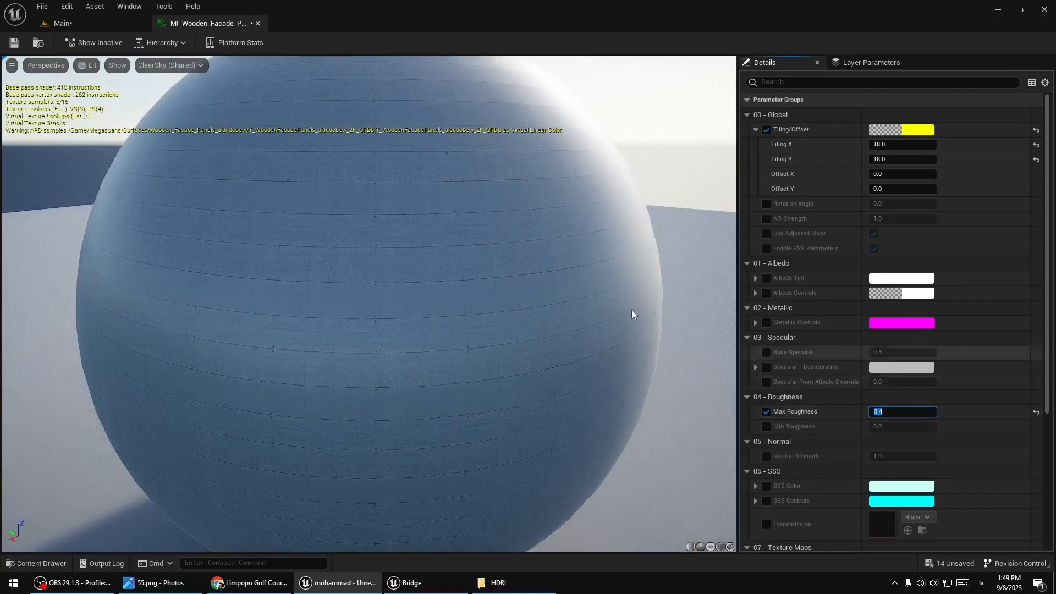
left_click(16, 45)
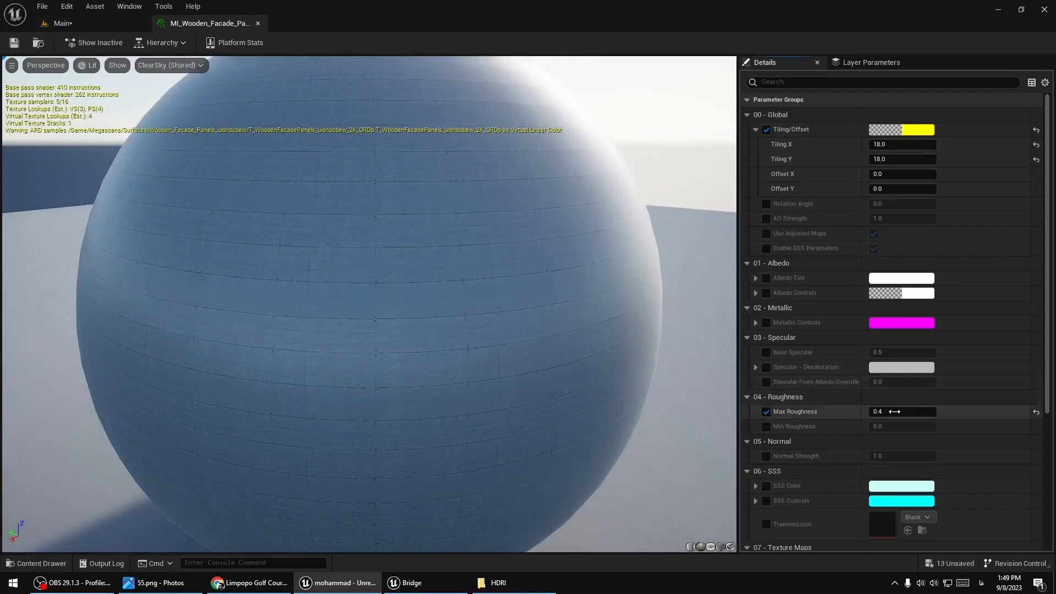
left_click(88, 21)
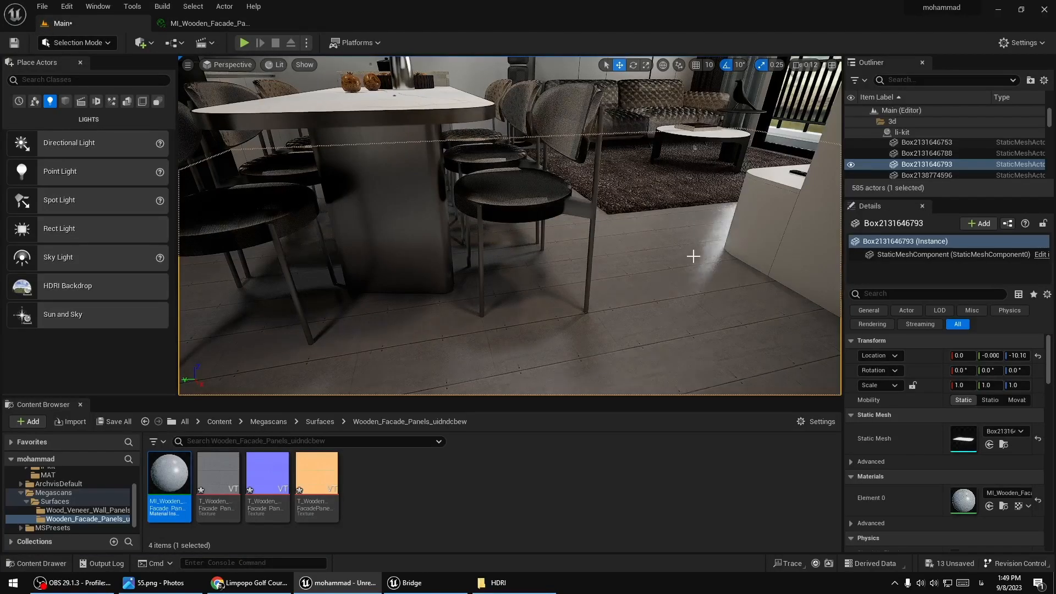
right_click_drag(688, 251, 560, 208)
key("w")
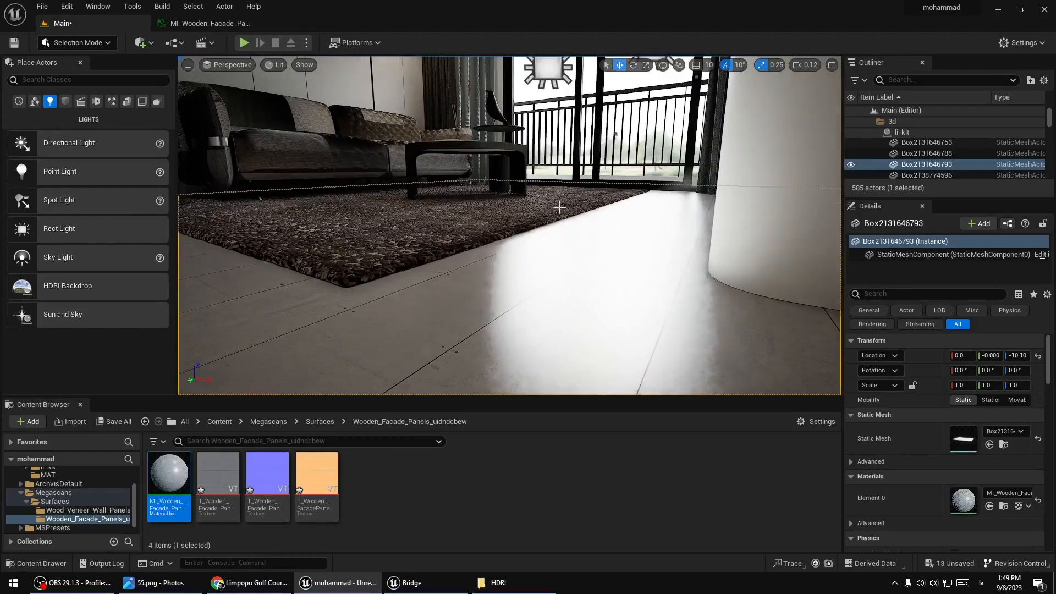
Set Max Roughness of the Wooden Facade Panels instance to 0.8, save it, and check the floor in the level.
left_click(208, 23)
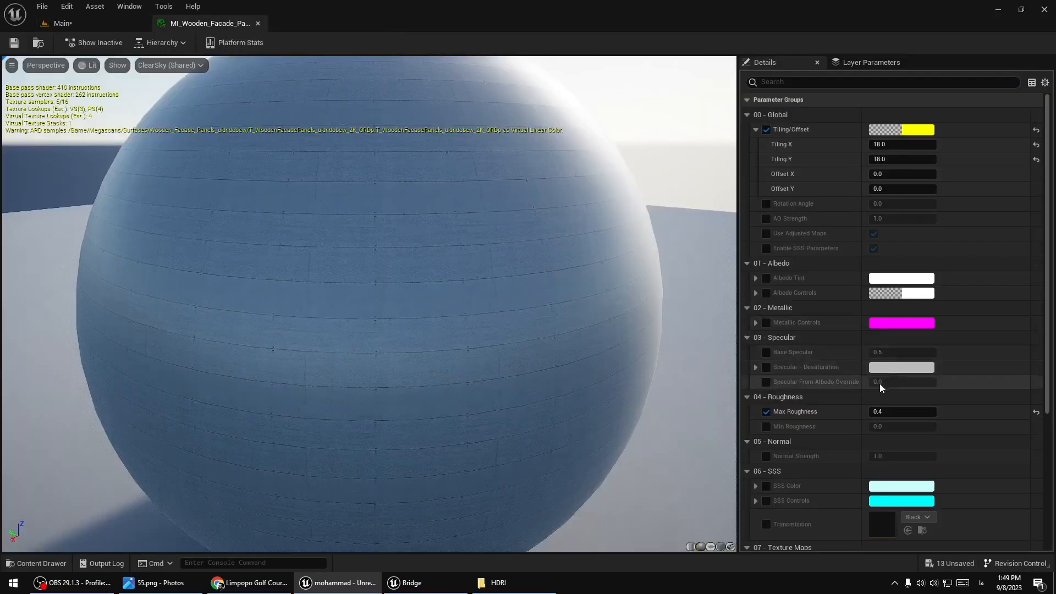
left_click(897, 412)
type("0.8")
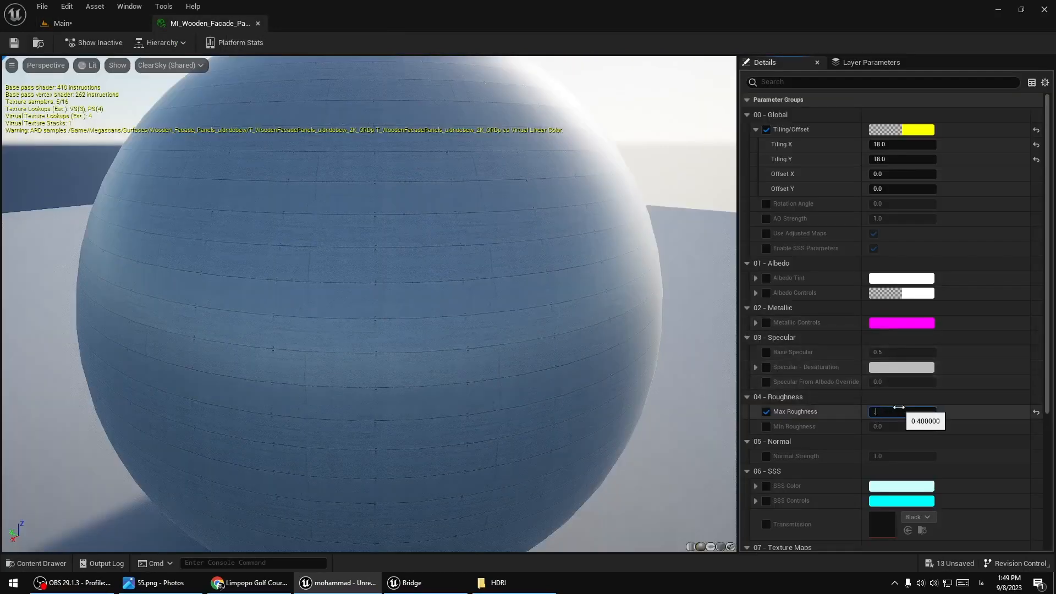
key("Return")
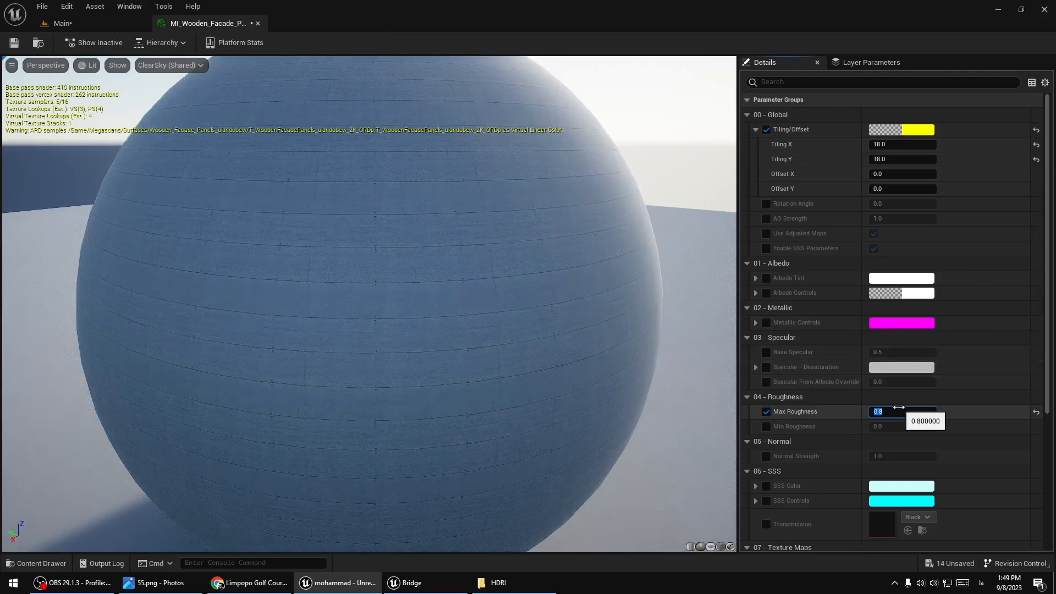
left_click(17, 42)
left_click(62, 23)
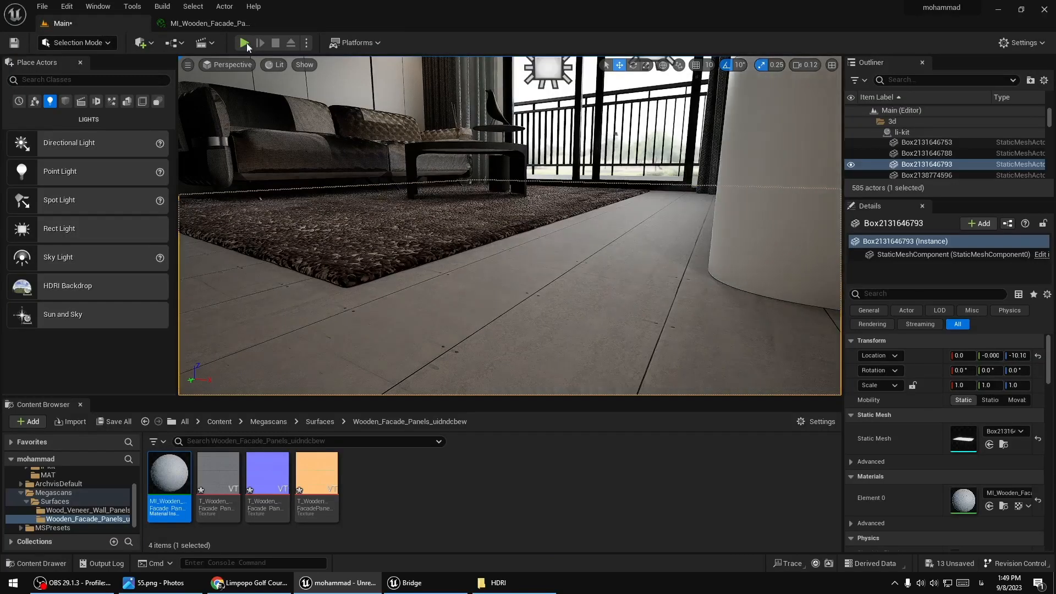
Reopen the Wooden Facade Panels instance, set Max Roughness to 0.5, and save it.
left_click(208, 23)
left_click(894, 414)
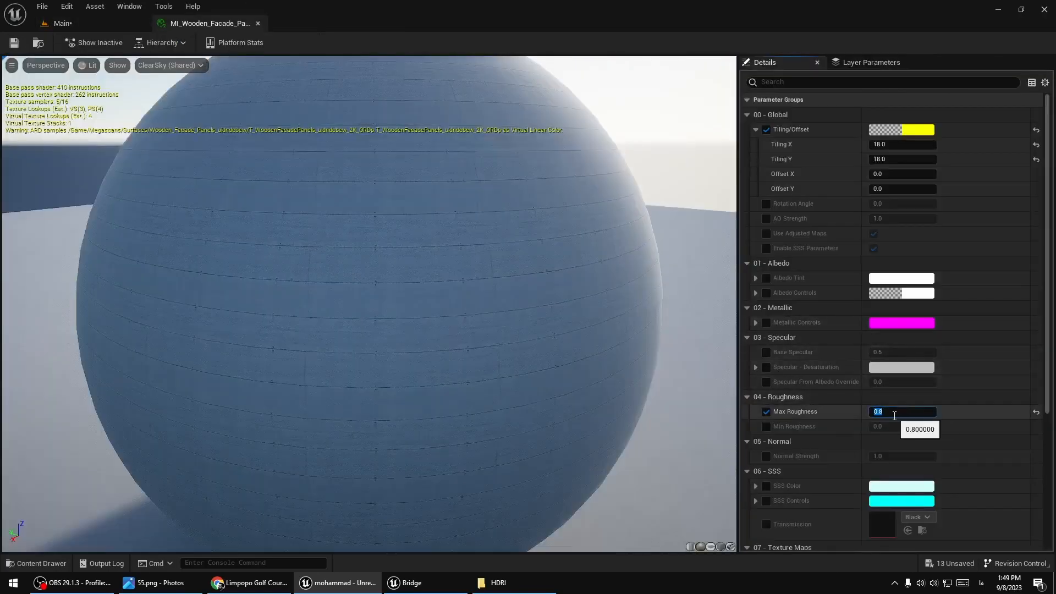
type("0.5")
key("Return")
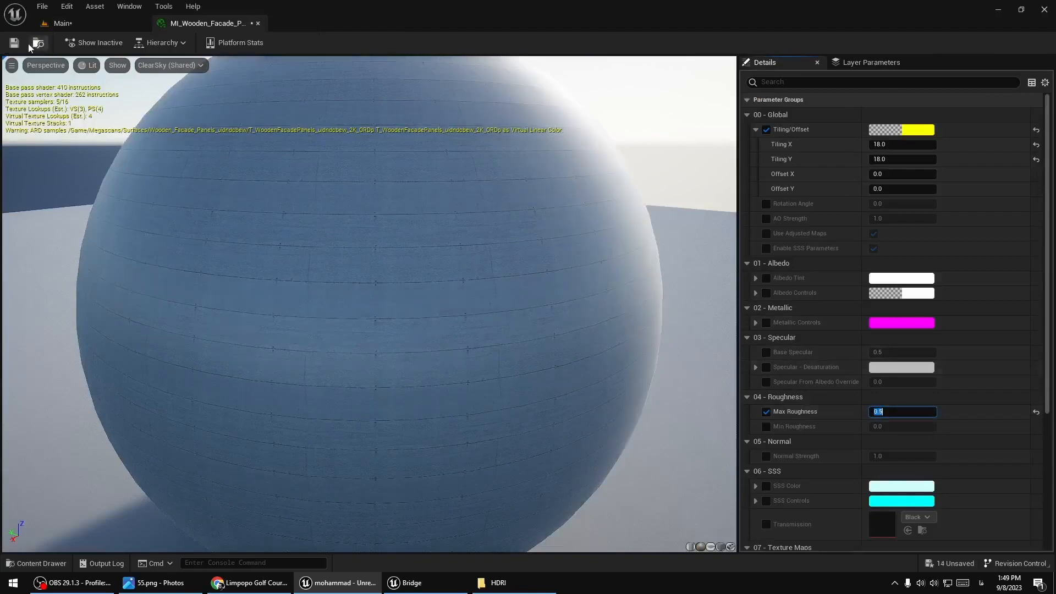
Return to the Main level and examine the floor's reflections and the walls around the living area and kitchen.
left_click(62, 23)
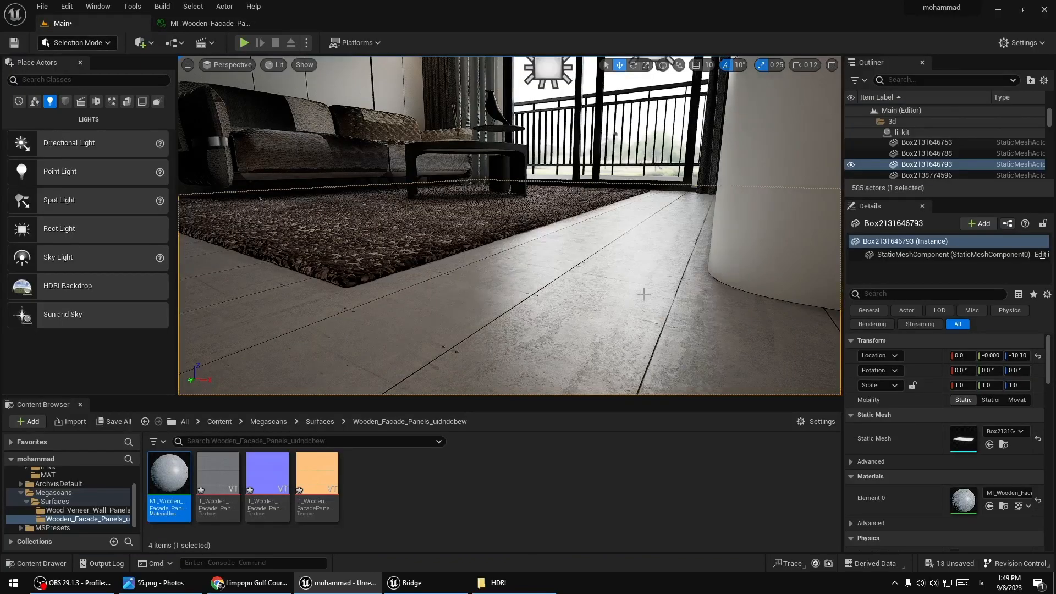
right_click_drag(644, 294, 418, 330)
key("w")
key("s")
key("s")
key("w")
right_click_drag(510, 308, 461, 264)
key("s")
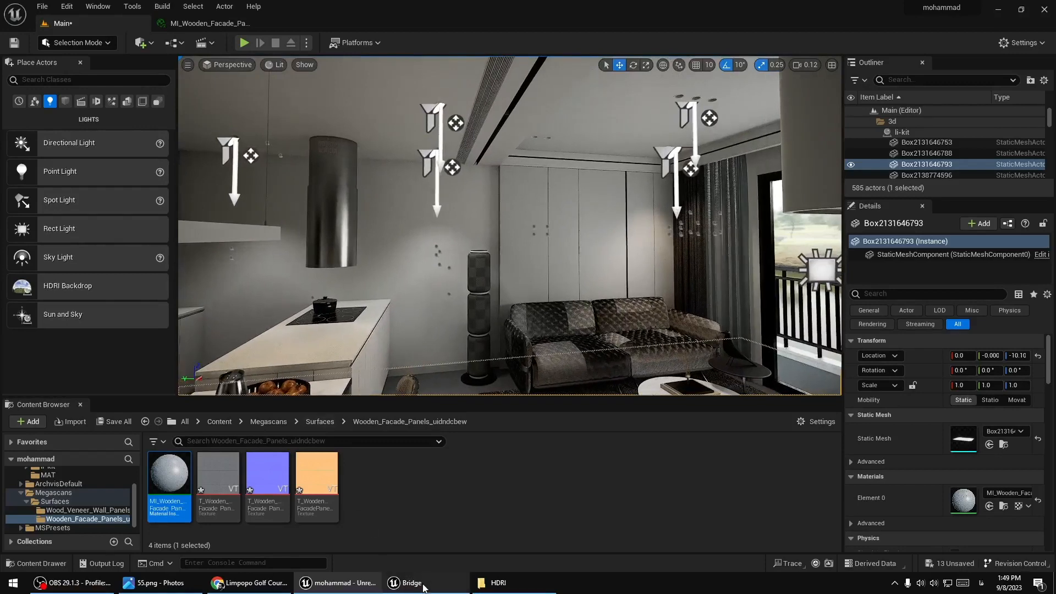
Switch to Quixel Bridge, clear the Surfaces / Wood / Board filter, and search all assets for STUCCO.
left_click(424, 586)
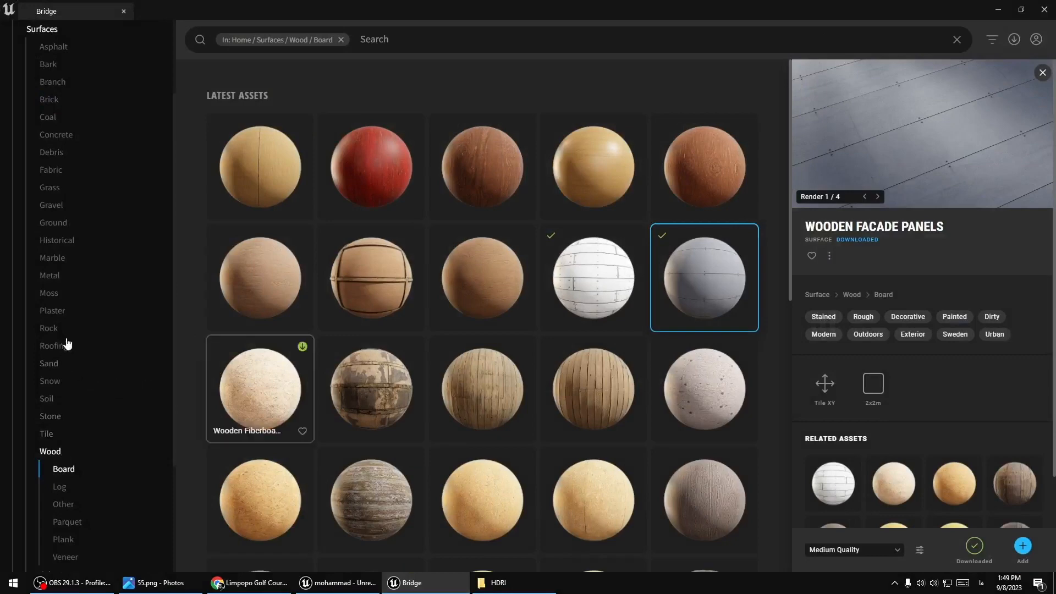
scroll(69, 347, "down", 3)
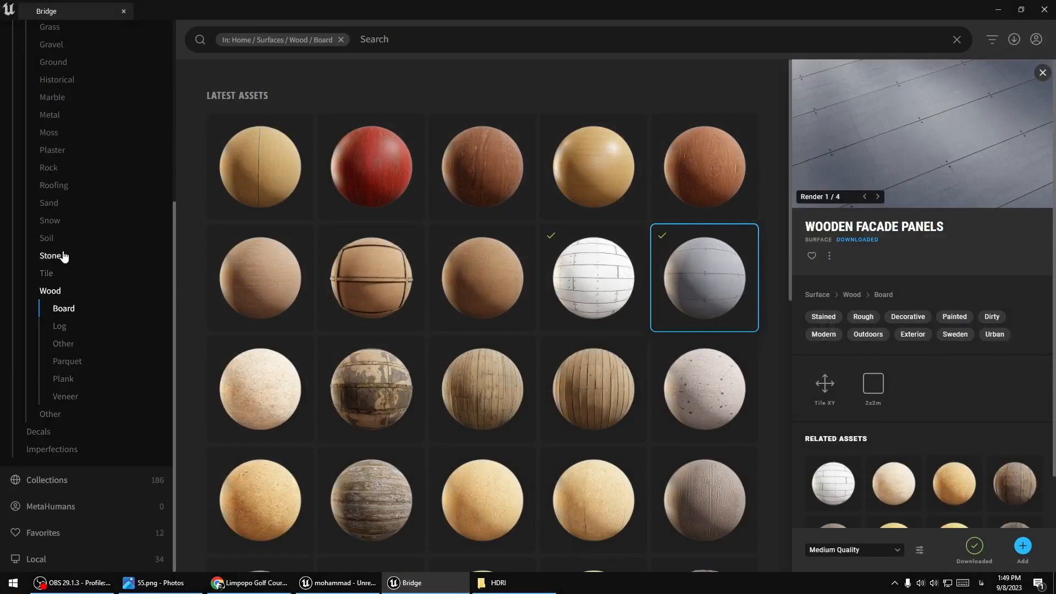
scroll(63, 256, "up", 2)
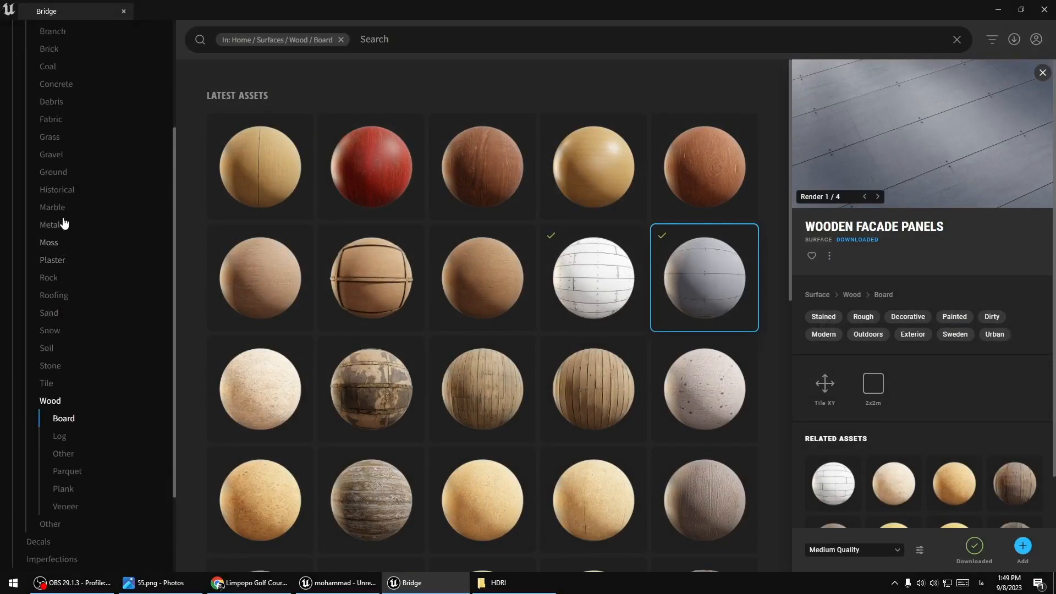
scroll(63, 223, "up", 3)
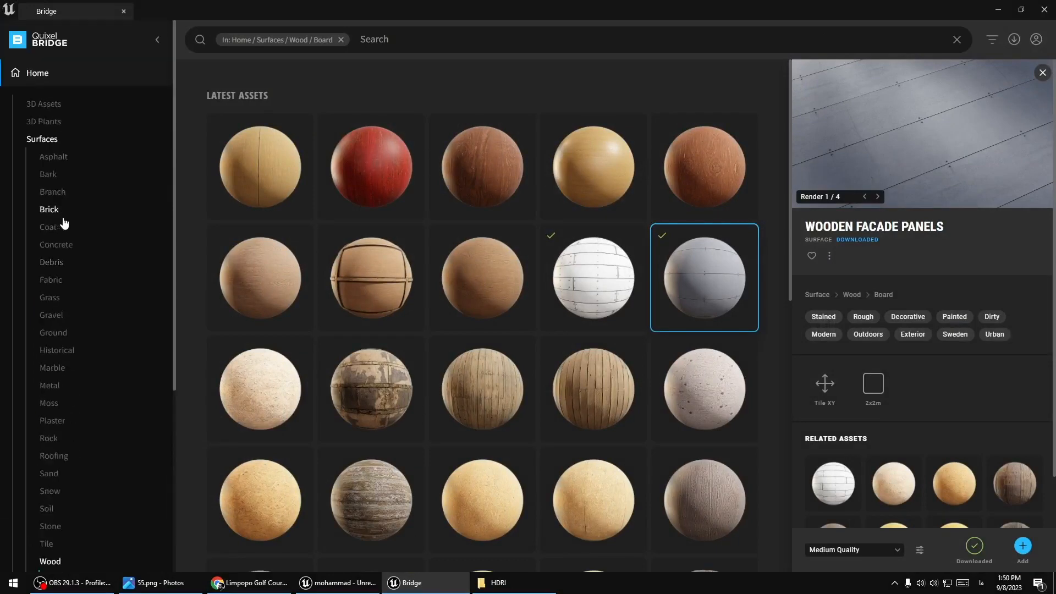
left_click(436, 34)
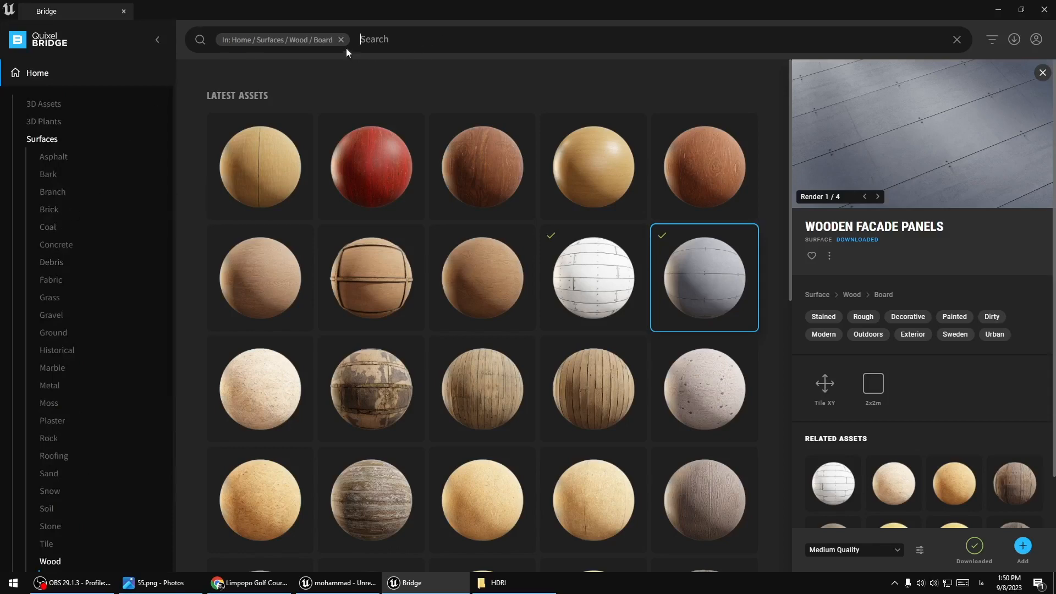
left_click(342, 40)
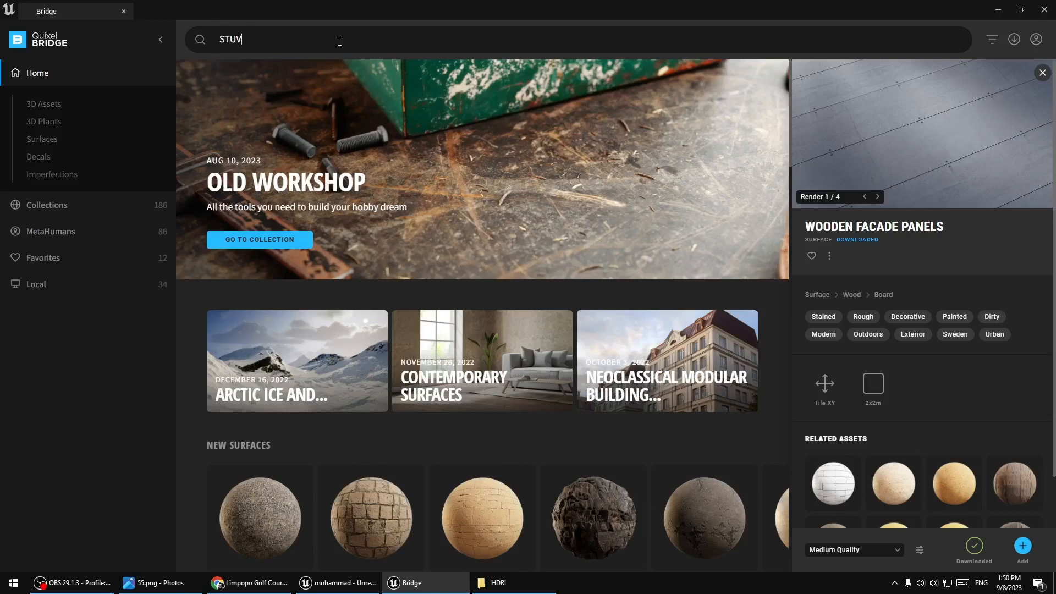
key("BackSpace")
type("CCO")
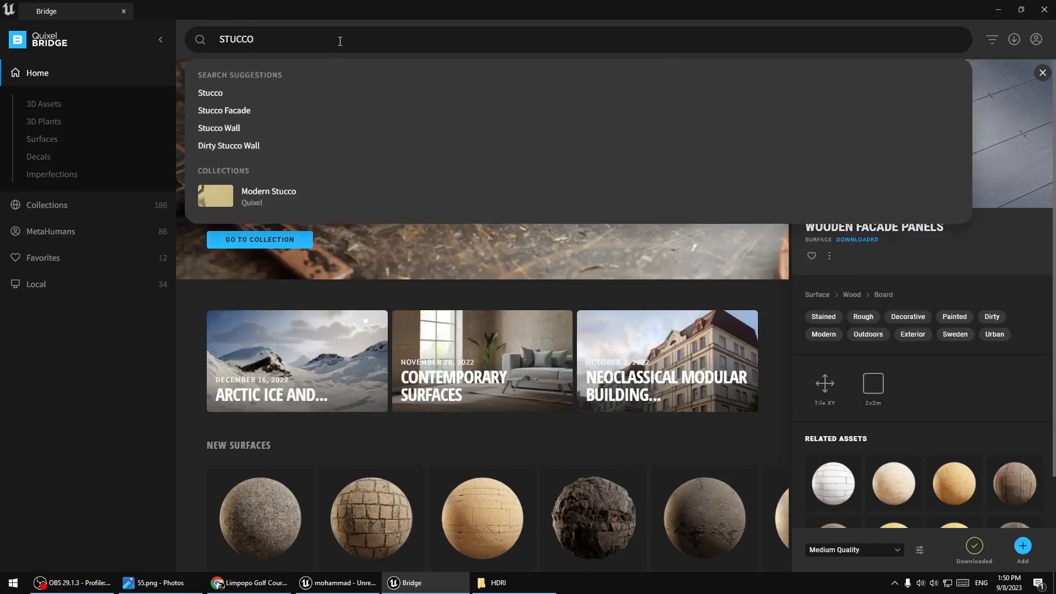
key("Return")
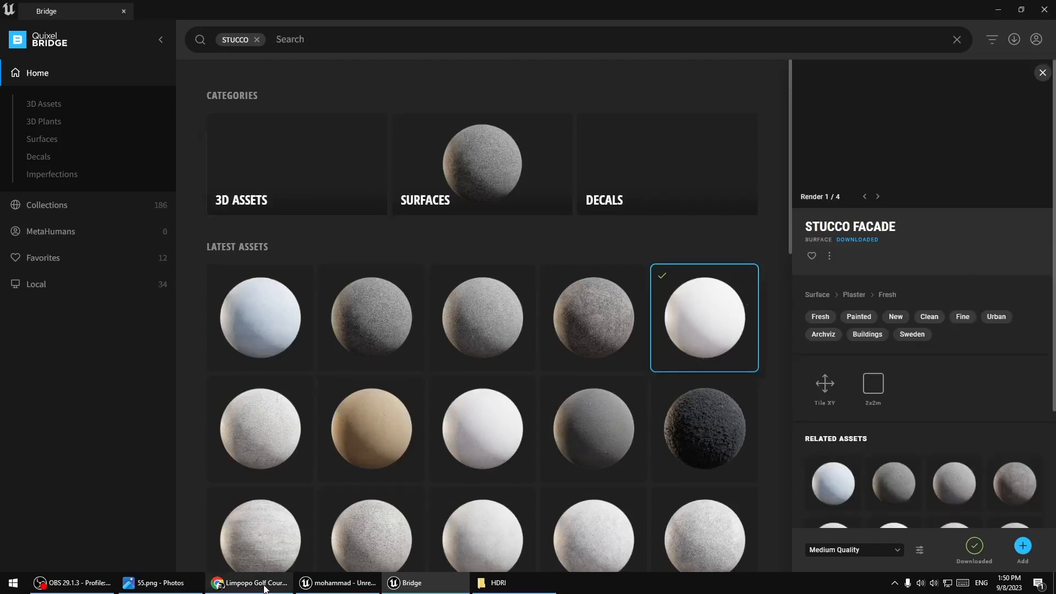
Return to the Unreal level and try the Wooden Facade Panels material on the wall beside the range hood.
mouse_move(264, 588)
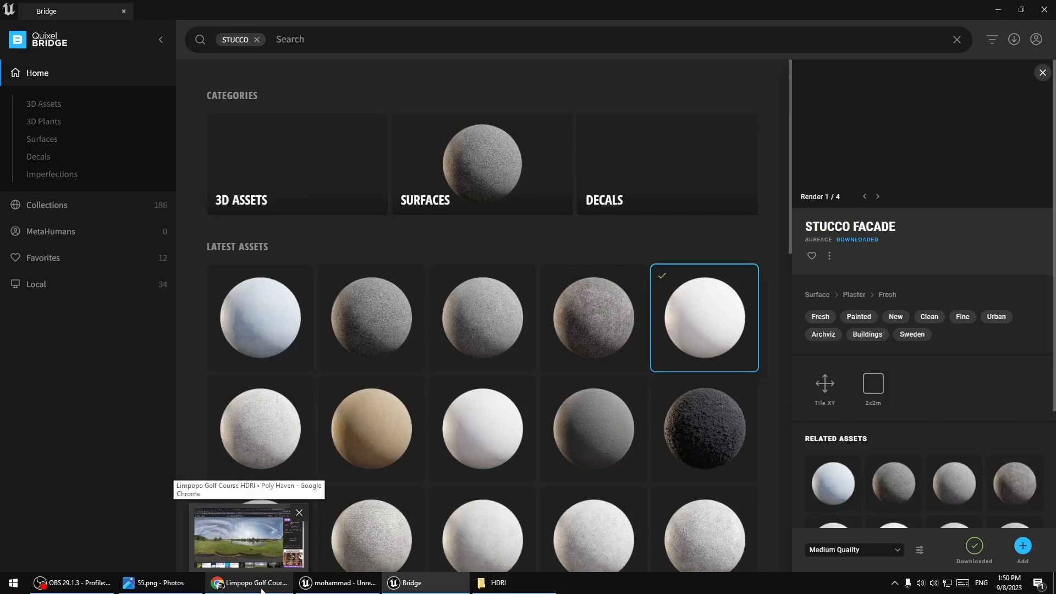
left_click(337, 583)
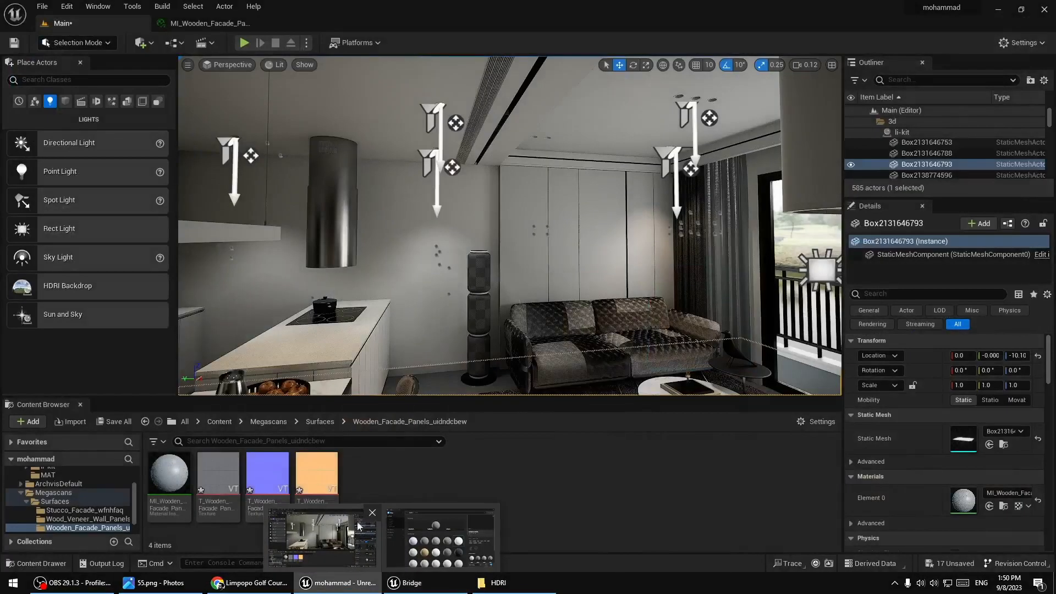
left_click_drag(182, 482, 401, 269)
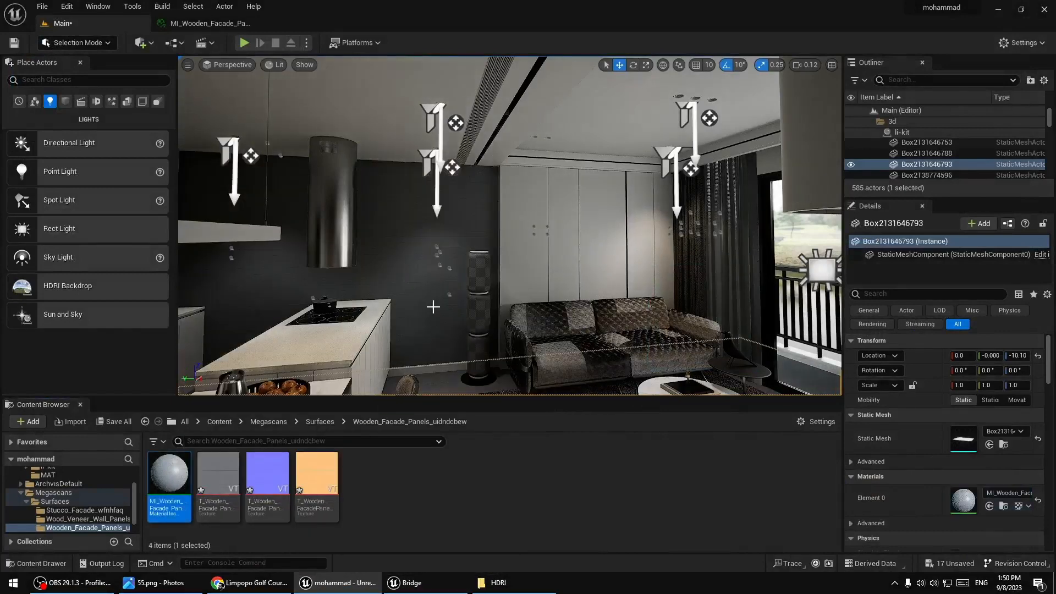
key("ctrl+z")
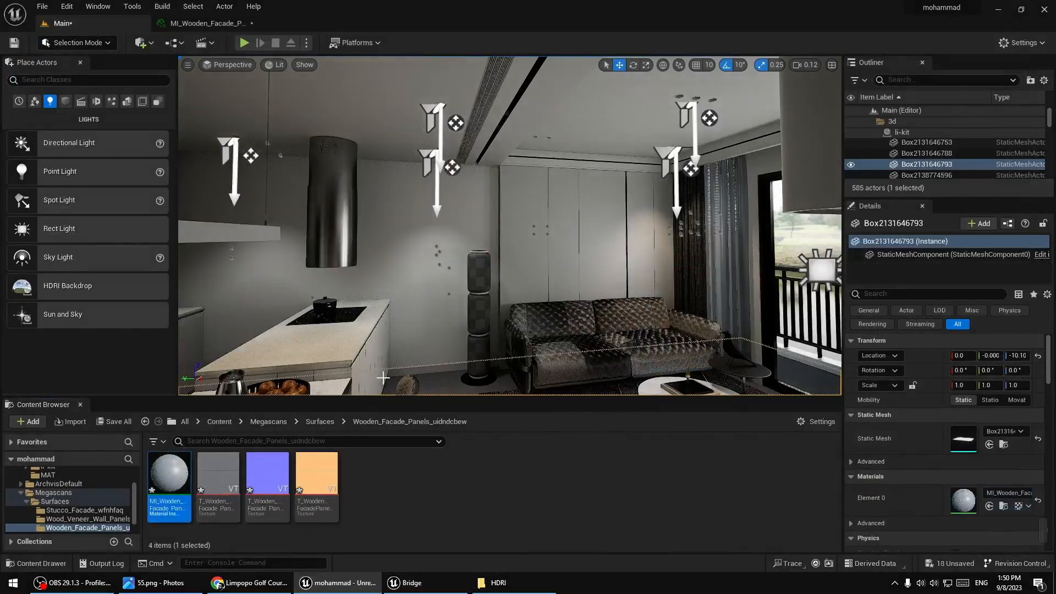
Locate the downloaded Stucco Facade surface from Bridge in the project and apply its material to the wall beside the range hood.
left_click(399, 582)
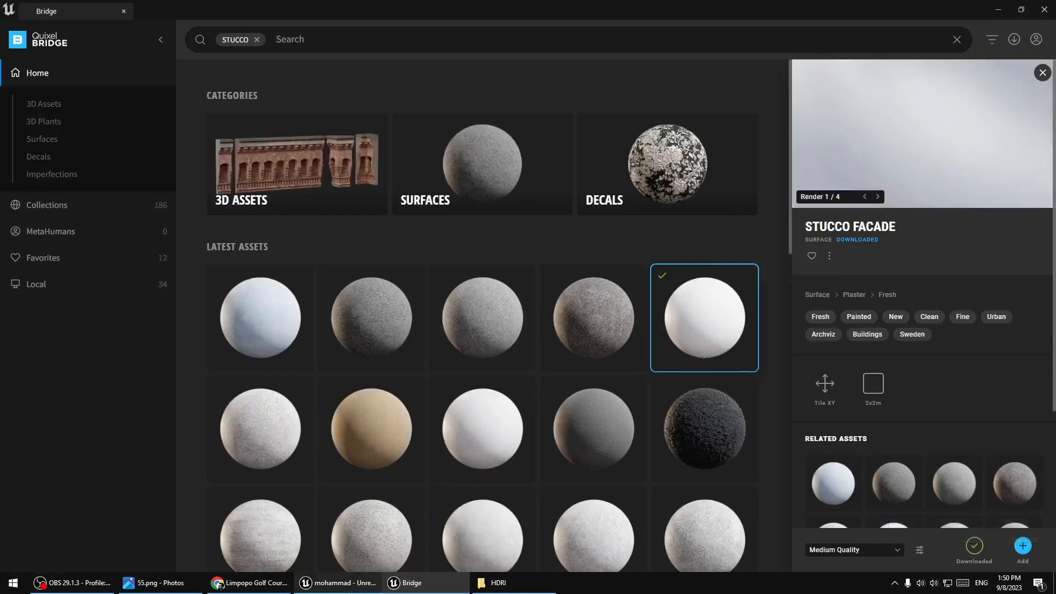
left_click(347, 586)
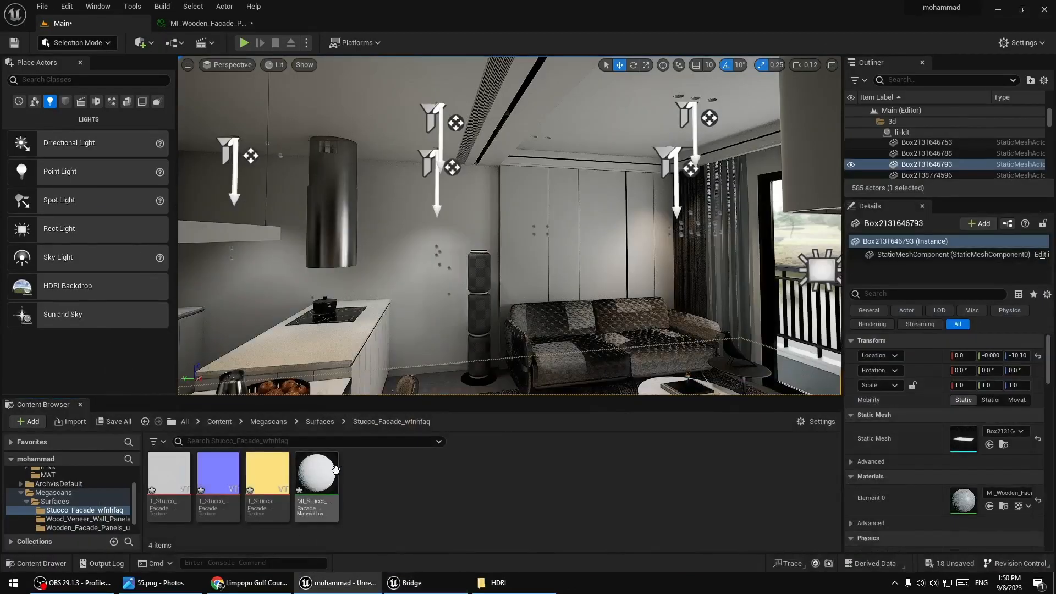
left_click_drag(317, 473, 493, 247)
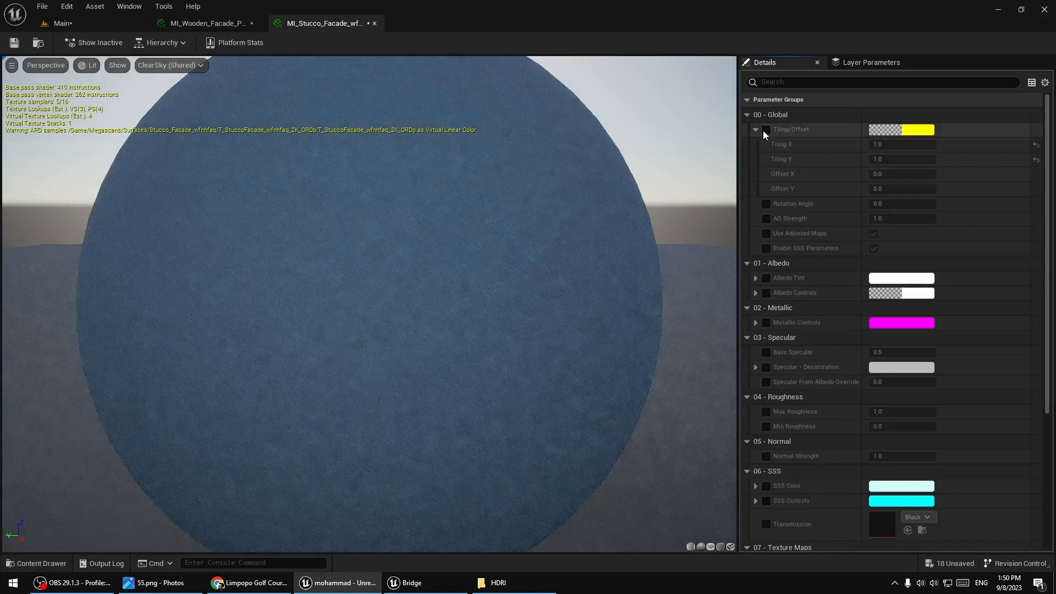
Override Tiling/Offset in the Stucco Facade material instance, set Tiling X and Tiling Y to 10, and save it.
left_click(766, 130)
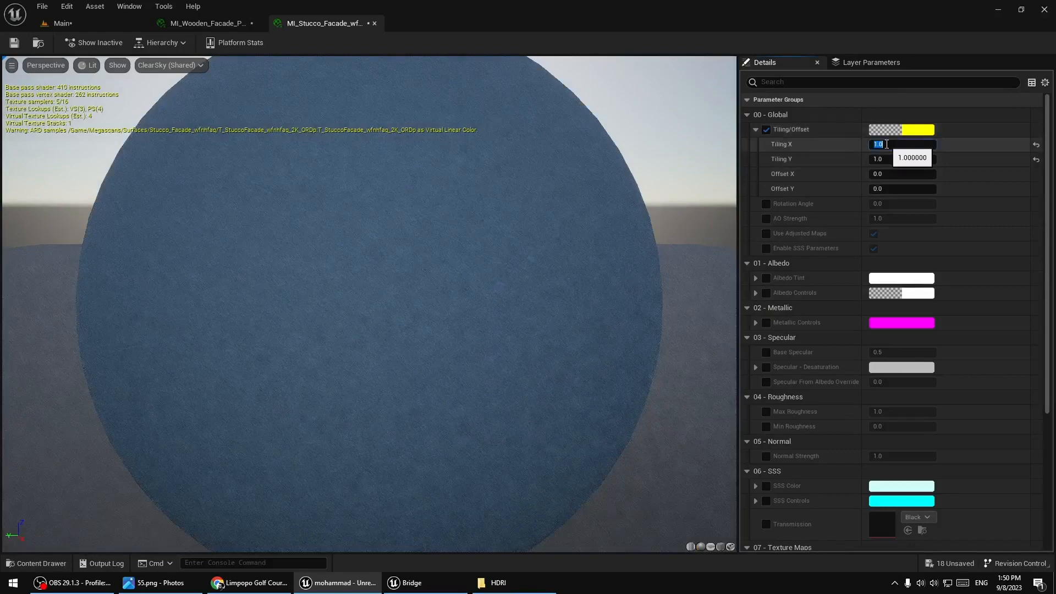
key("Return")
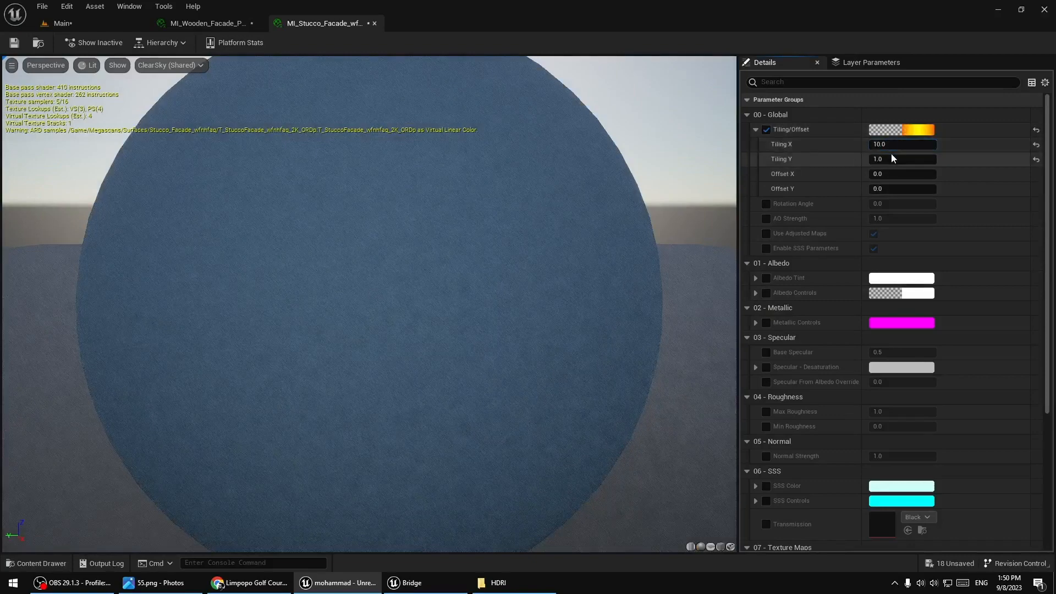
type("1")
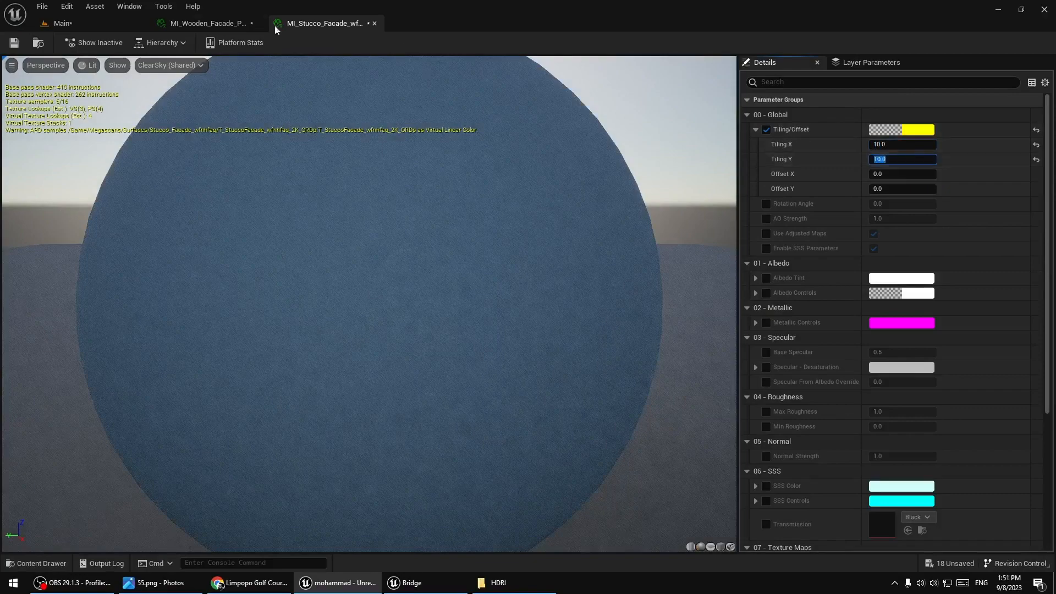
left_click(13, 42)
Return to the Main level and apply the Stucco Facade material to the wall above the balcony window.
left_click(104, 23)
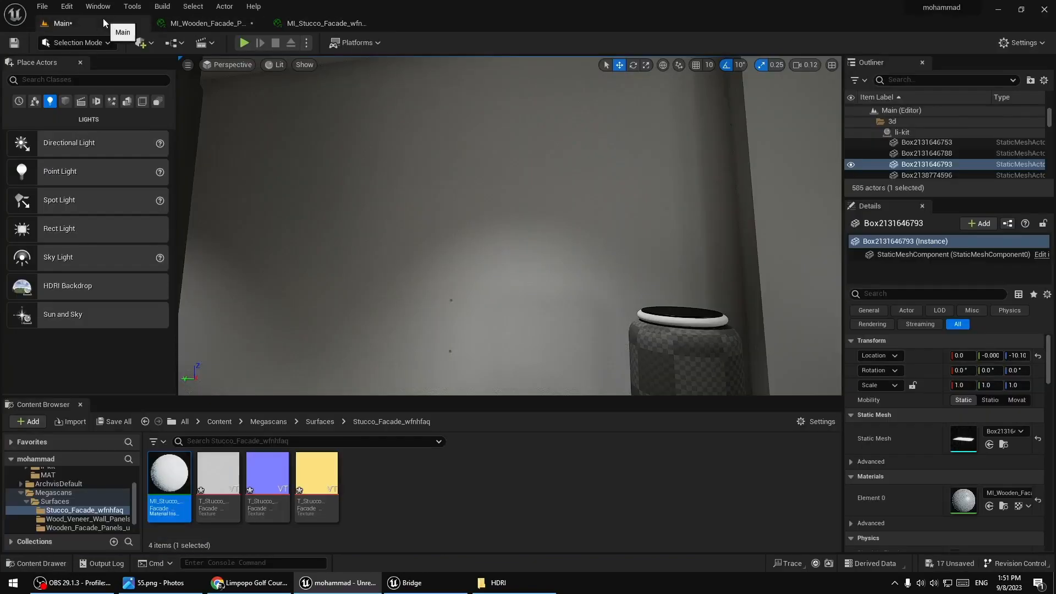
right_click_drag(509, 226, 523, 291)
key("s")
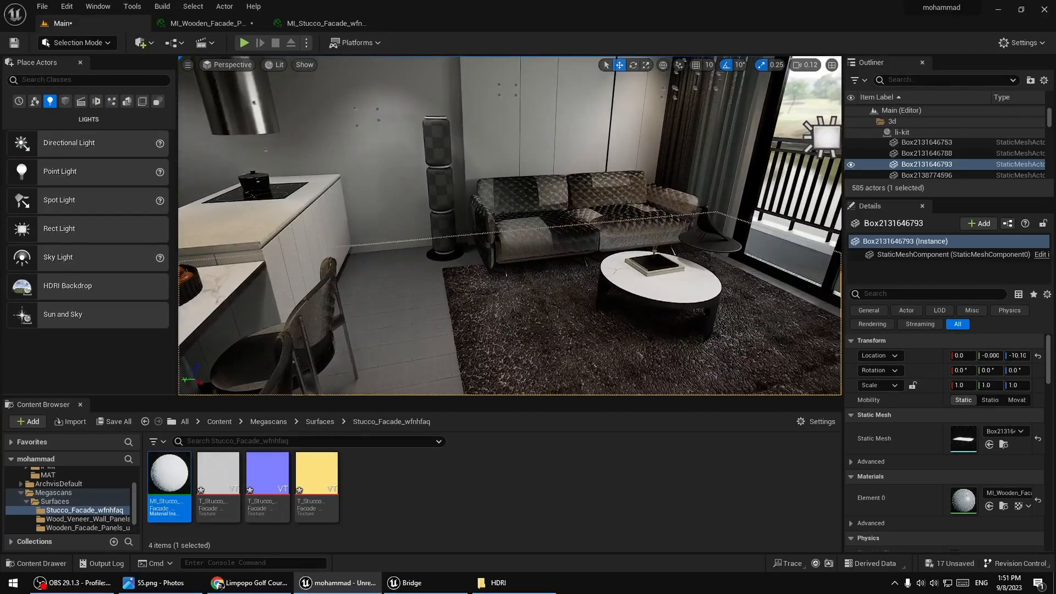
key("alt+Tab")
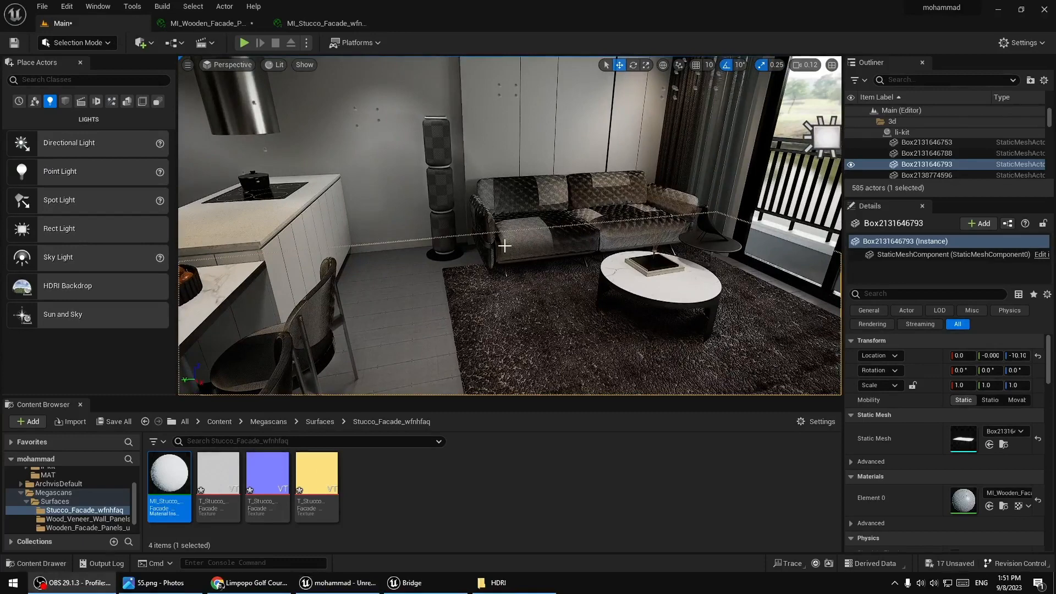
right_click_drag(505, 245, 503, 182)
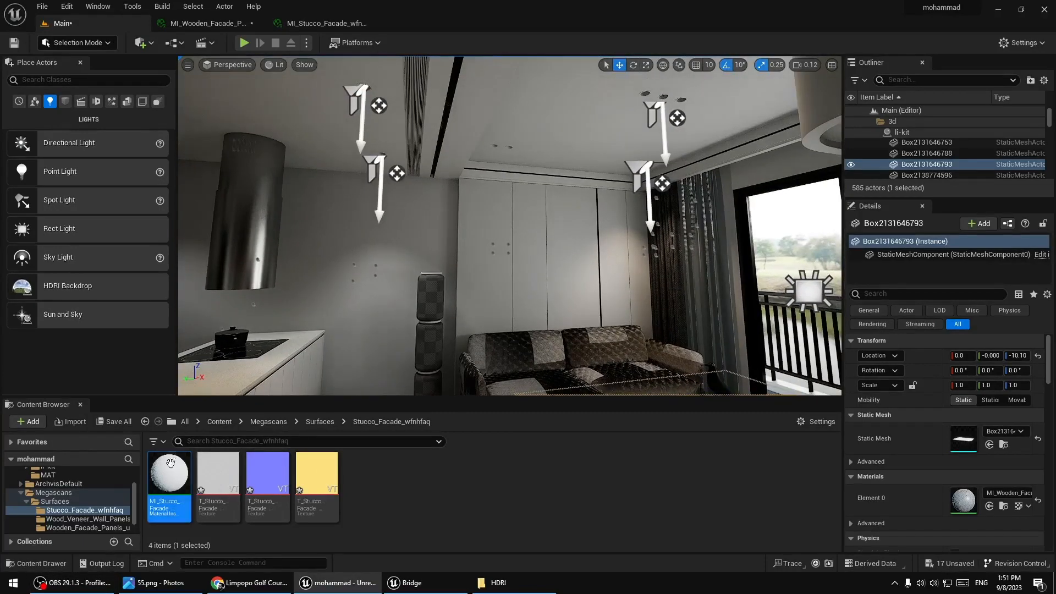
left_click_drag(169, 474, 761, 178)
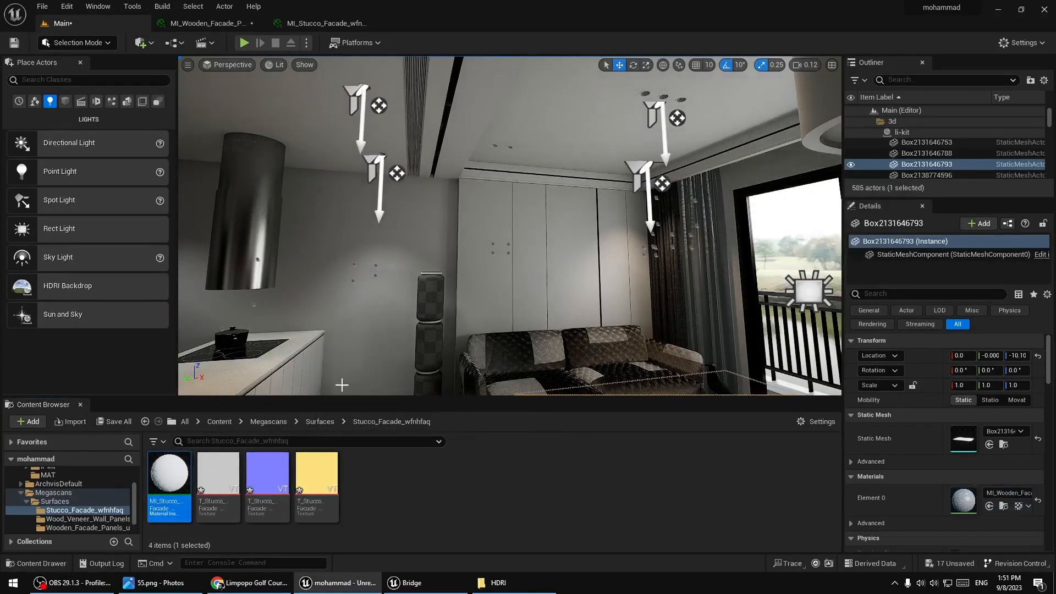
left_click_drag(169, 475, 729, 180)
Try the Stucco Facade material in the kitchen island area and undo it.
right_click_drag(590, 265, 495, 407)
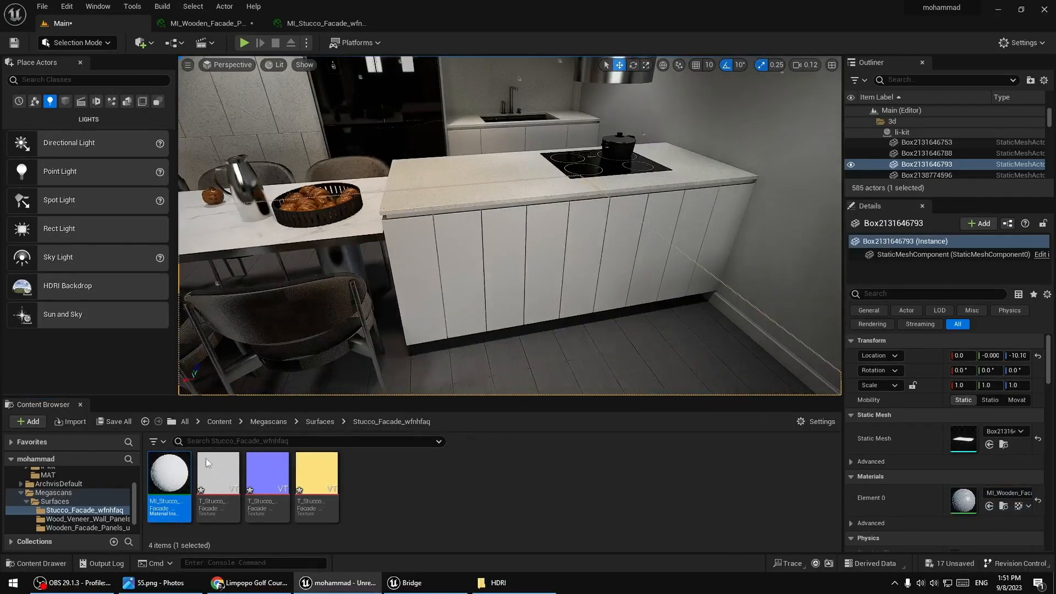
left_click_drag(168, 474, 464, 282)
key("ctrl+z")
Apply the Stucco Facade material to the living room ceiling trim above the wall cabinets.
right_click_drag(588, 320, 437, 253)
right_click_drag(532, 329, 630, 163)
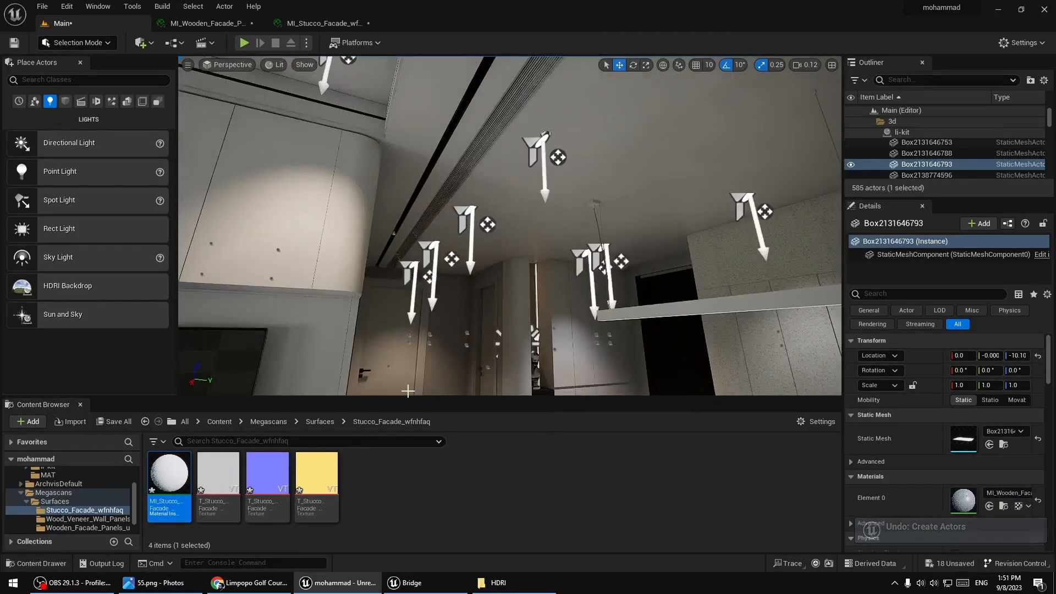
right_click_drag(510, 226, 520, 127)
key("w")
key("w")
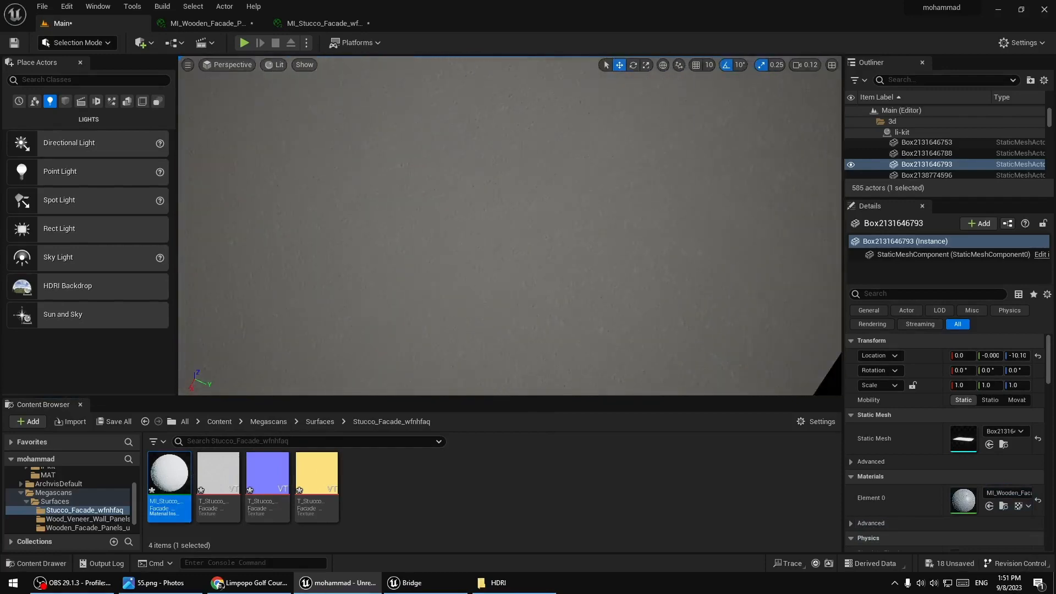
scroll(637, 214, "down", 5)
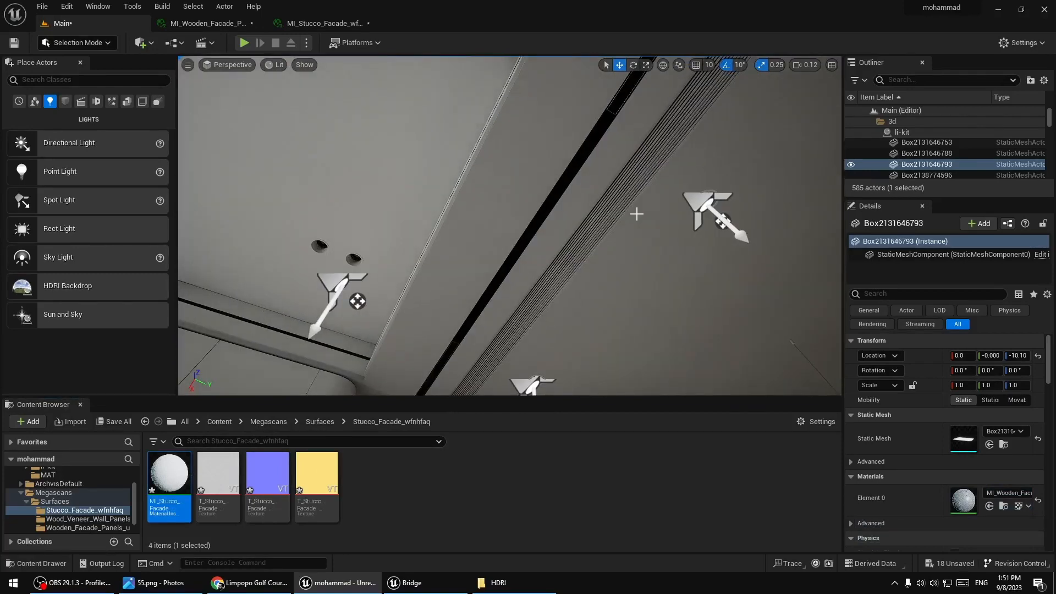
right_click_drag(636, 214, 594, 217)
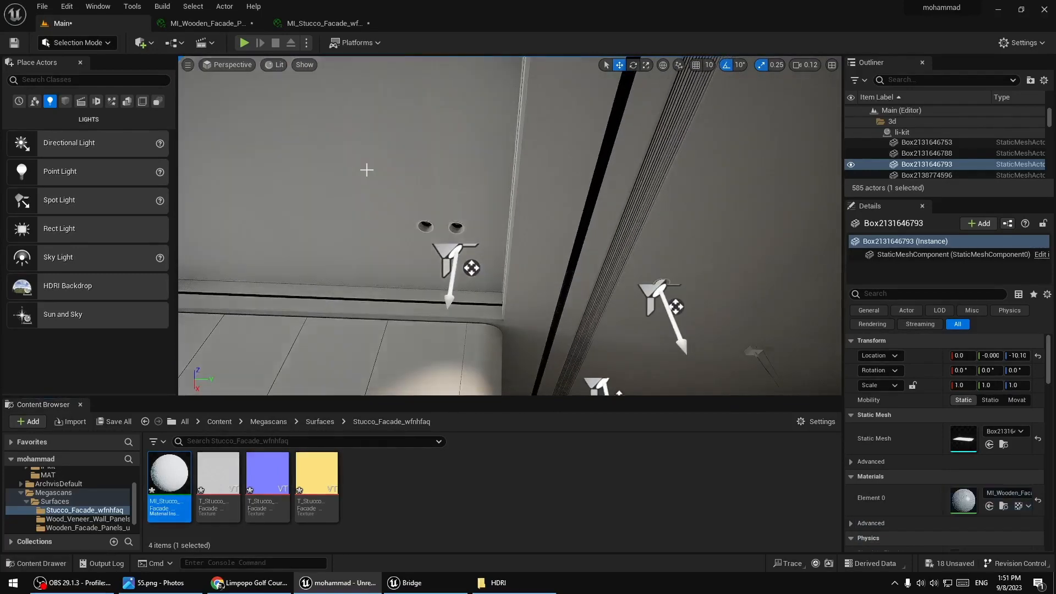
right_click_drag(491, 226, 295, 410)
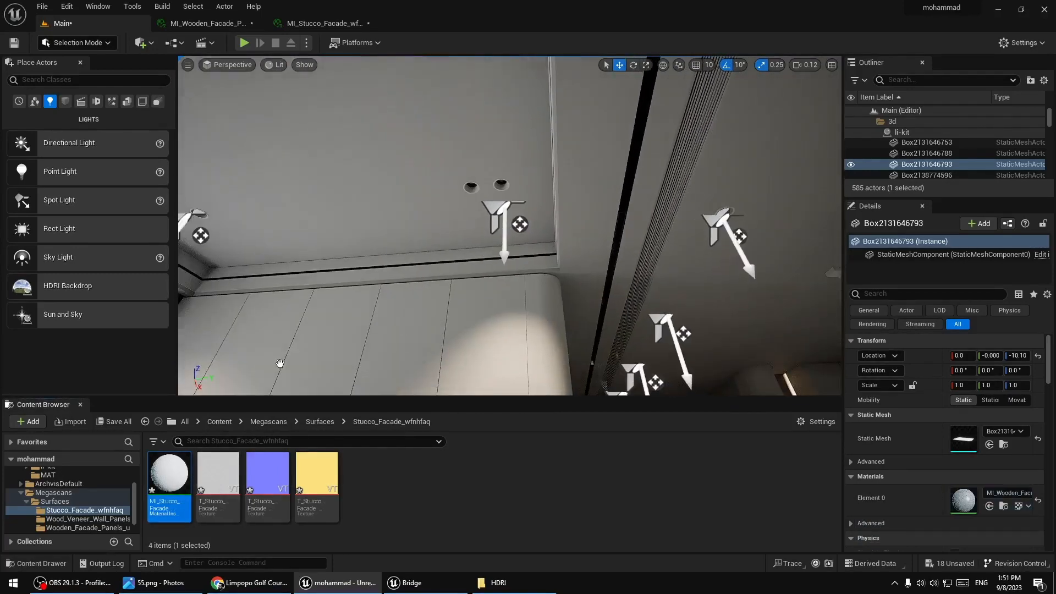
left_click_drag(280, 364, 374, 261)
mouse_move(168, 473)
left_mouse_down()
mouse_move(385, 310)
mouse_move(394, 272)
left_mouse_up()
Apply the Stucco Facade material to the lowered ceiling strip and the ceiling trim above the curtains.
right_click_drag(541, 238, 429, 308)
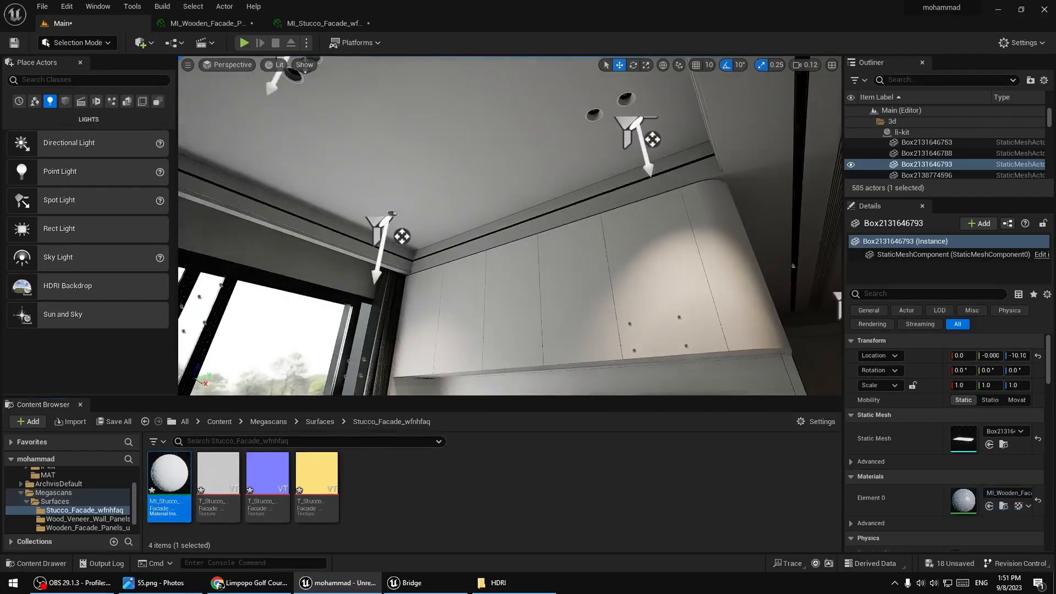
left_click_drag(224, 458, 773, 114)
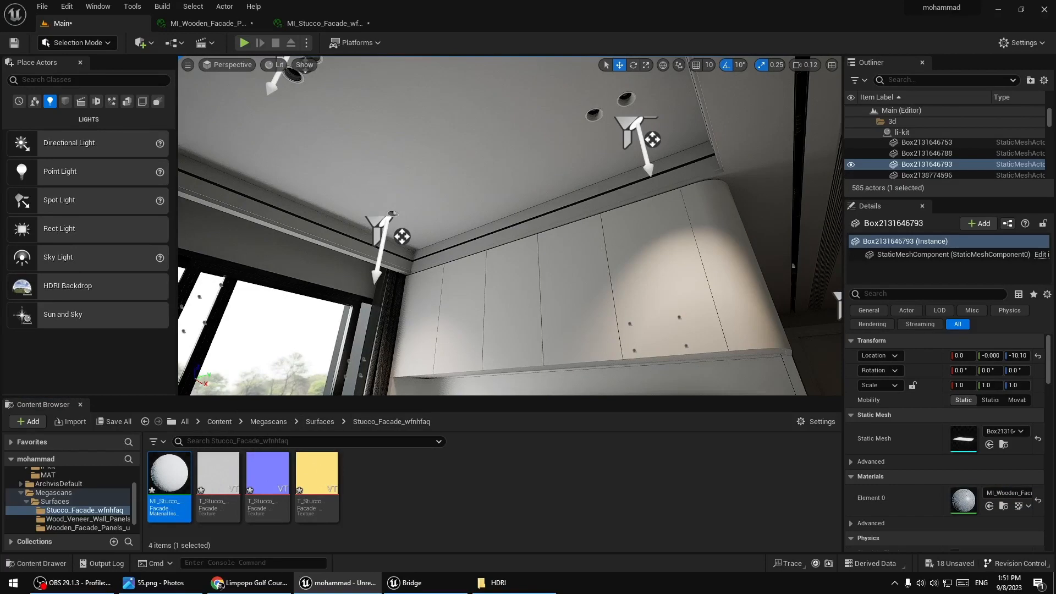
right_click_drag(497, 263, 497, 263)
left_click_drag(168, 474, 401, 138)
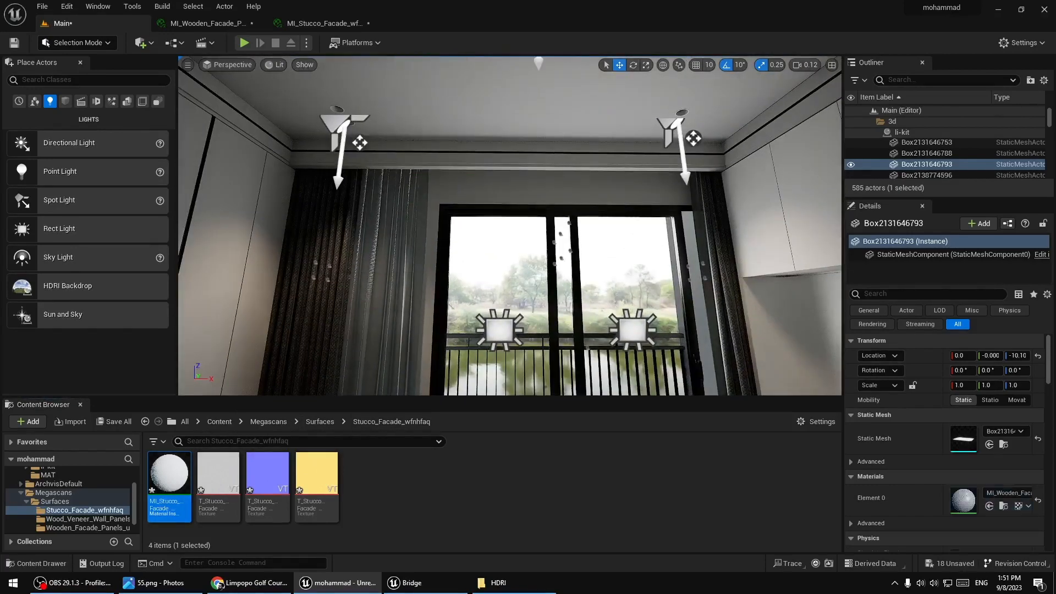
Examine the recessed ceiling downlights up close, selecting the lamp part and the outer ring to check their materials.
right_click_drag(510, 225, 385, 149)
key("w")
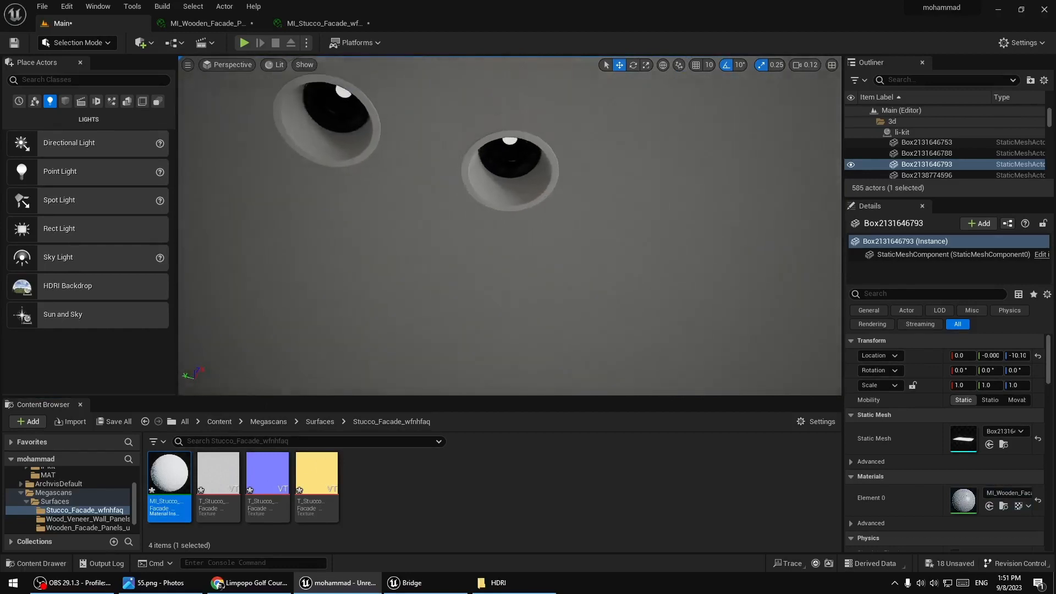
key("w")
right_click_drag(506, 168, 506, 85)
key("s")
left_click(508, 223)
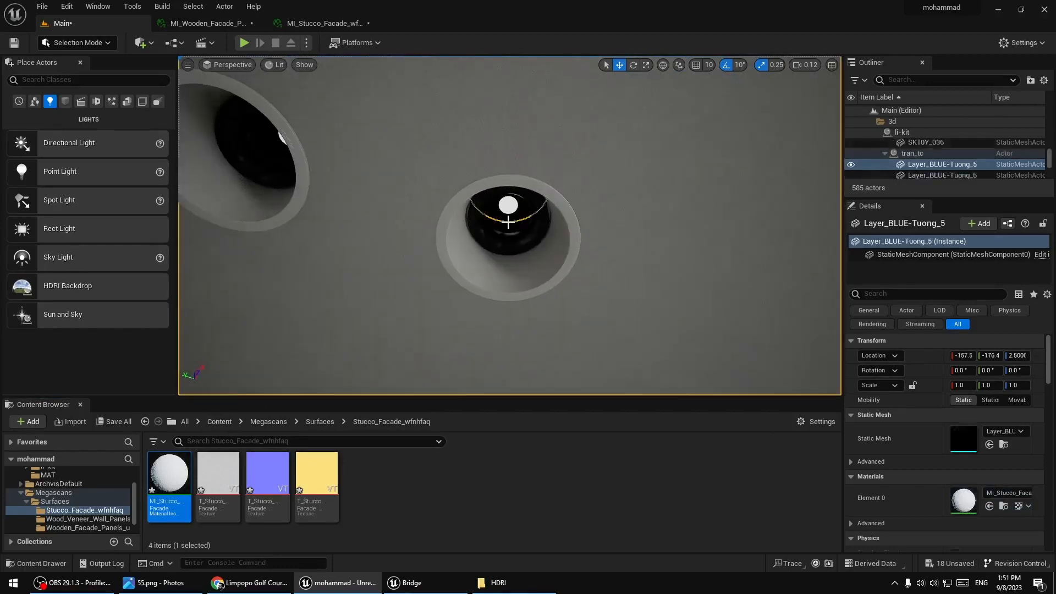
left_click(510, 208)
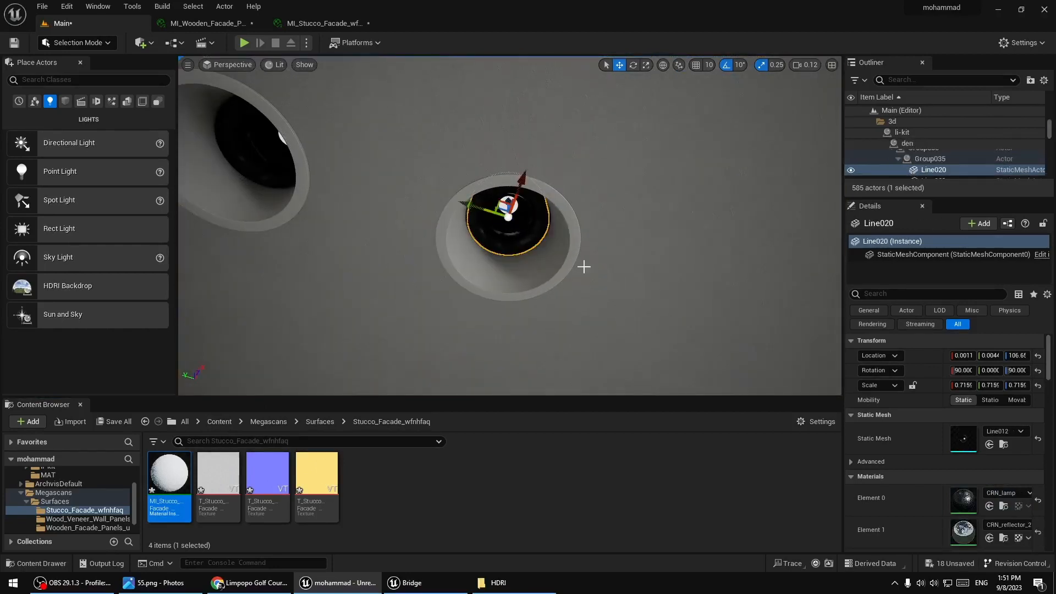
left_click(562, 255)
left_click(561, 258)
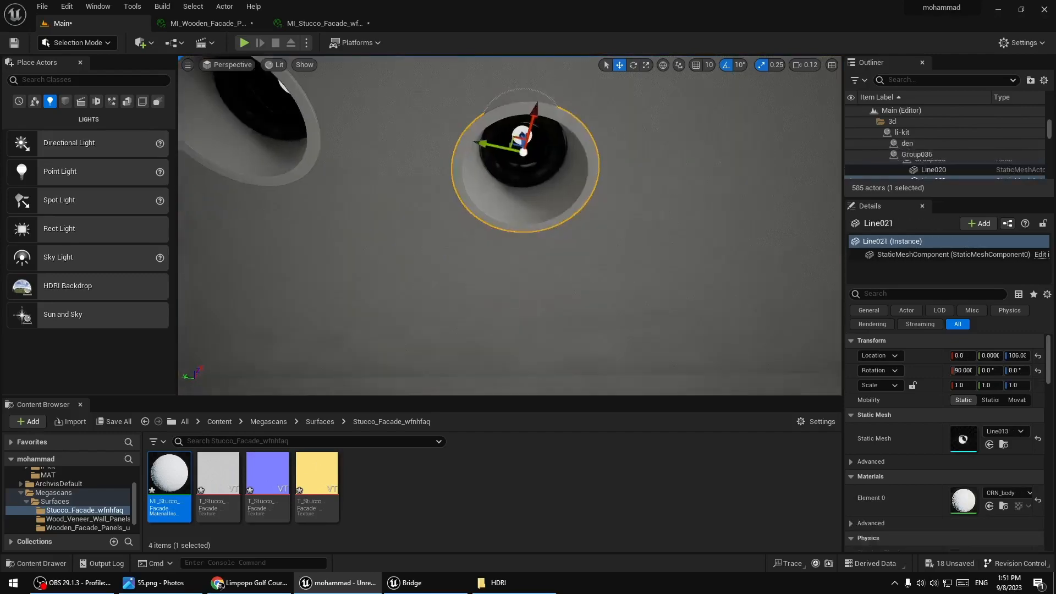
Create a new material named 02 in the MAT folder and open it in the material editor.
right_click_drag(561, 258, 495, 371)
key("s")
key("w")
key("s")
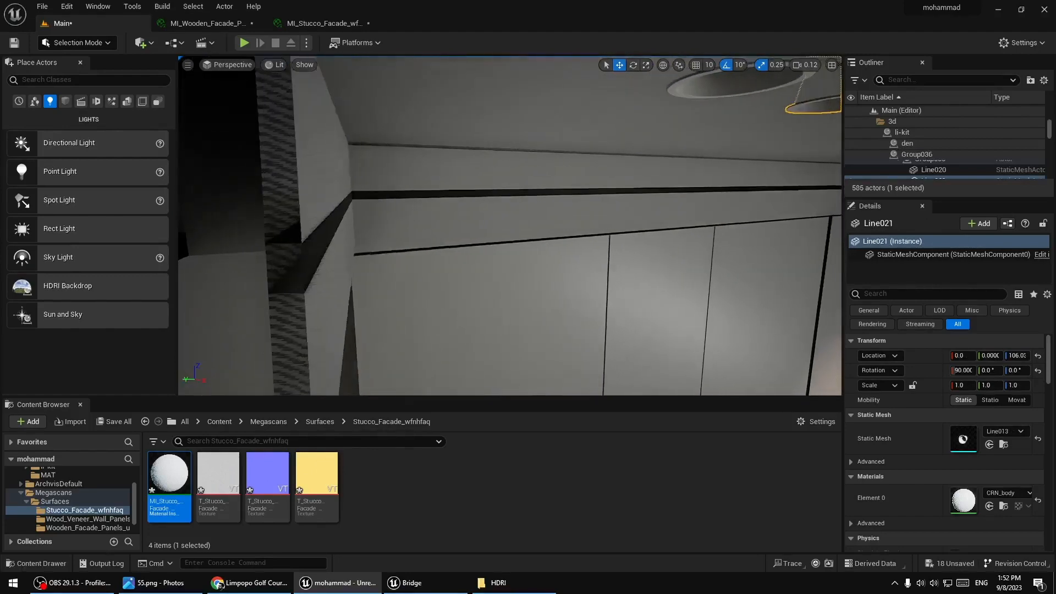
right_click_drag(491, 253, 548, 281)
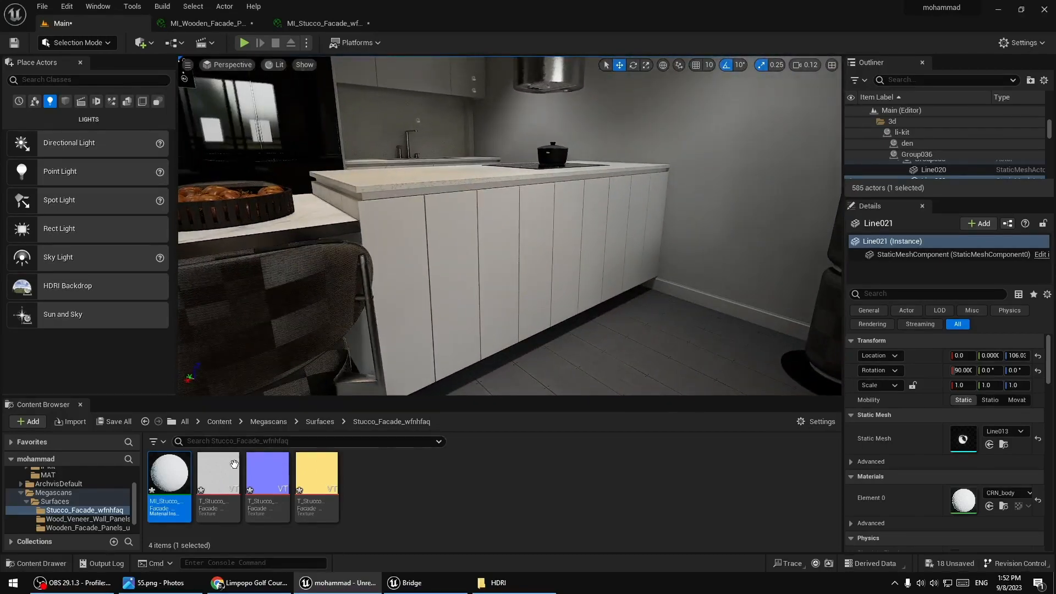
left_click(59, 476)
right_click(281, 487)
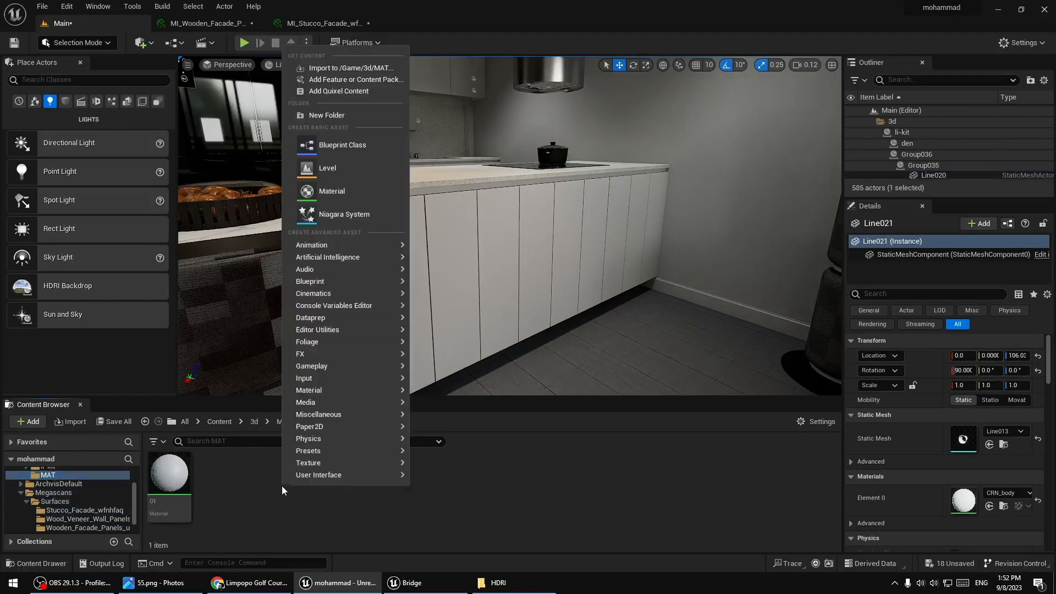
left_click(349, 194)
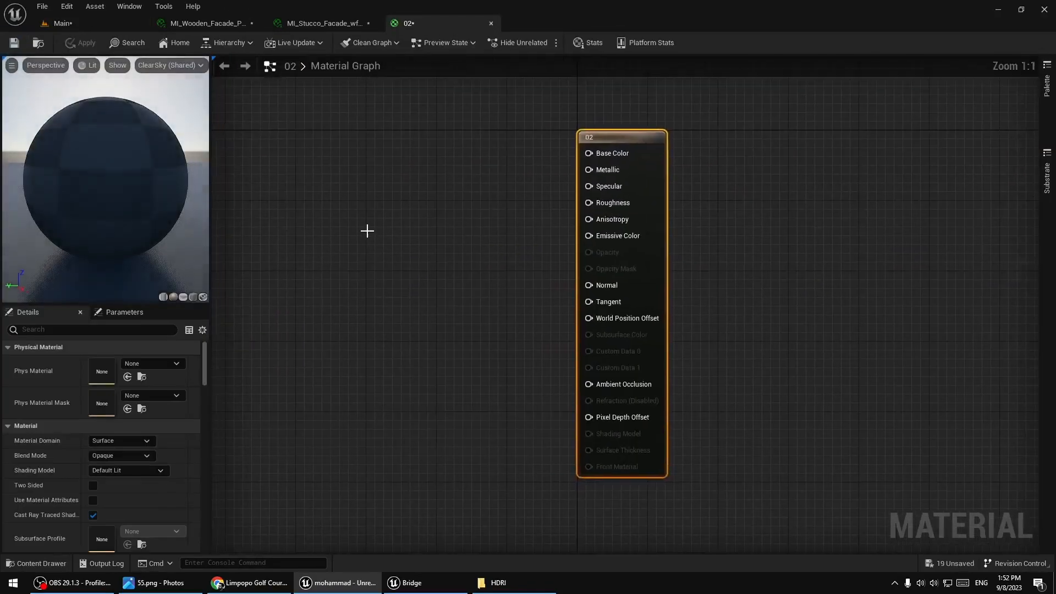
Add a Constant node to material 02 and connect it to Roughness, removing its link to Base Color.
left_click(352, 176)
key("1")
left_click(311, 150)
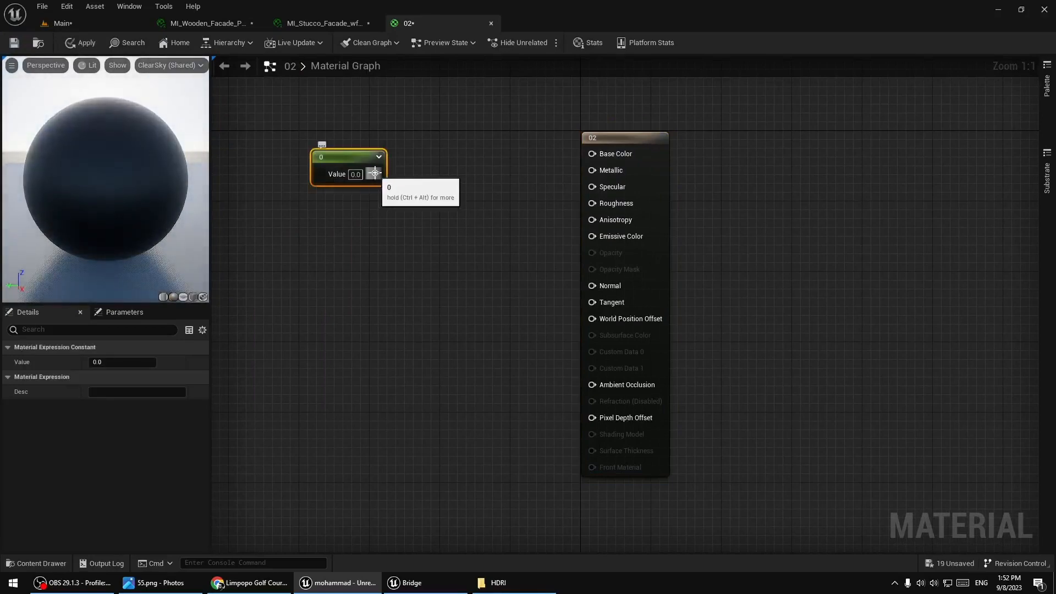
left_click_drag(593, 159, 593, 160)
left_click_drag(375, 158, 485, 122)
left_click(481, 209)
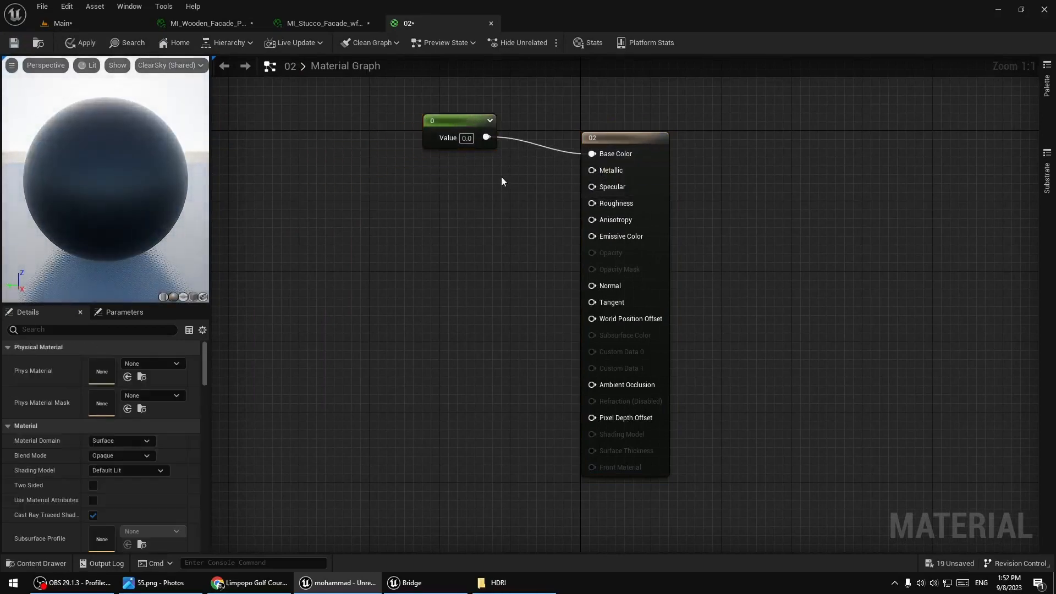
left_click_drag(487, 137, 592, 203)
left_click(544, 145, "alt")
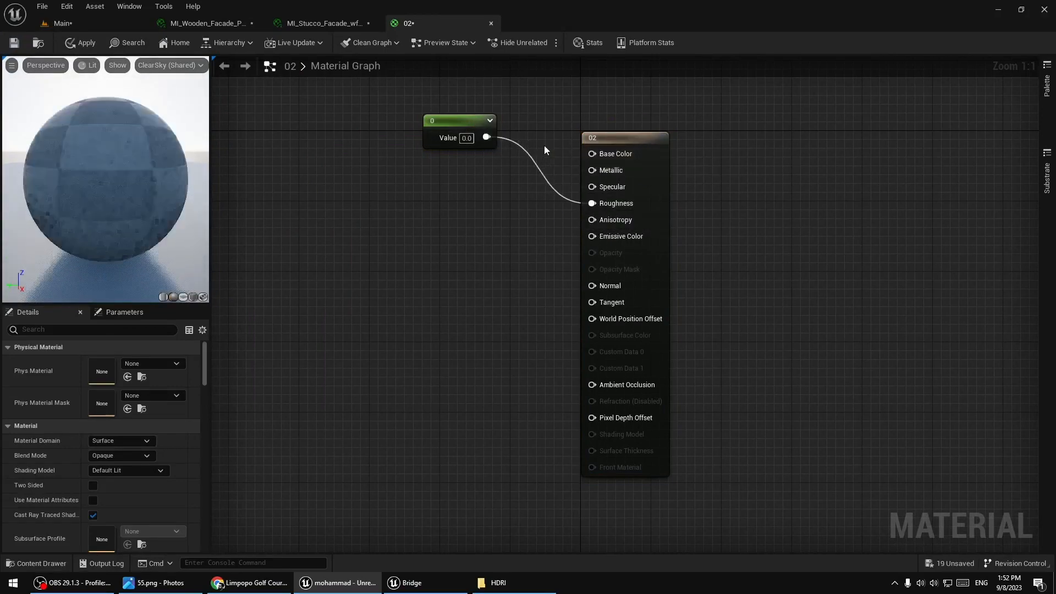
Add a Constant3Vector node to material 02, reposition the Roughness constant below it, and delete the stray extra nodes.
left_click_drag(474, 131, 493, 254)
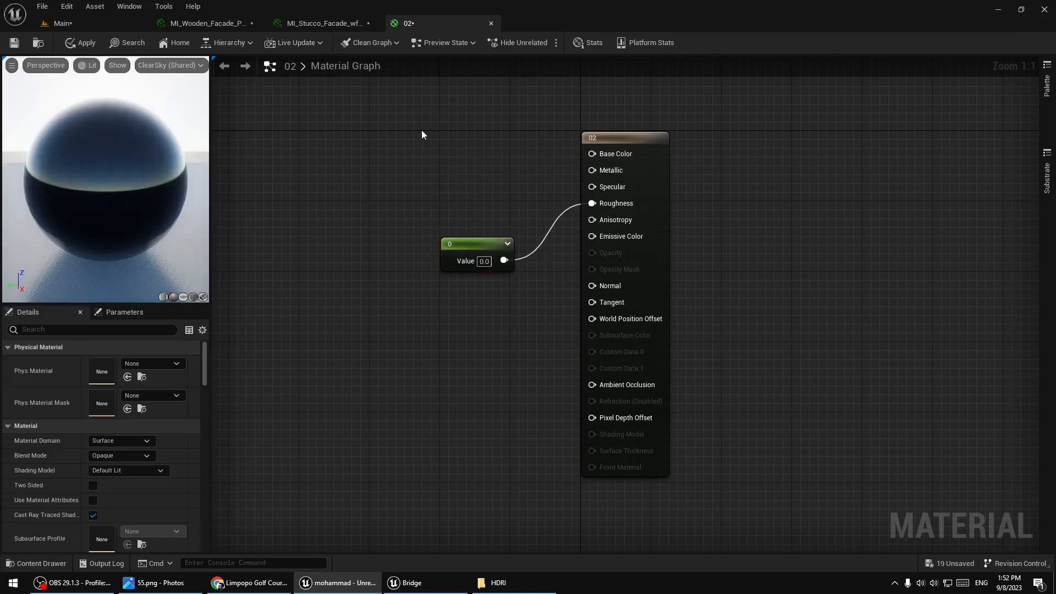
left_click(421, 130)
left_click_drag(490, 193, 438, 167)
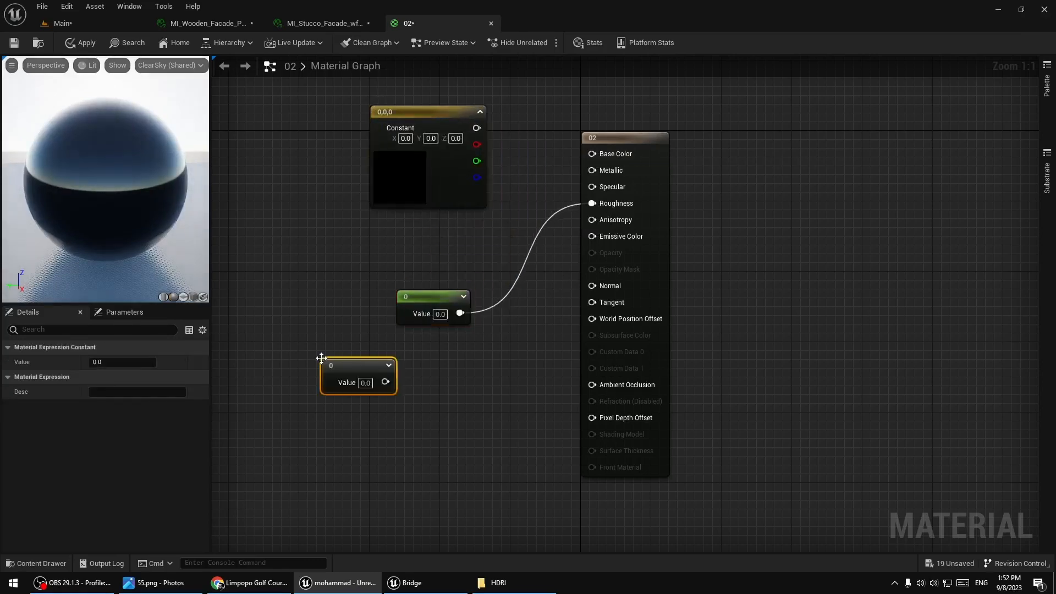
key("Delete")
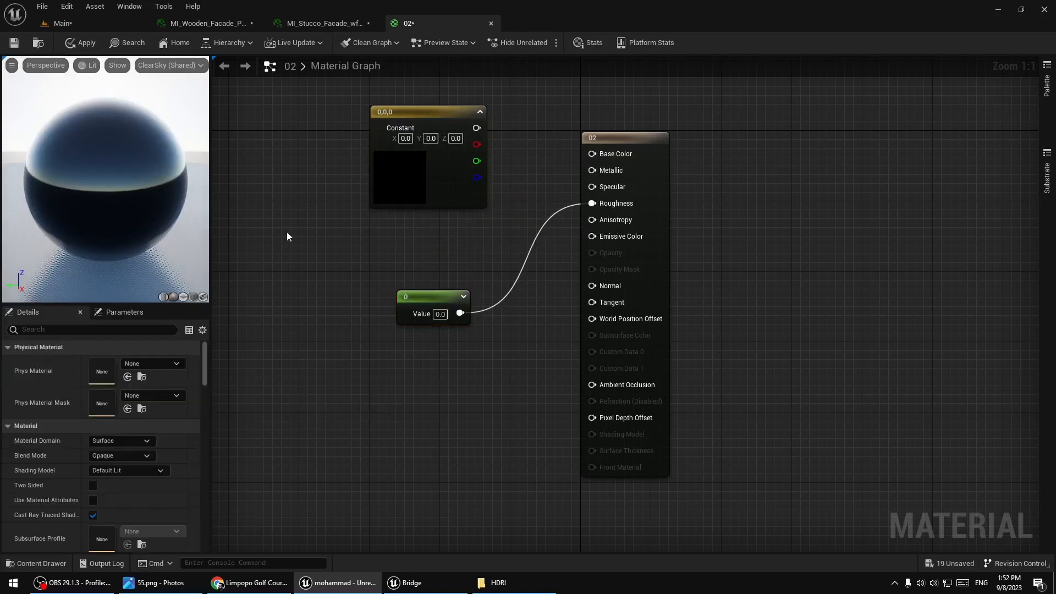
key("2")
left_click(233, 287)
left_click_drag(273, 293, 295, 320)
key("Delete")
Connect the Constant3Vector to Base Color and set its color to white (1, 1, 1).
left_click(410, 166)
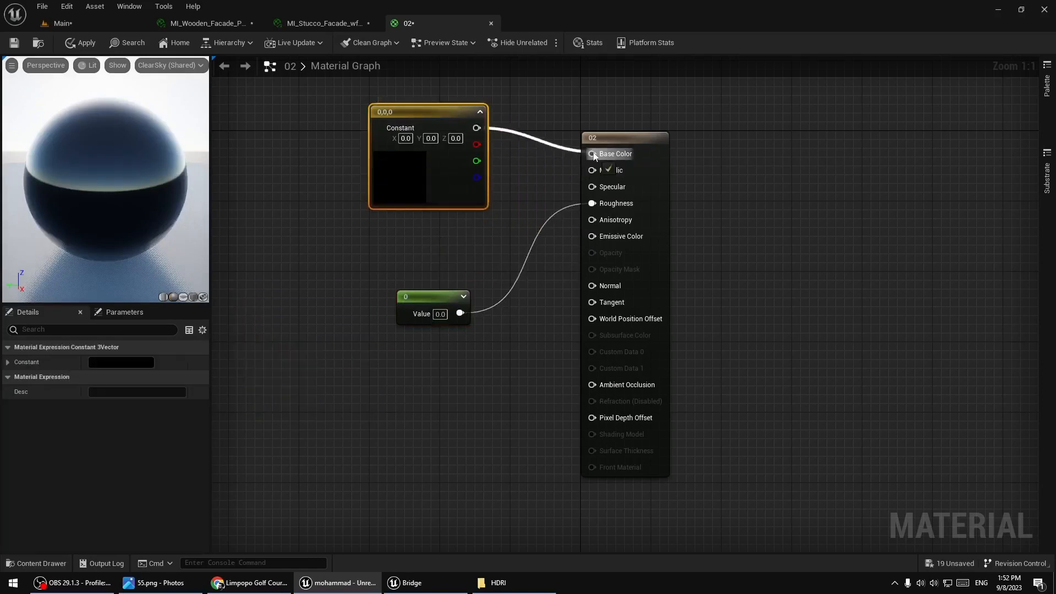
double_click(391, 177)
left_click_drag(548, 283, 550, 223)
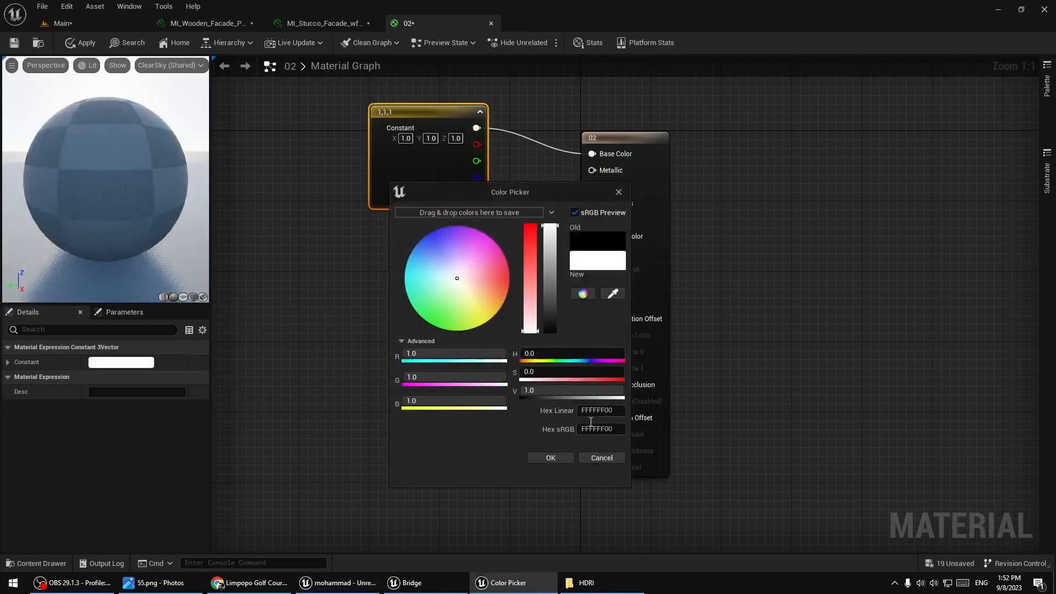
left_click(550, 458)
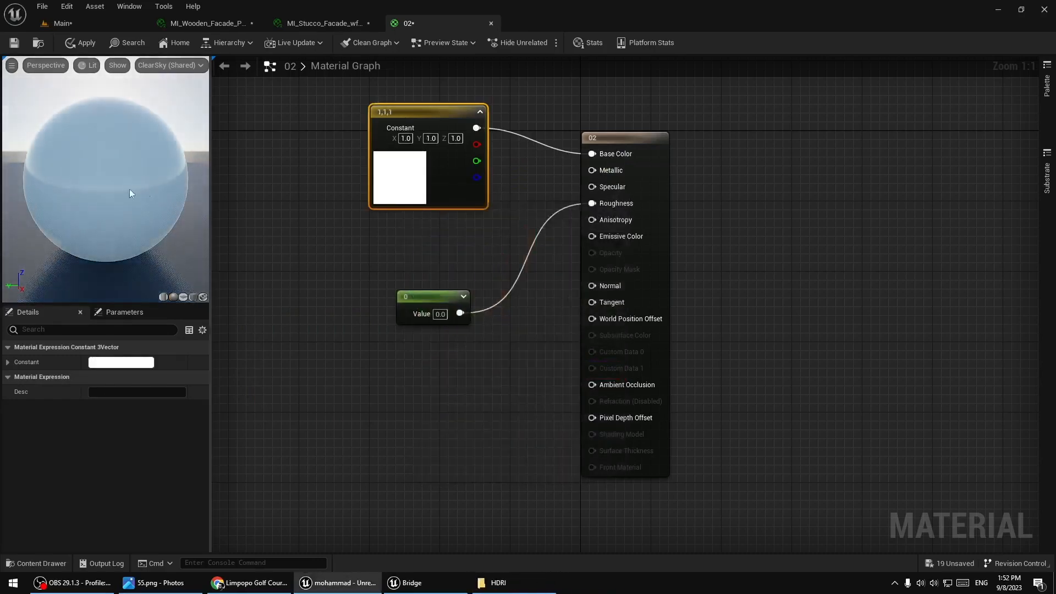
Set material 02's Roughness constant to 0.2 and apply the change.
left_click_drag(96, 194, 95, 193)
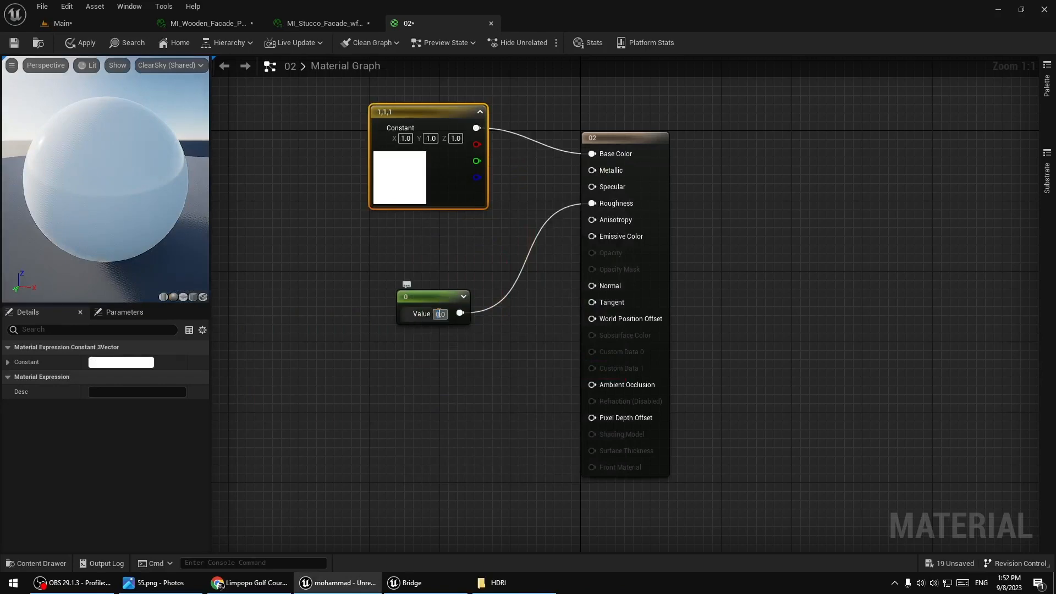
type("0.2")
key("Return")
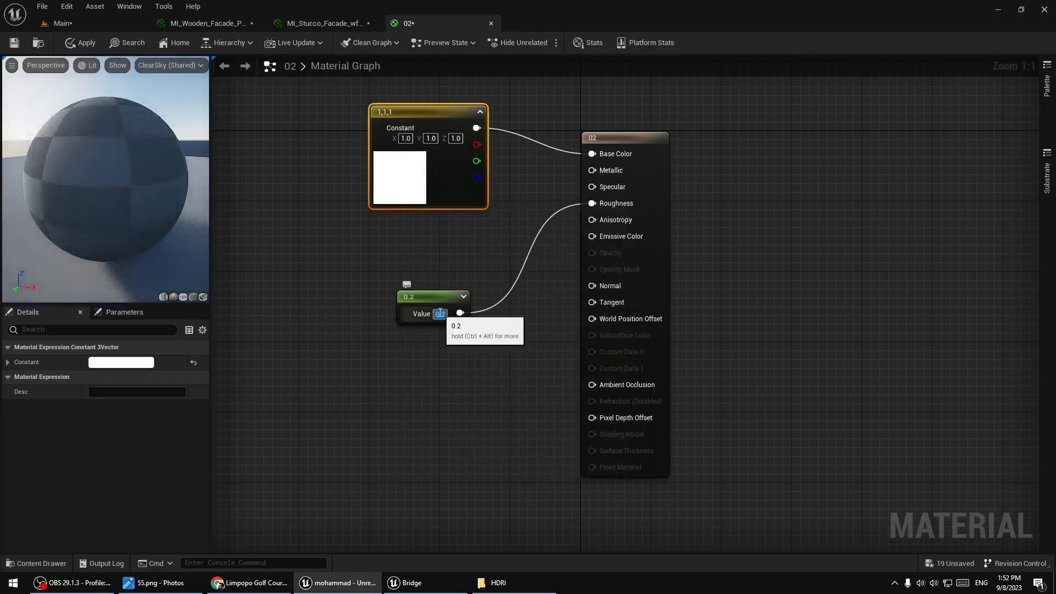
left_click(77, 42)
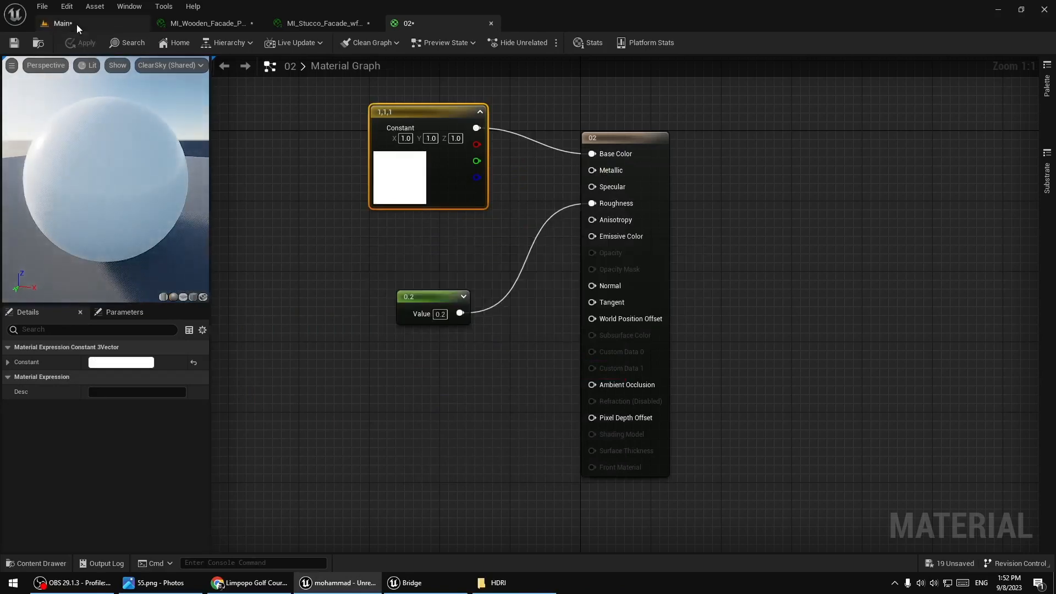
Assign material 02 to the kitchen island's front panels in the Main level and look over the kitchen.
left_click(77, 24)
left_click_drag(218, 481, 518, 285)
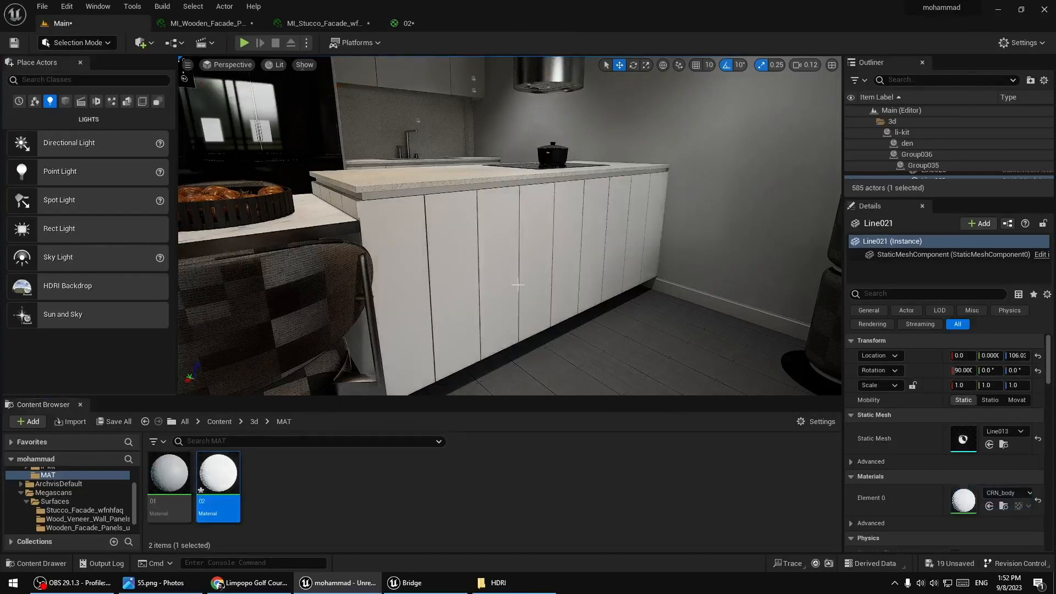
right_click_drag(517, 285, 517, 187)
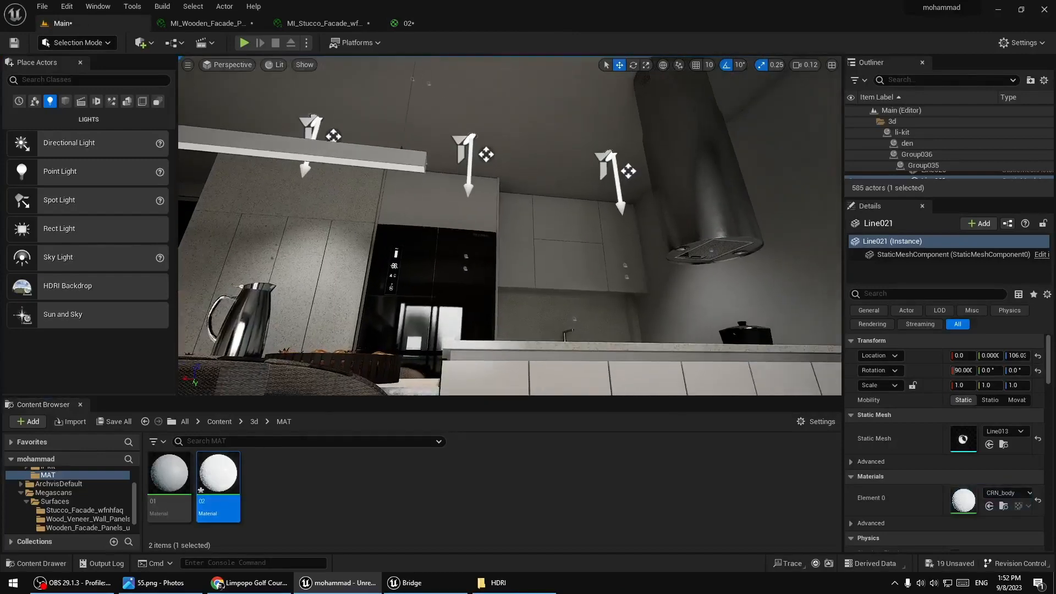
left_click_drag(531, 274, 532, 273)
right_click_drag(531, 274, 720, 385)
right_click_drag(528, 247, 396, 226)
Set material 02's Roughness constant to 0.1, save the material, and close the wooden and stucco facade material editors.
left_click(413, 25)
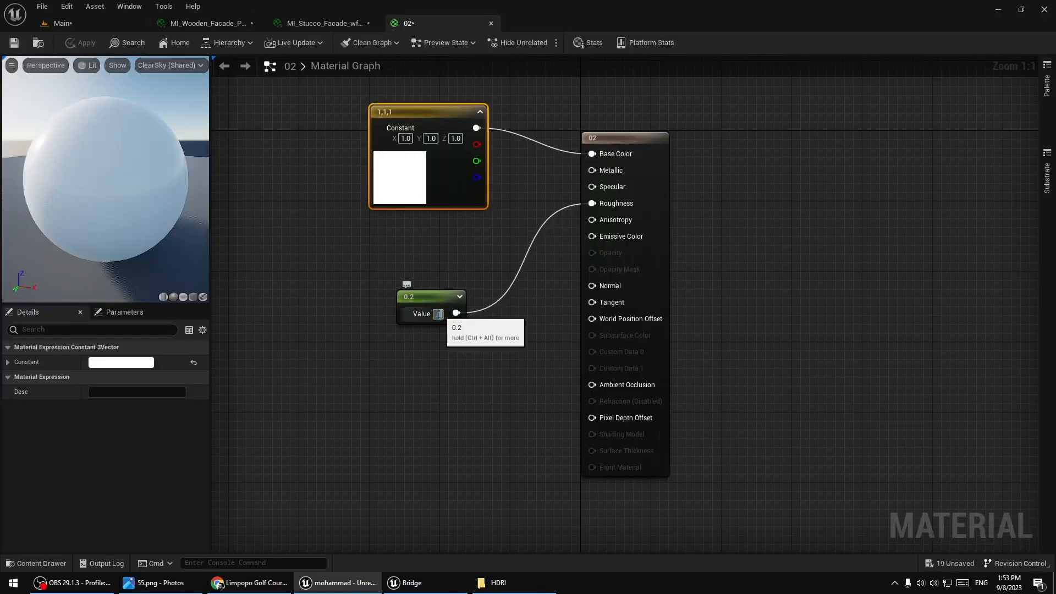
key("Return")
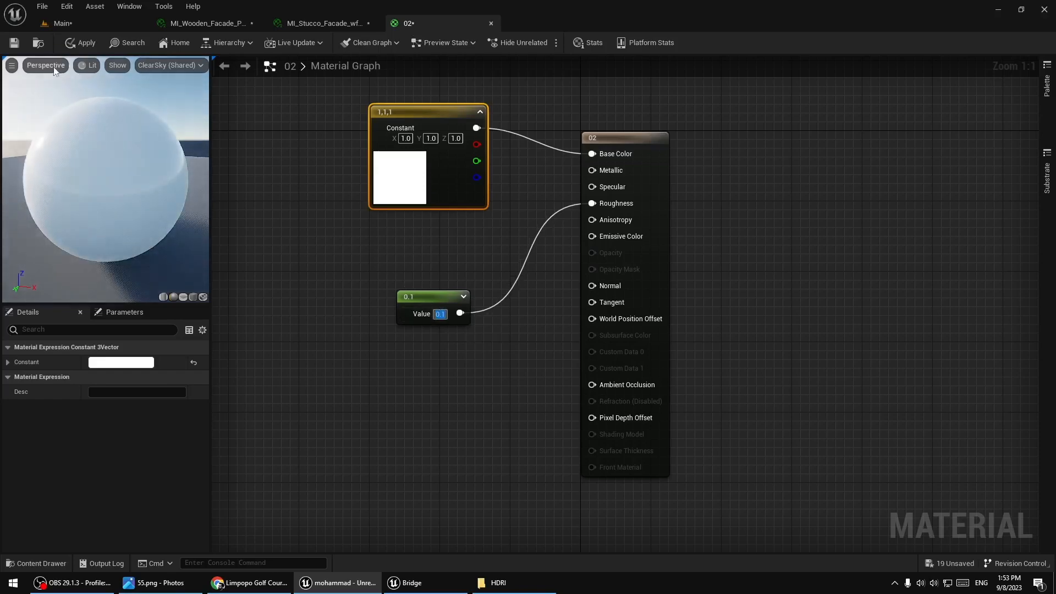
left_click(20, 43)
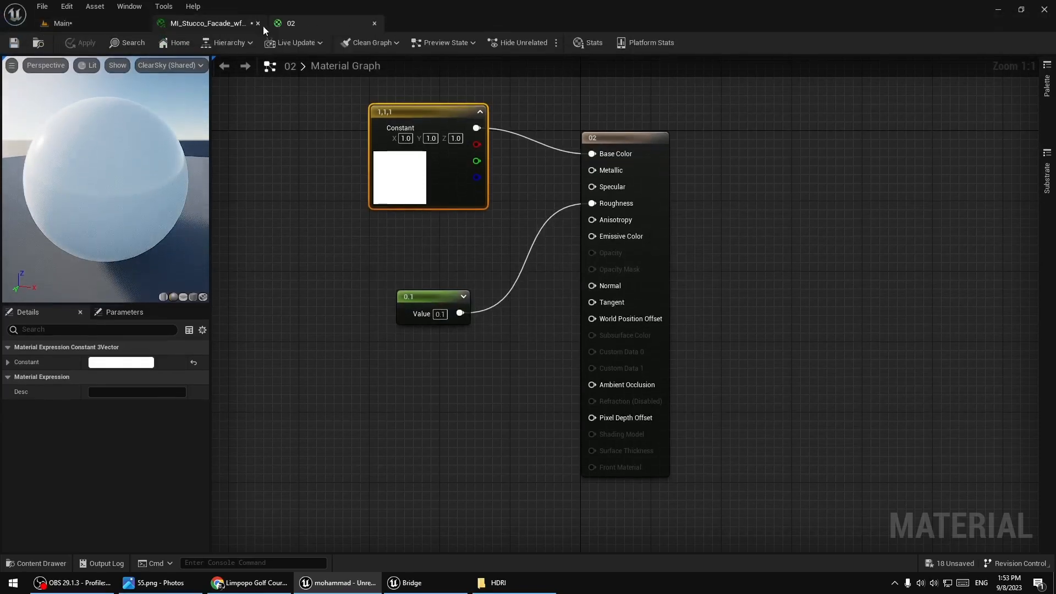
left_click(258, 24)
left_click(257, 23)
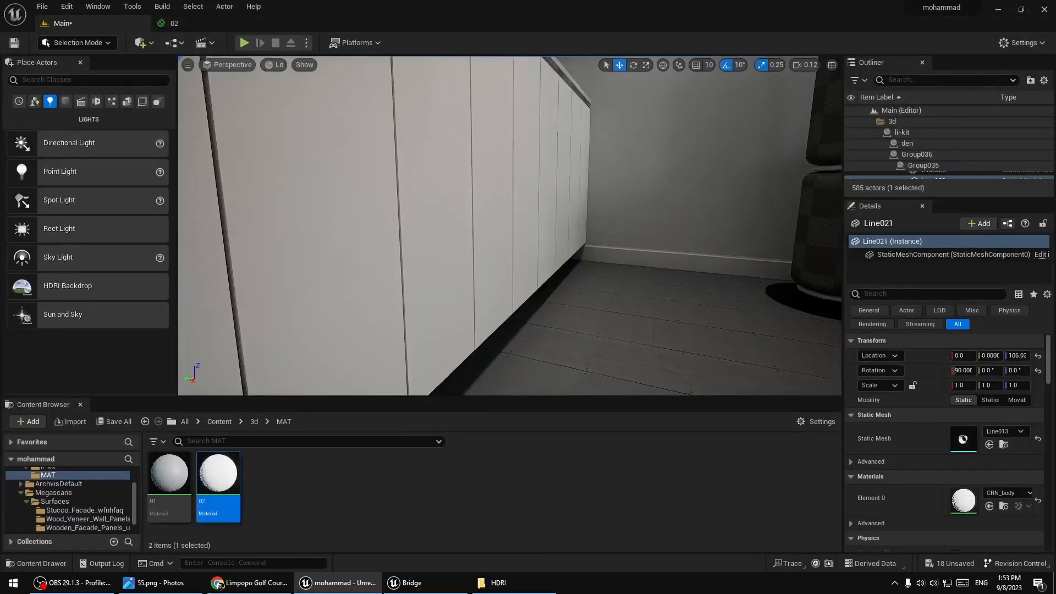
Examine the reflections on the kitchen island's front panels from several angles.
key("a")
right_click_drag(510, 226, 545, 226)
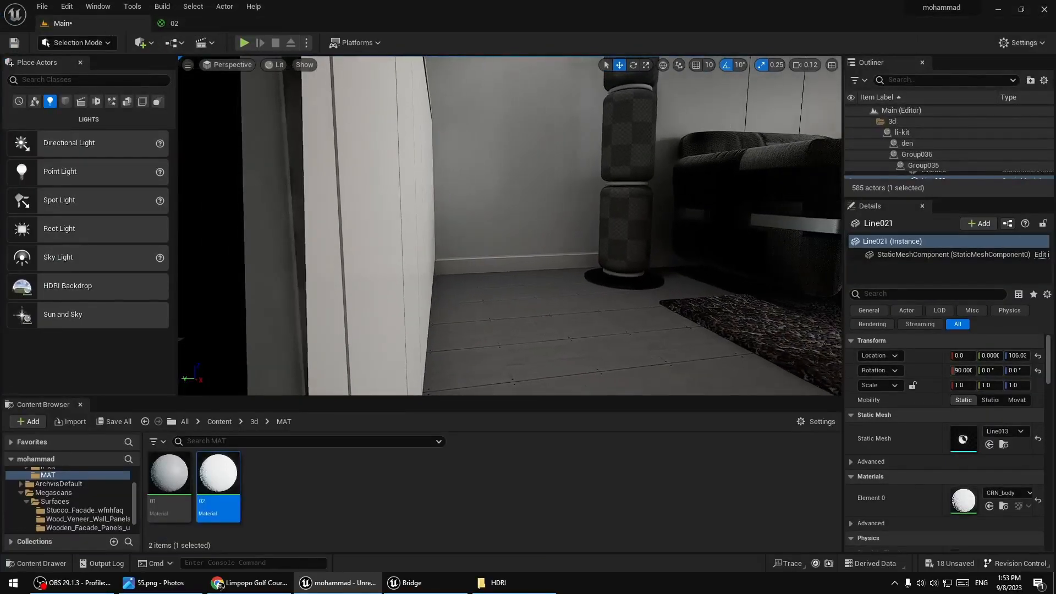
key("s")
right_click_drag(447, 211, 264, 187)
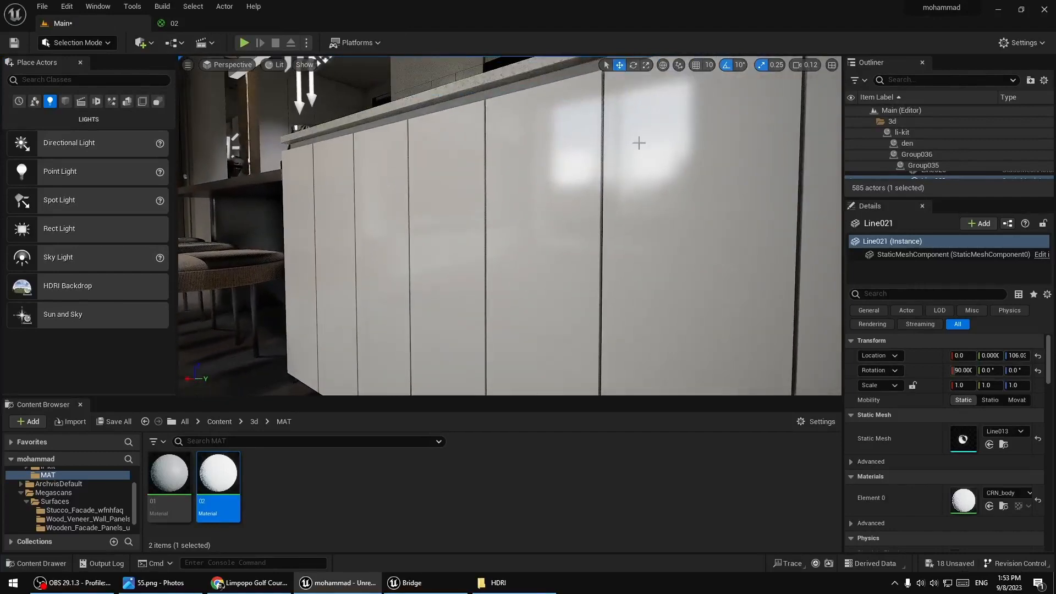
key("s")
right_click_drag(520, 249, 610, 231)
key("w")
Try material 02 on the cylindrical range hood and undo the assignment.
left_click_drag(196, 494, 438, 311)
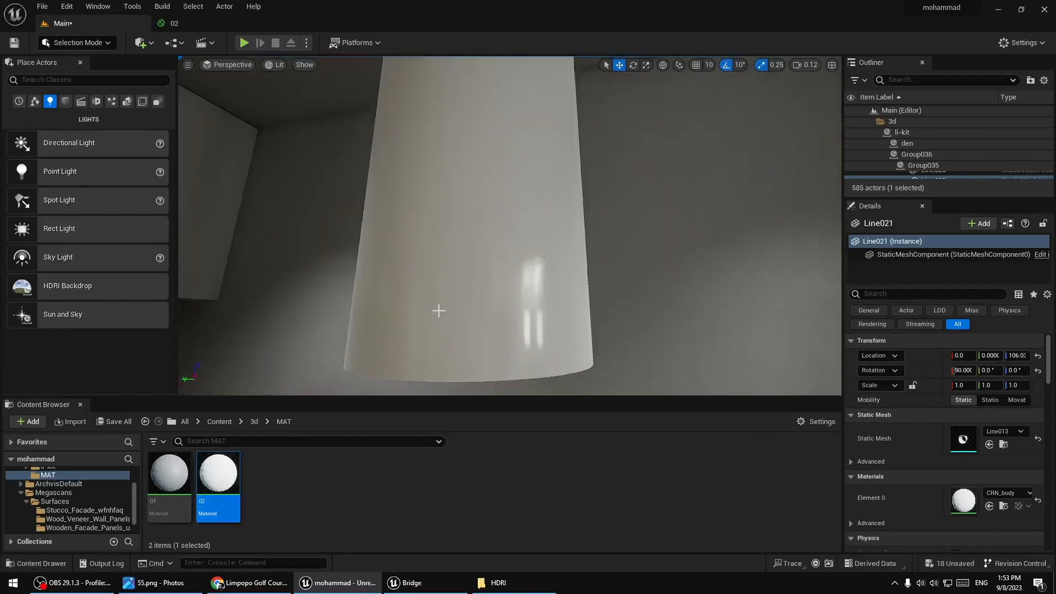
key("s")
right_click_drag(569, 344, 440, 297)
key("w")
key("ctrl+z")
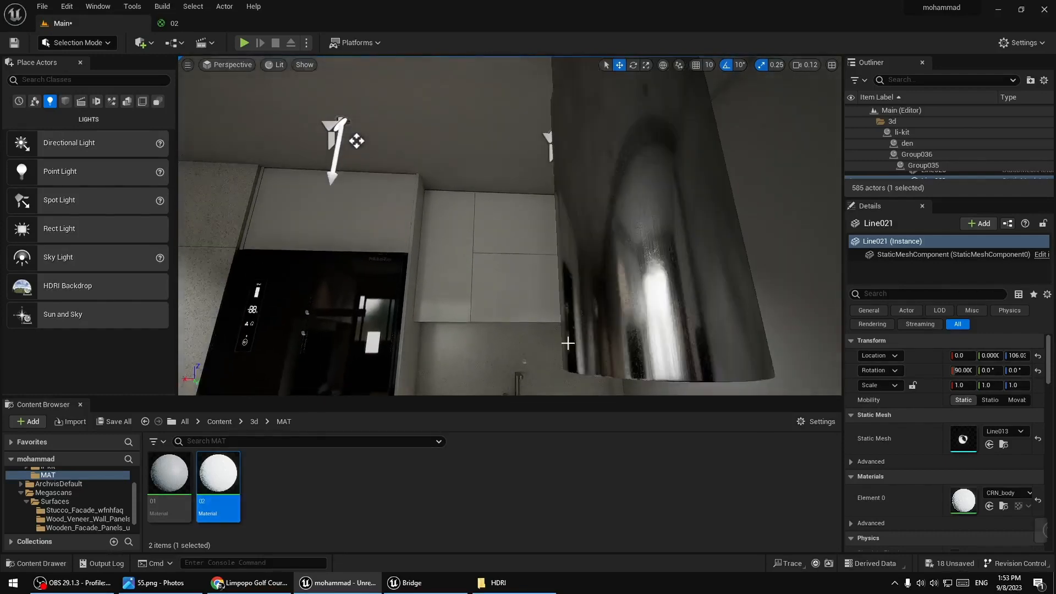
Assign material 02 to the tall cabinets beside the fridge and the lower cabinets under the sink.
right_click_drag(463, 370, 382, 403)
left_click_drag(216, 476, 396, 310)
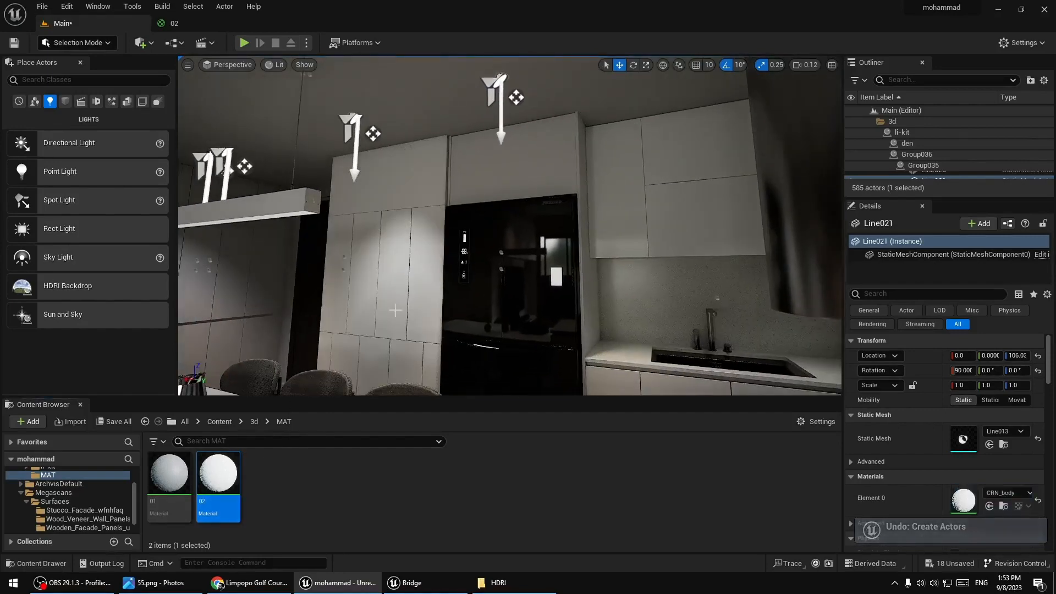
right_click_drag(396, 311, 424, 385)
key("w")
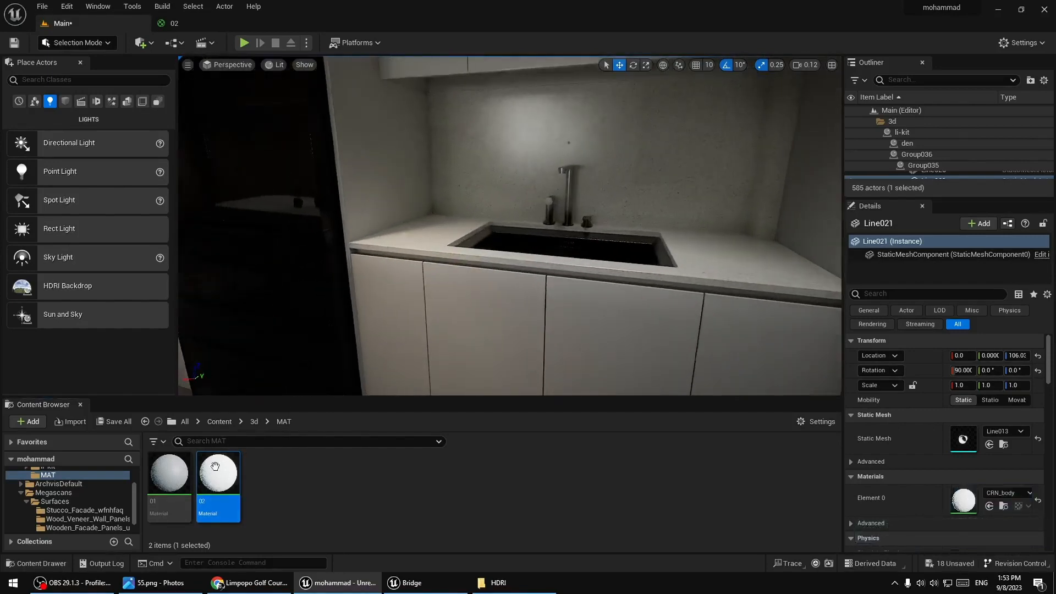
left_click_drag(215, 472, 460, 335)
Change material 02's base color to cyan (0, 1, 0.944818).
left_click(184, 27)
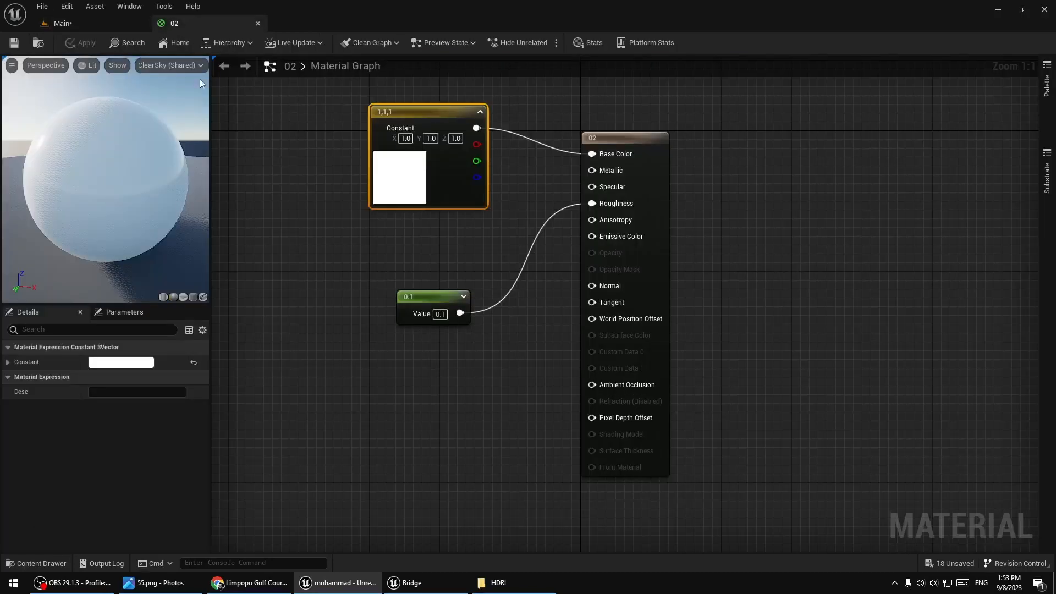
double_click(393, 198)
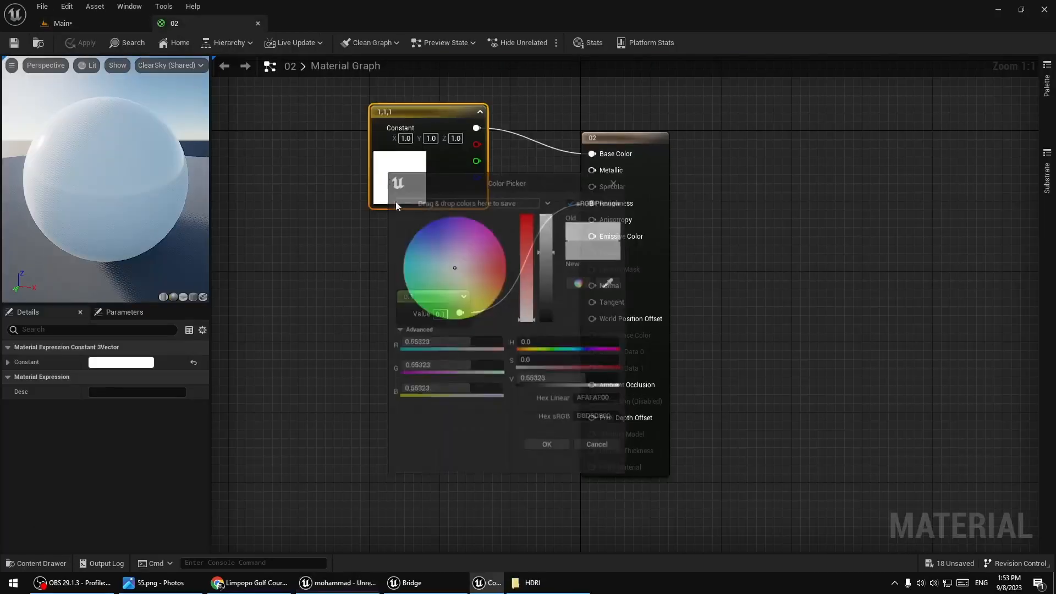
left_click_drag(476, 295, 493, 286)
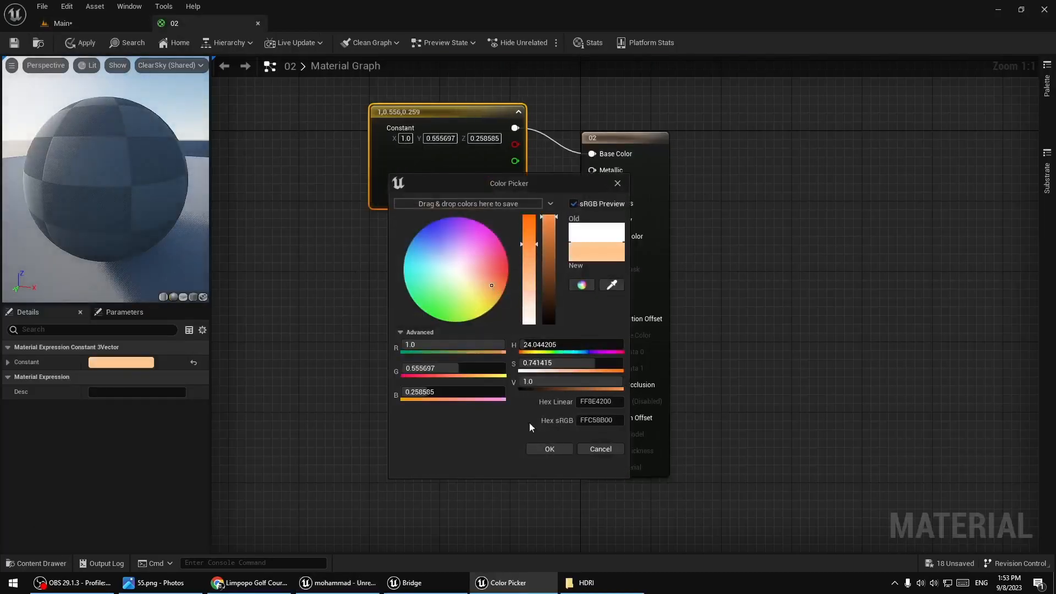
left_click(435, 264)
left_click_drag(435, 268, 403, 273)
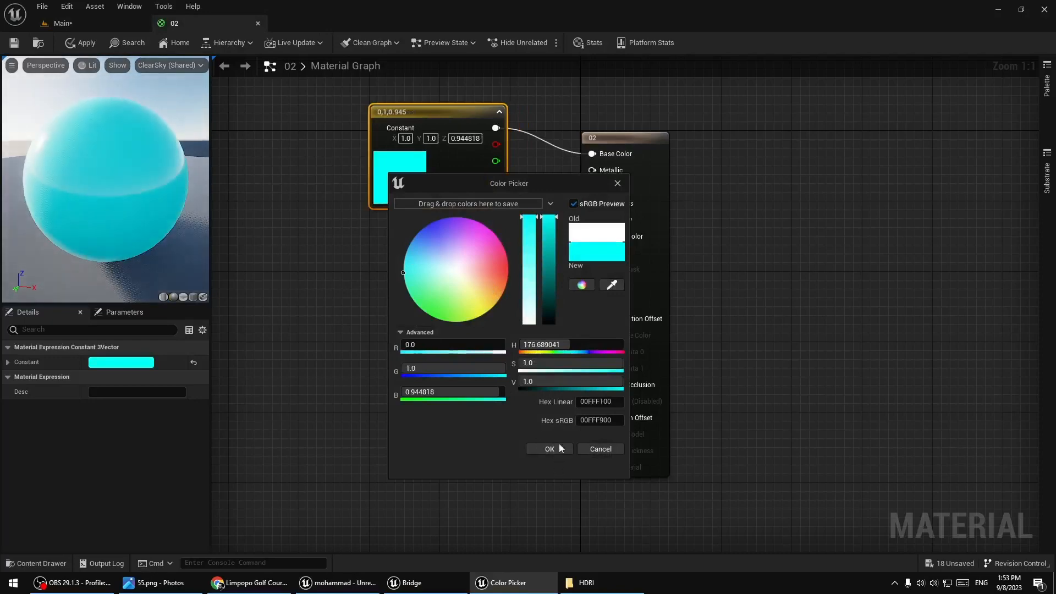
left_click(561, 452)
Save material 02 and review its color on the kitchen cabinets in the Main level.
left_click(77, 22)
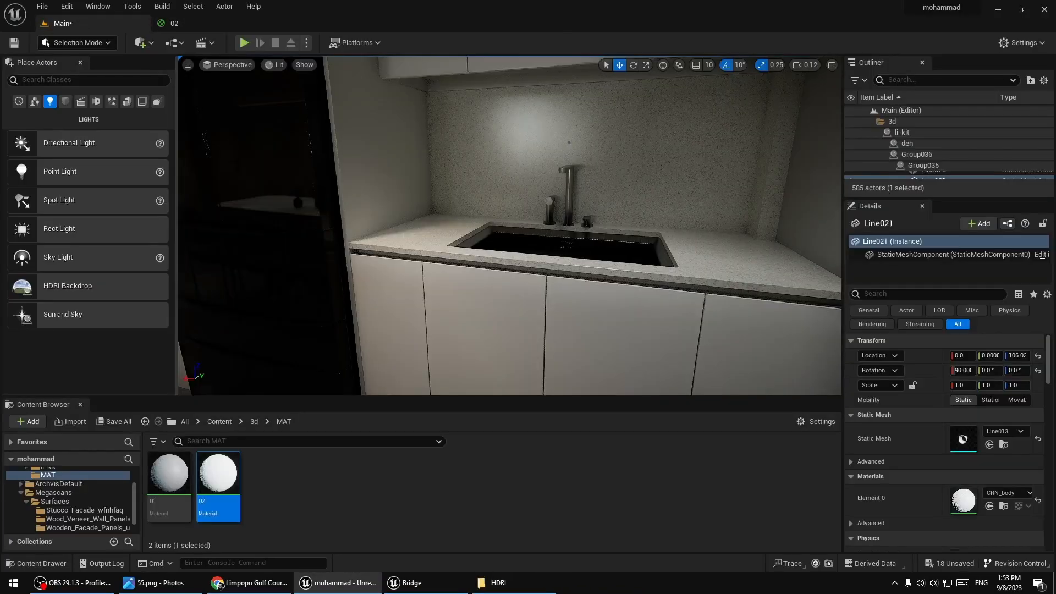
left_click(193, 22)
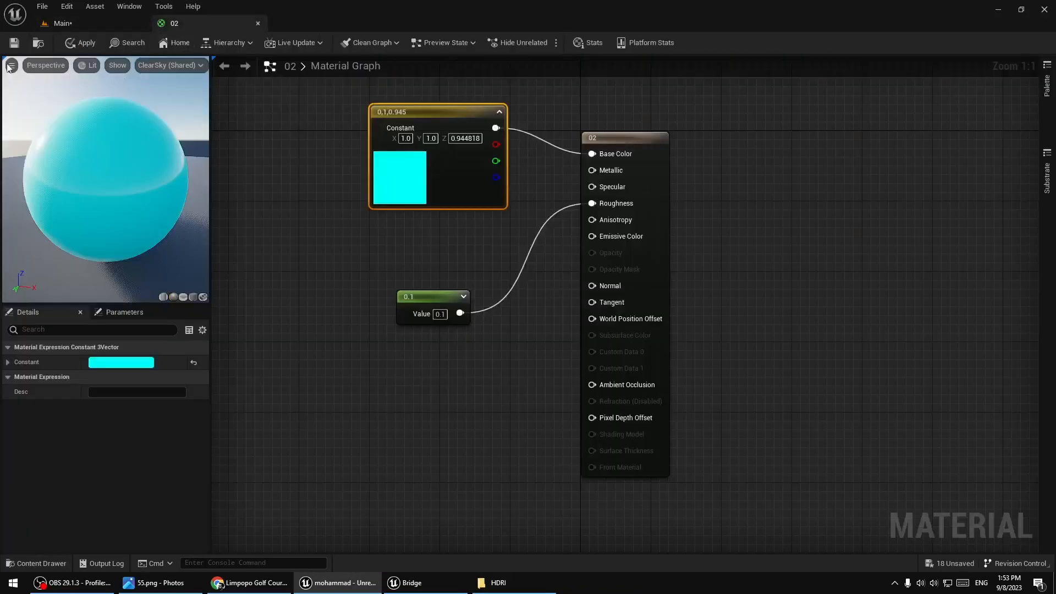
left_click(16, 42)
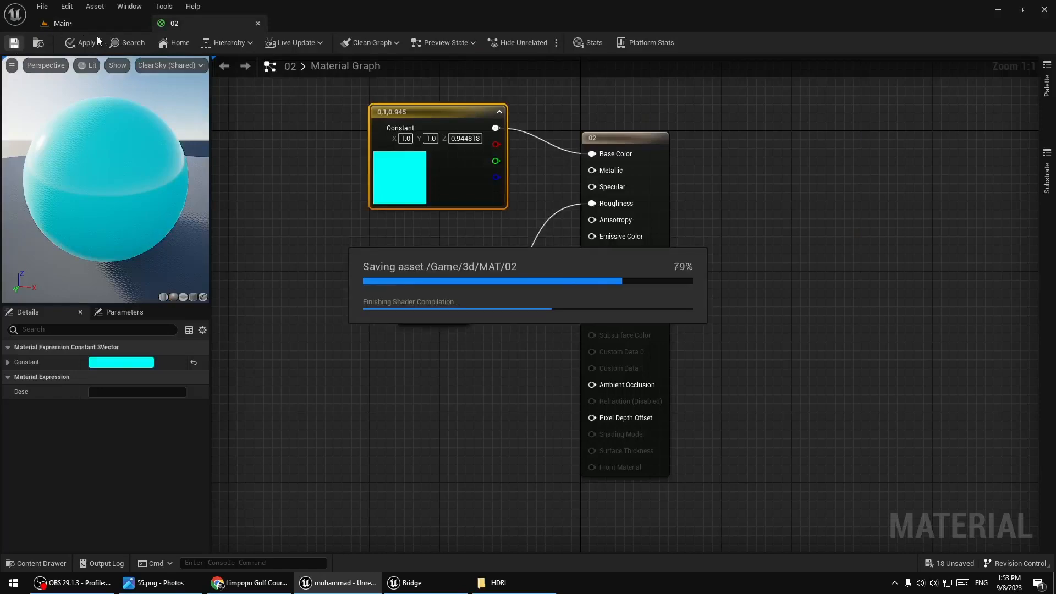
left_click(87, 25)
key("s")
mouse_move(441, 165)
right_mouse_down()
mouse_move(473, 146)
mouse_move(454, 158)
right_mouse_up()
key("s")
key("s")
key("w")
Lighten material 02's base color to pale cyan (0.734375, 1, 0.985342), apply it, and check the kitchen.
left_click(170, 23)
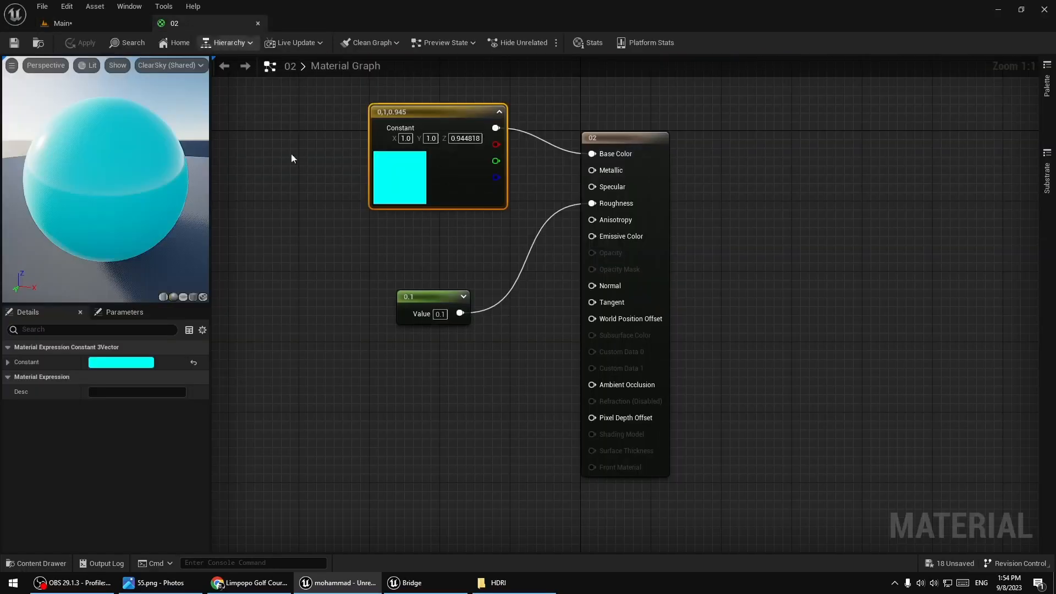
double_click(399, 167)
left_click_drag(544, 301, 541, 300)
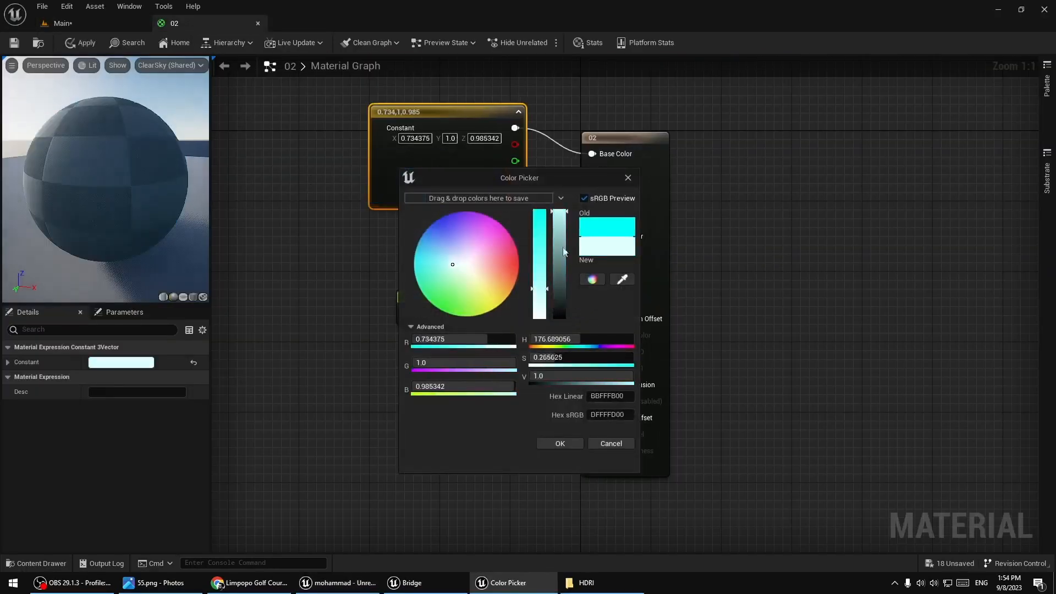
left_click(571, 443)
left_click(85, 45)
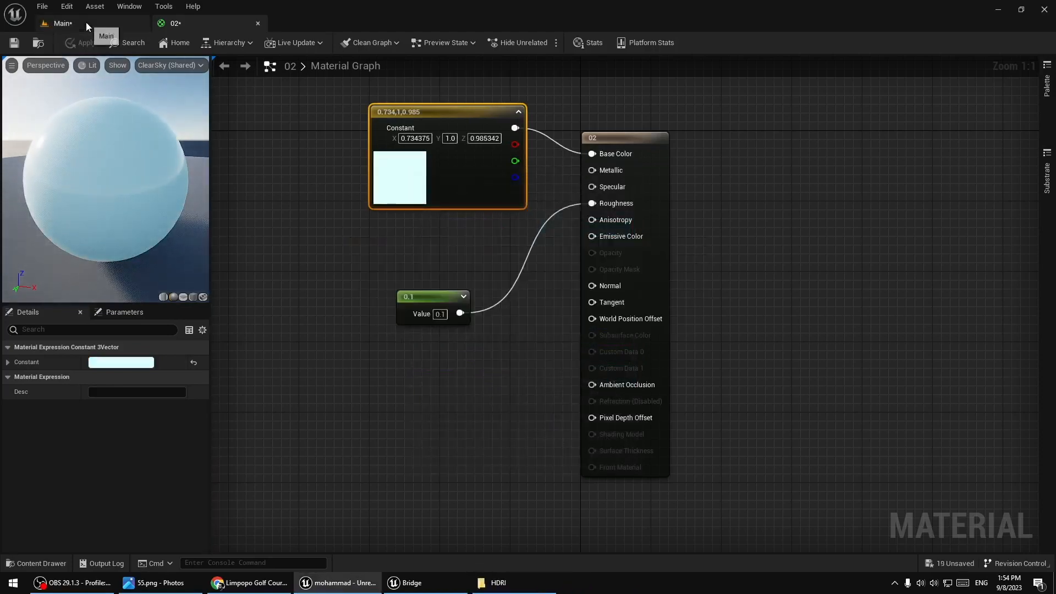
left_click(86, 23)
mouse_move(509, 226)
right_mouse_down()
mouse_move(457, 227)
mouse_move(509, 242)
mouse_move(496, 234)
right_mouse_up()
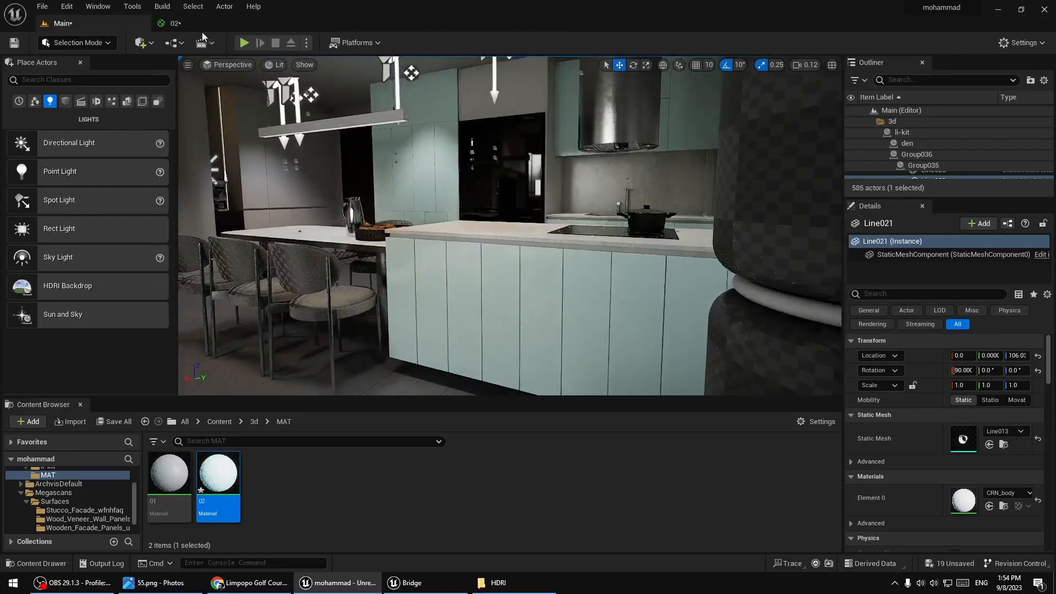
Desaturate material 02's base color to (0.828125, 1, 0.990516), apply it, and return to the Main level.
left_click(175, 23)
double_click(398, 185)
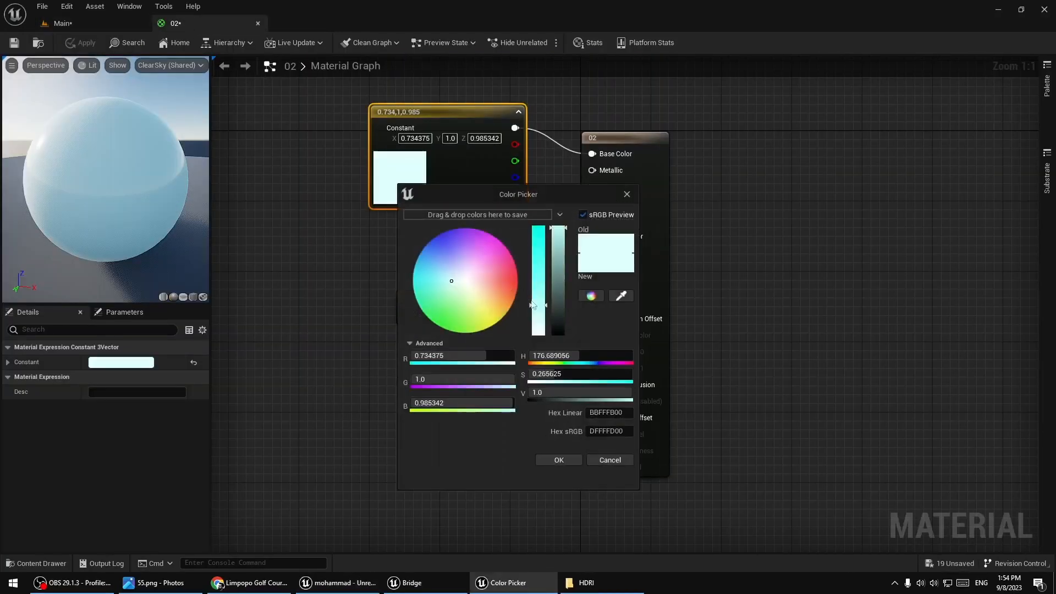
left_click_drag(538, 306, 538, 317)
left_click(559, 460)
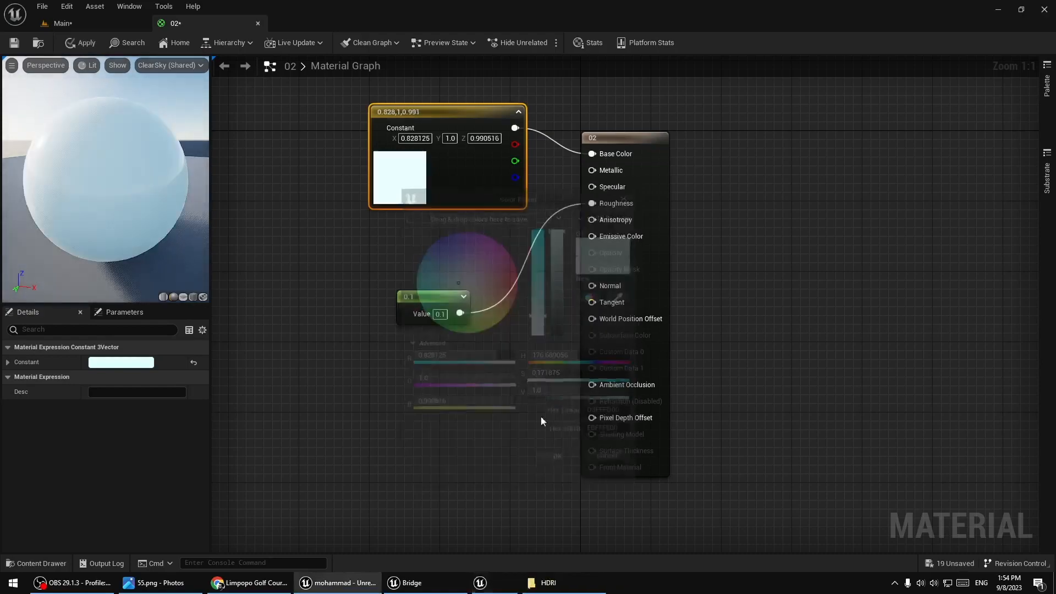
left_click(84, 42)
left_click(88, 21)
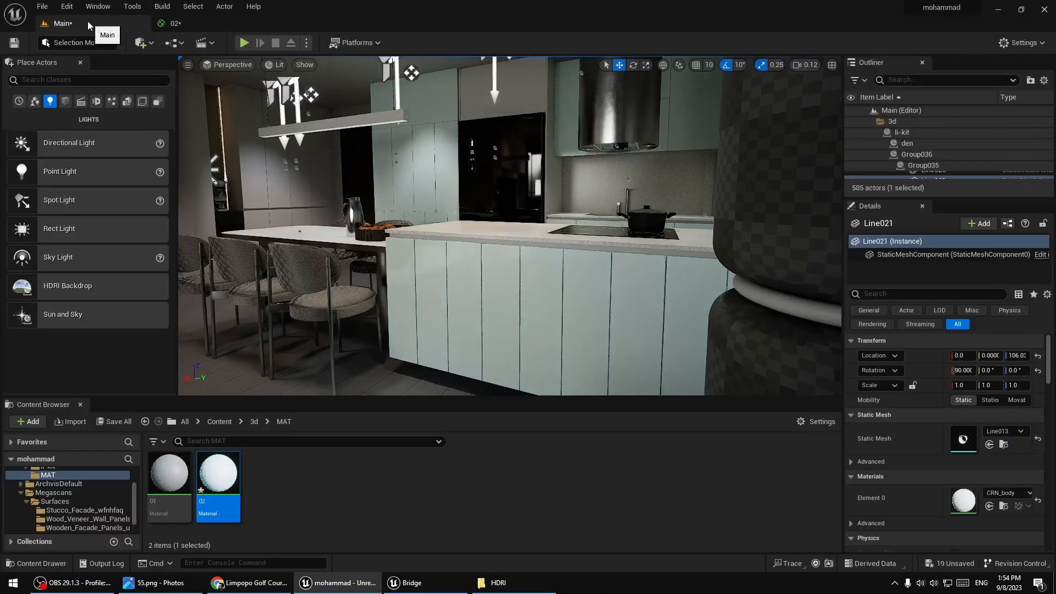
Try material 02 on the tall white cabinet near the hallway, then undo the assignment.
right_click_drag(528, 266, 380, 266)
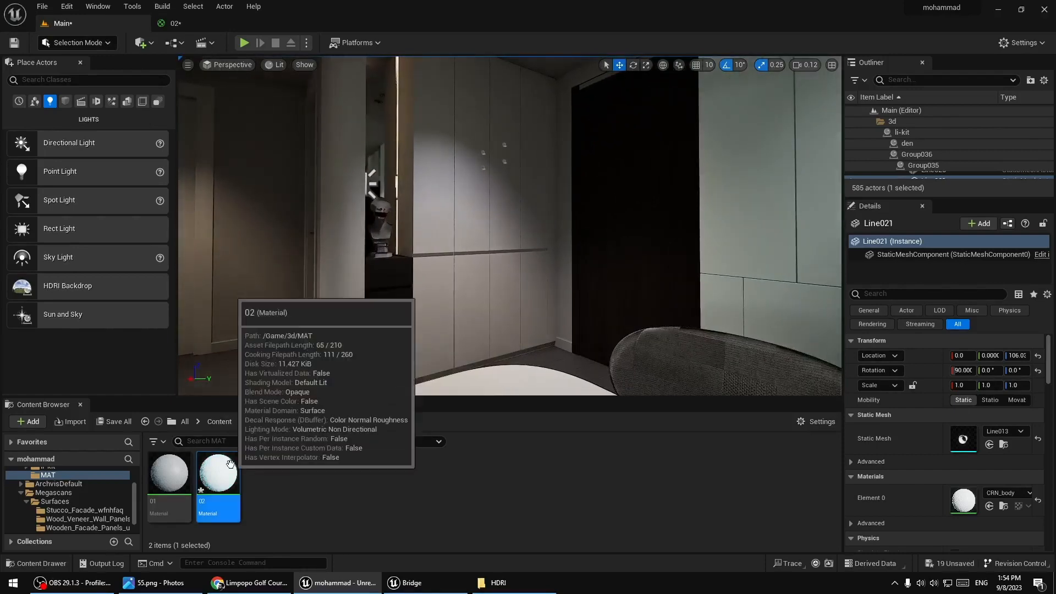
left_click_drag(230, 464, 454, 213)
right_click_drag(454, 214, 589, 248)
key("ctrl+z")
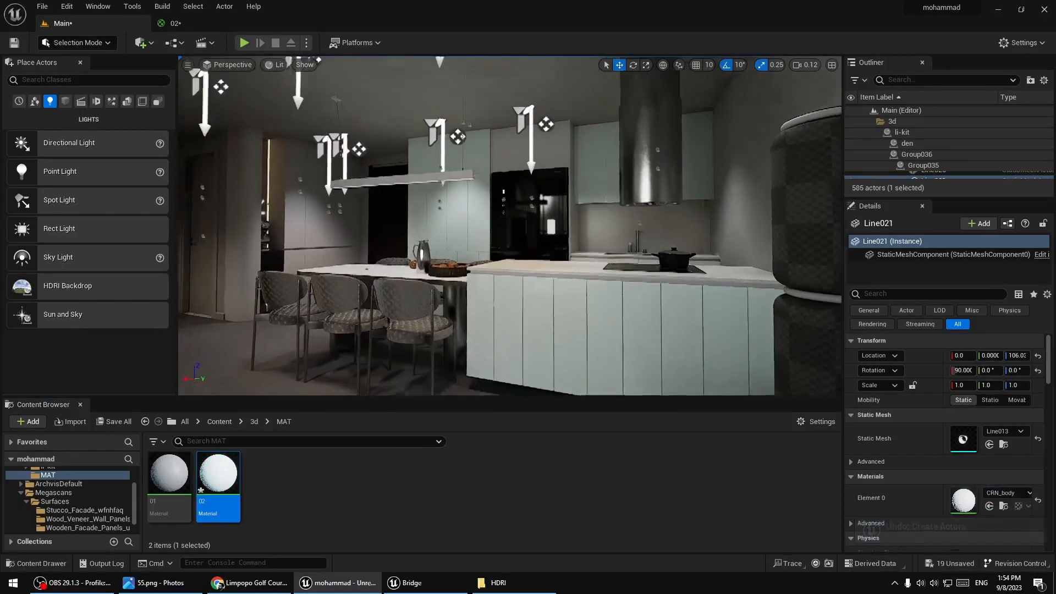
Apply material 02 to the remaining light panels above and beside the black fridge.
key("w")
right_click_drag(418, 355, 418, 242)
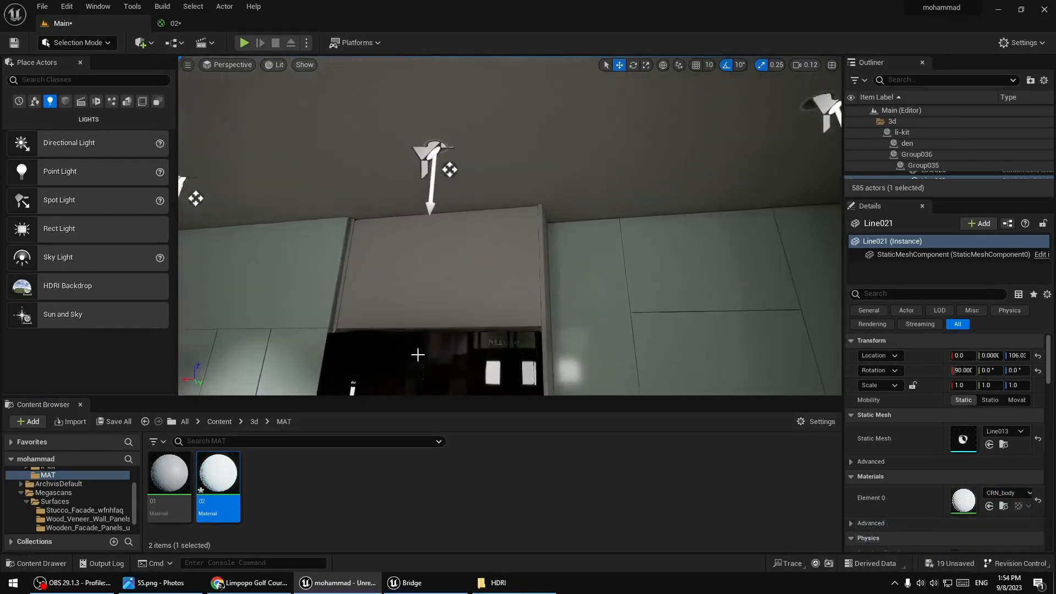
key("s")
right_click_drag(476, 312, 484, 390)
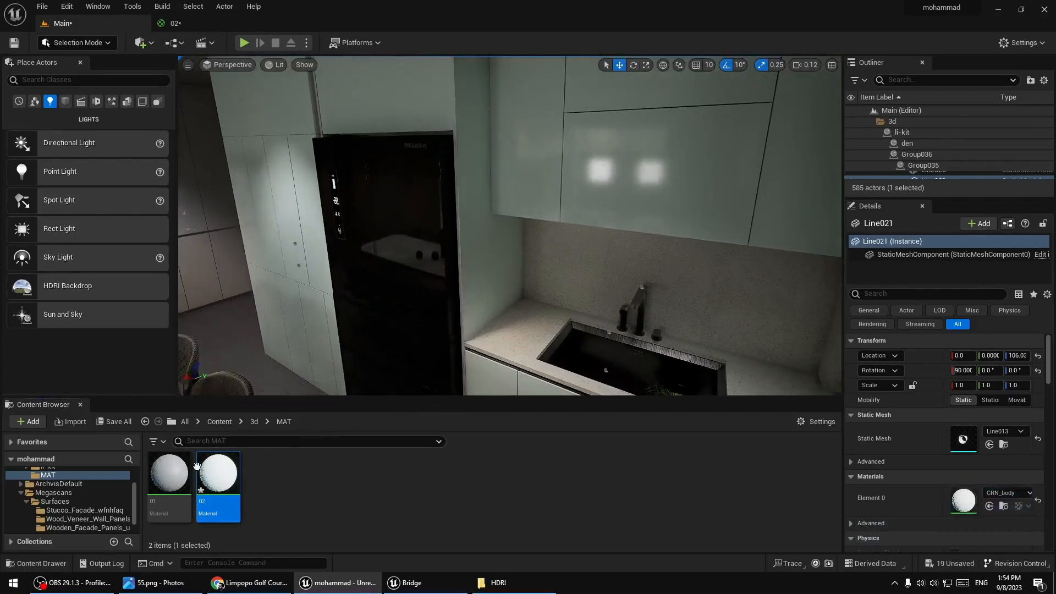
Apply material 02 to the white drawer and door fronts on the oven side of the kitchen island.
key("s")
right_click_drag(476, 322, 451, 323)
key("a")
key("w")
key("a")
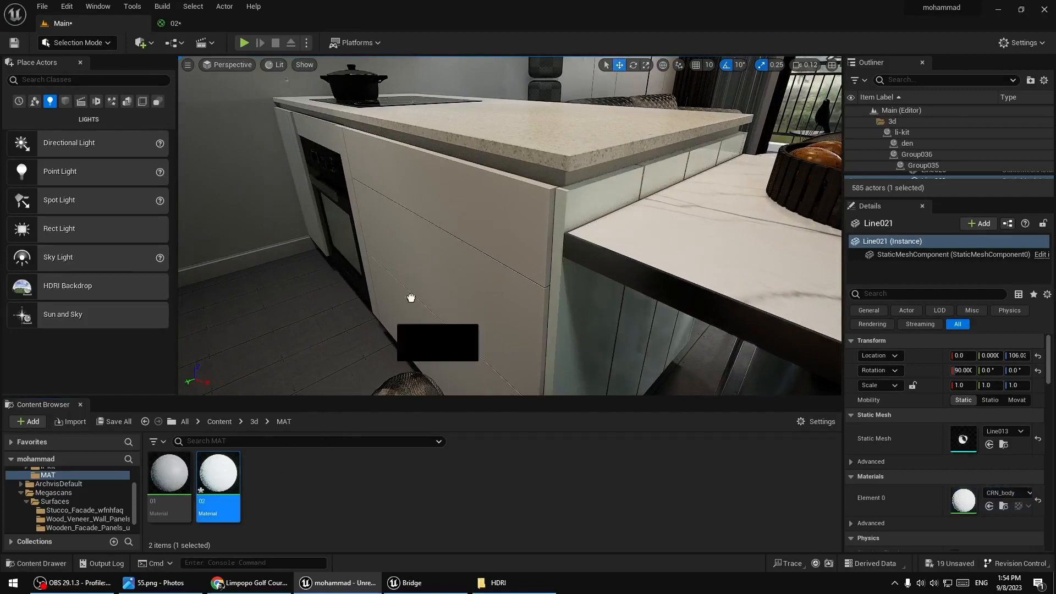
key("a")
right_click_drag(404, 304, 484, 258)
key("w")
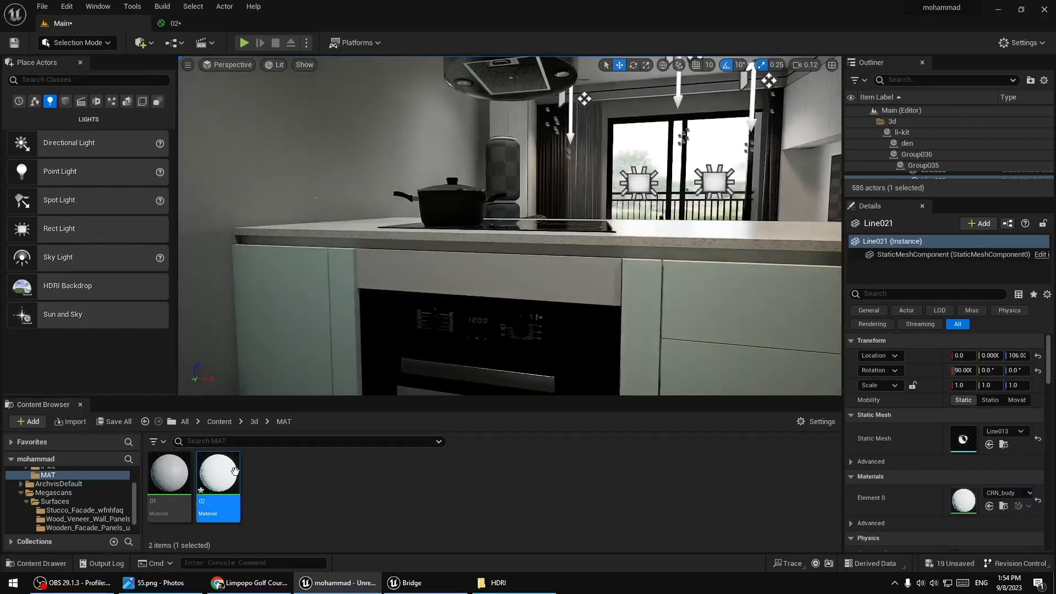
Try material 02 on the living room's TV wall.
key("d")
right_click_drag(510, 225, 234, 235)
key("s")
key("w")
key("s")
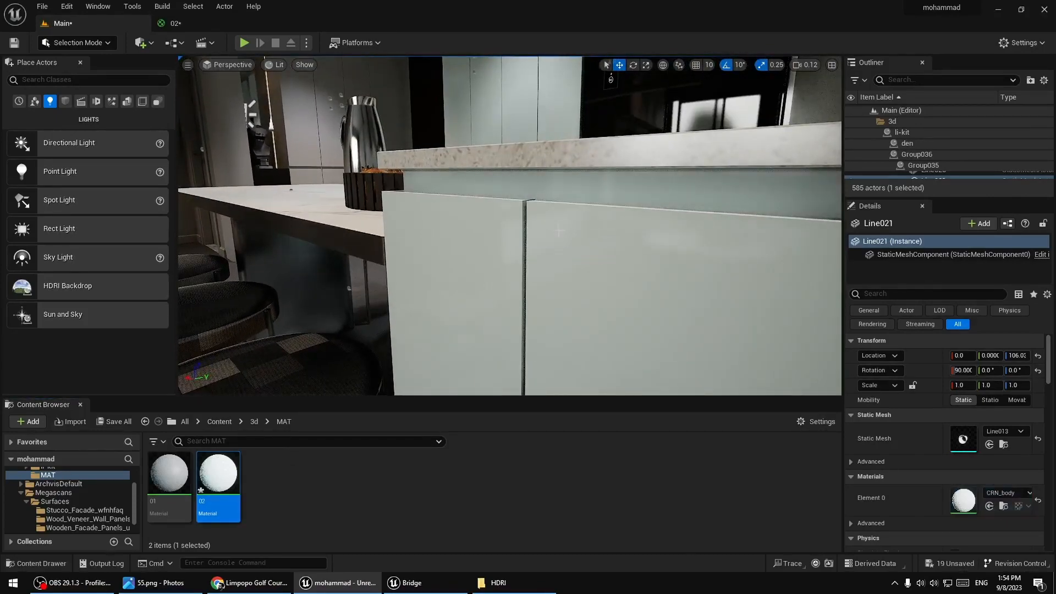
key("s")
right_click_drag(559, 230, 424, 231)
key("d")
left_click_drag(219, 473, 517, 266)
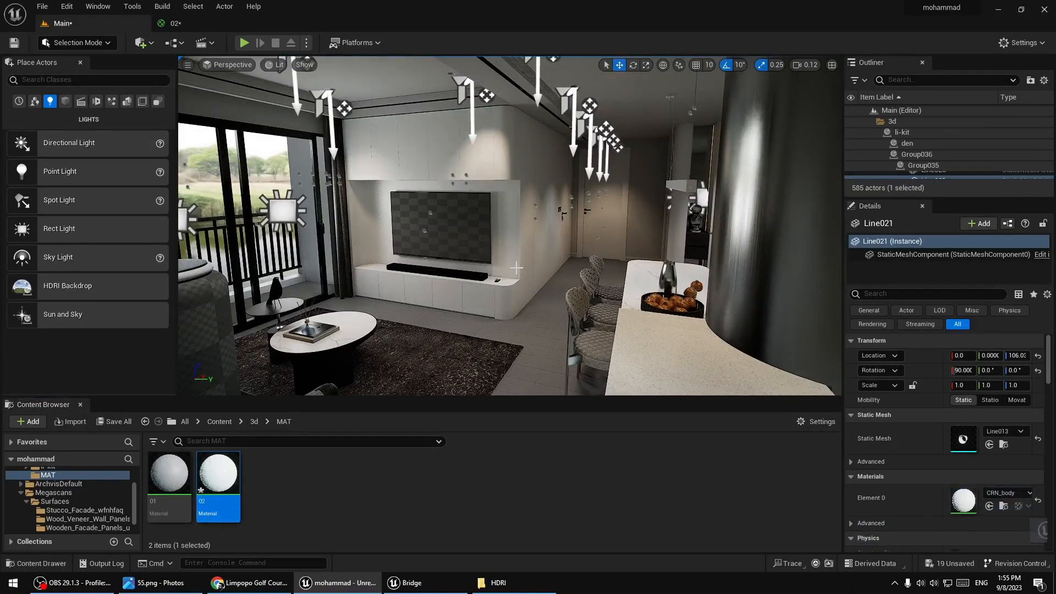
Duplicate material 02 in the MAT folder and name the copy 03.
right_click(227, 483)
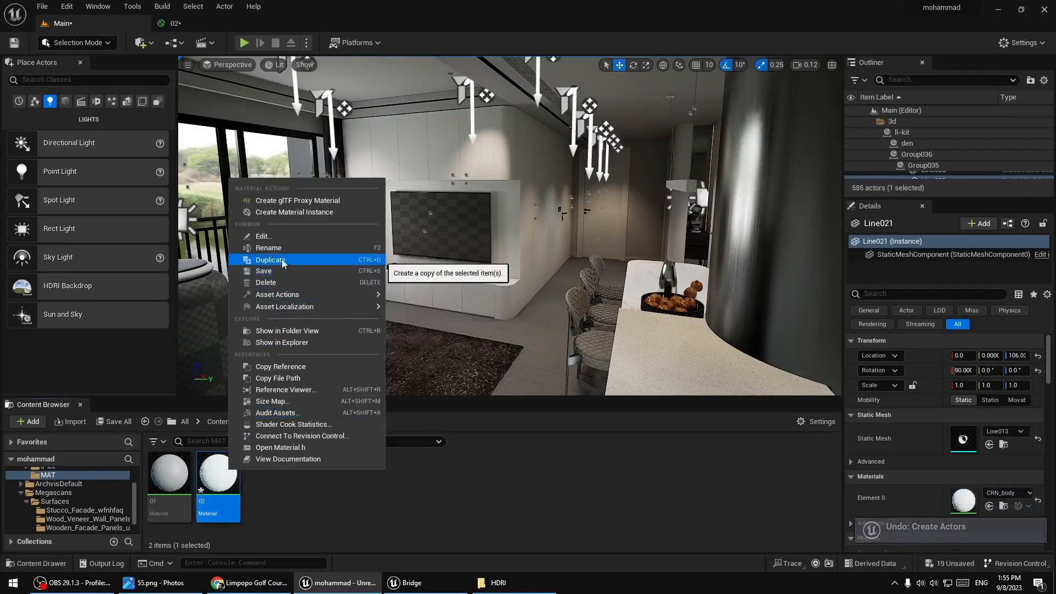
left_click(352, 259)
type("03")
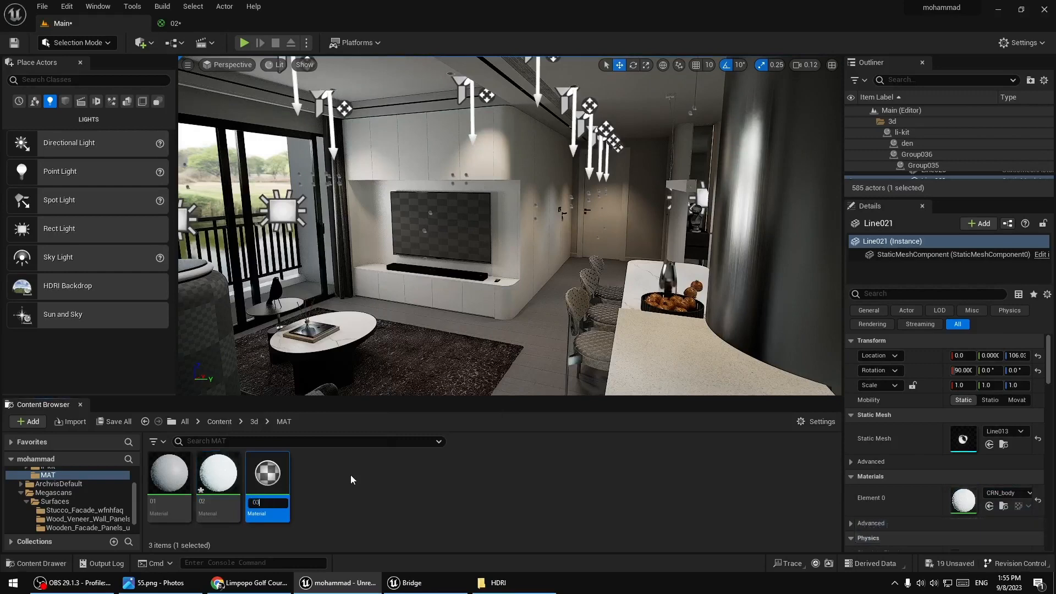
key("Return")
Set material 03's base color to pure white (1, 1, 1), then apply and save the material.
double_click(267, 474)
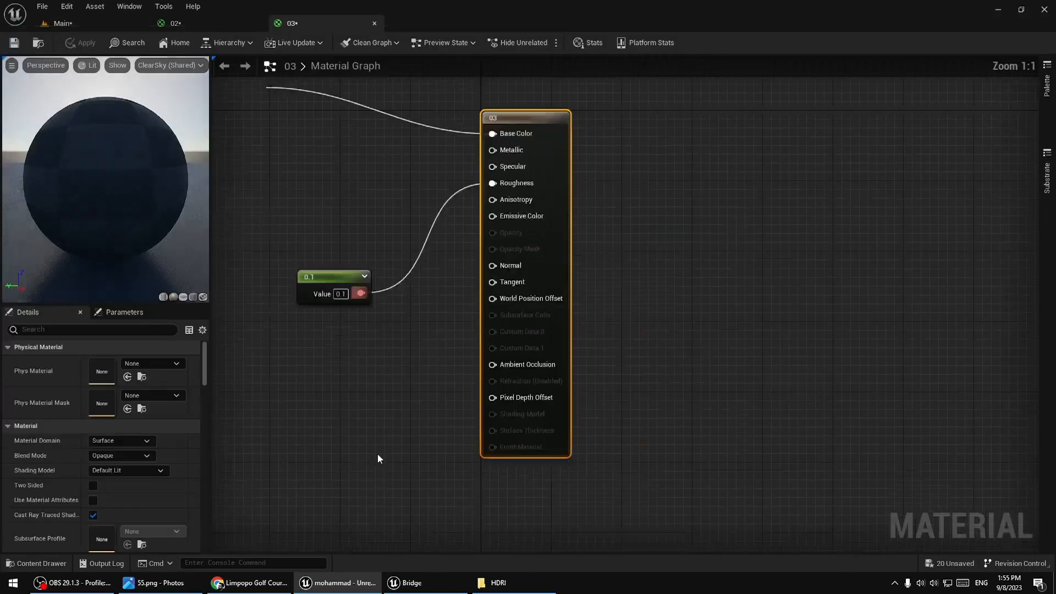
left_click(400, 192)
double_click(400, 193)
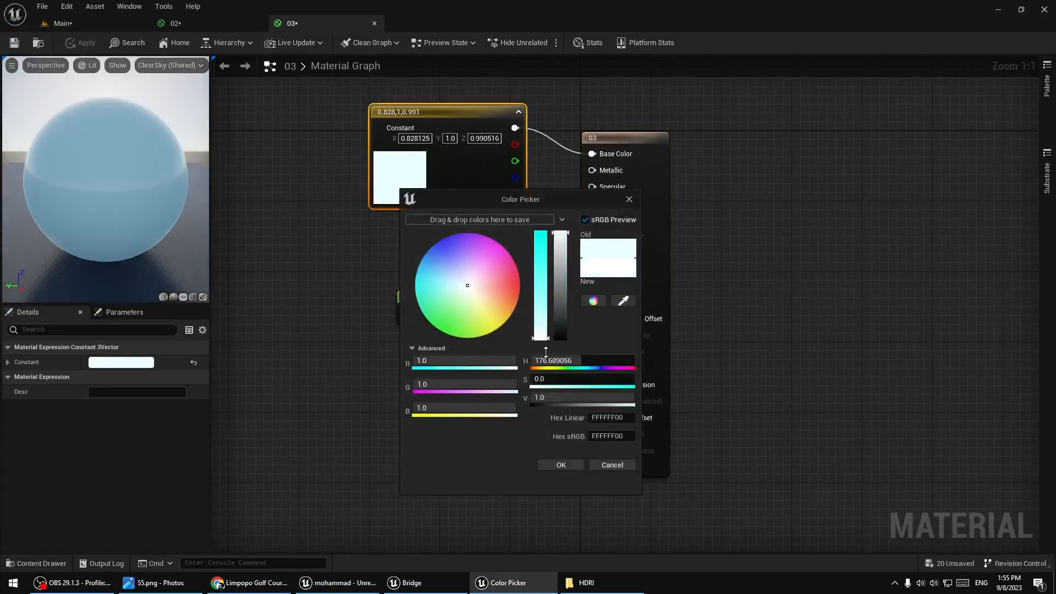
left_click(562, 466)
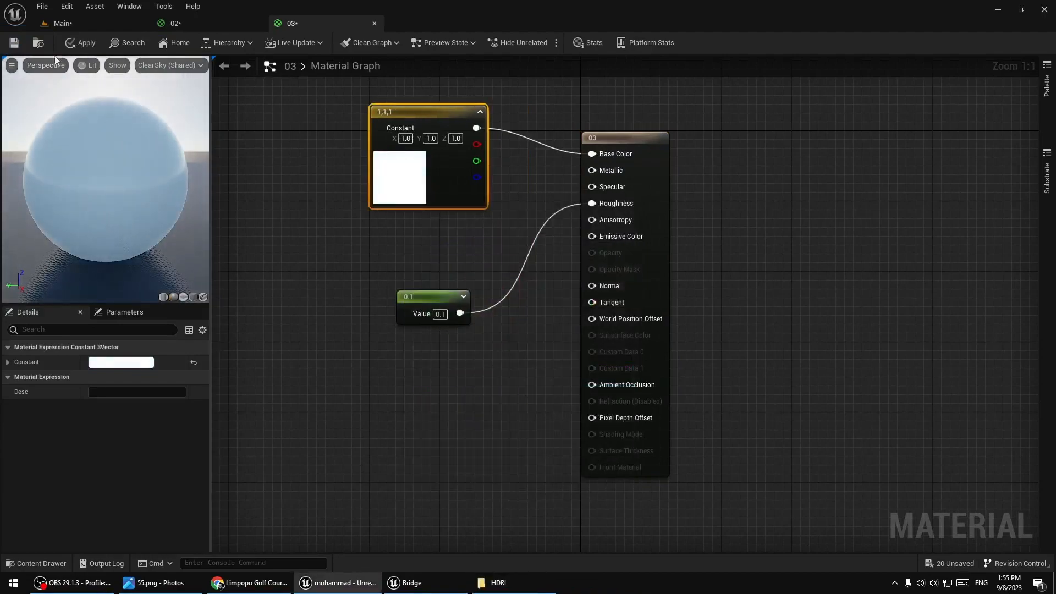
left_click(77, 42)
left_click(15, 42)
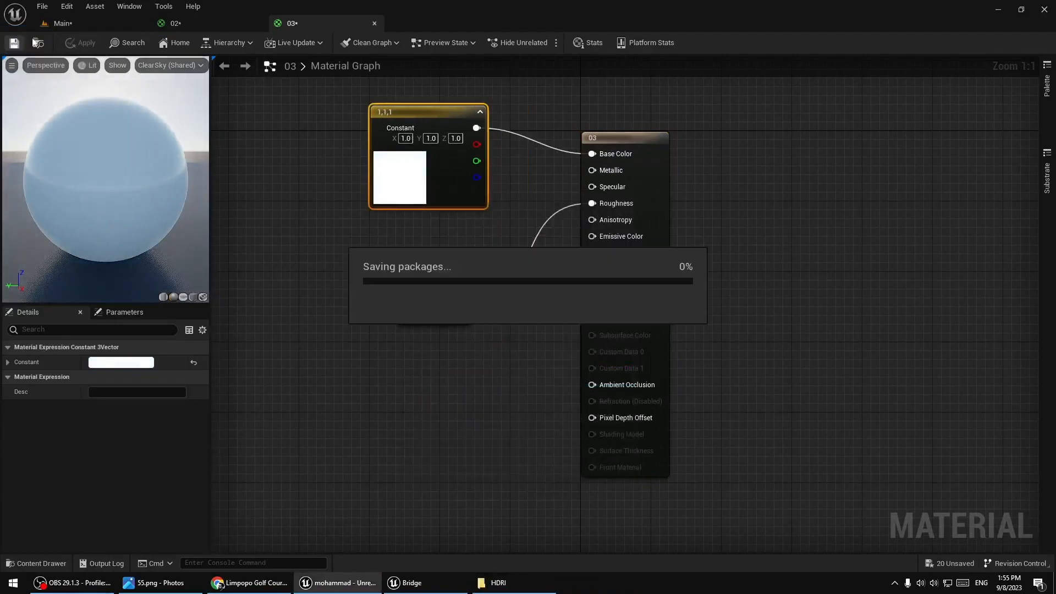
Return to the Main level and apply material 03 to the upper TV wall cabinets and the adjoining hallway wall panels.
left_click(81, 24)
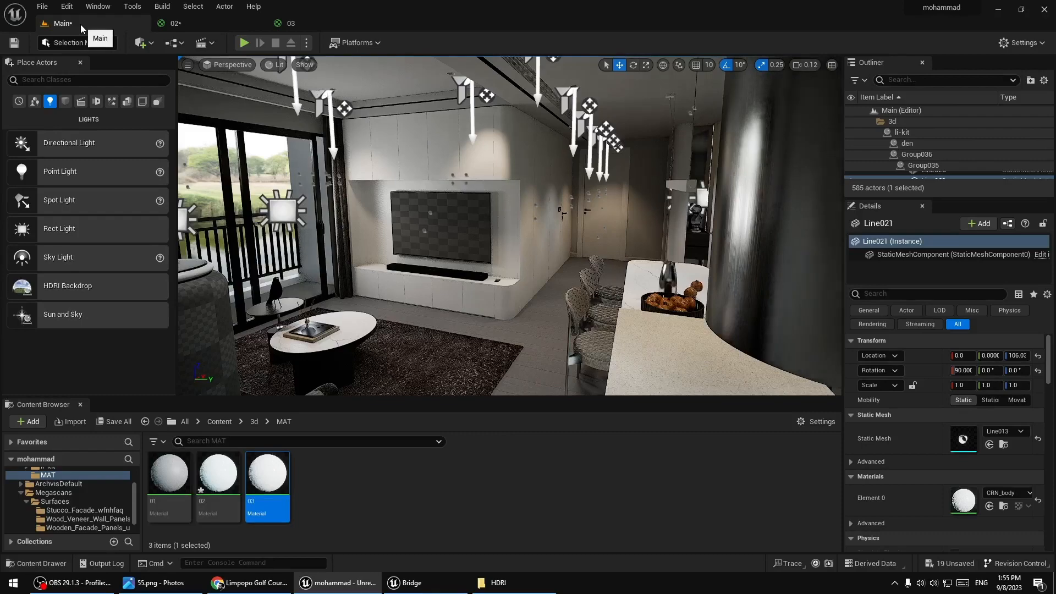
left_click_drag(267, 474, 436, 148)
key("w")
right_click_drag(477, 196, 477, 154)
key("w")
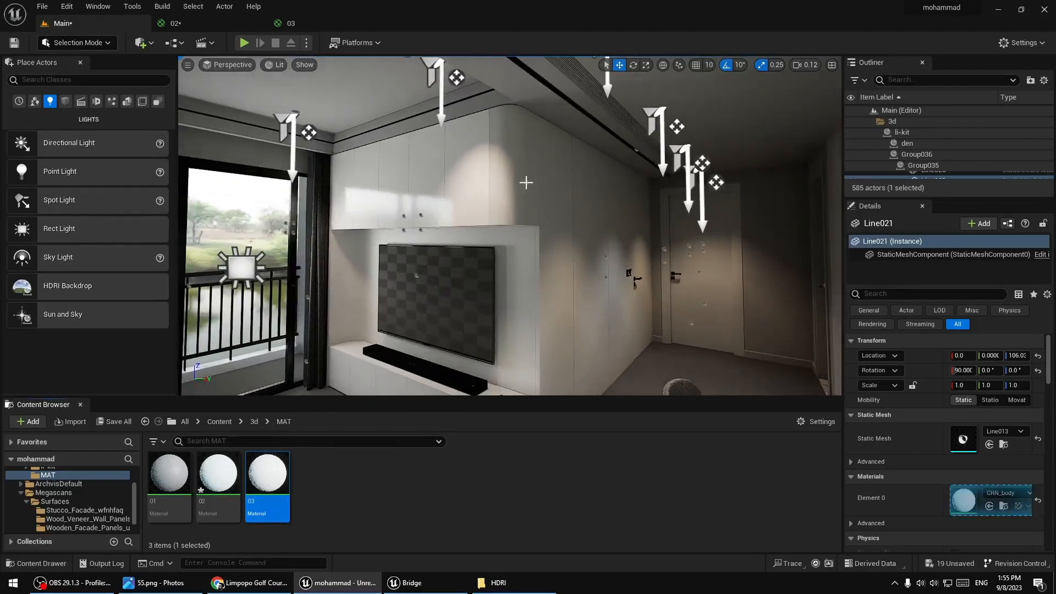
left_click_drag(267, 474, 625, 259)
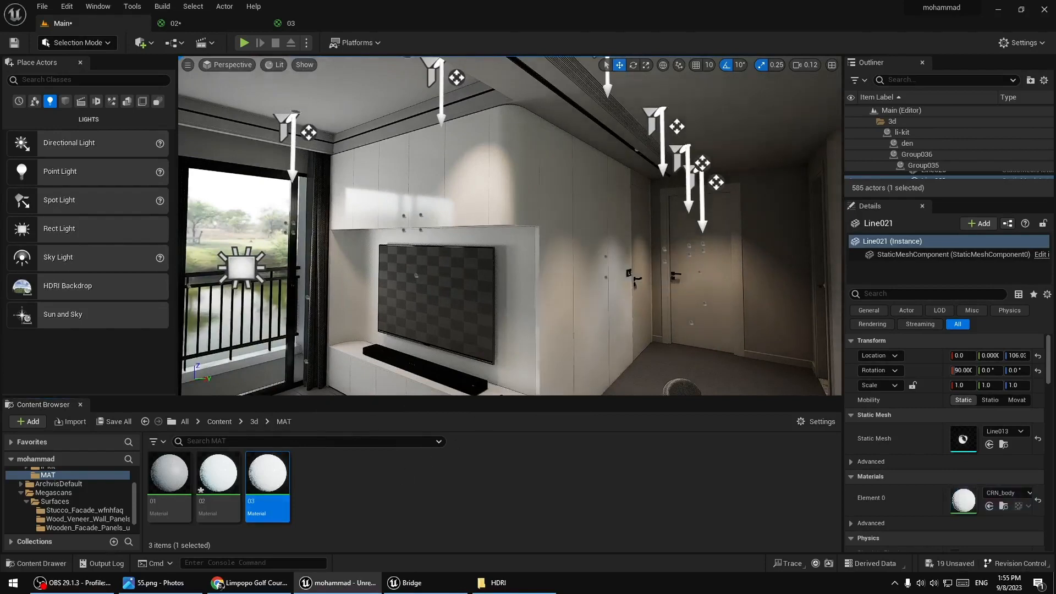
Apply material 03 to the low TV unit's rounded end and fronts and to the TV surround.
right_click_drag(478, 308, 477, 352)
left_click_drag(281, 468, 513, 335)
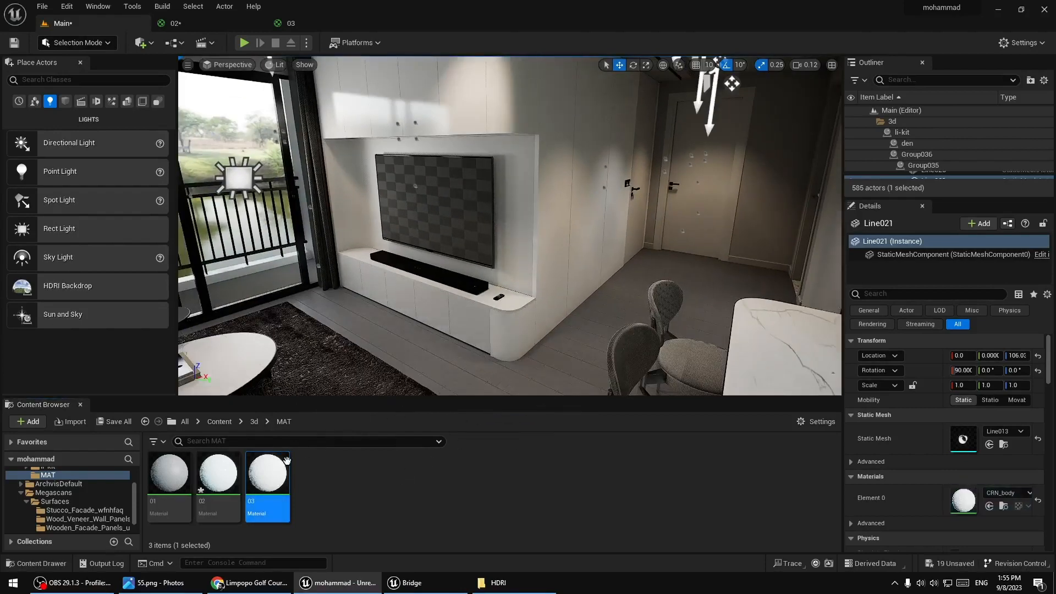
left_click_drag(286, 461, 453, 343)
left_click_drag(280, 475, 460, 355)
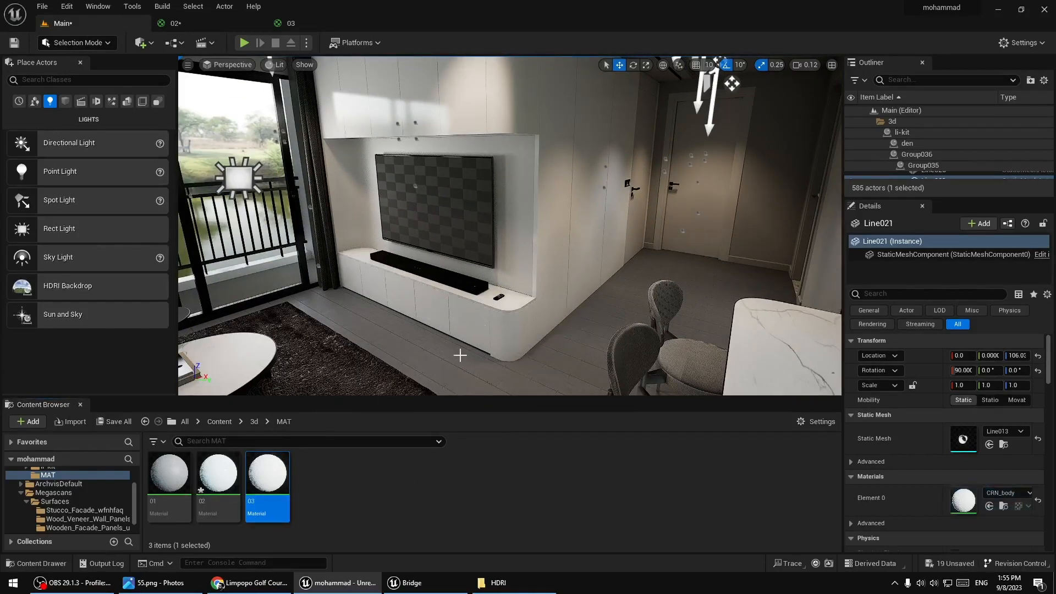
left_click_drag(268, 487, 519, 264)
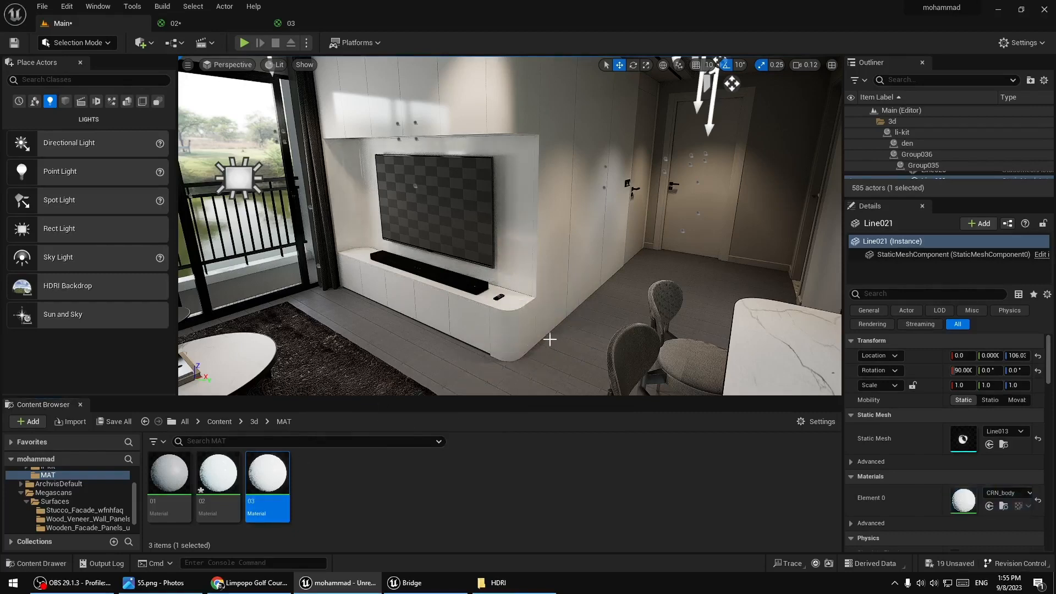
Apply material 03 to the door at the end of the hallway and its surrounding frame pieces.
right_click_drag(518, 264, 610, 219)
right_click_drag(548, 249, 545, 247)
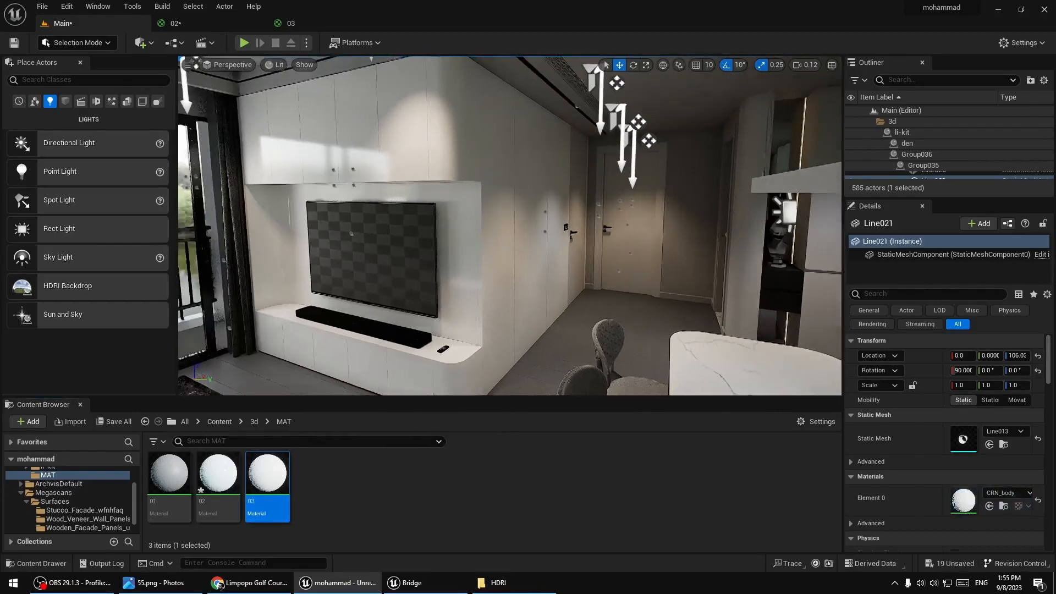
right_click_drag(541, 301, 638, 314)
key("w")
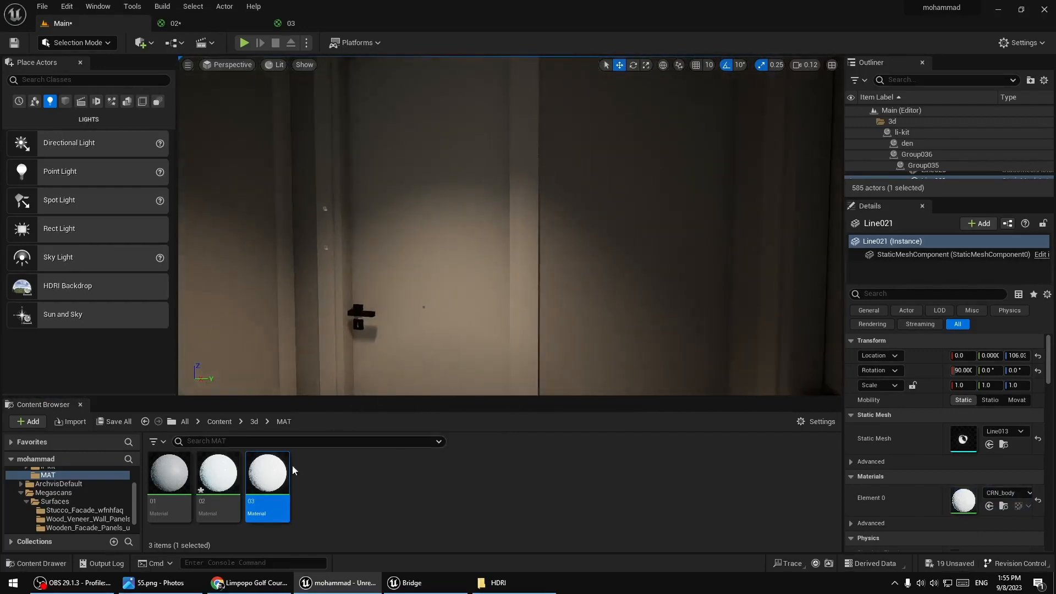
left_click_drag(273, 475, 492, 285)
left_click_drag(286, 474, 528, 311)
left_click_drag(253, 454, 356, 278)
left_click_drag(278, 467, 276, 297)
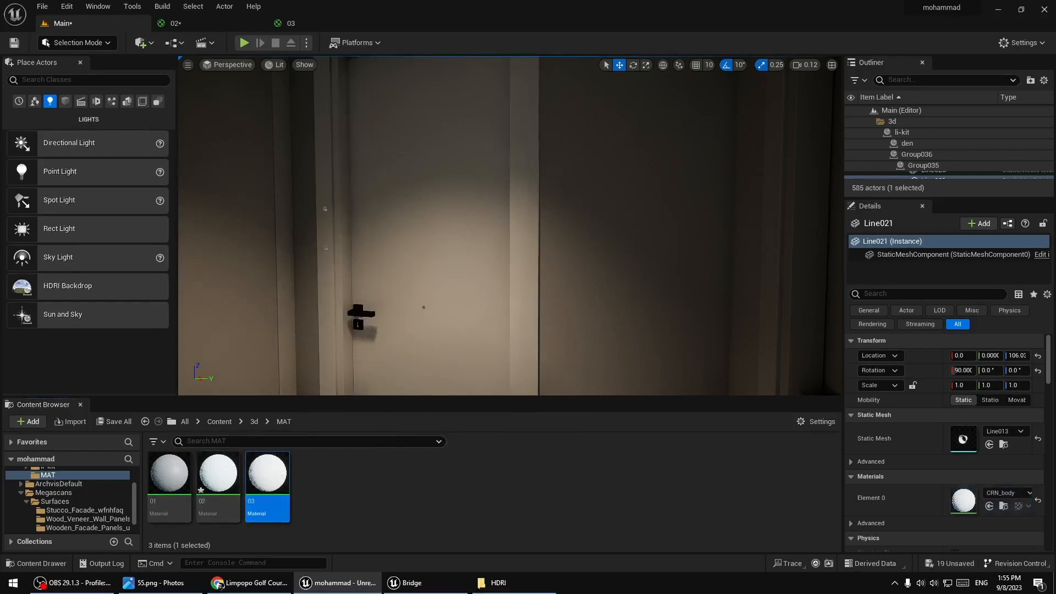
Apply material 03 to the flush hallway side door beside the black switches.
key("s")
right_click_drag(277, 297, 209, 300)
left_click_drag(264, 477, 406, 308)
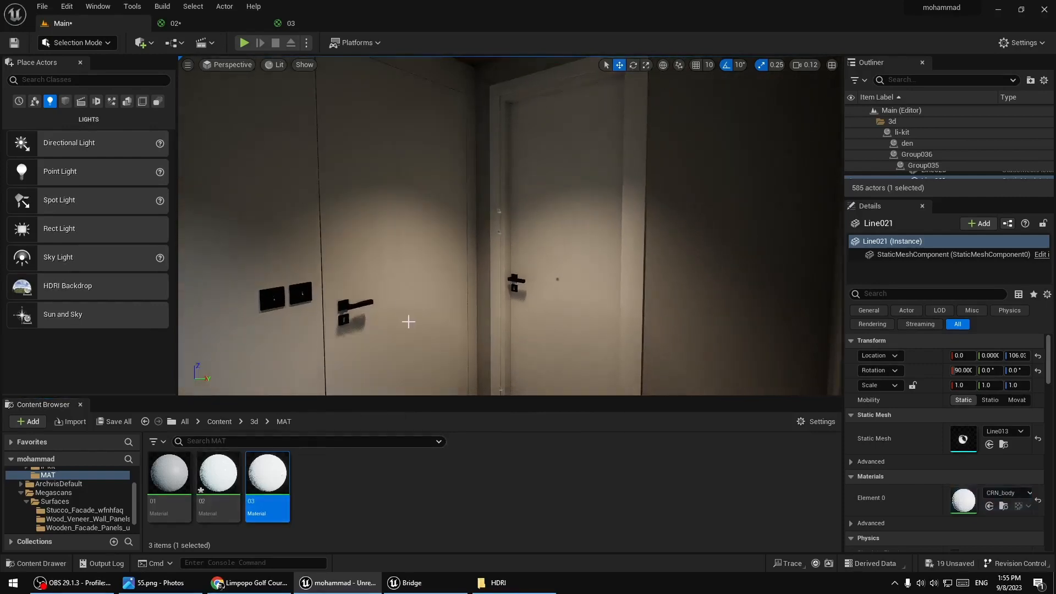
key("s")
mouse_move(407, 321)
right_mouse_down()
mouse_move(379, 300)
mouse_move(412, 319)
right_mouse_up()
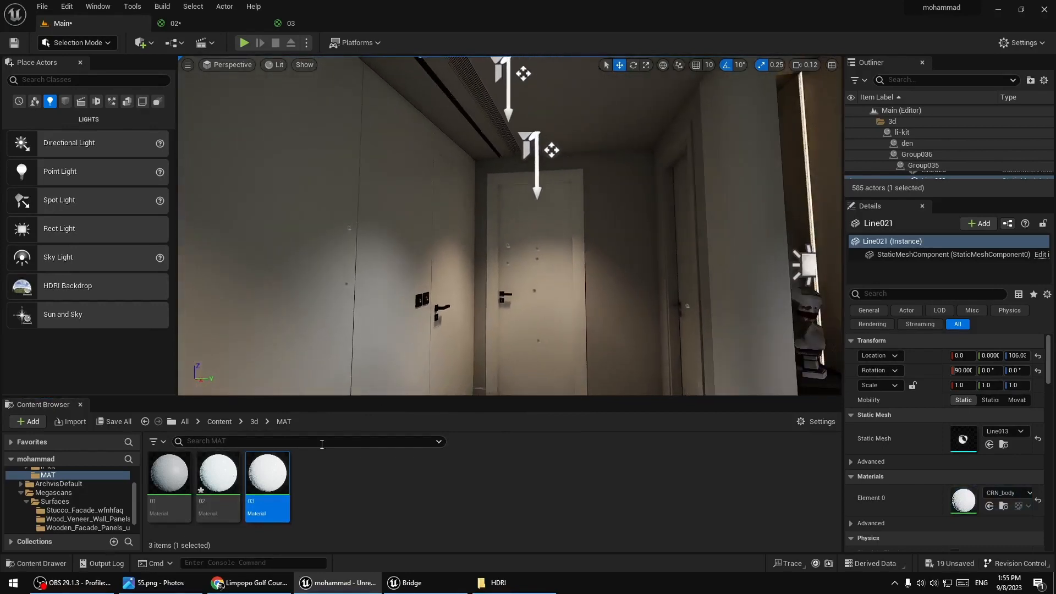
Try material 03 on the hallway's end wall, then undo the assignment.
left_click_drag(269, 476, 636, 323)
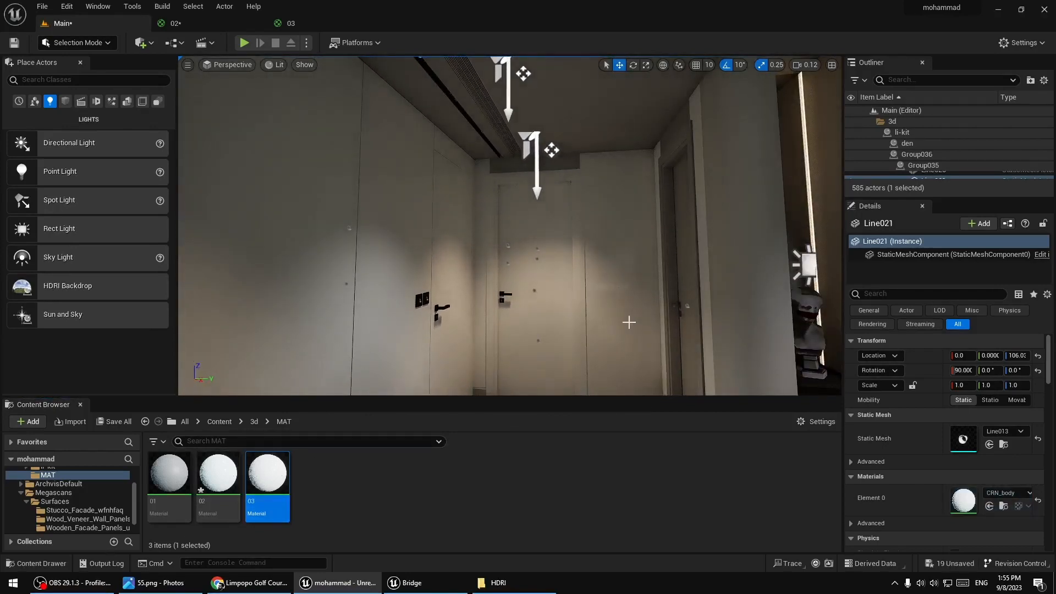
key("ctrl+z")
Locate the stucco facade material used on the kitchen wall and apply it to another wall surface.
key("s")
right_click_drag(627, 323, 308, 330)
left_click(546, 226)
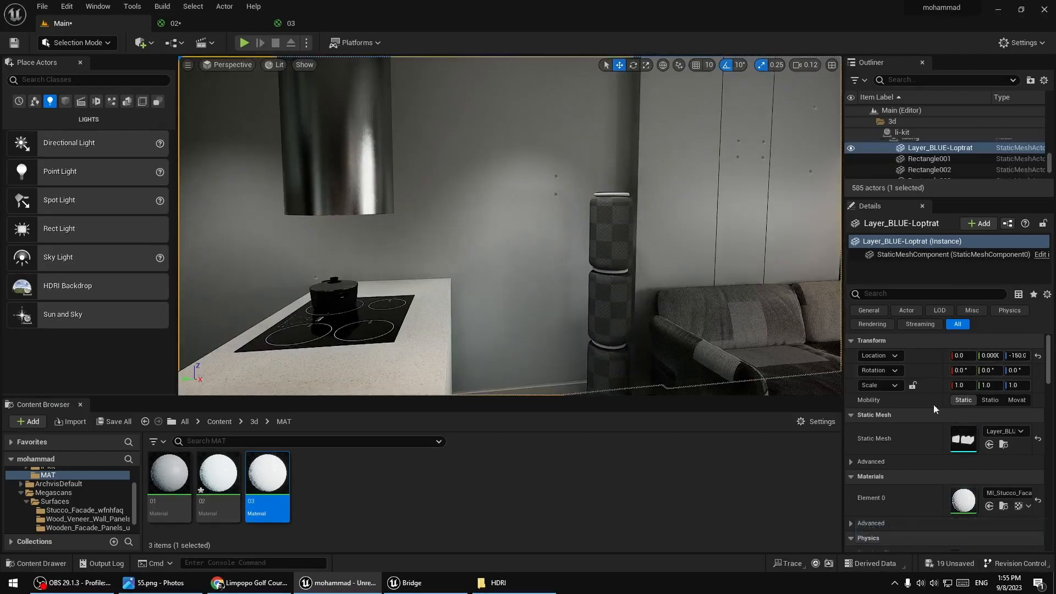
left_click(1003, 505)
right_click_drag(588, 165, 787, 99)
left_click_drag(169, 475, 500, 242)
Locate material 03 from the TV wall panel and apply it to the wall panels behind the sofa.
right_click_drag(488, 269, 165, 226)
right_click_drag(539, 342, 636, 213)
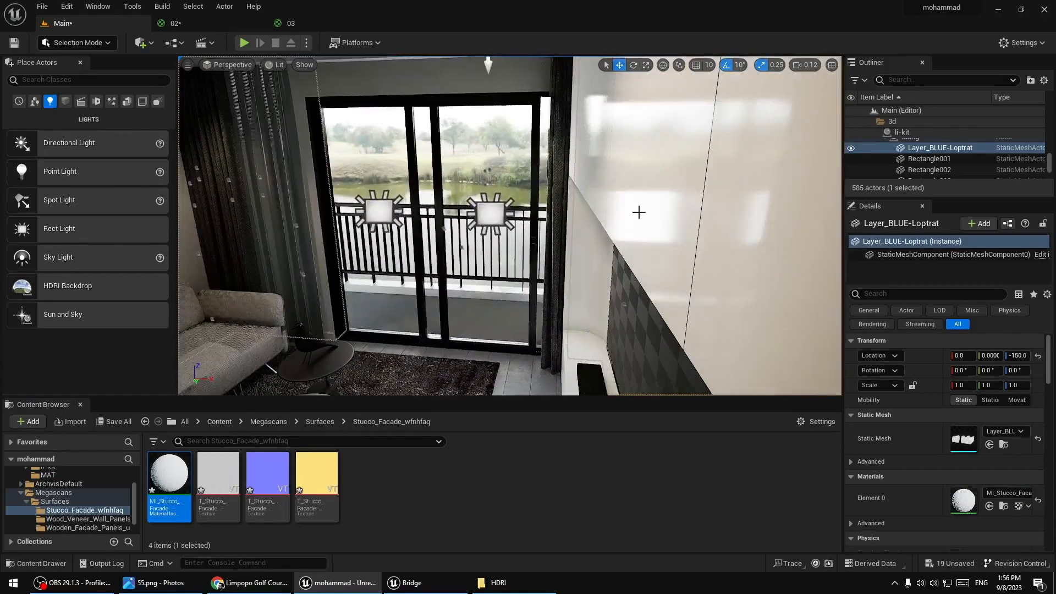
left_click(637, 212)
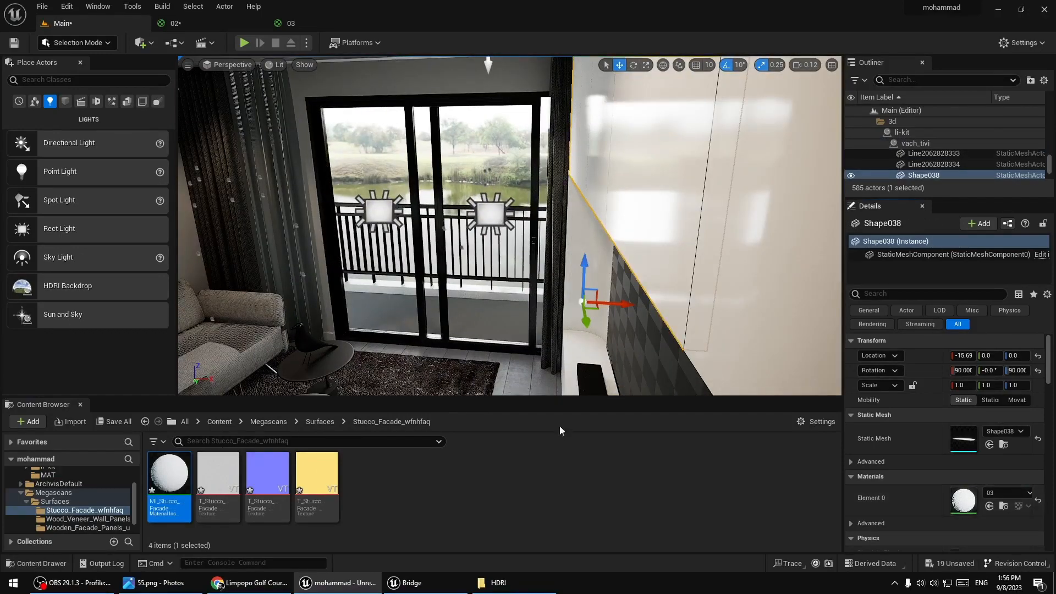
left_click(1010, 510)
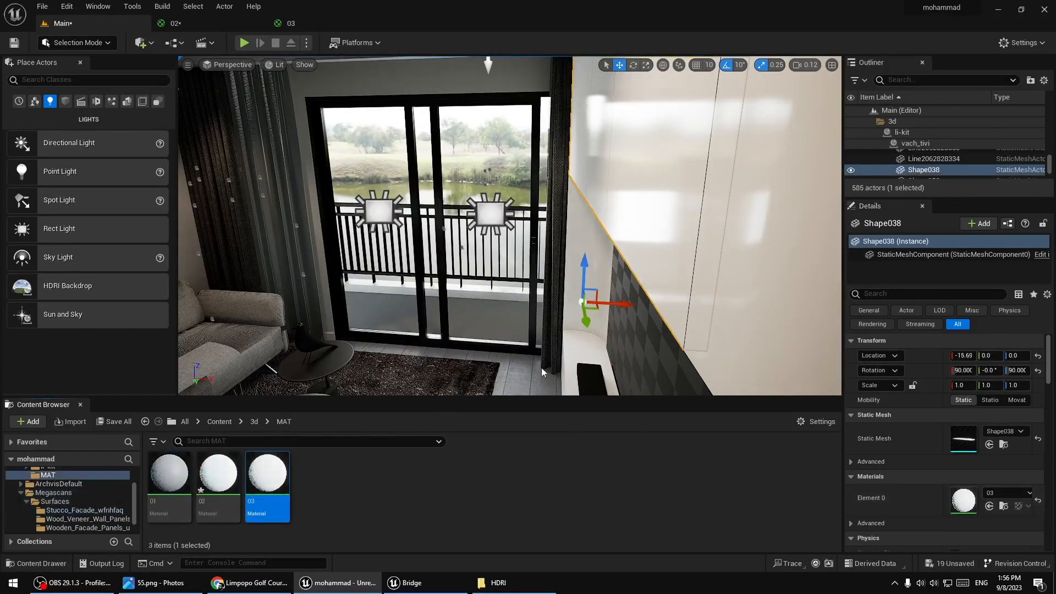
right_click_drag(385, 82, 332, 88)
scroll(333, 89, "up", 2)
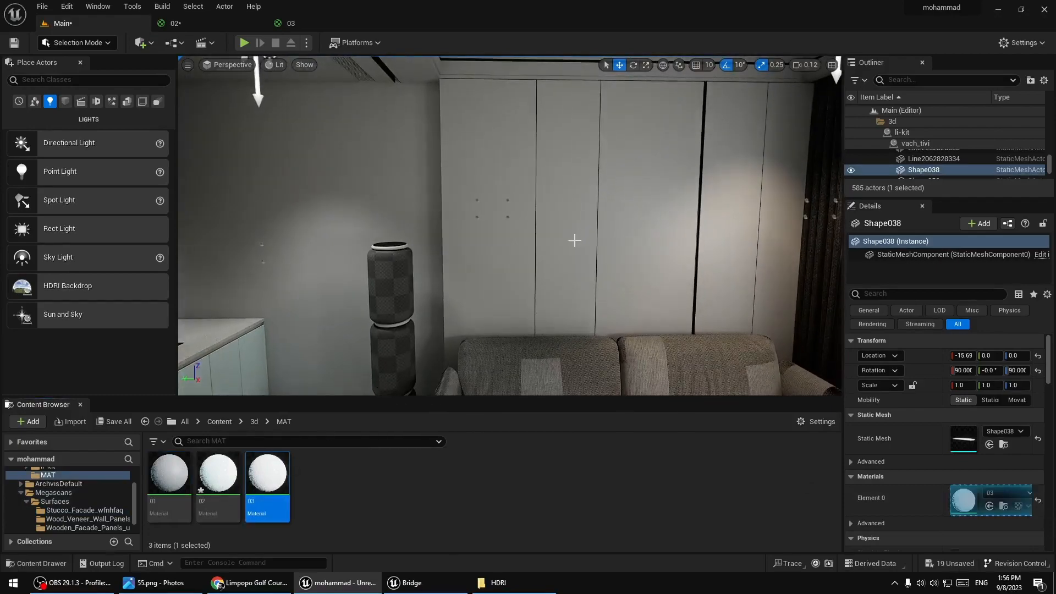
left_click_drag(574, 240, 575, 241)
right_click_drag(574, 240, 660, 179)
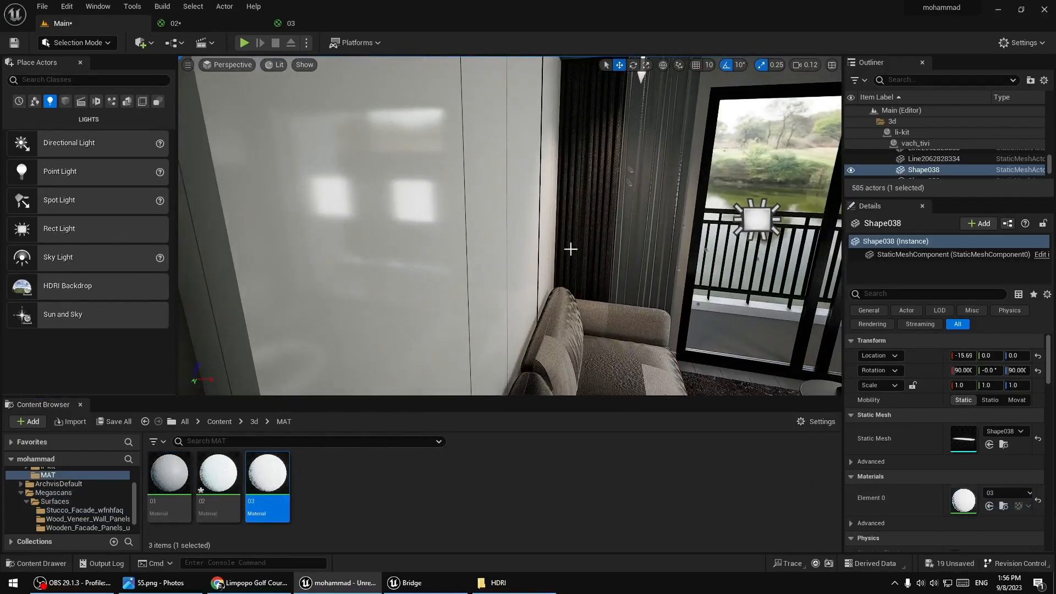
Apply material 03 to the upper and lower doors and side panels of the tall cabinet near the hallway.
right_click_drag(570, 249, 392, 400)
left_click_drag(274, 466, 451, 267)
left_click_drag(284, 490, 455, 317)
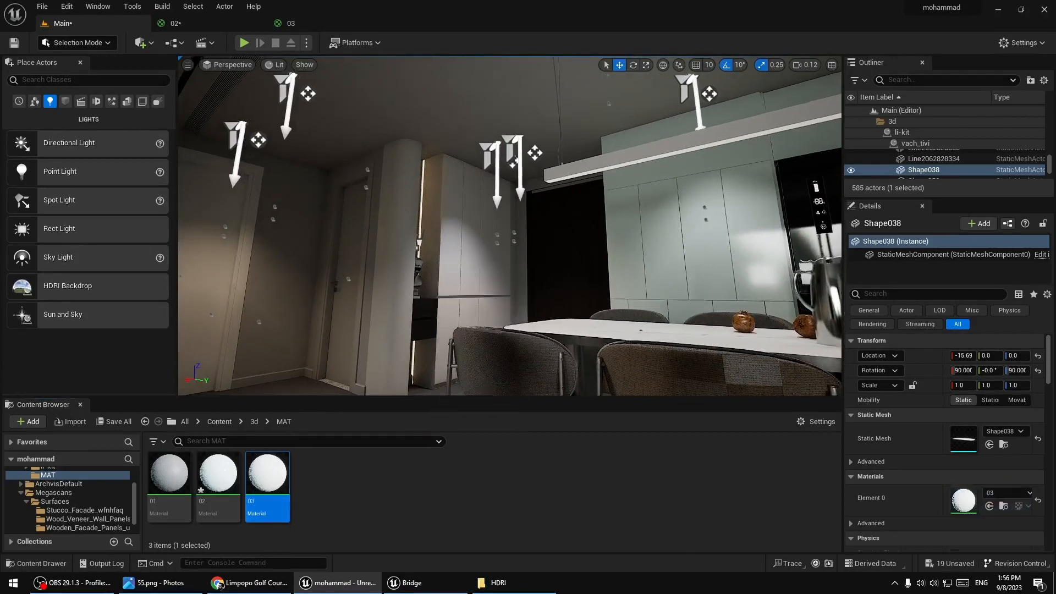
right_click_drag(454, 317, 404, 302)
left_click_drag(270, 479, 445, 335)
right_click_drag(445, 335, 402, 371)
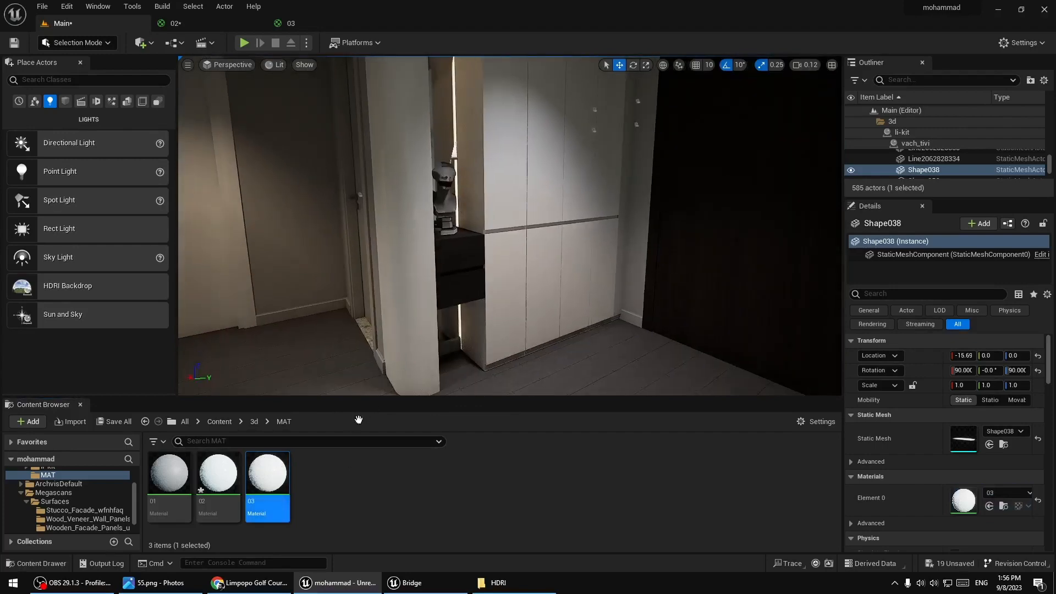
left_click_drag(267, 477, 479, 331)
right_click_drag(559, 318, 374, 281)
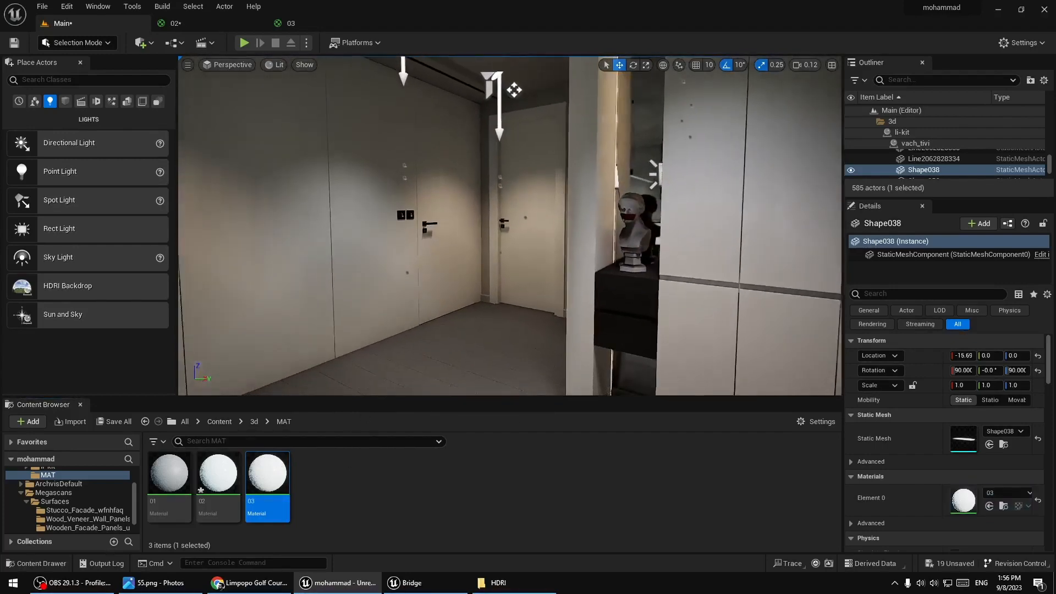
Review the hallway, kitchen and sofa area, and save the Main level.
left_click_drag(601, 234, 601, 234)
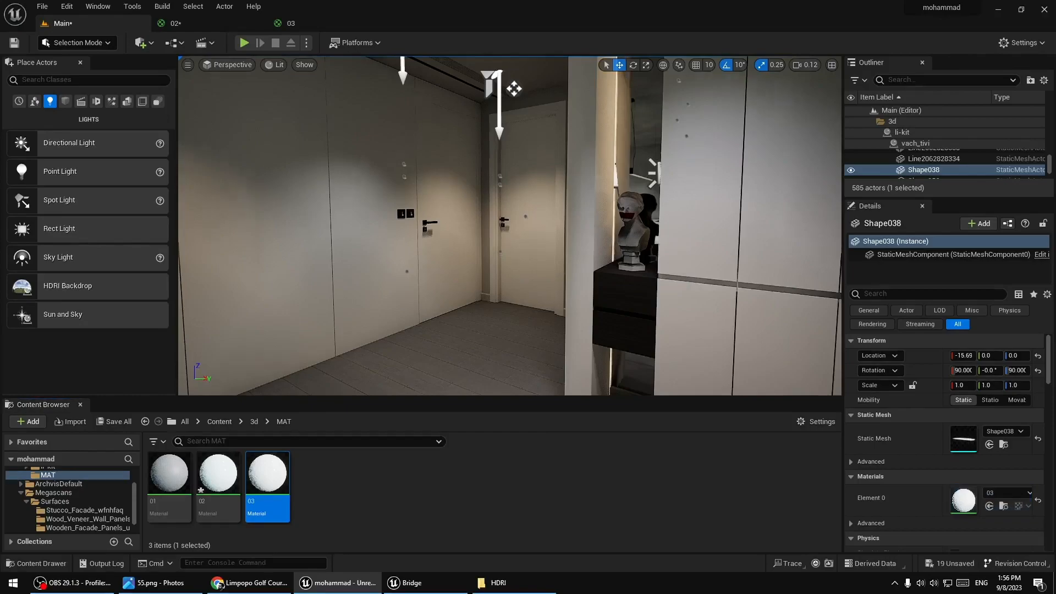
right_click_drag(601, 233, 538, 255)
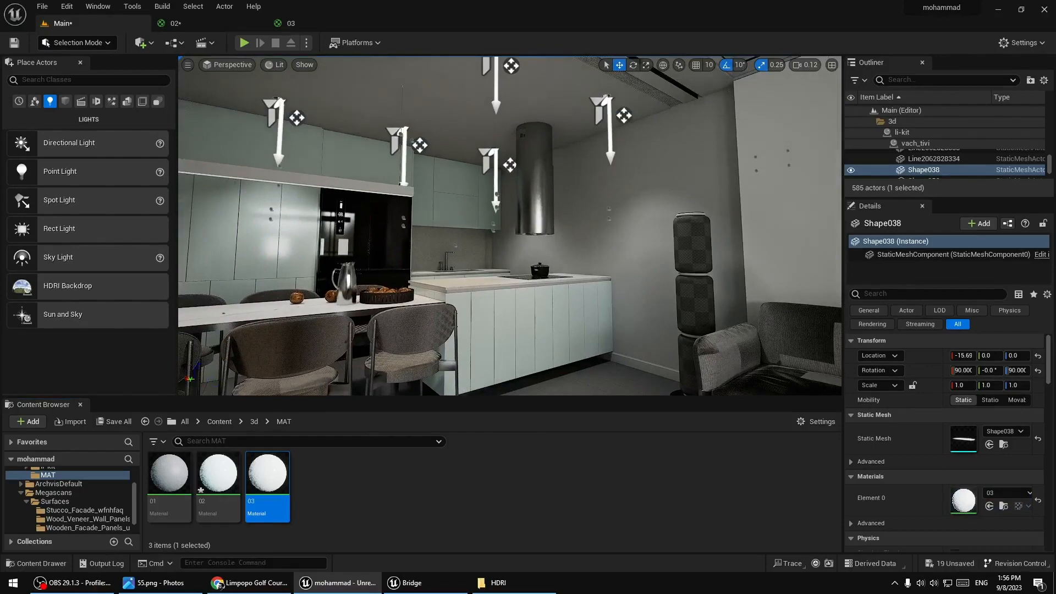
right_click_drag(510, 209, 633, 250)
key("a")
key("ctrl+s")
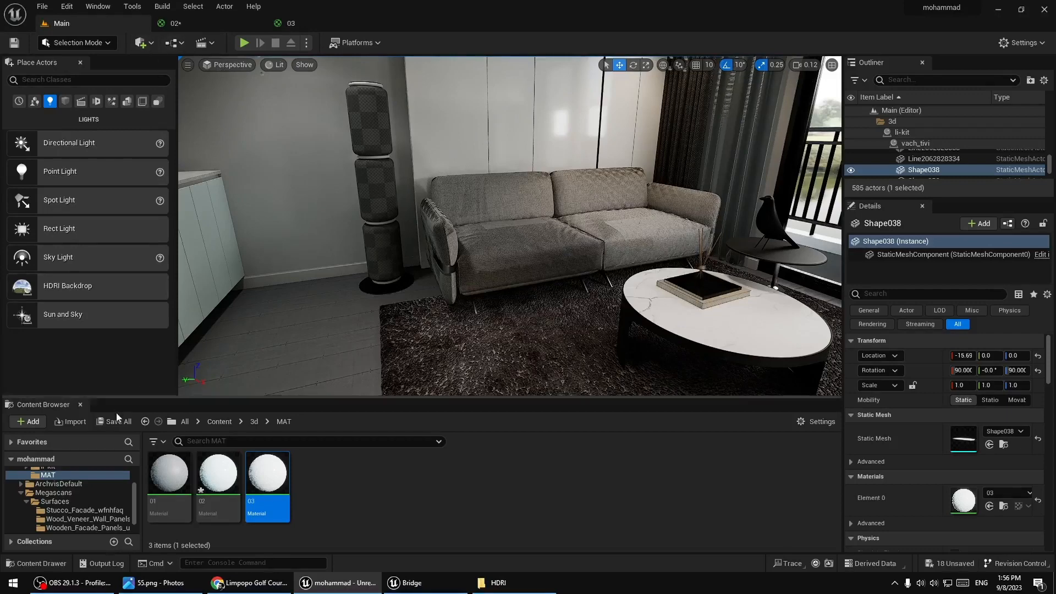
left_click(114, 422)
left_click(611, 416)
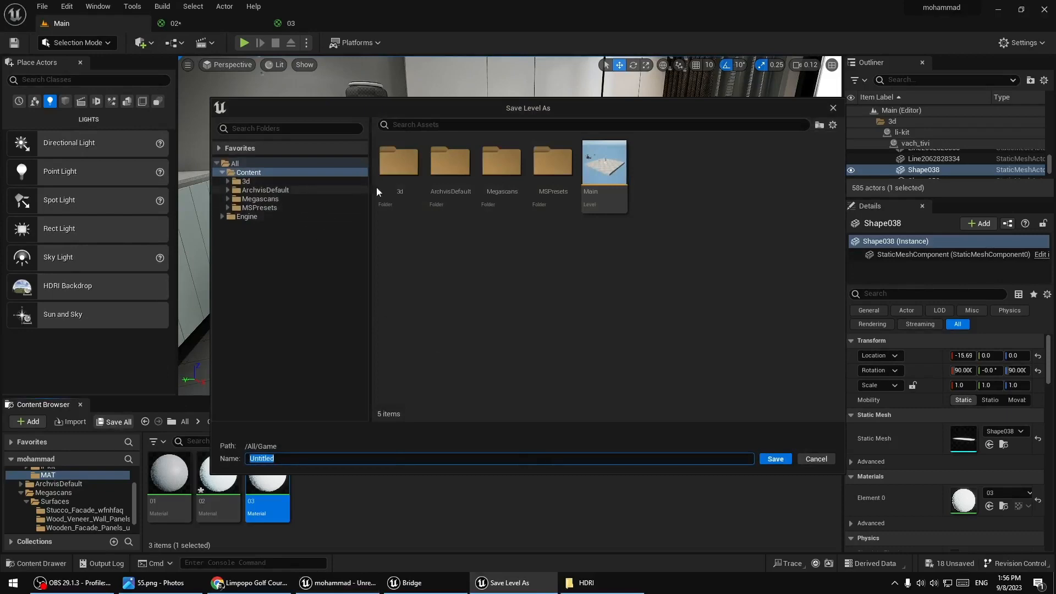
left_click(816, 458)
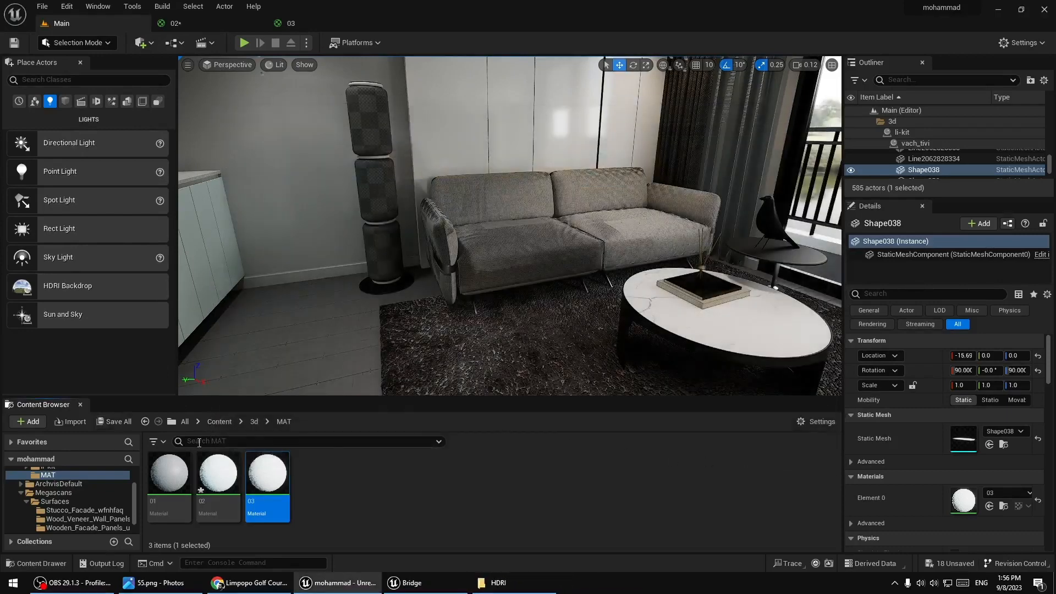
Save all modified content except the Main_Auto1 autosave level.
left_click(114, 422)
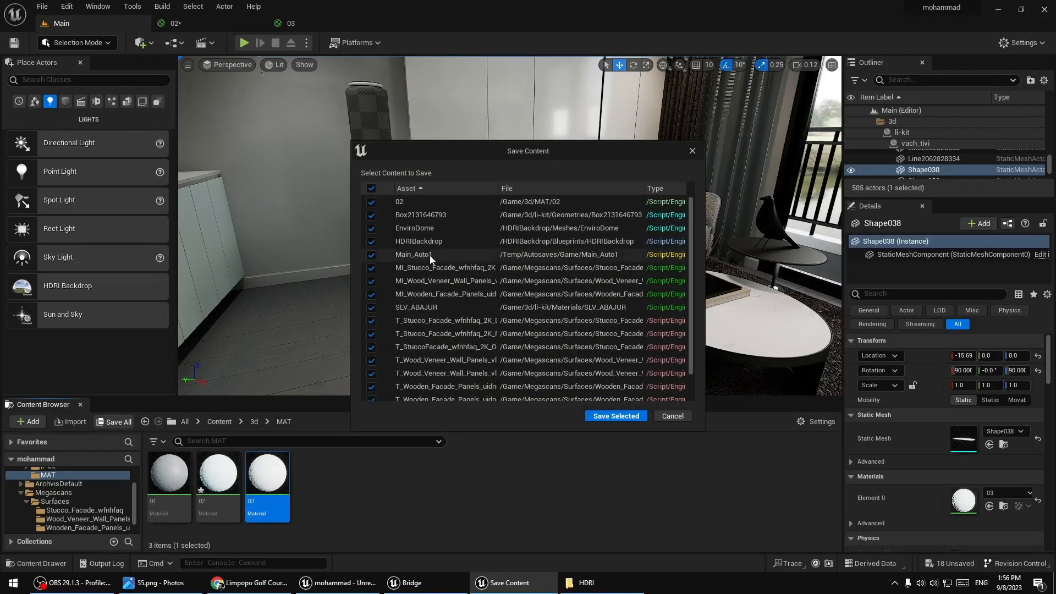
left_click(373, 254)
scroll(438, 297, "down", 2)
left_click(610, 417)
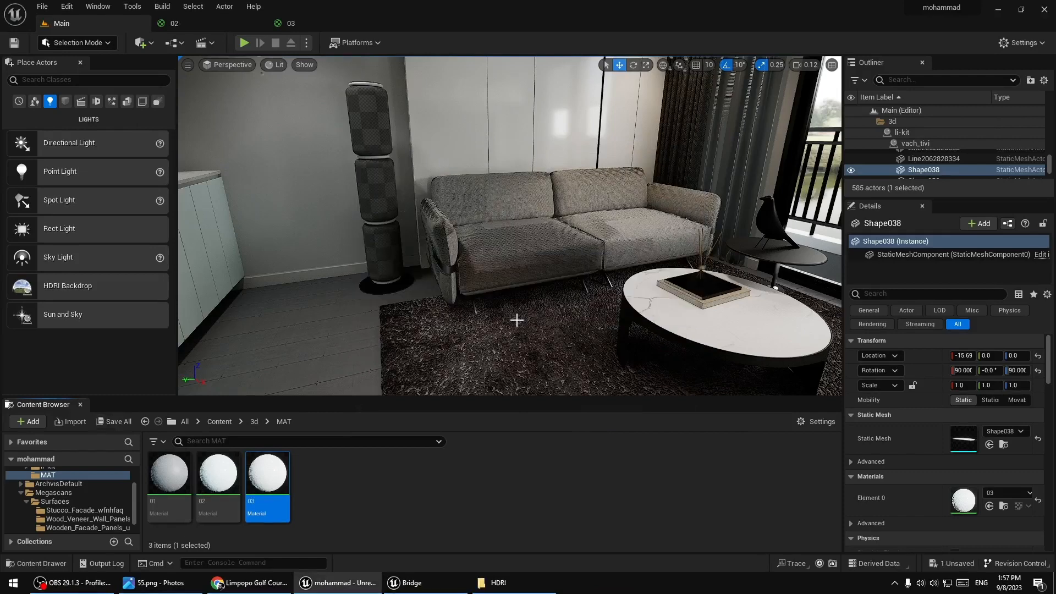
Duplicate material 03 in the MAT folder and name the copy 04.
right_click_drag(321, 336, 380, 321)
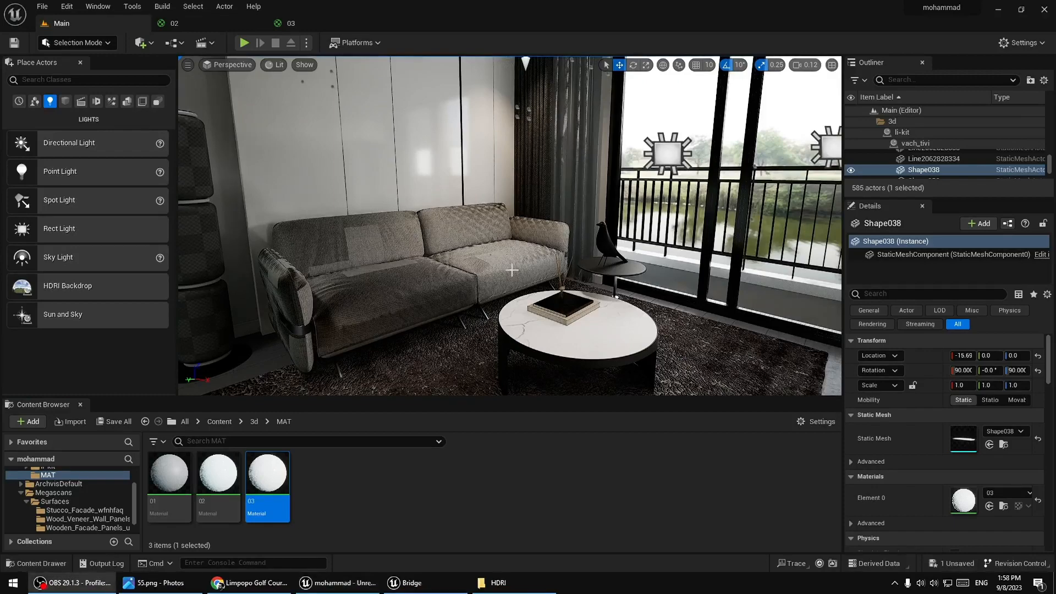
right_click_drag(512, 271, 537, 316)
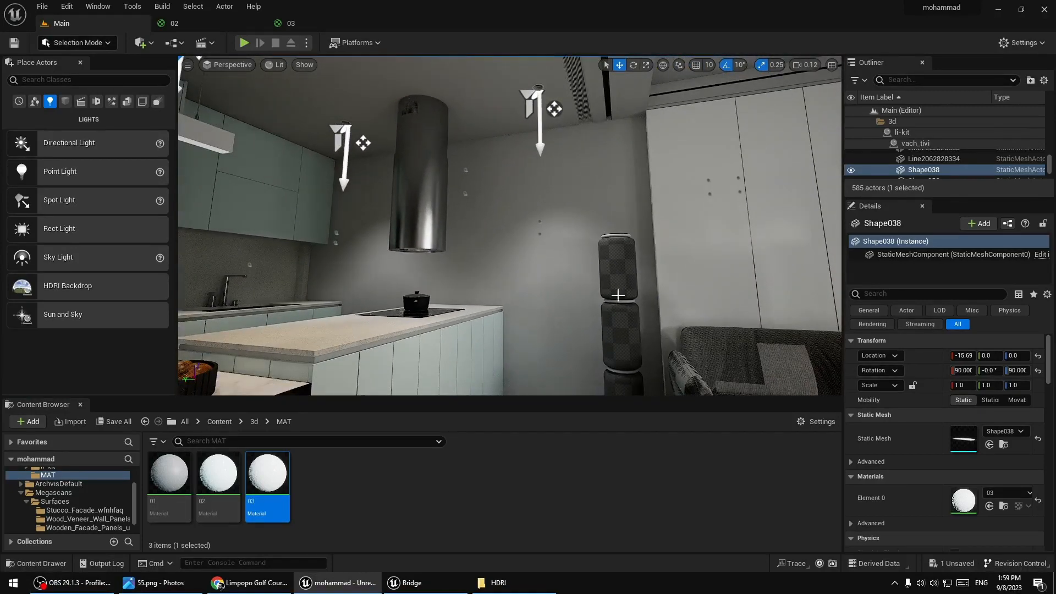
right_click_drag(601, 259, 612, 306)
key("w")
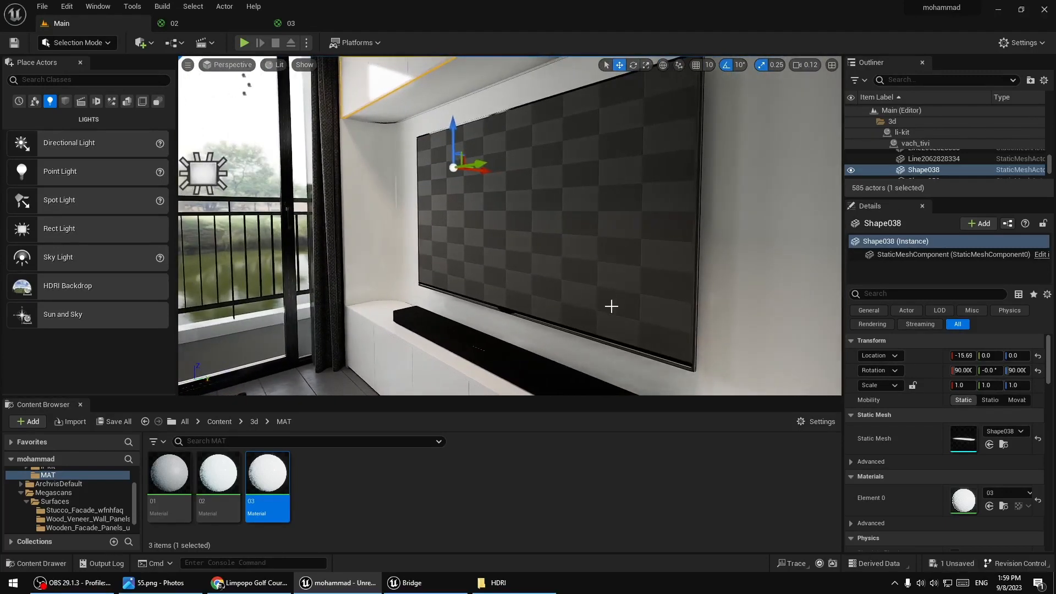
right_click(385, 495)
left_click(341, 496)
right_click(281, 476)
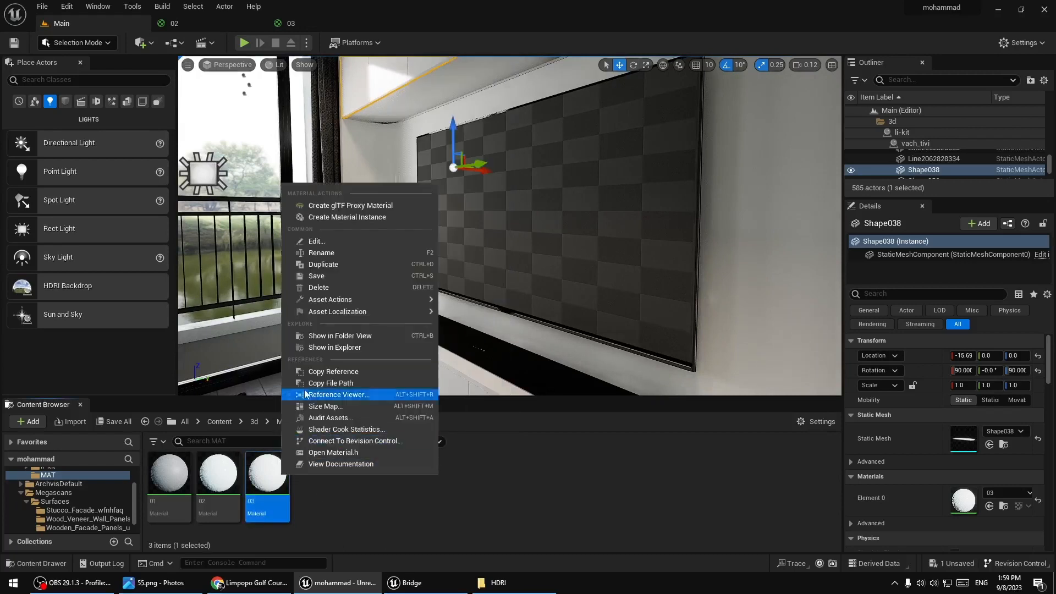
left_click(328, 256)
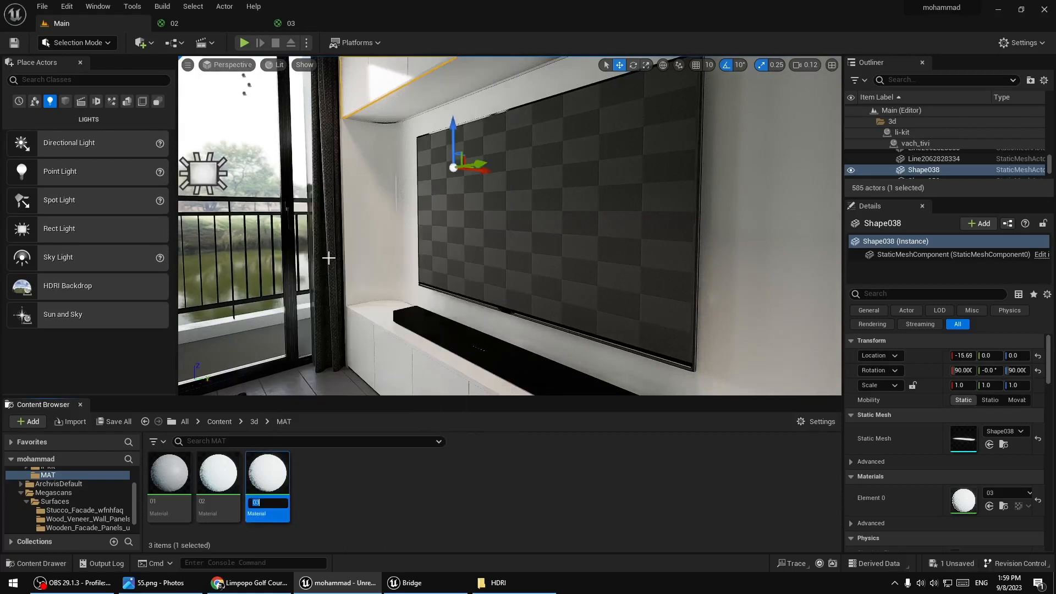
right_click(285, 475)
left_click(330, 267)
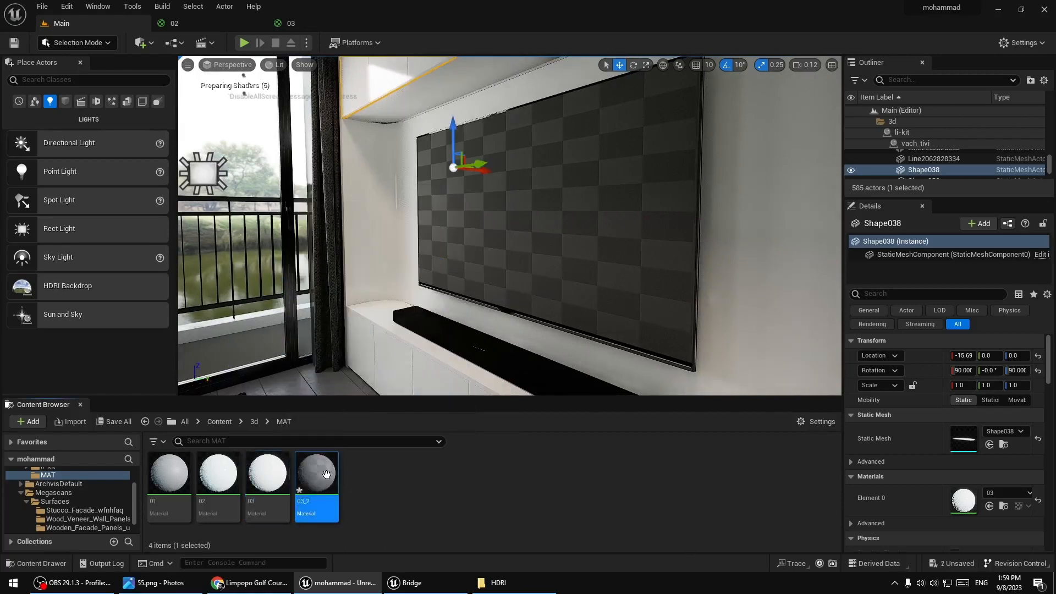
left_click(307, 502)
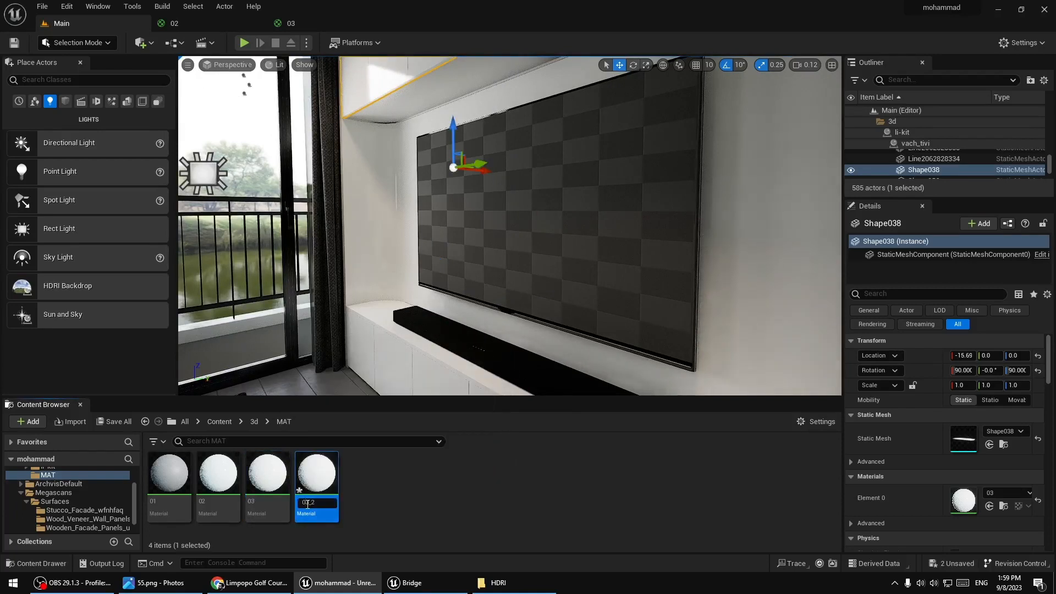
type("04")
key("Return")
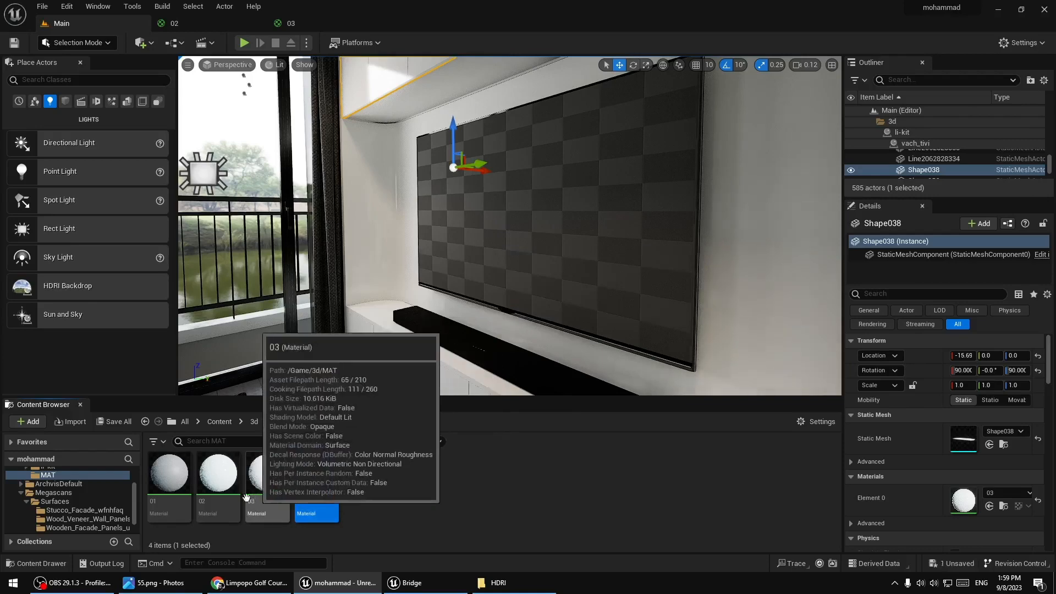
Open material 04, set its base colour to dark grey with a value of 0.041667, and apply the change.
double_click(337, 483)
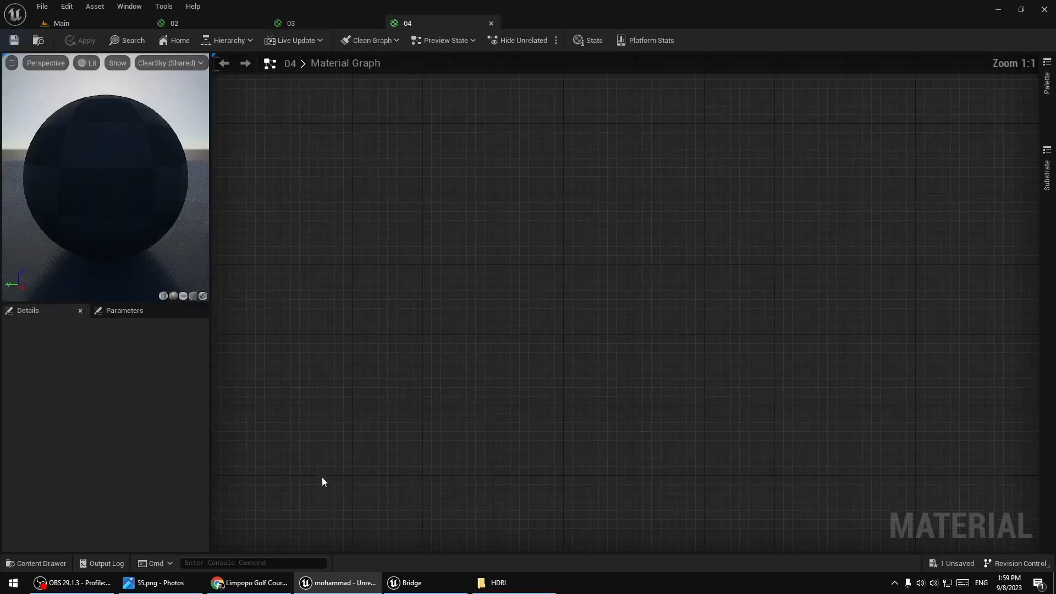
right_click_drag(371, 245, 378, 287)
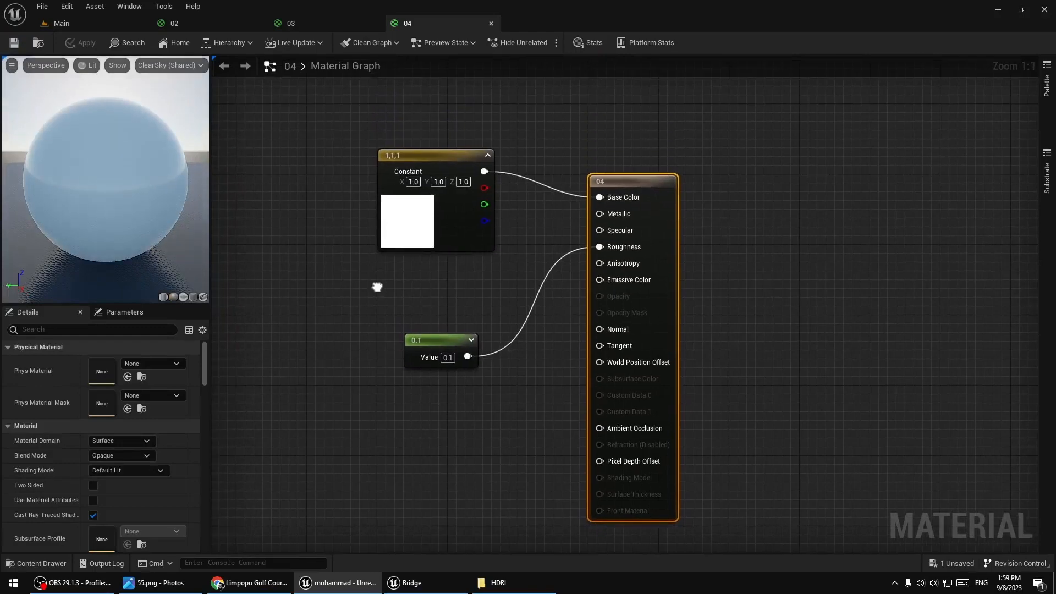
double_click(415, 226)
left_click(576, 370)
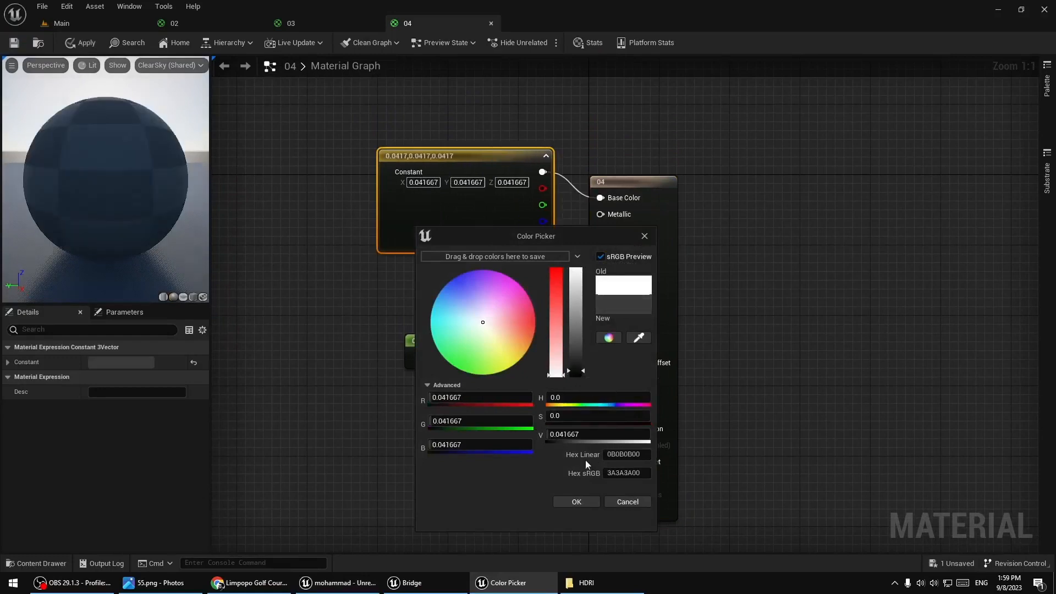
left_click(576, 501)
left_click(82, 43)
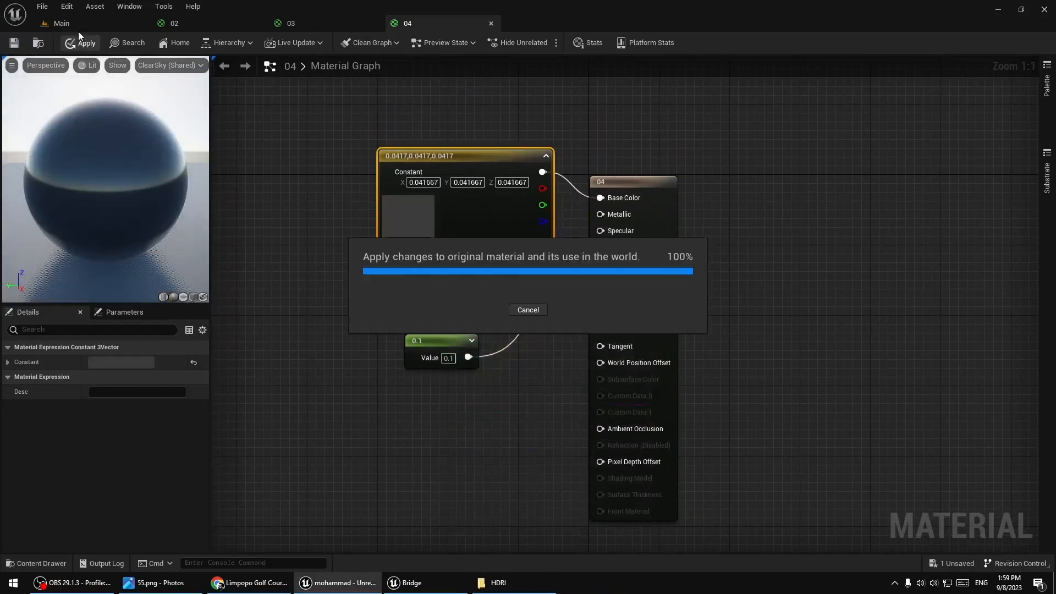
Close the editors of materials 02 and 03, and assign material 04 to the TV screen in the level.
left_click(258, 23)
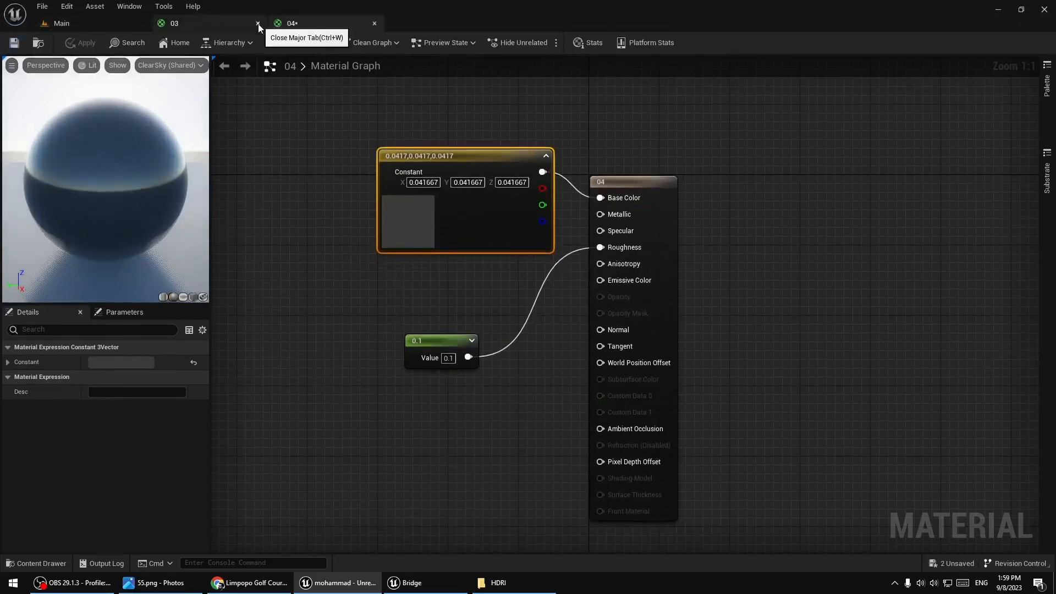
left_click(258, 23)
left_click(146, 24)
left_click_drag(319, 477, 517, 258)
Set material 04's roughness to 0.5, add a second constant node above it, apply the changes and check the TV screen.
left_click(226, 23)
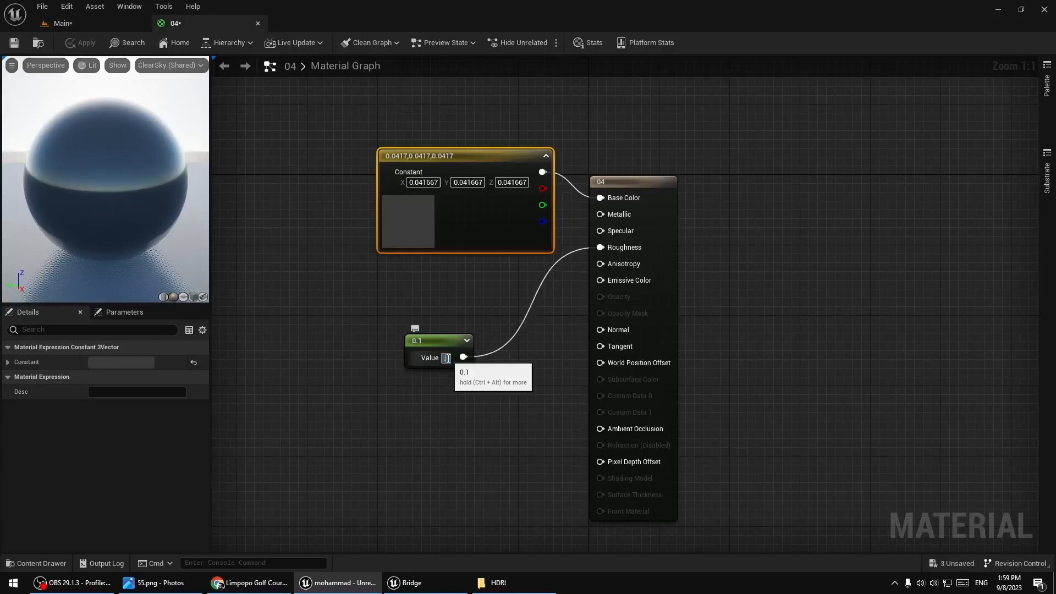
type("0.5")
key("Return")
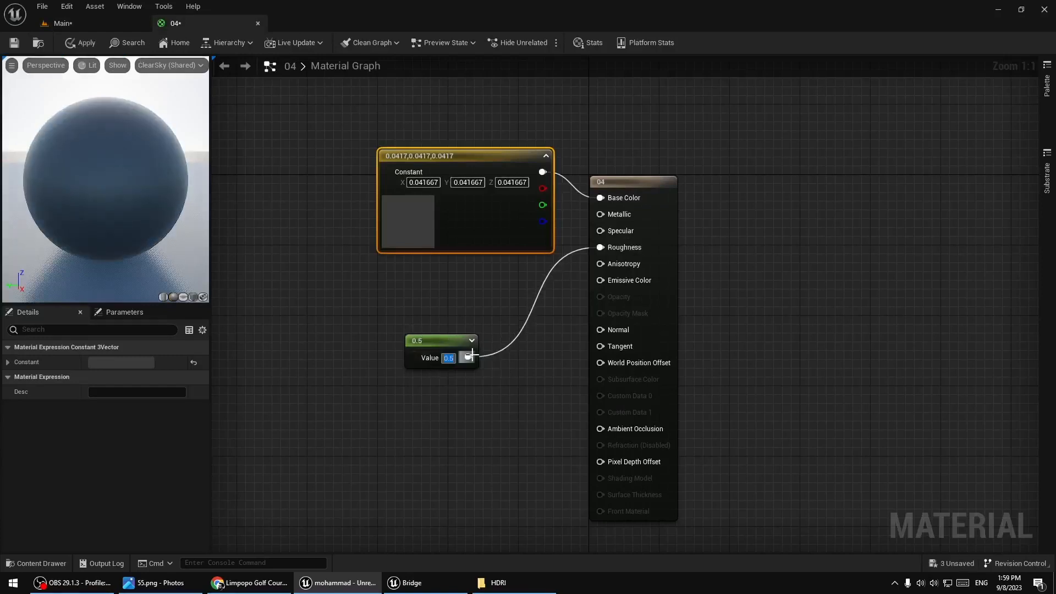
left_click(453, 292)
left_click(436, 276)
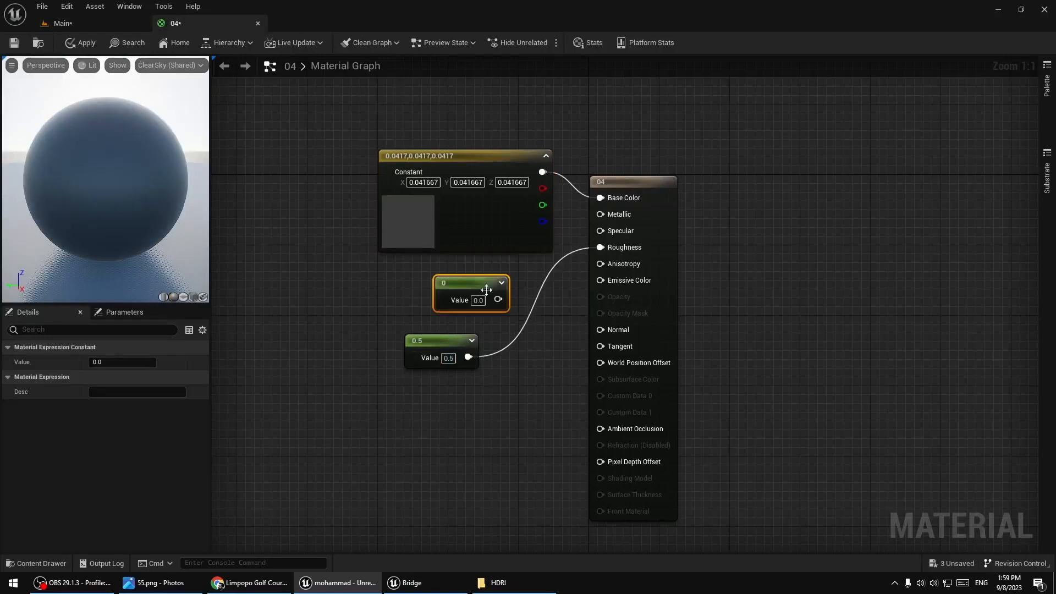
left_click(83, 42)
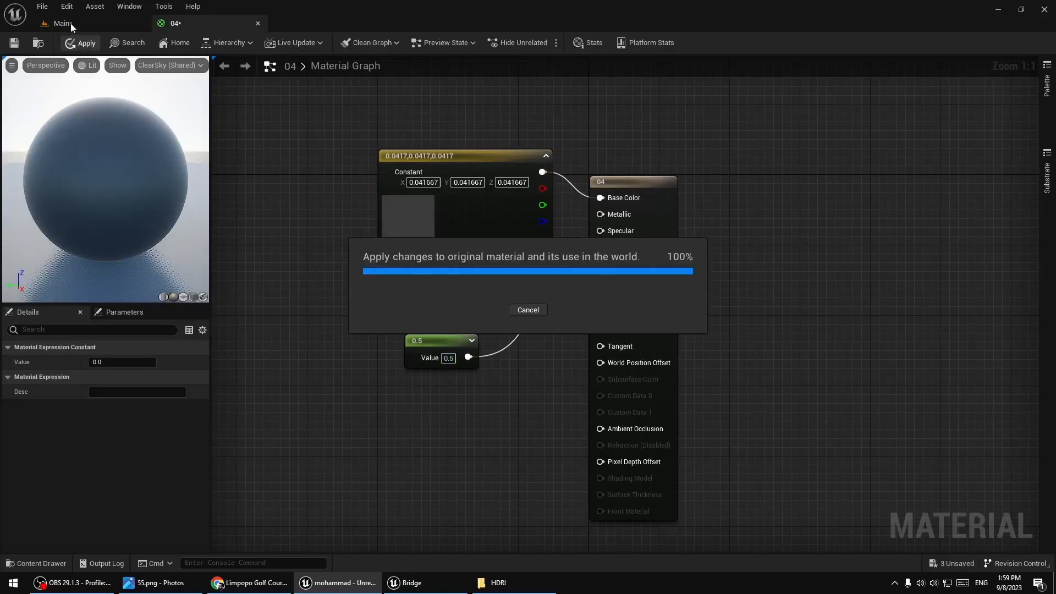
left_click(71, 22)
right_click_drag(538, 240, 682, 99)
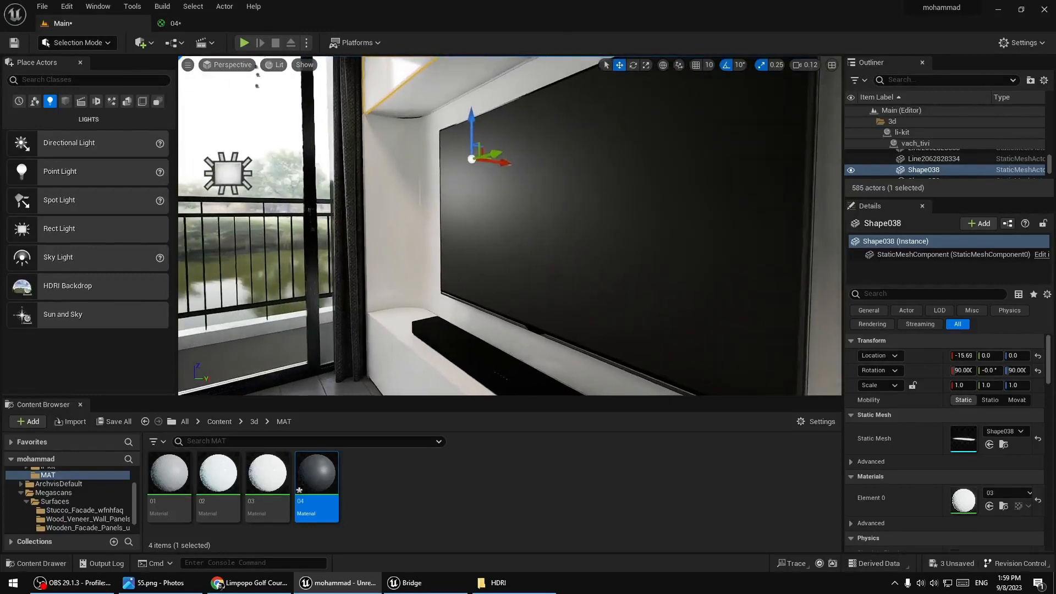
Connect the new constant node to material 04's Metallic input, set its value to 0.6 and apply the changes.
left_click(187, 23)
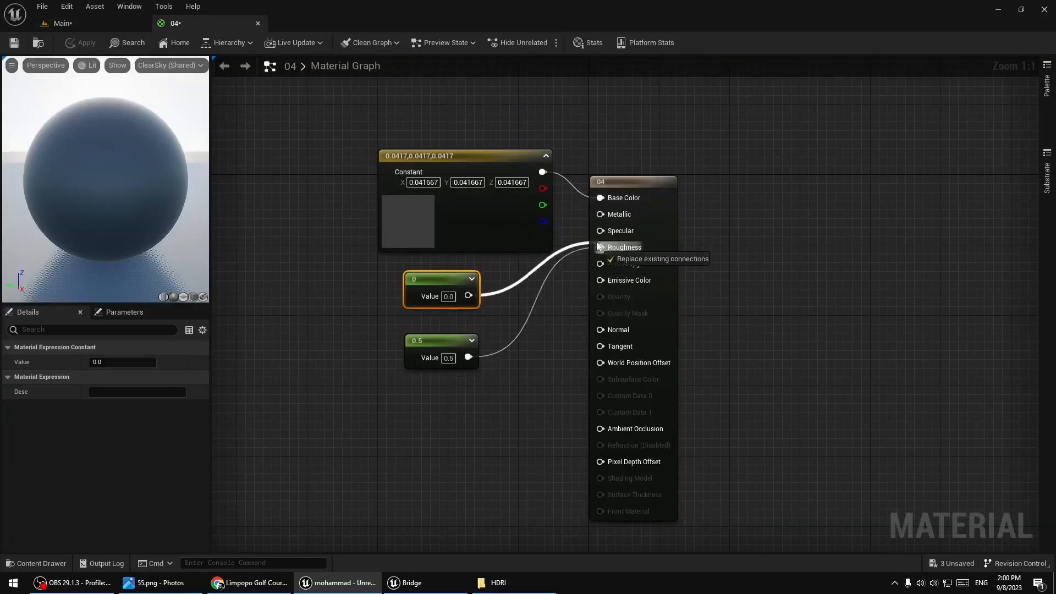
left_click_drag(598, 246, 601, 214)
left_click_drag(512, 152, 468, 116)
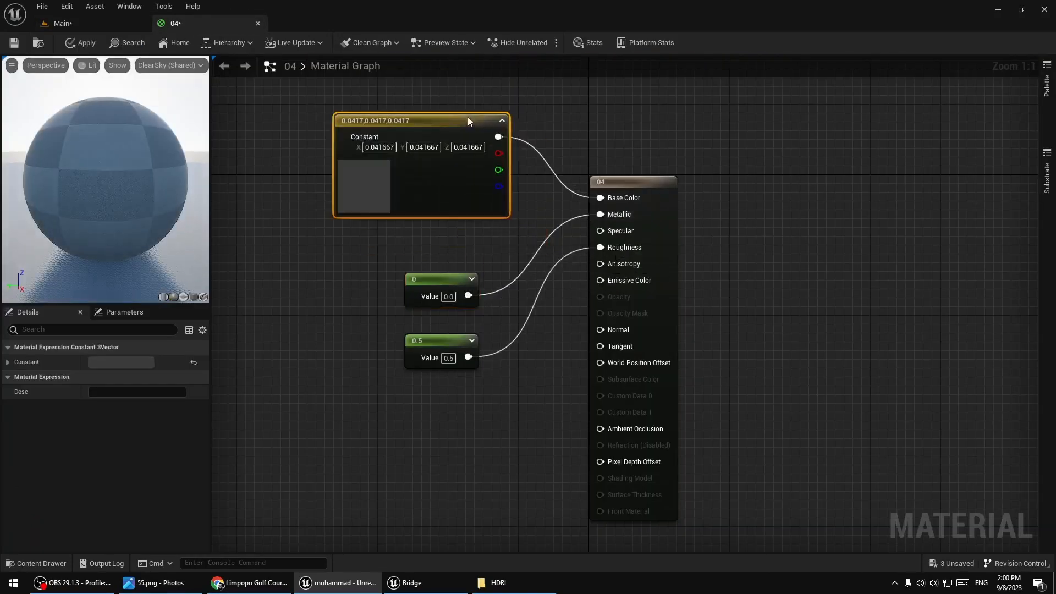
left_click(449, 297)
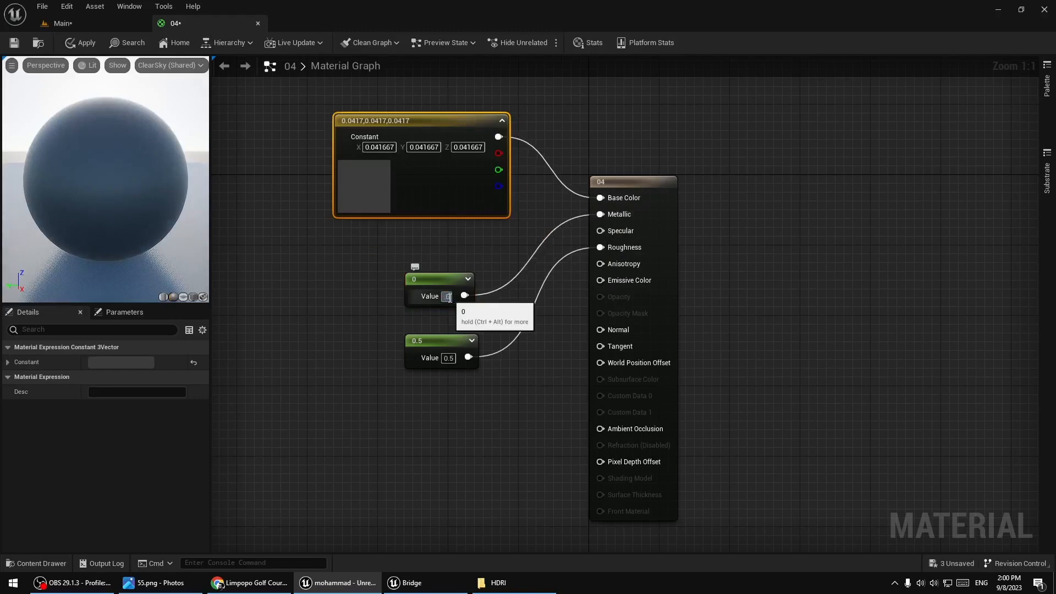
type("0.6")
key("Return")
left_click(75, 43)
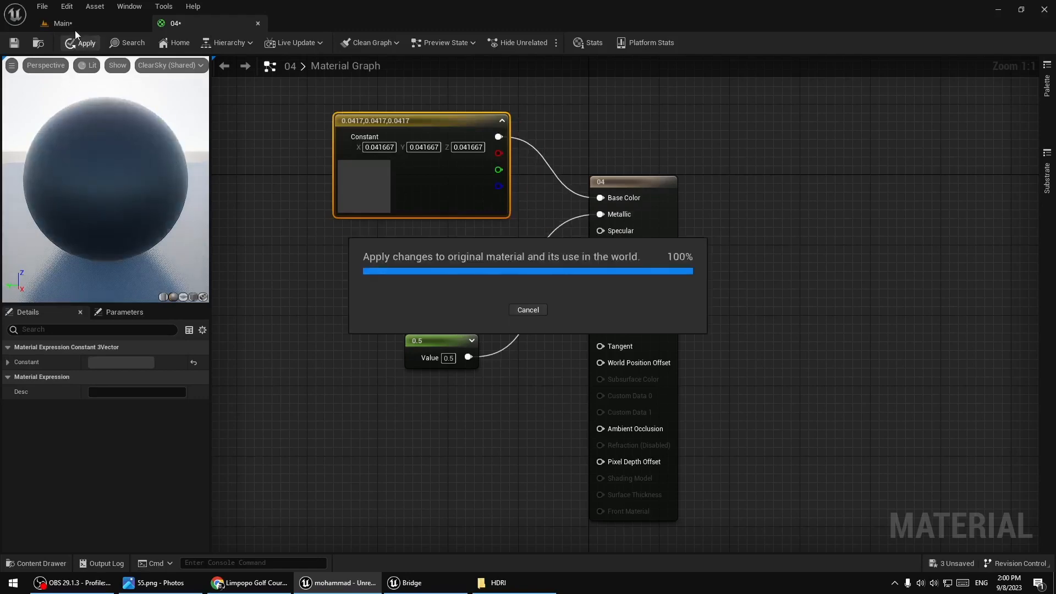
Assign material 04 to the TV's lower frame edge and to the soundbar on the cabinet beneath it.
left_click(81, 22)
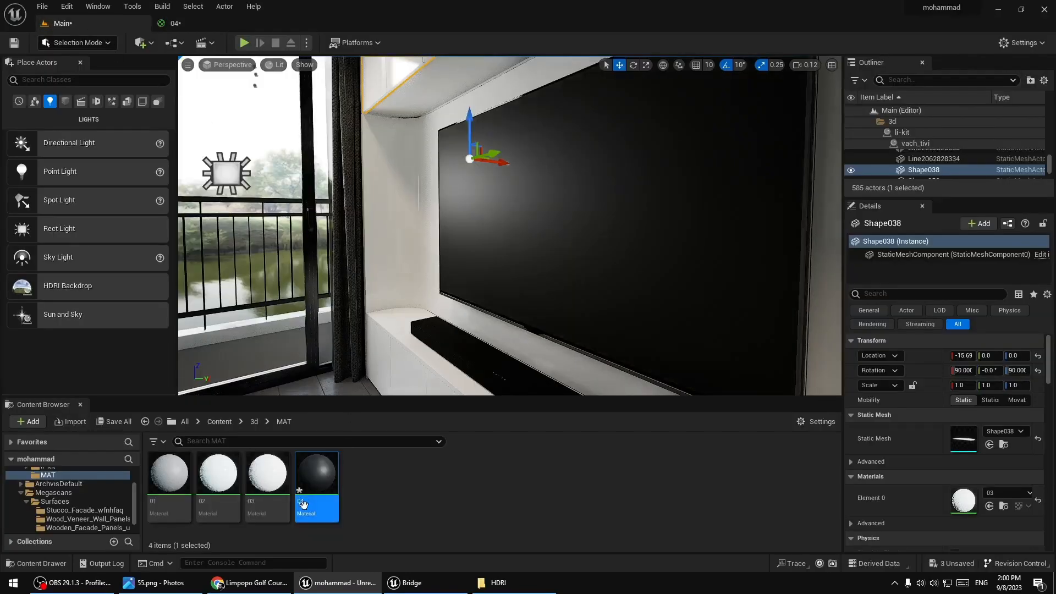
left_click_drag(303, 504, 490, 317)
right_click_drag(490, 317, 443, 309)
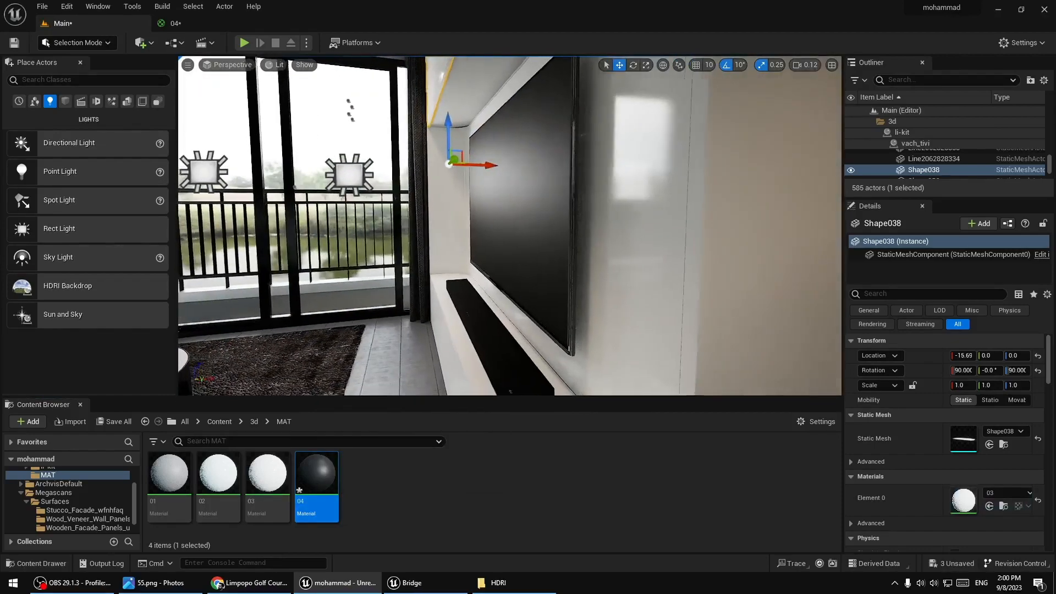
right_click_drag(567, 206, 579, 320)
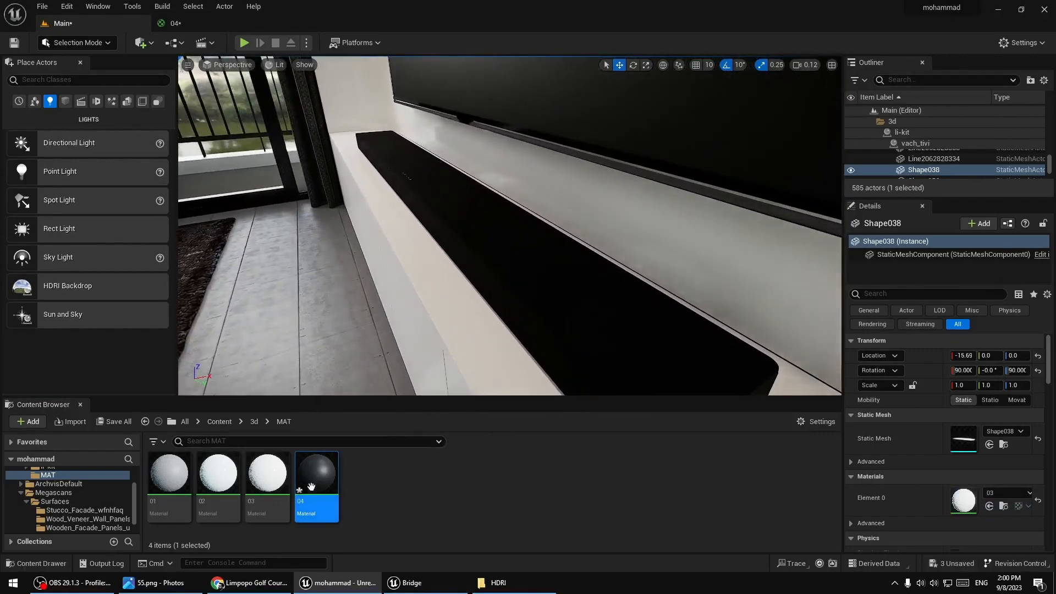
left_click_drag(311, 487, 533, 337)
Browse Quixel Bridge's metal surfaces down to the Gun category, and try a dark material on the soundbar in the level.
left_click(421, 582)
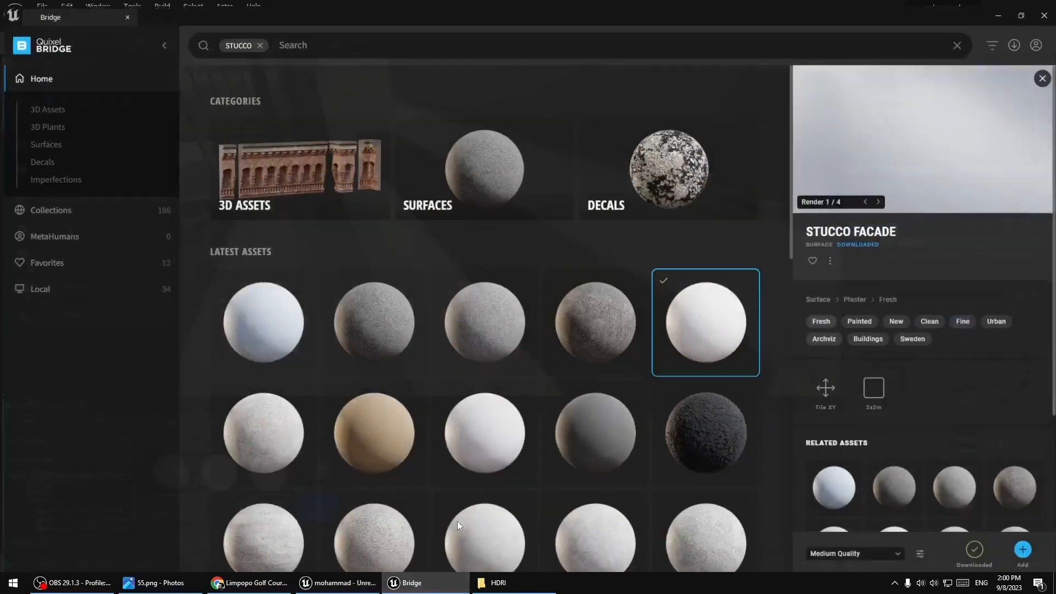
left_click(41, 140)
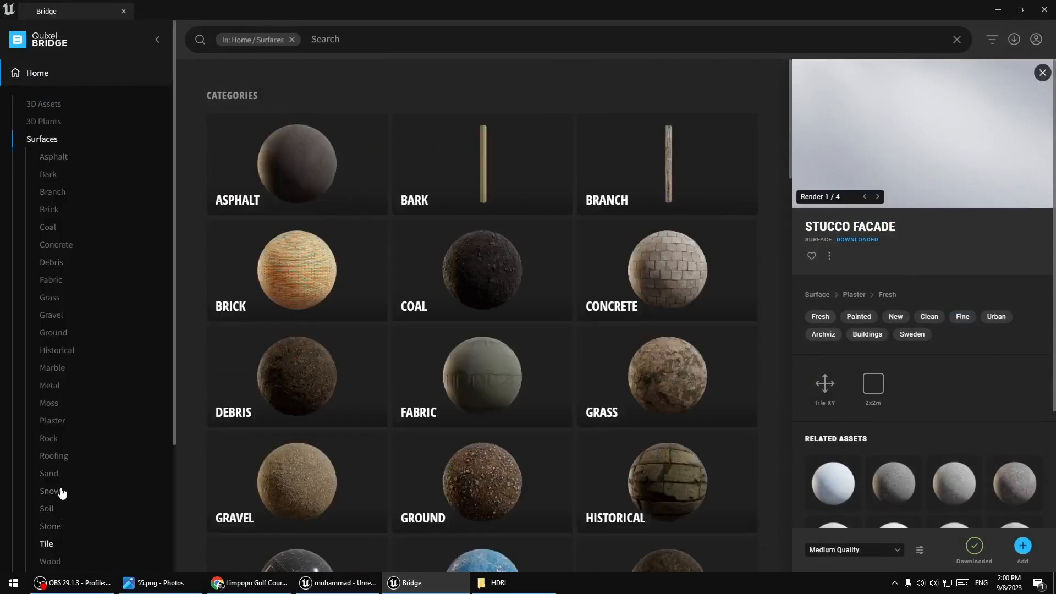
scroll(62, 492, "down", 2)
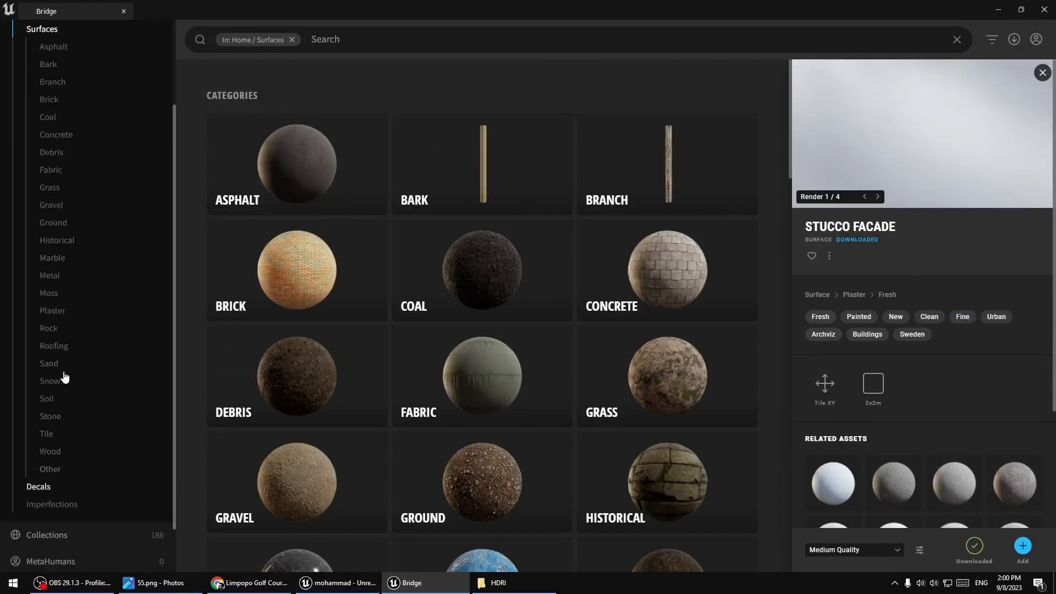
left_click(51, 276)
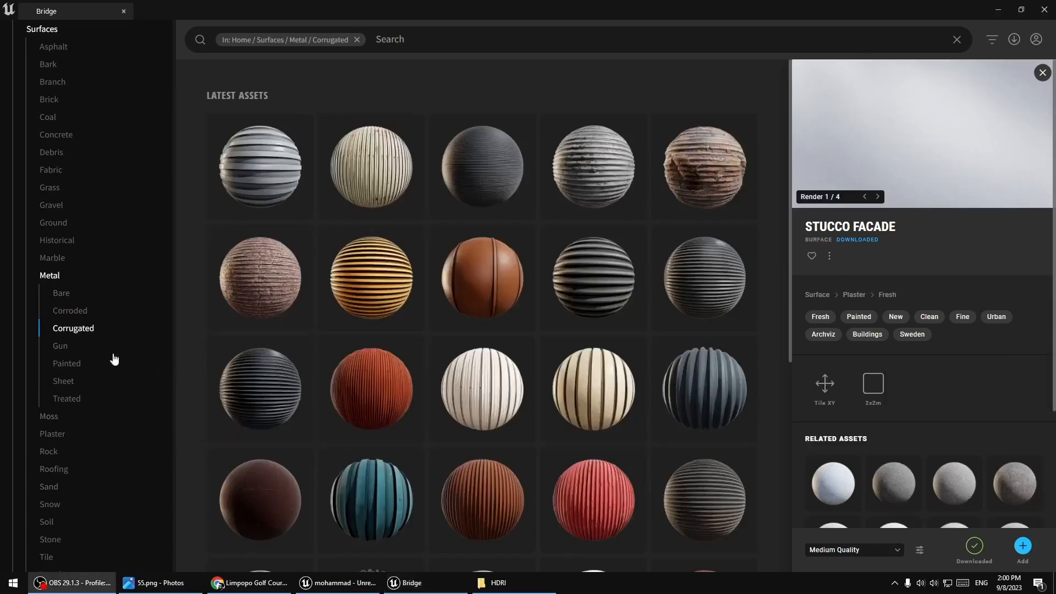
left_click(70, 312)
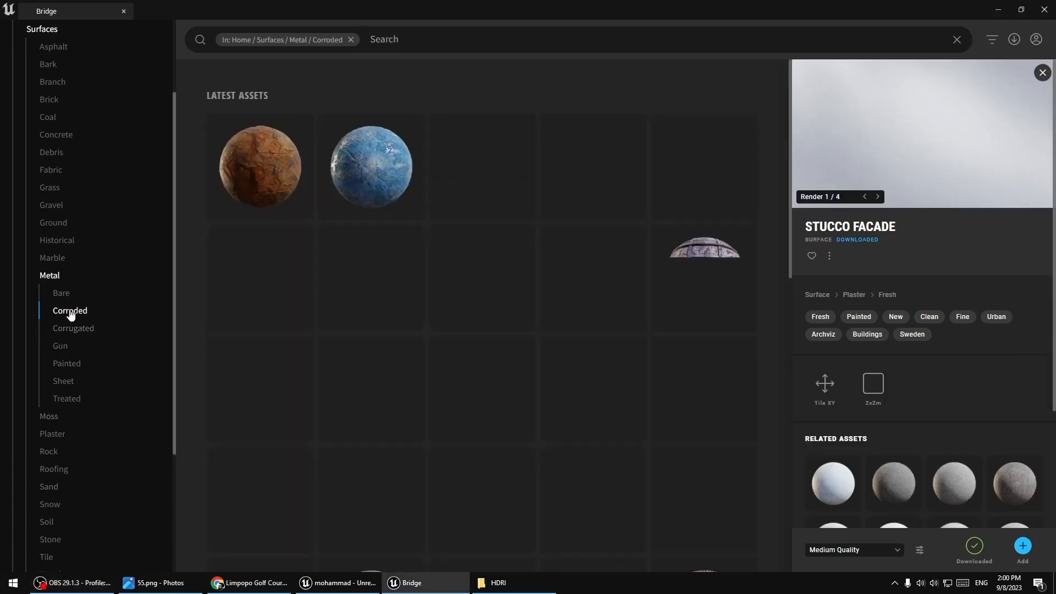
left_click(62, 348)
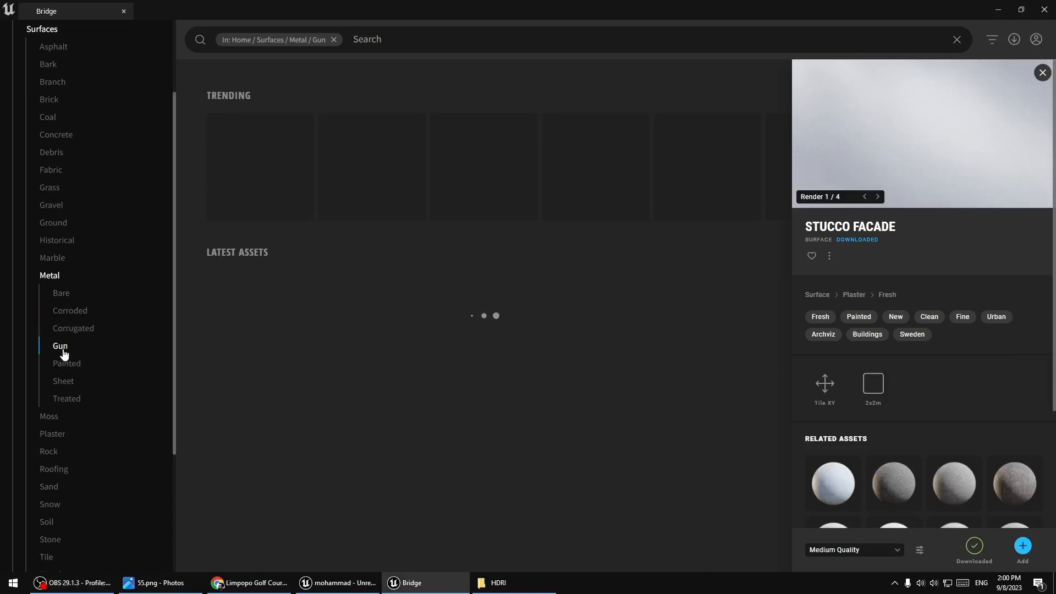
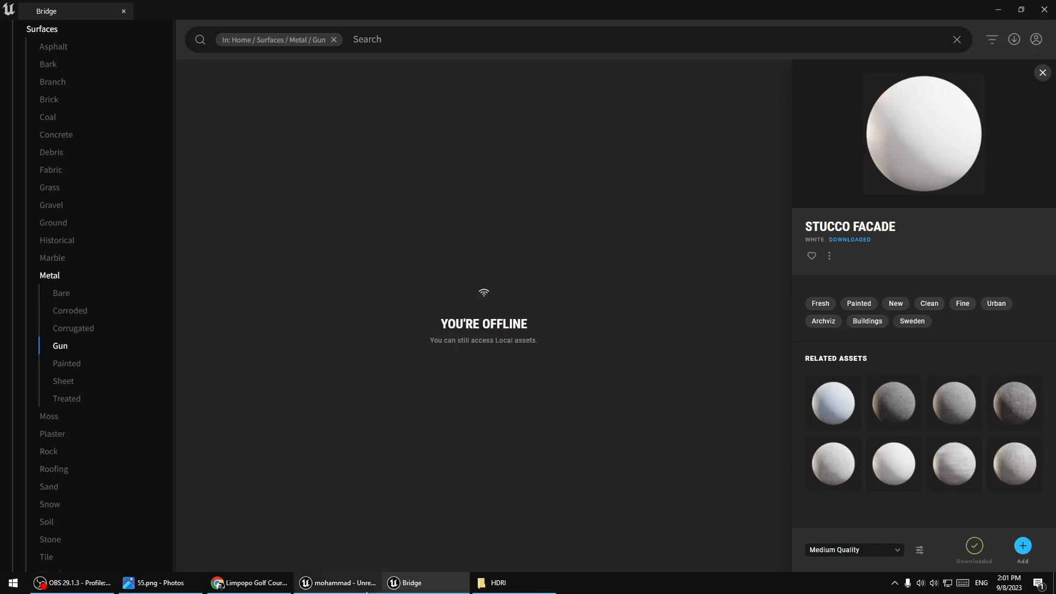
left_click(412, 583)
left_click_drag(324, 477, 490, 280)
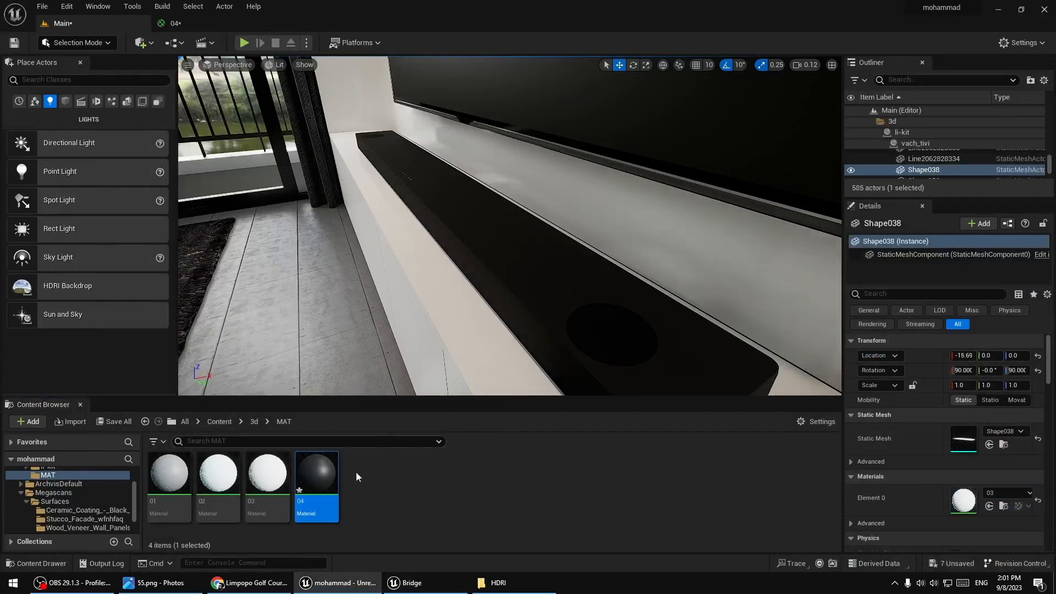
Export the Painted Gun Metal surface from Bridge's Gun category to the project at medium quality.
left_click(412, 583)
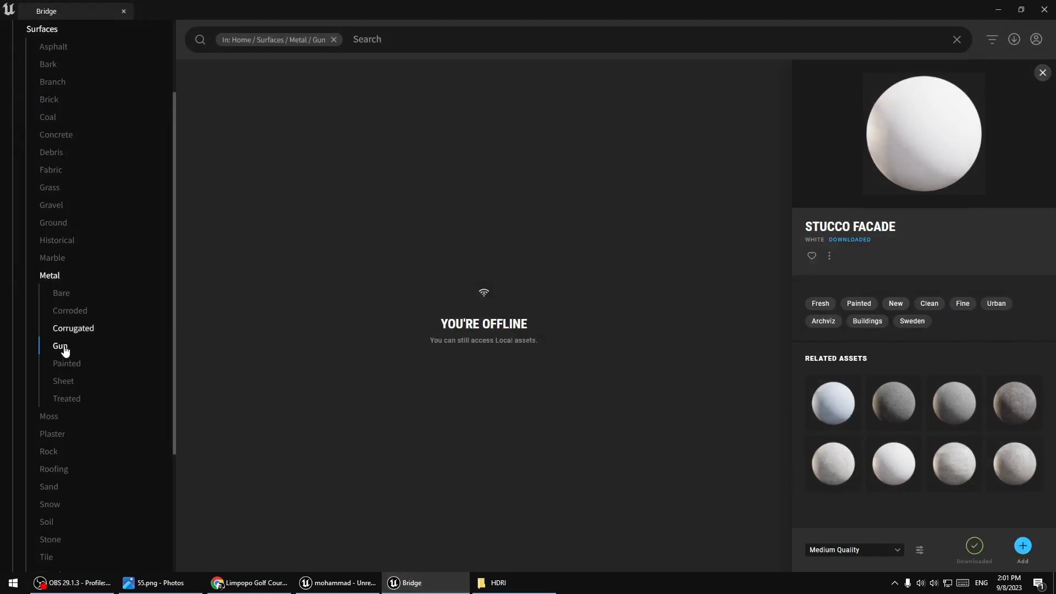
left_click(266, 300)
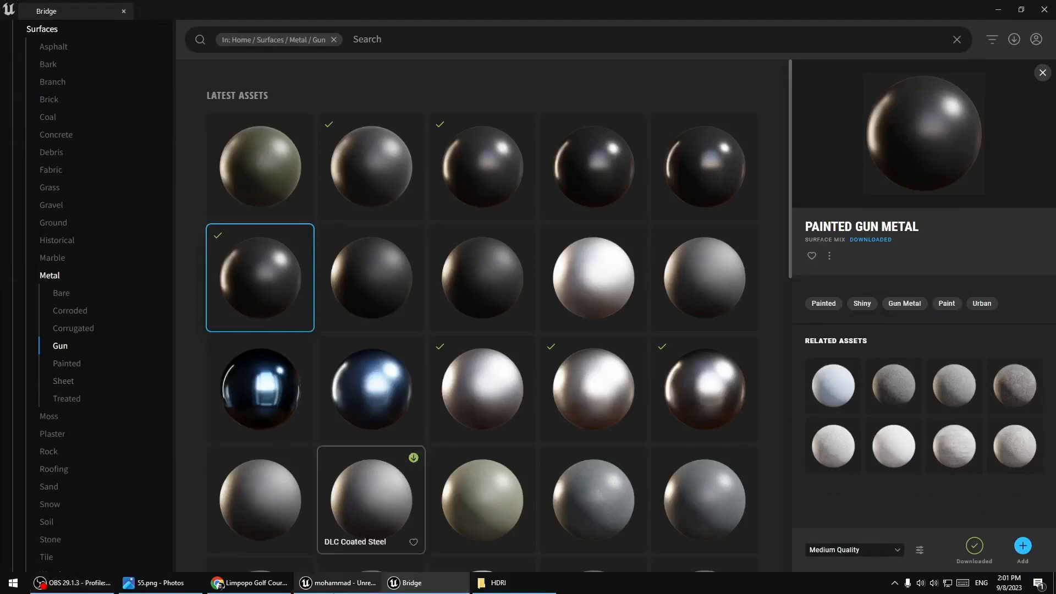
left_click(338, 583)
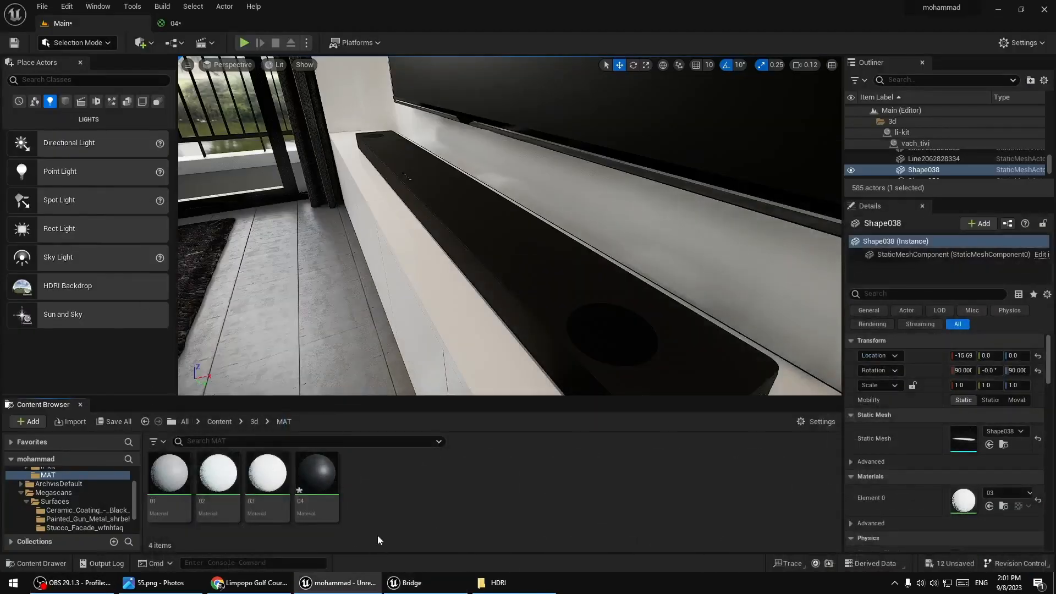
key("alt+Tab")
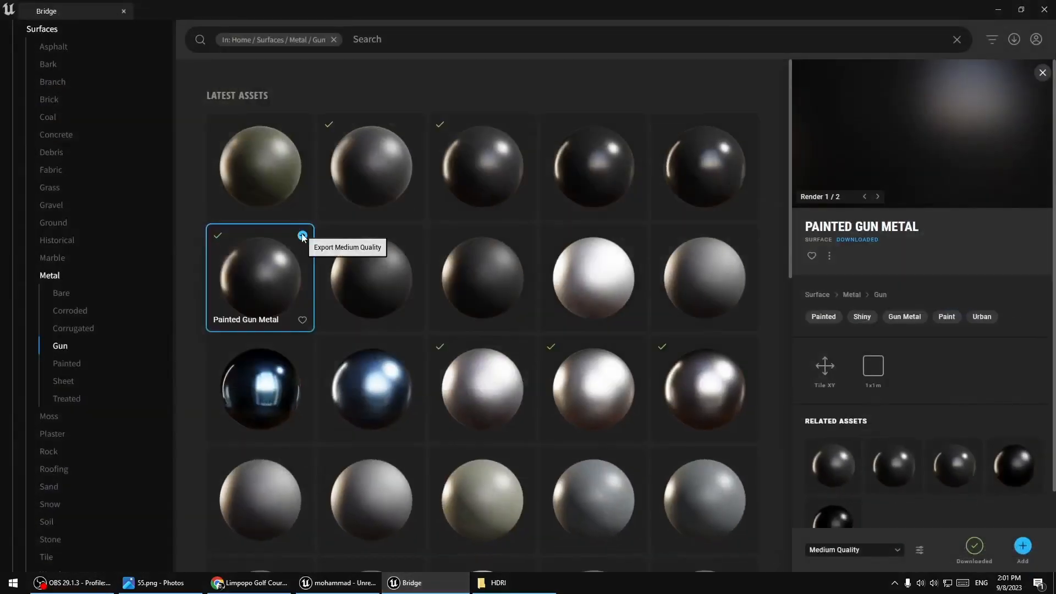
left_click(303, 237)
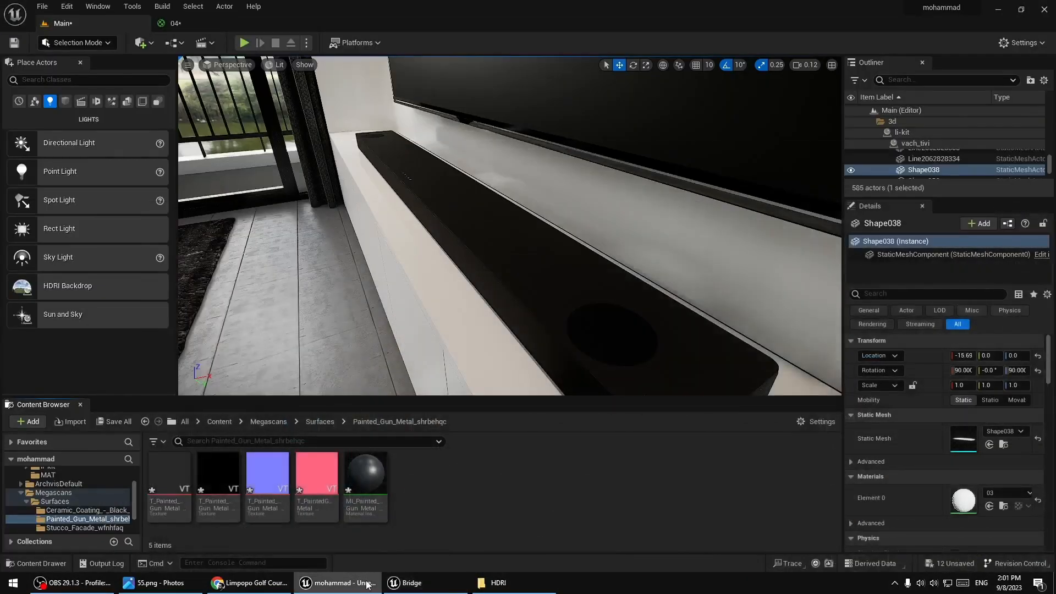
Assign the painted gun metal material to the soundbar's body and the round details on its top.
left_click(370, 475)
left_click_drag(366, 477, 487, 284)
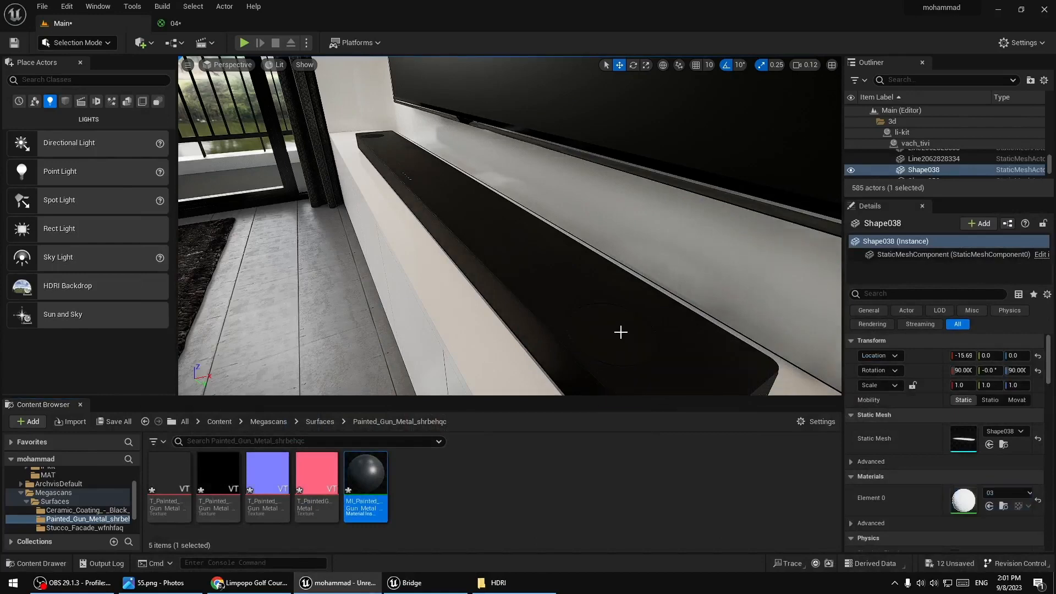
left_click_drag(380, 473, 373, 135)
Assign the painted gun metal material to the TV's frame edges and the parts of its back casing.
right_click_drag(510, 226, 452, 206)
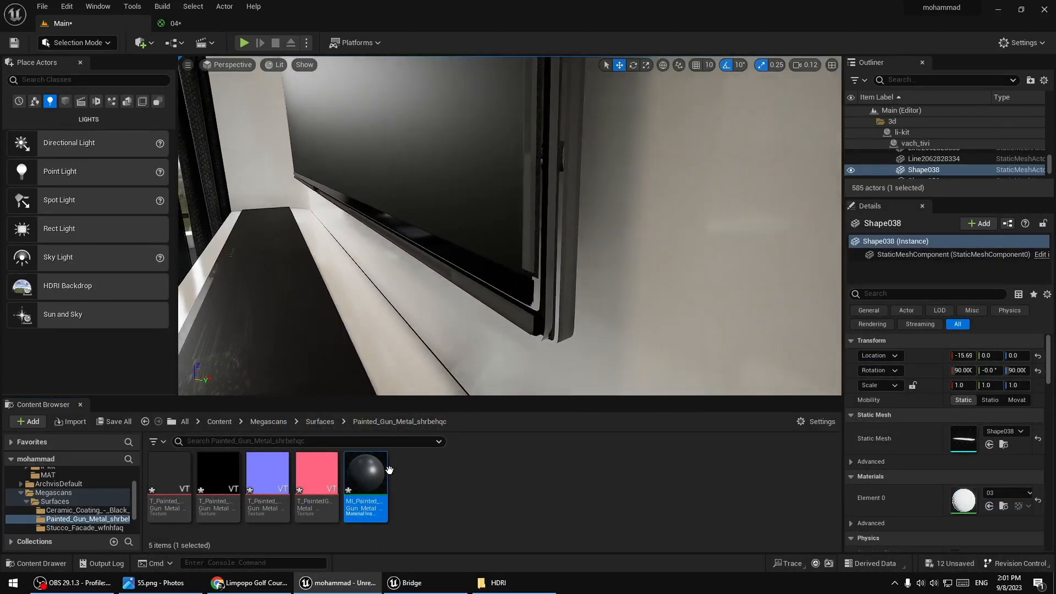
left_click_drag(389, 470, 566, 287)
left_click_drag(380, 466, 550, 295)
left_click_drag(383, 474, 529, 292)
left_click_drag(366, 482, 541, 258)
right_click_drag(542, 258, 437, 261)
left_click_drag(384, 426, 437, 250)
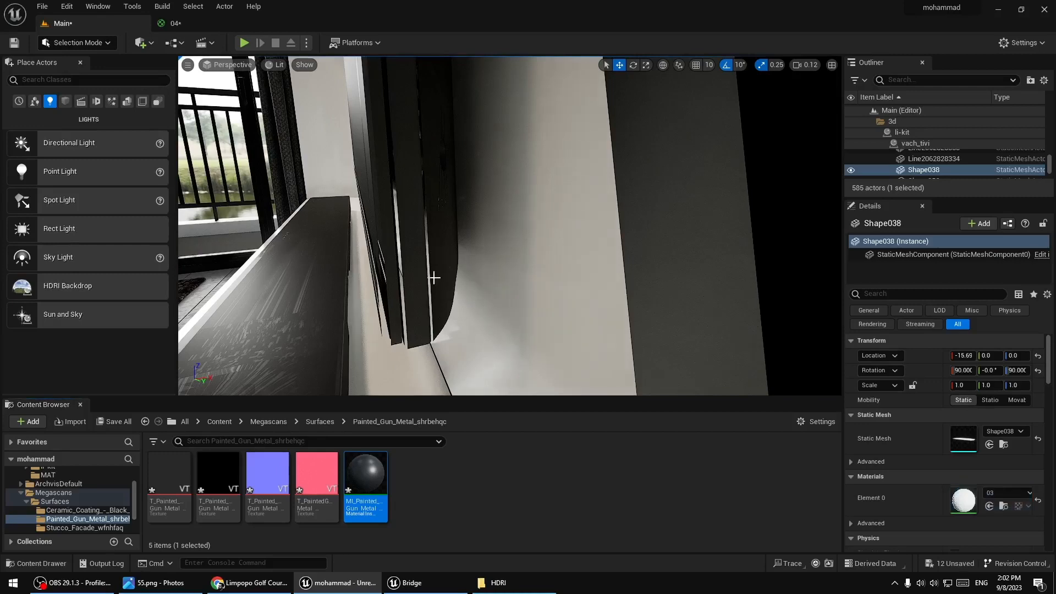
left_click_drag(361, 479, 420, 323)
Enable Two Sided on the painted gun metal material instance, save it and return to the Main level.
mouse_move(419, 323)
right_mouse_down()
mouse_move(388, 344)
mouse_move(418, 324)
mouse_move(421, 358)
mouse_move(429, 325)
right_mouse_up()
double_click(363, 511)
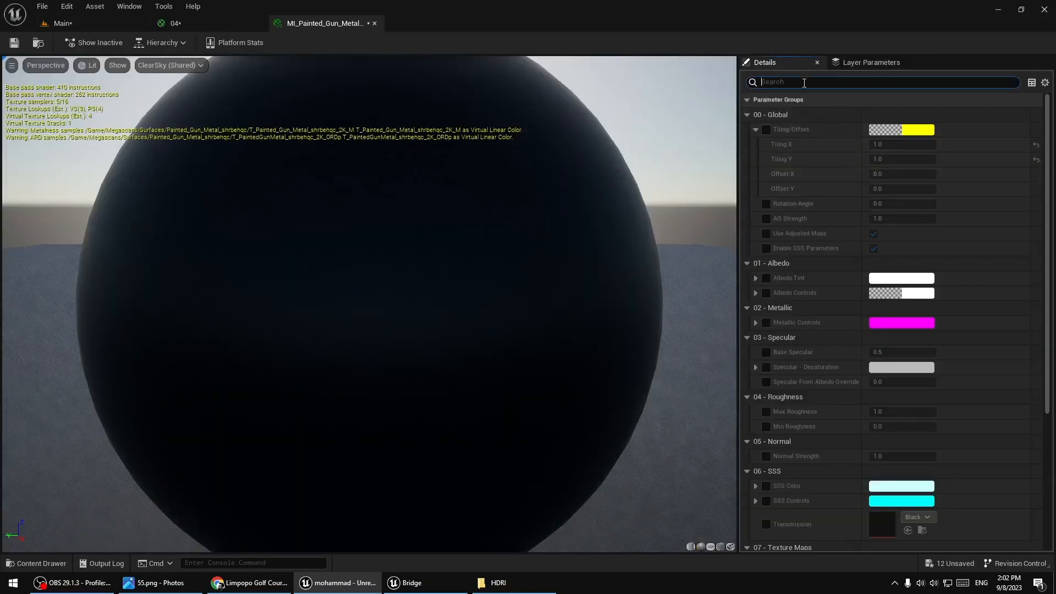
left_click(804, 82)
type("TWO")
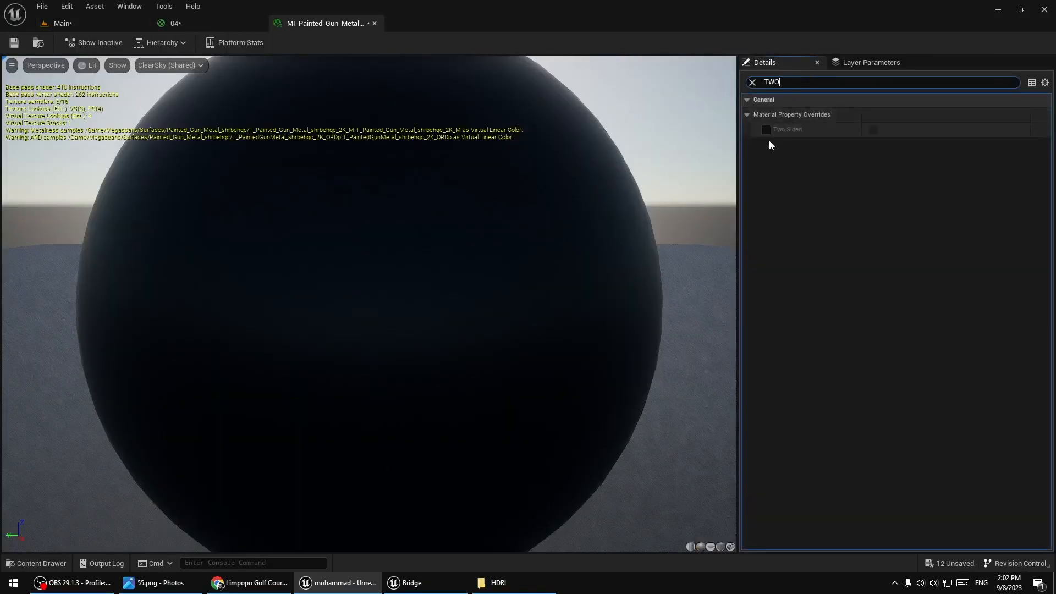
left_click(873, 131)
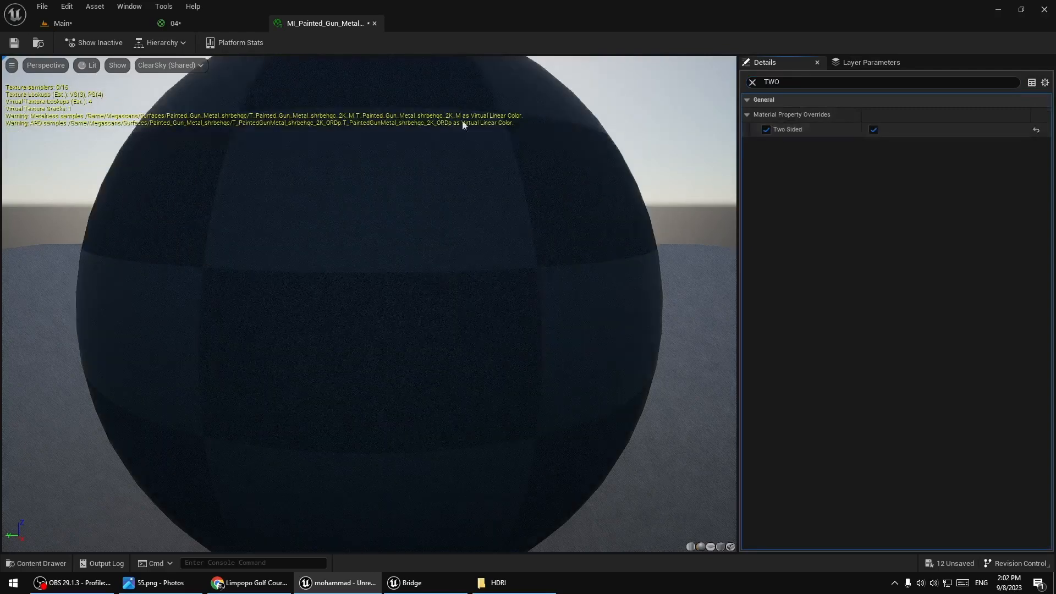
left_click(18, 43)
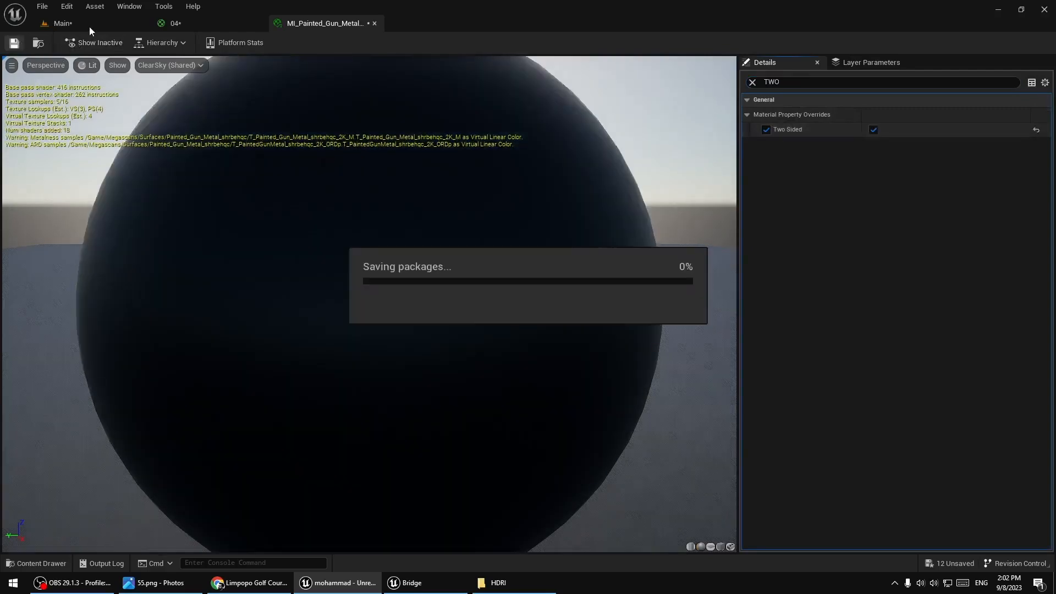
left_click(89, 26)
Try the painted gun metal material on the TV, and undo the assignment on its screen.
right_click_drag(510, 225, 358, 231)
right_click_drag(700, 297, 676, 297)
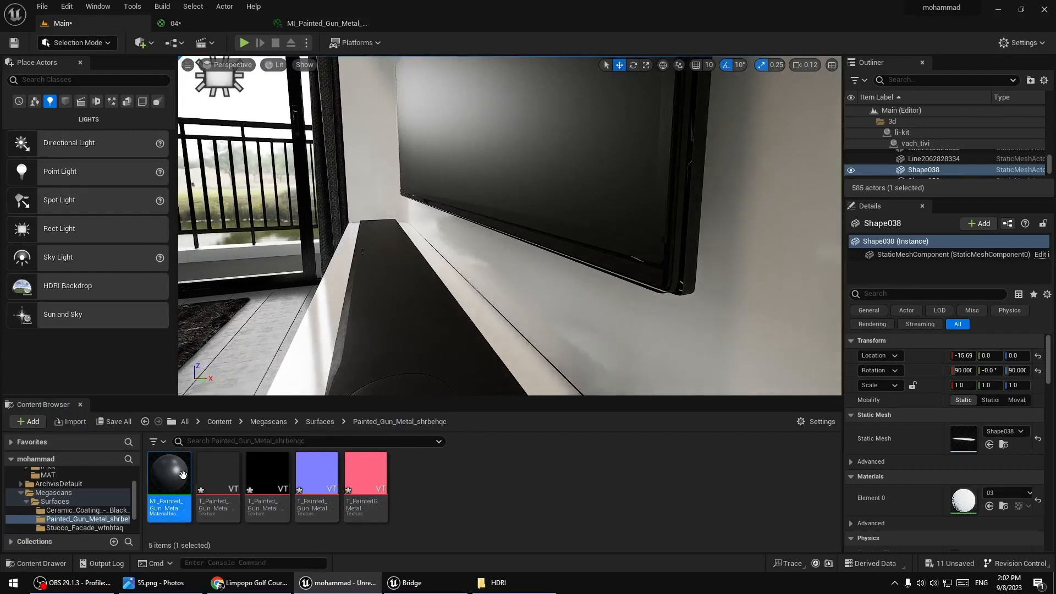
left_click_drag(183, 474, 632, 309)
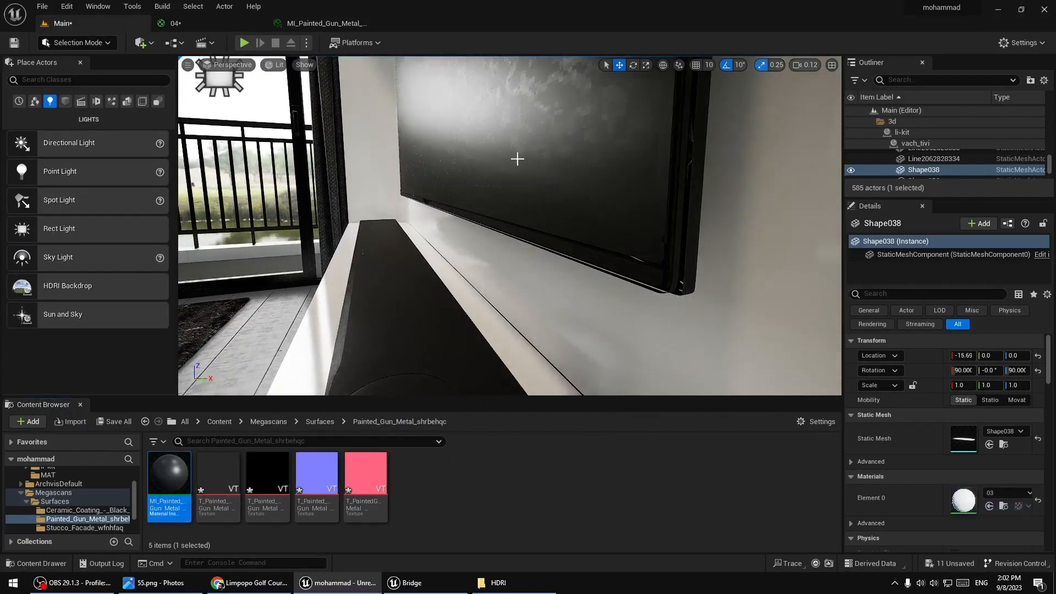
right_click_drag(533, 204, 556, 248)
key("ctrl+z")
Assign the painted gun metal material to the remote's body and button panel, and undo the last assignment.
key("w")
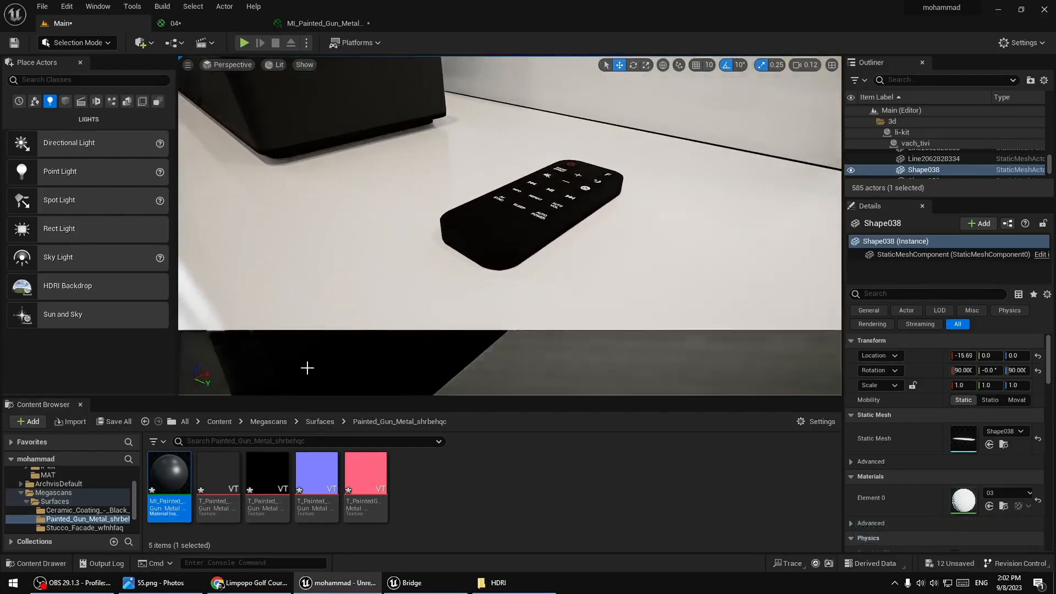
left_click_drag(172, 471, 497, 230)
right_click_drag(575, 264, 547, 228)
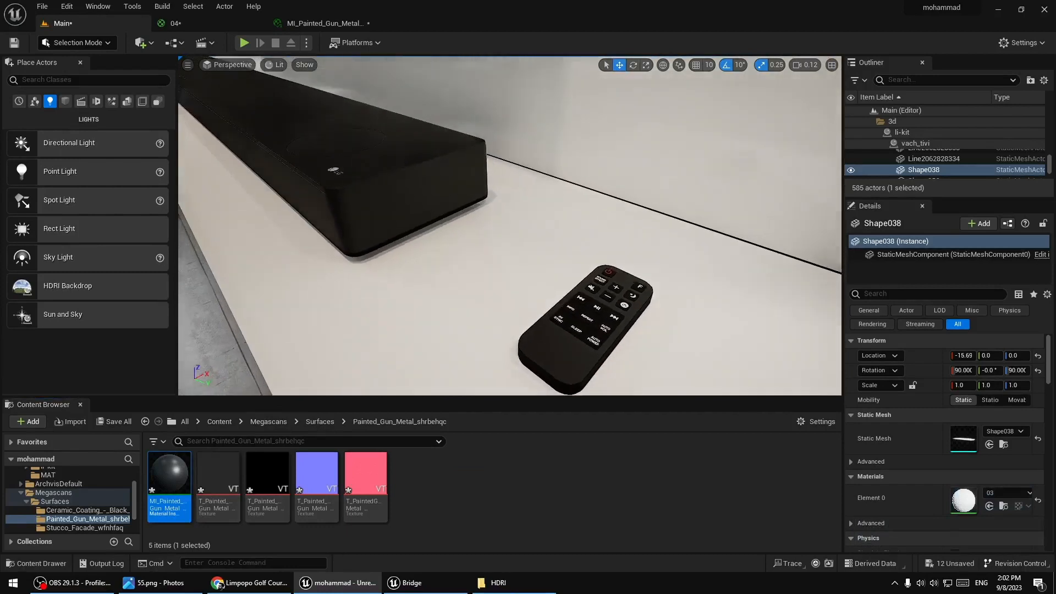
left_click_drag(169, 473, 592, 363)
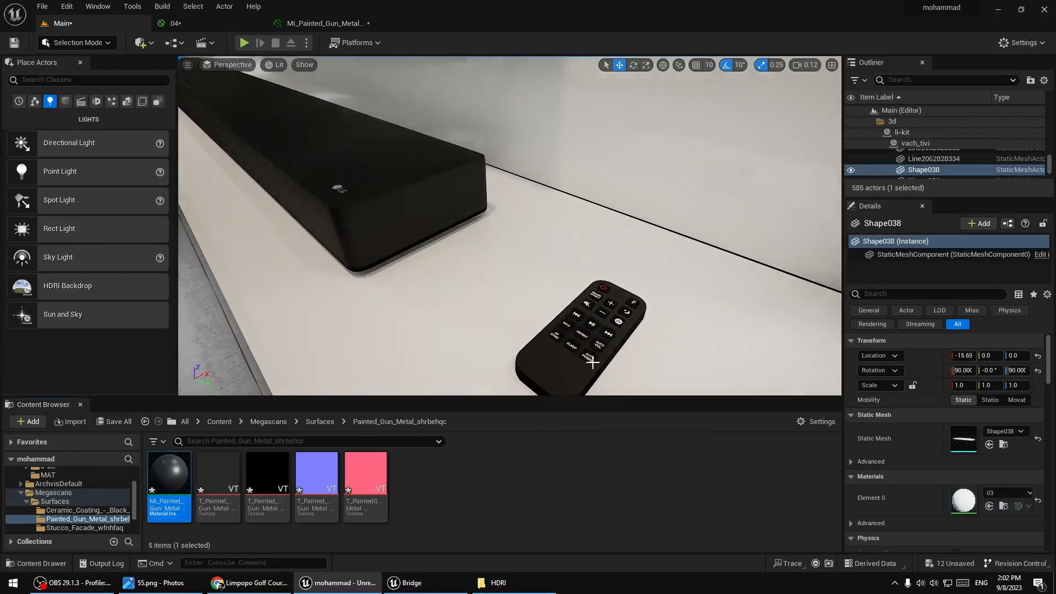
left_click_drag(169, 473, 575, 357)
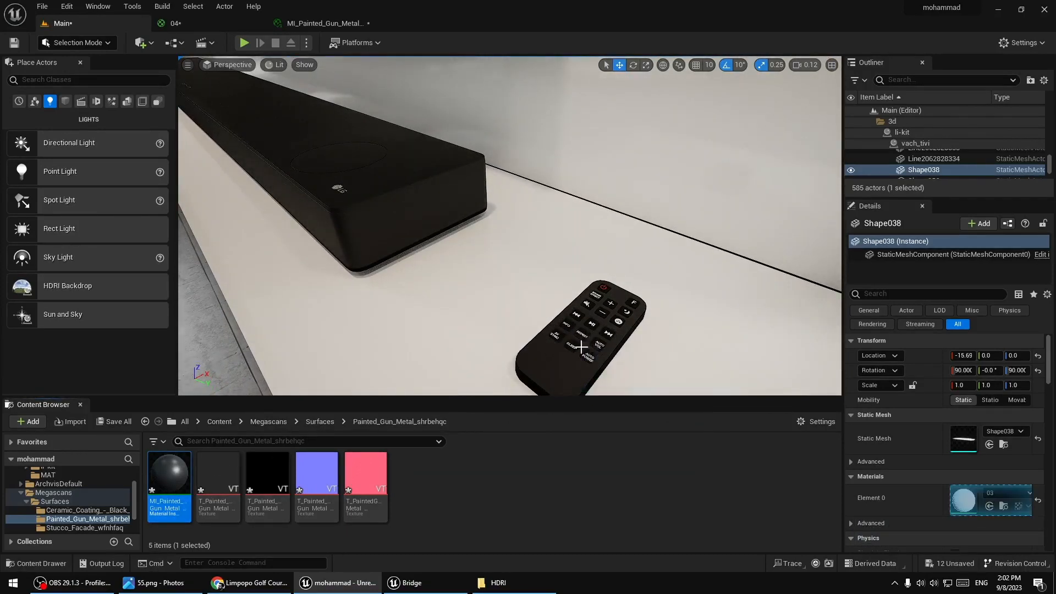
key("ctrl+z")
Select the LG logo on the soundbar and adjust its Z location to -11.42.
right_click_drag(535, 302, 468, 264)
right_click_drag(385, 286, 425, 278)
left_click(388, 279)
key("a")
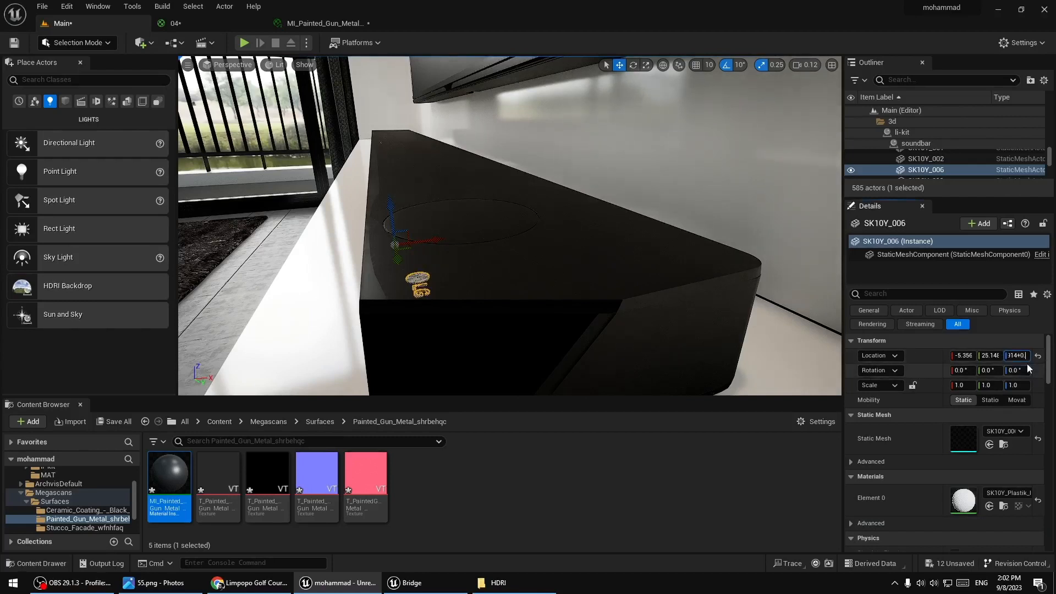
key("Return")
middle_click_drag(529, 230, 473, 198)
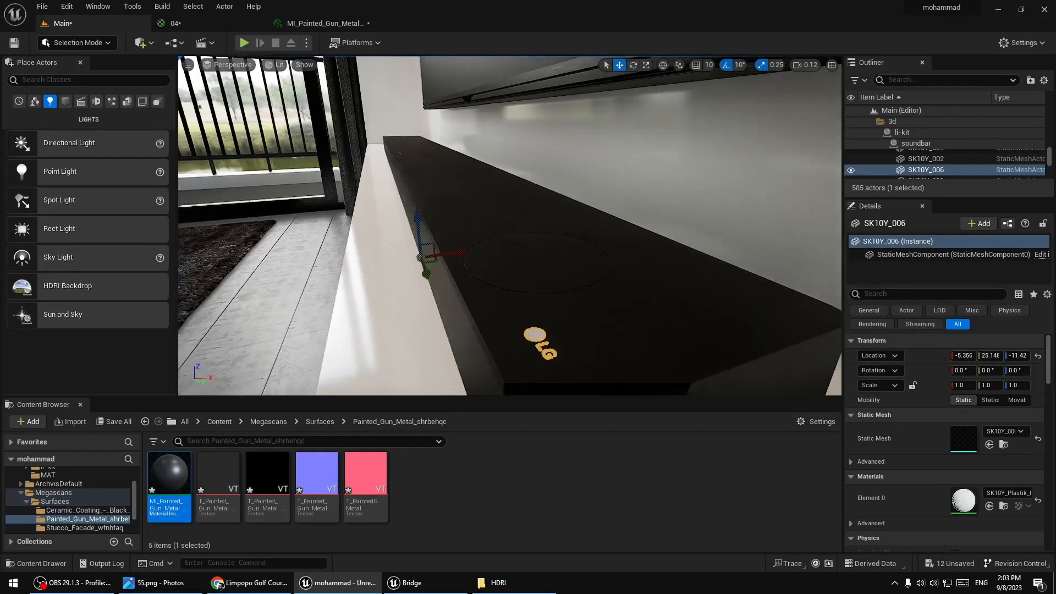
Deselect the logo and inspect the living area around the sofa, side table and wall panels.
right_click_drag(634, 307, 660, 385)
key("w")
scroll(618, 283, "down", 3)
right_click_drag(618, 282, 411, 86)
key("s")
key("Escape")
mouse_move(510, 226)
right_mouse_down()
mouse_move(495, 226)
mouse_move(510, 217)
mouse_move(510, 176)
mouse_move(514, 275)
mouse_move(517, 247)
mouse_move(524, 265)
mouse_move(546, 231)
mouse_move(529, 231)
right_mouse_up()
key("w")
key("w")
key("s")
Add the Brass surface from Bridge's Gun metals to the project and return to the level.
left_click(412, 582)
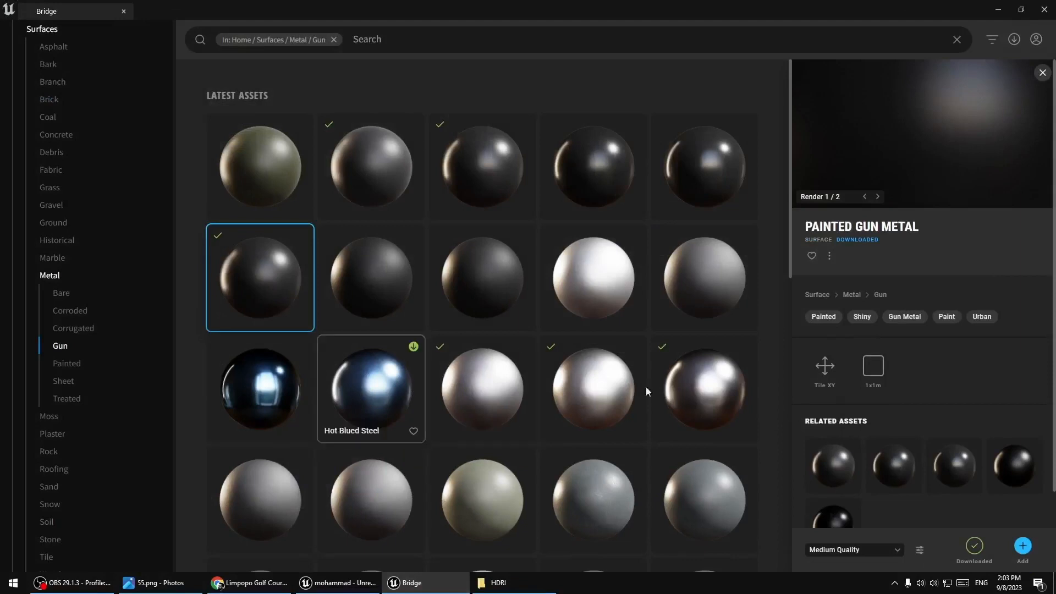
scroll(517, 468, "down", 2)
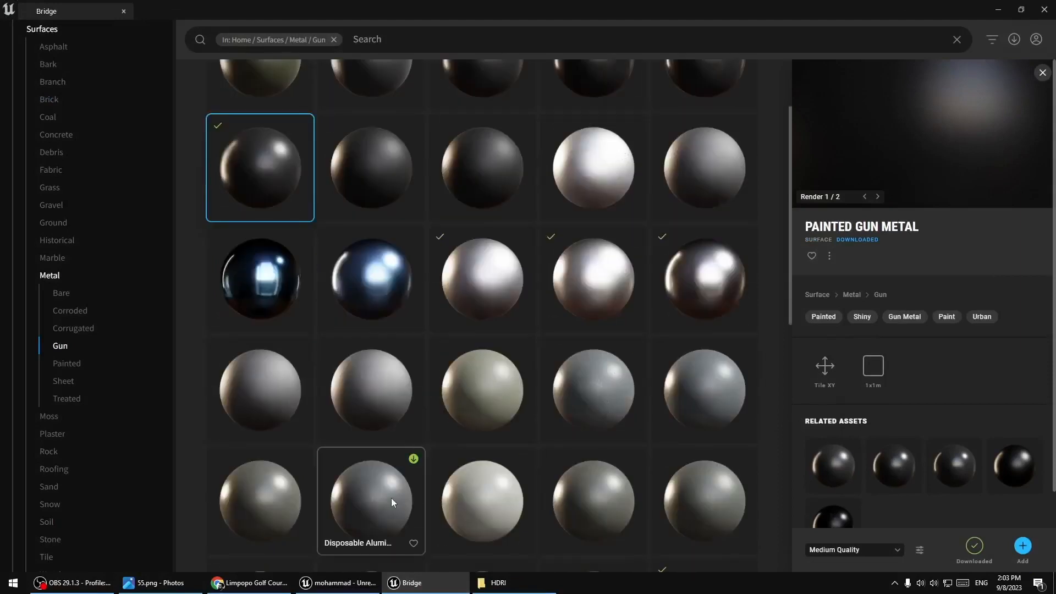
scroll(391, 497, "down", 4)
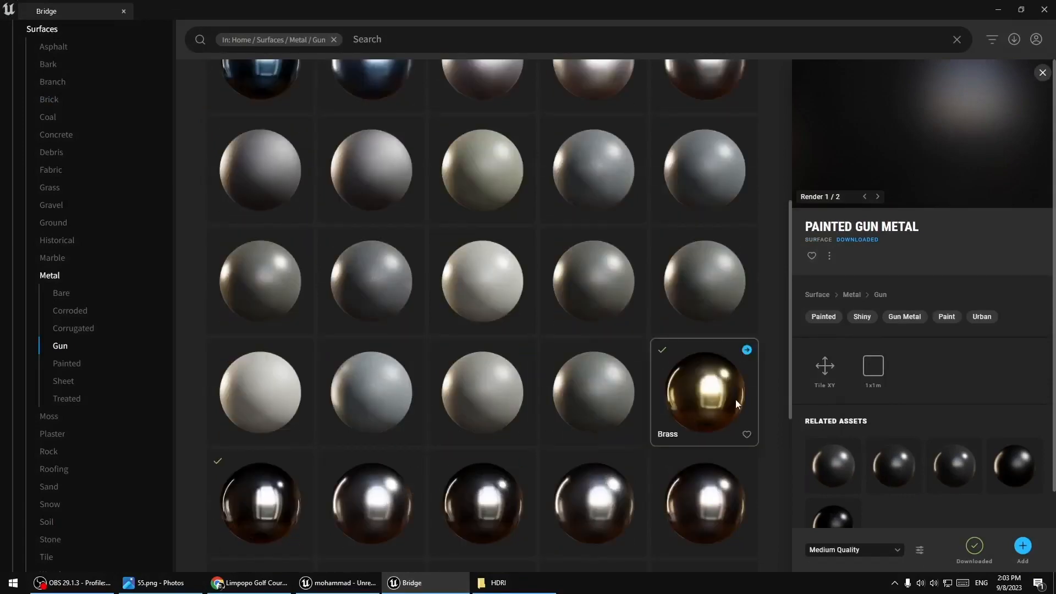
scroll(637, 415, "down", 2)
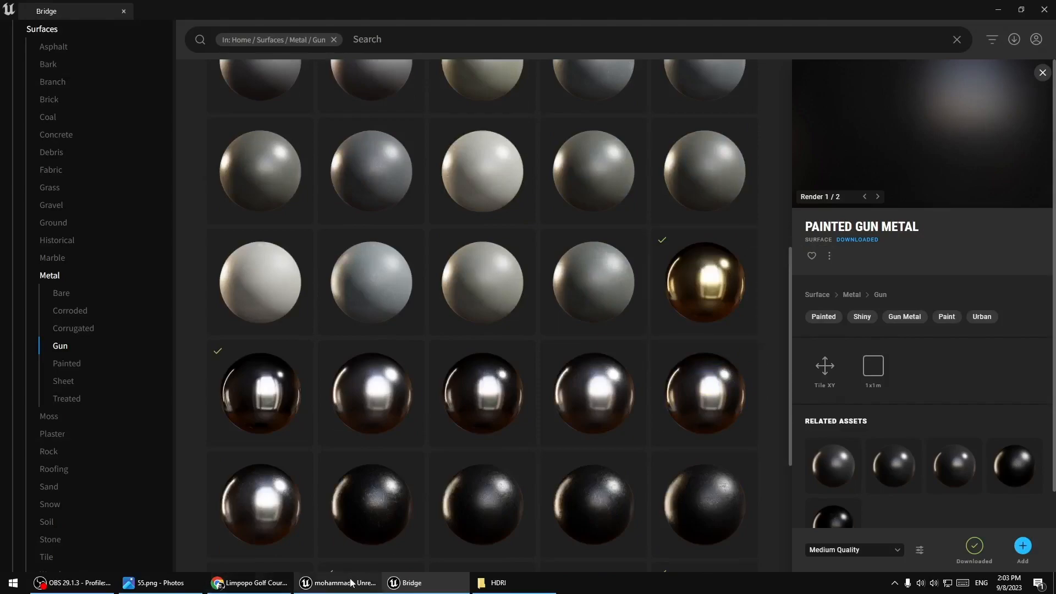
left_click(303, 583)
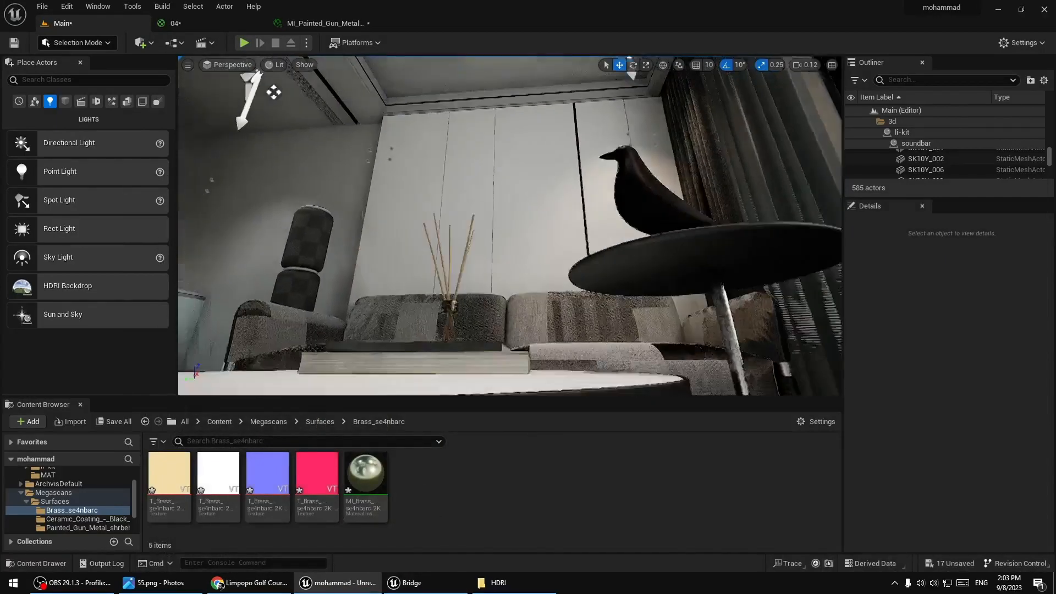
Assign the Brass material to the dark vertical strip between the white wall panels.
key("w")
right_click_drag(274, 92, 477, 425)
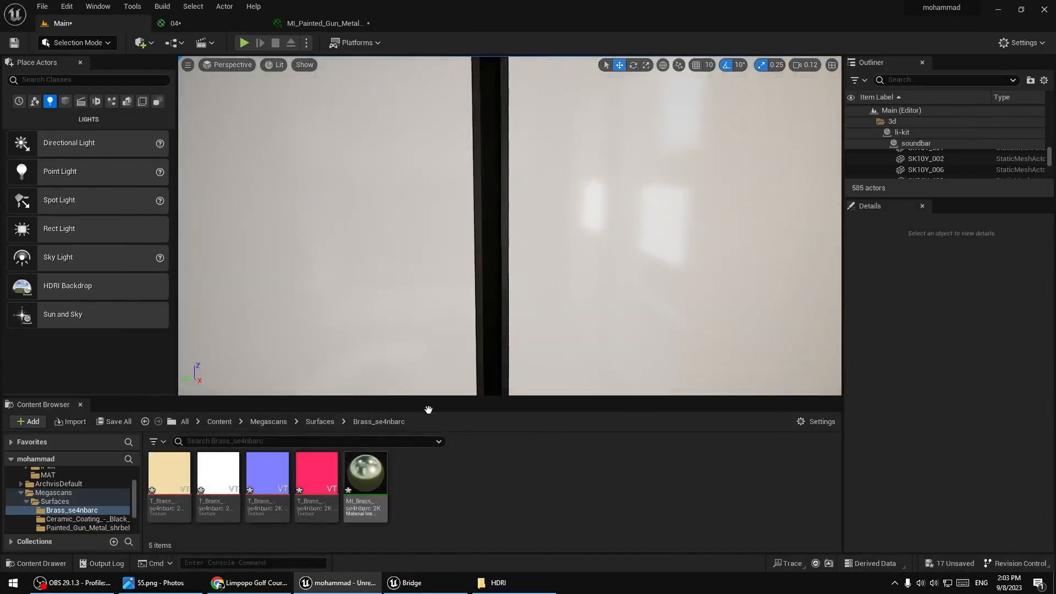
left_click_drag(428, 410, 490, 315)
key("s")
right_click_drag(491, 315, 440, 182)
key("w")
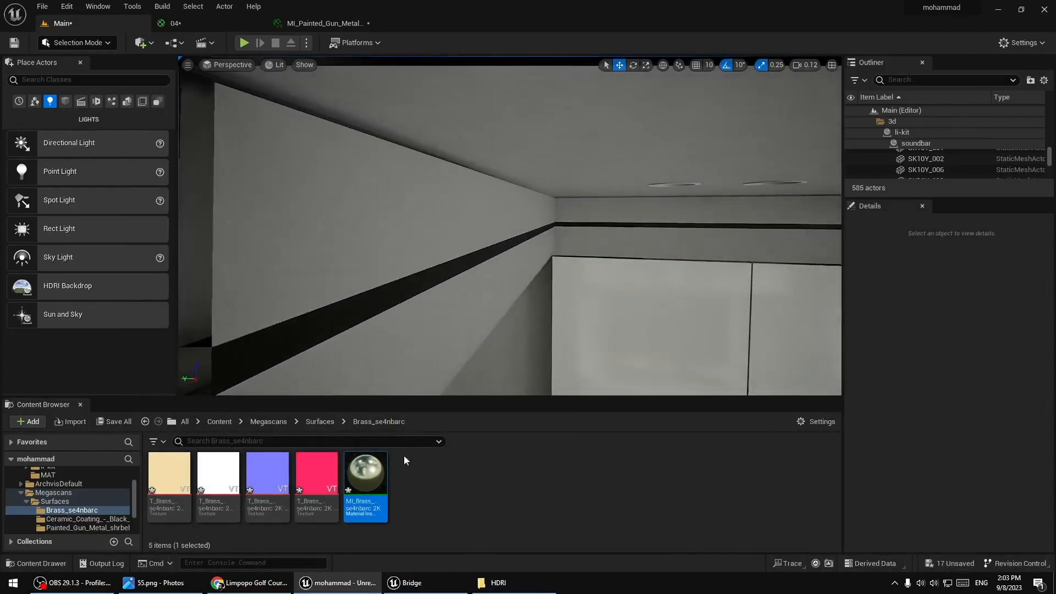
Assign the Brass material to the dark horizontal wall strip below the ceiling and undo the last material drop.
left_click_drag(366, 473, 360, 304)
right_click_drag(445, 323, 792, 352)
key("w")
right_click_drag(545, 209, 545, 225)
key("ctrl+z")
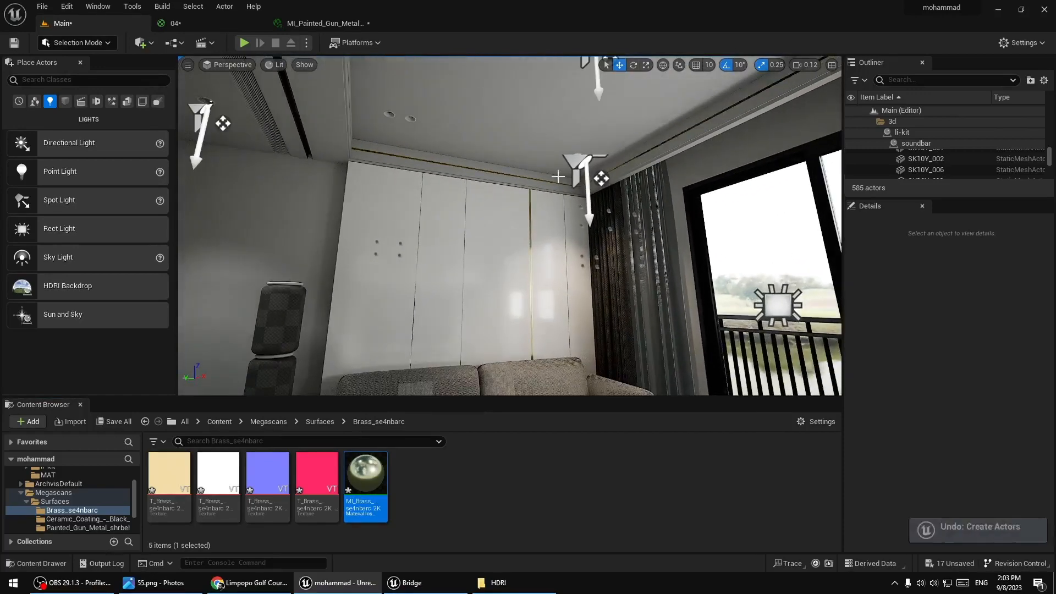
Try the Brass material on the balcony sliding door frame and undo the assignment.
right_click_drag(545, 224, 668, 352)
key("w")
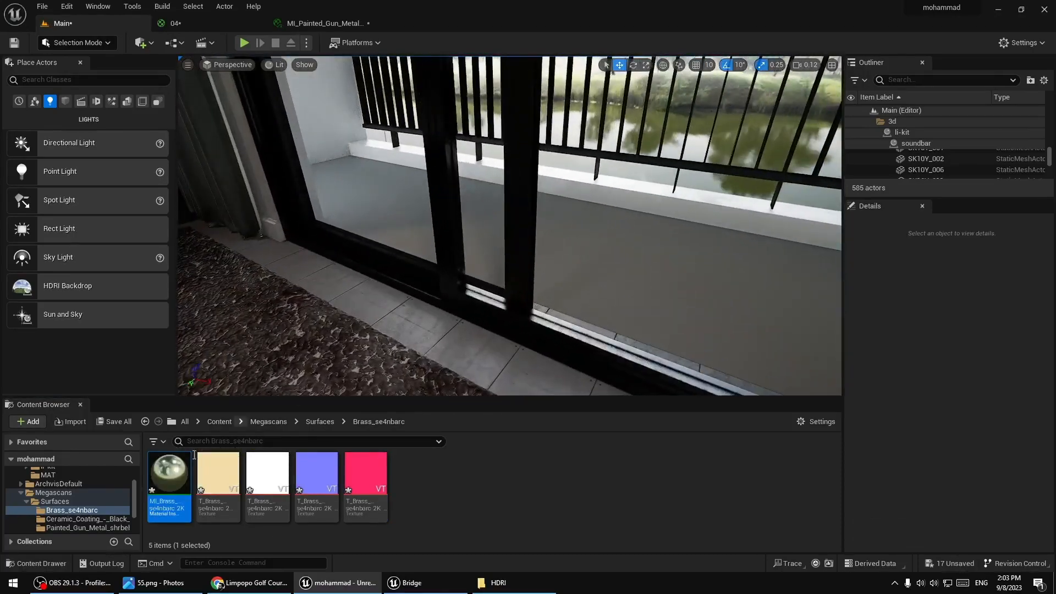
left_click_drag(169, 474, 516, 312)
key("ctrl+z")
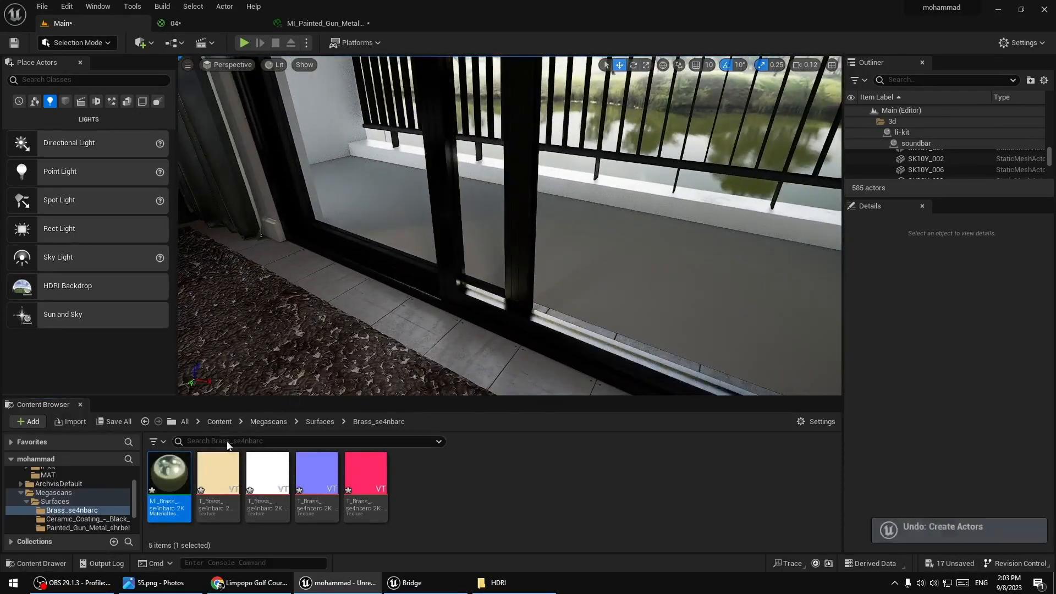
Add the Steel surface from Bridge's Gun metals to the project and try it on the balcony door frame.
left_click(404, 583)
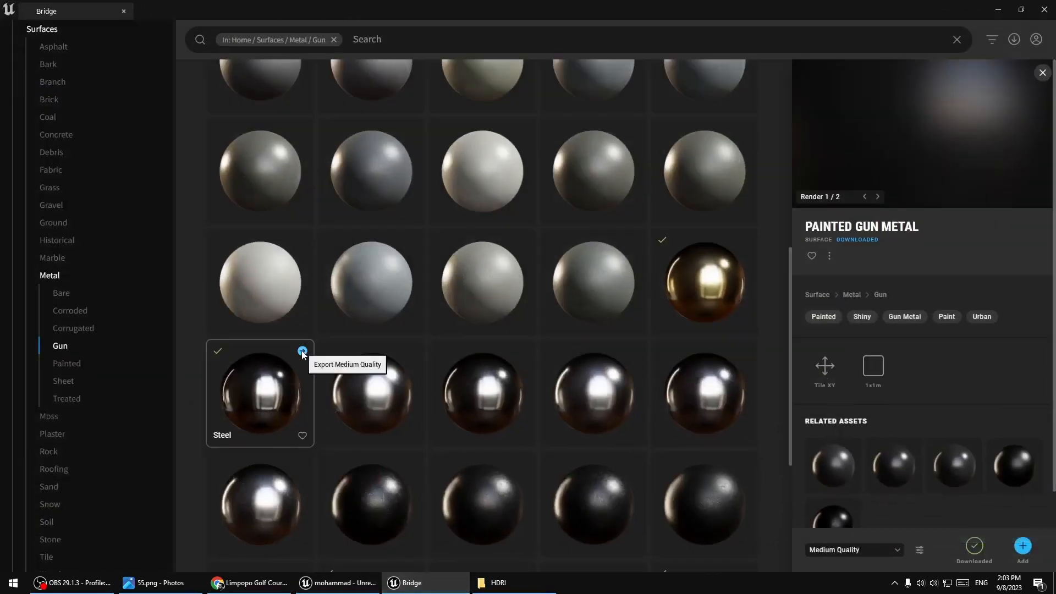
left_click(389, 586)
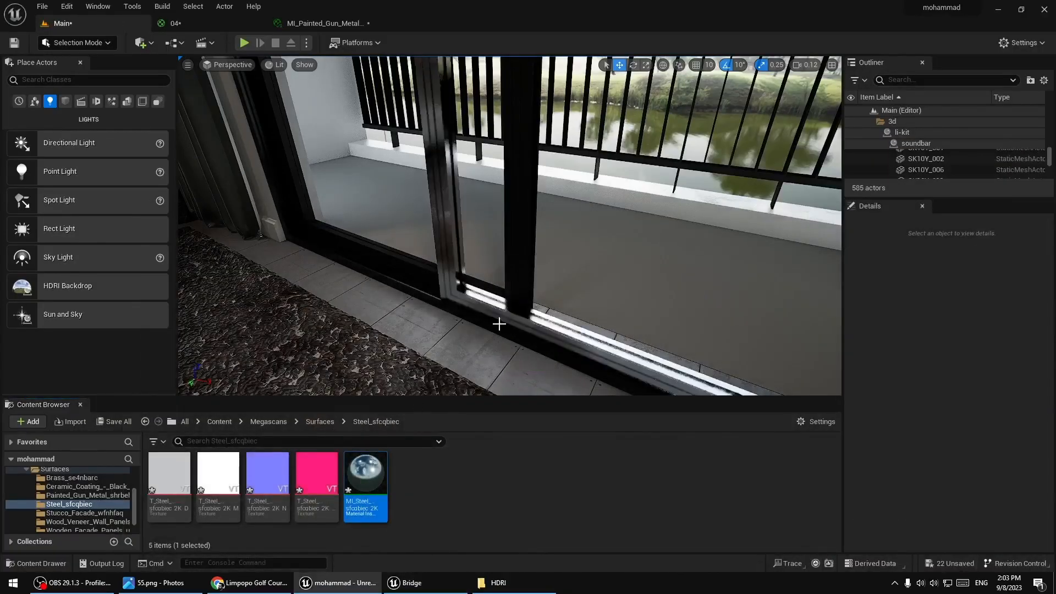
right_click_drag(498, 324, 437, 412)
key("s")
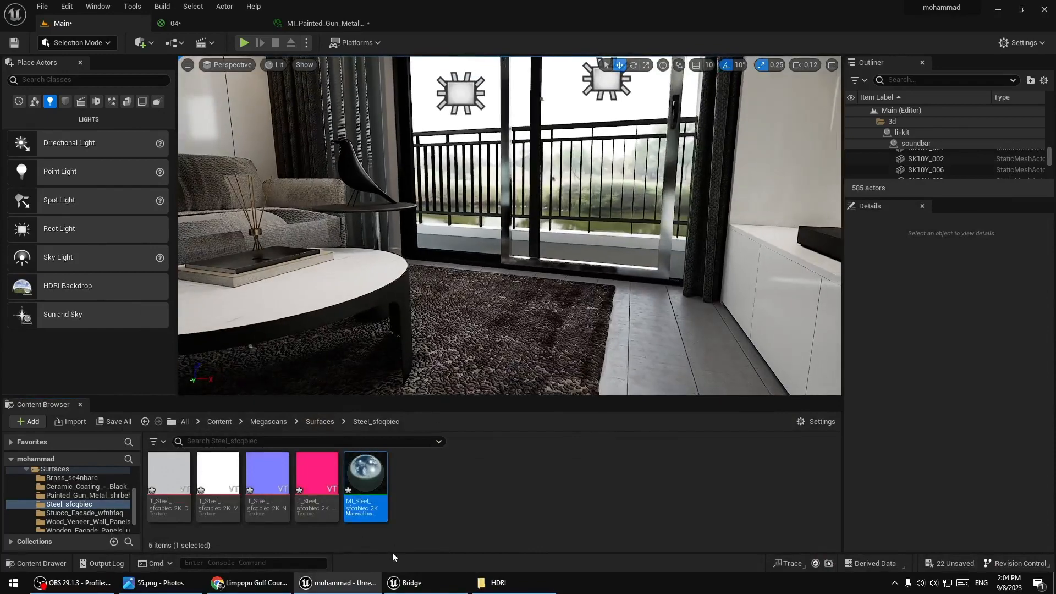
Add the Brushed Steel surface from Bridge to the project and try it on the balcony door frame.
left_click(407, 584)
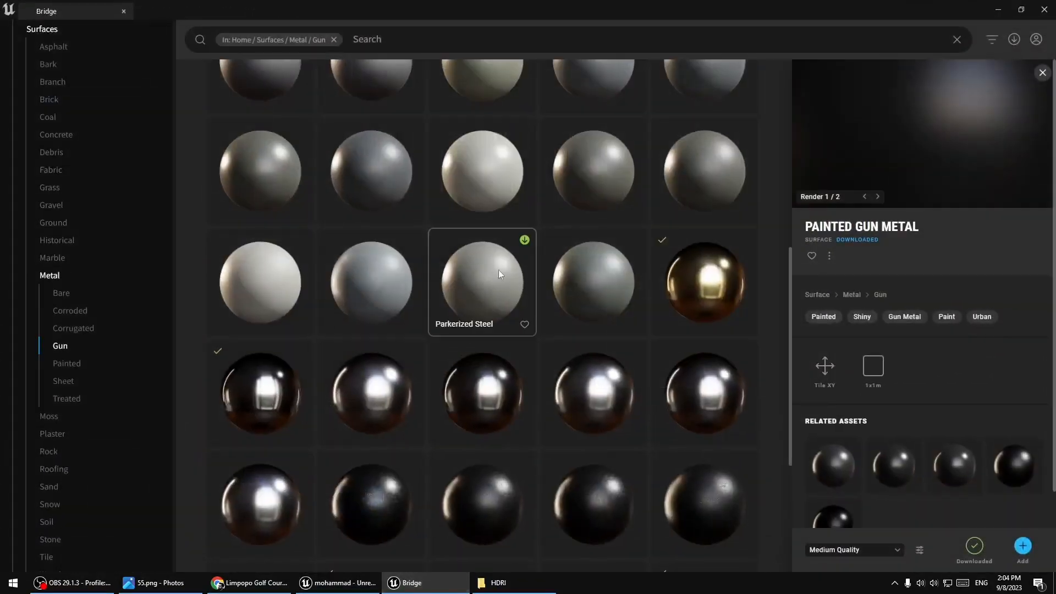
scroll(593, 288, "up", 5)
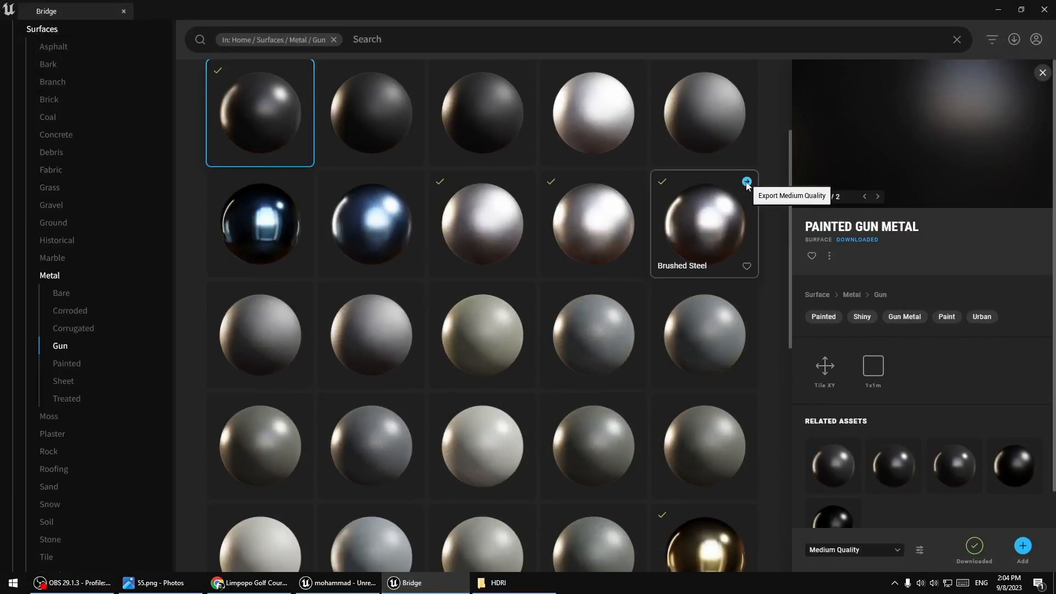
left_click(338, 582)
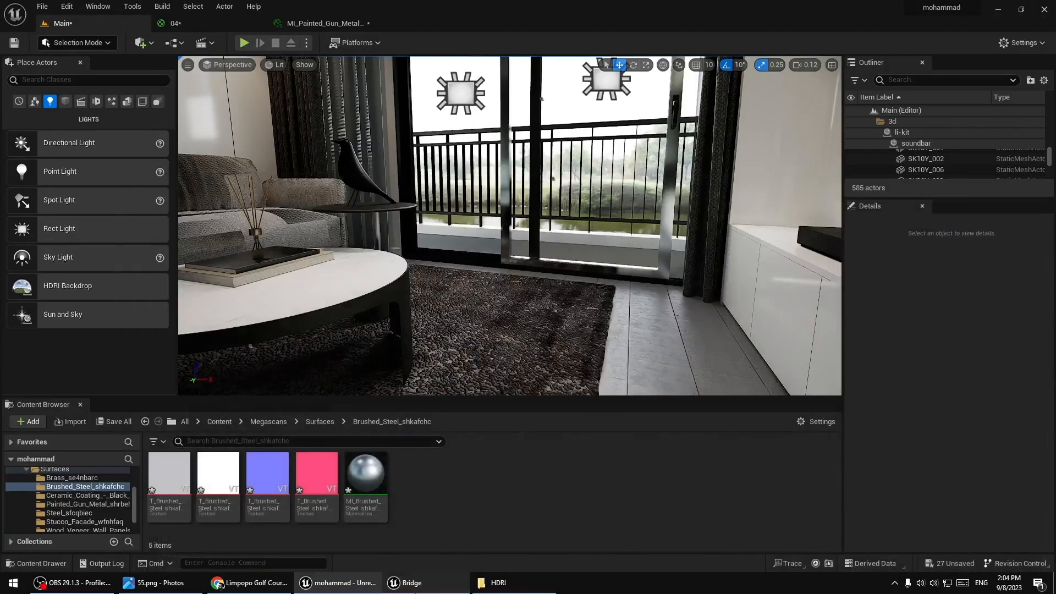
left_click(407, 583)
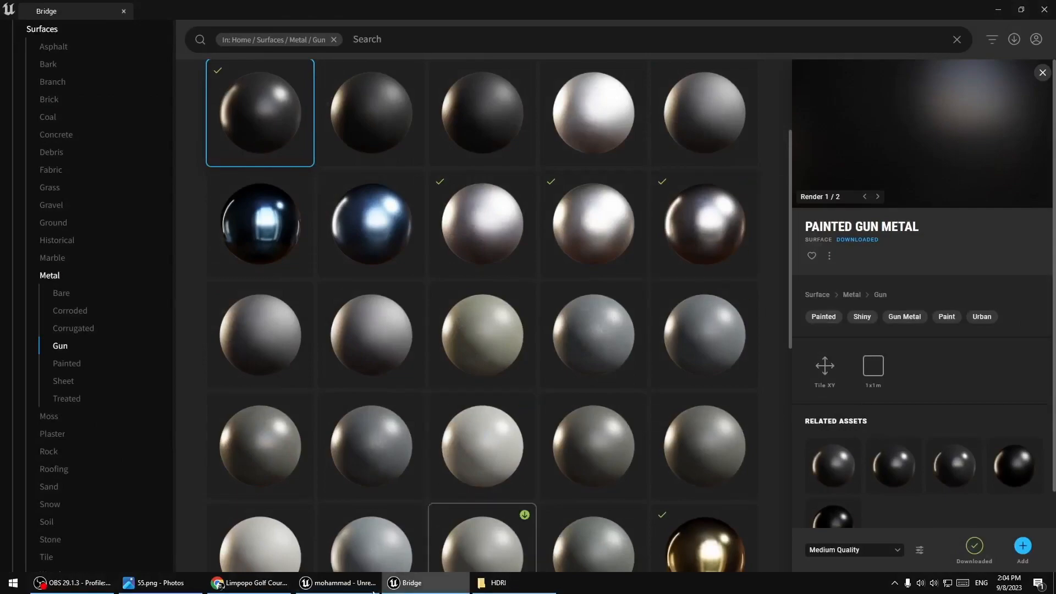
left_click(338, 583)
key("w")
right_click_drag(538, 116, 528, 198)
left_click_drag(365, 479, 496, 290)
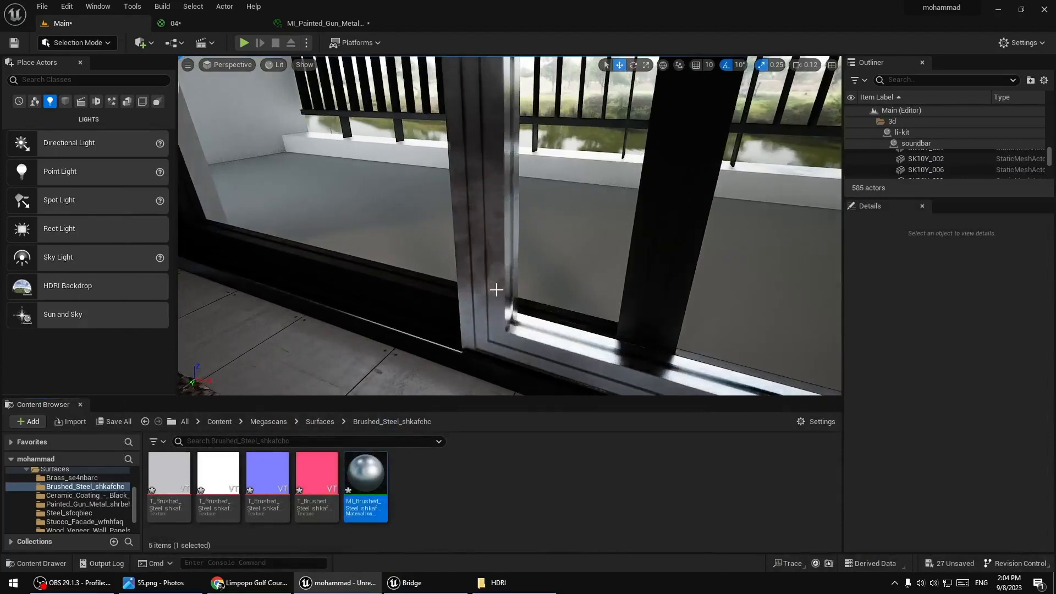
Add a dark Painted Gun Metal surface from Bridge and assign it to the lower and upper parts of the balcony door frame.
left_click(422, 585)
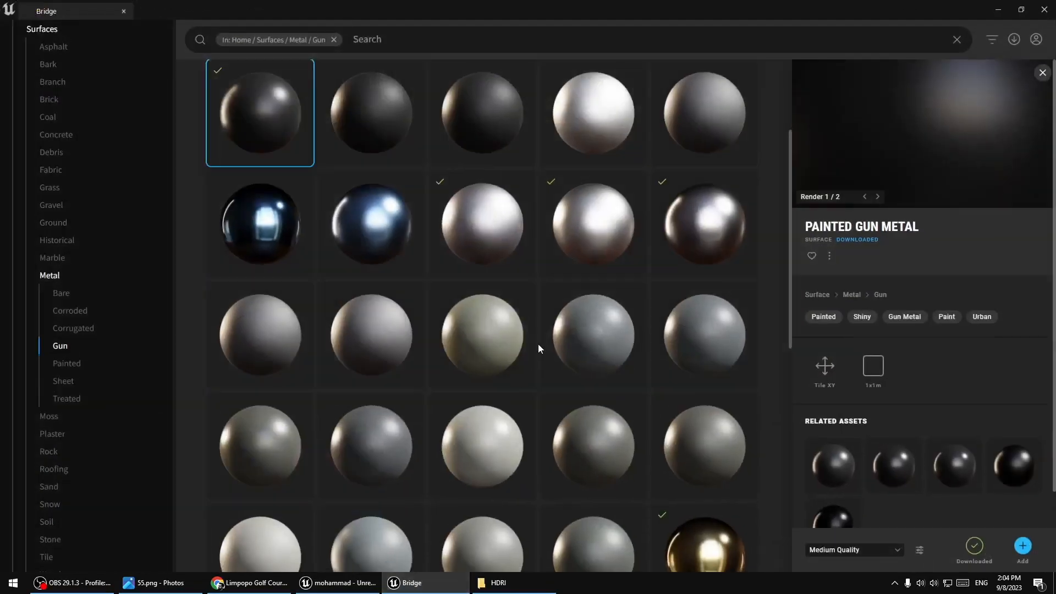
scroll(532, 341, "up", 2)
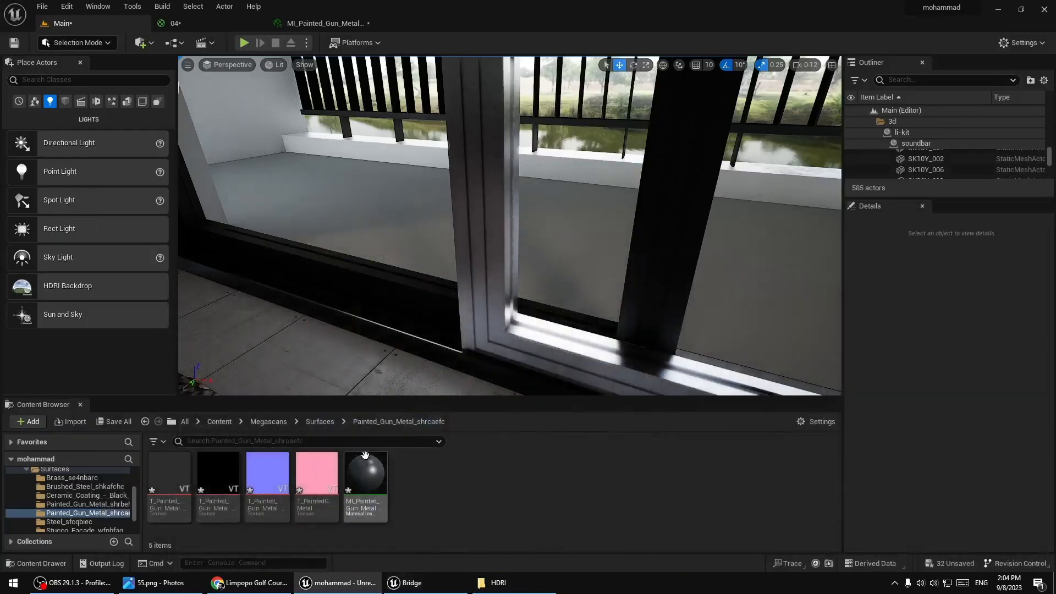
left_click_drag(365, 456, 491, 286)
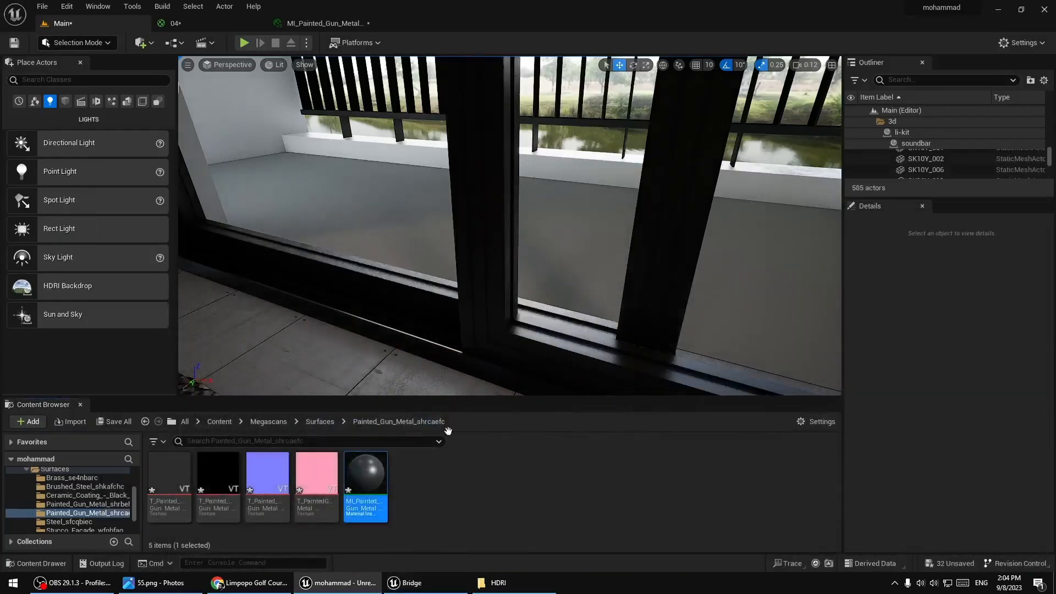
left_click_drag(373, 457, 429, 332)
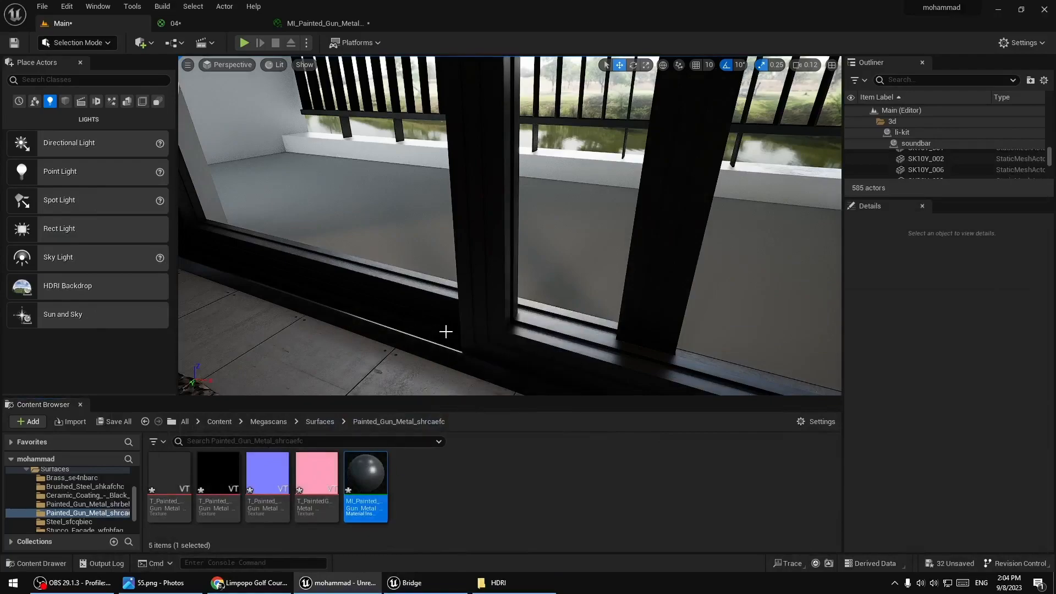
key("s")
right_click_drag(445, 332, 397, 173)
key("w")
left_click_drag(379, 507, 551, 225)
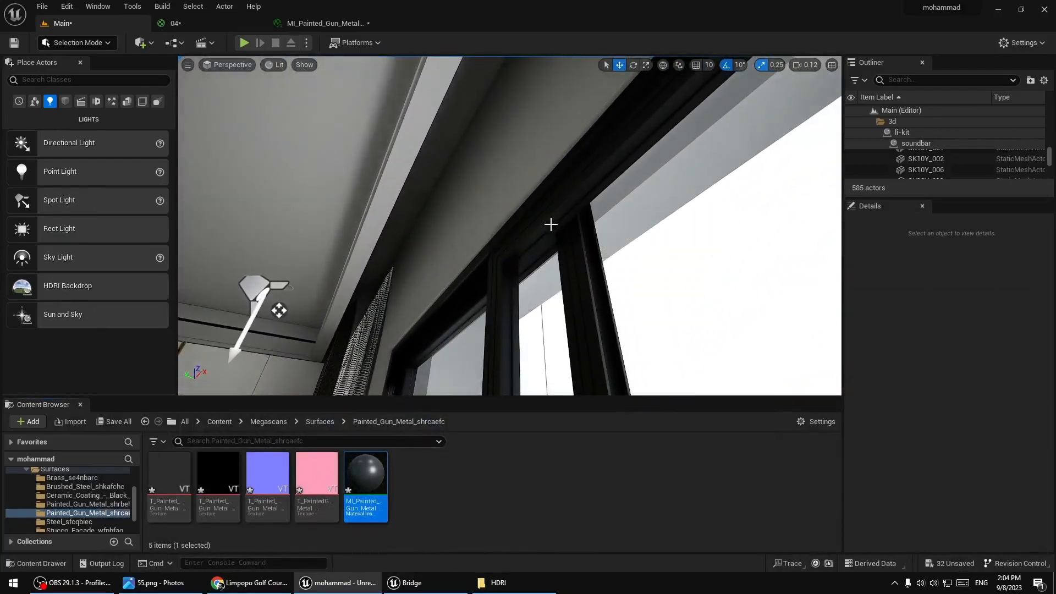
Export Brushed Steel from Bridge again and assign its material to the round coffee table's base.
right_click_drag(550, 224, 498, 353)
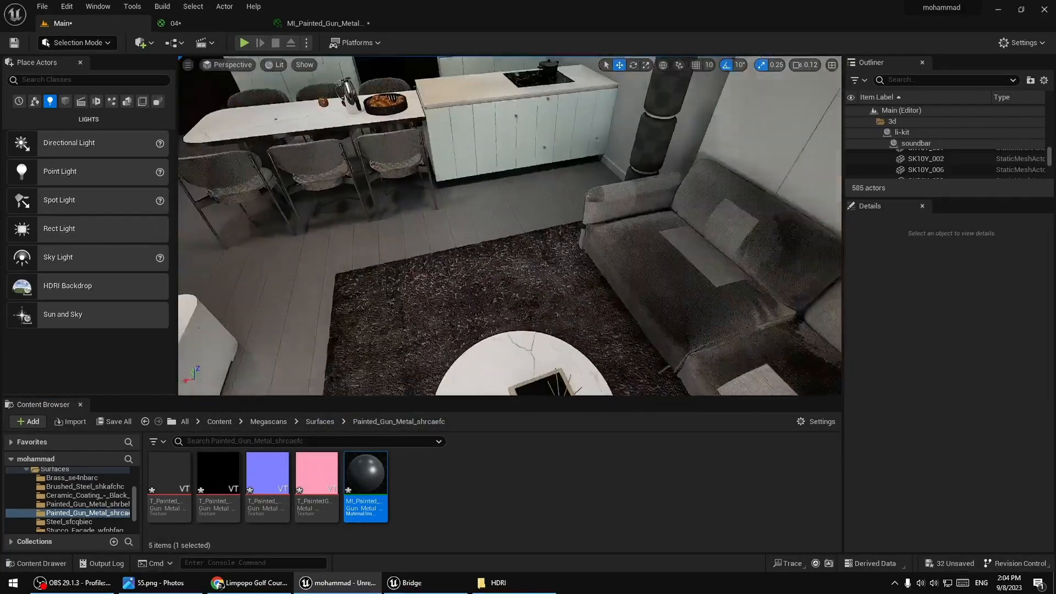
right_click_drag(498, 353, 633, 330)
left_click(418, 582)
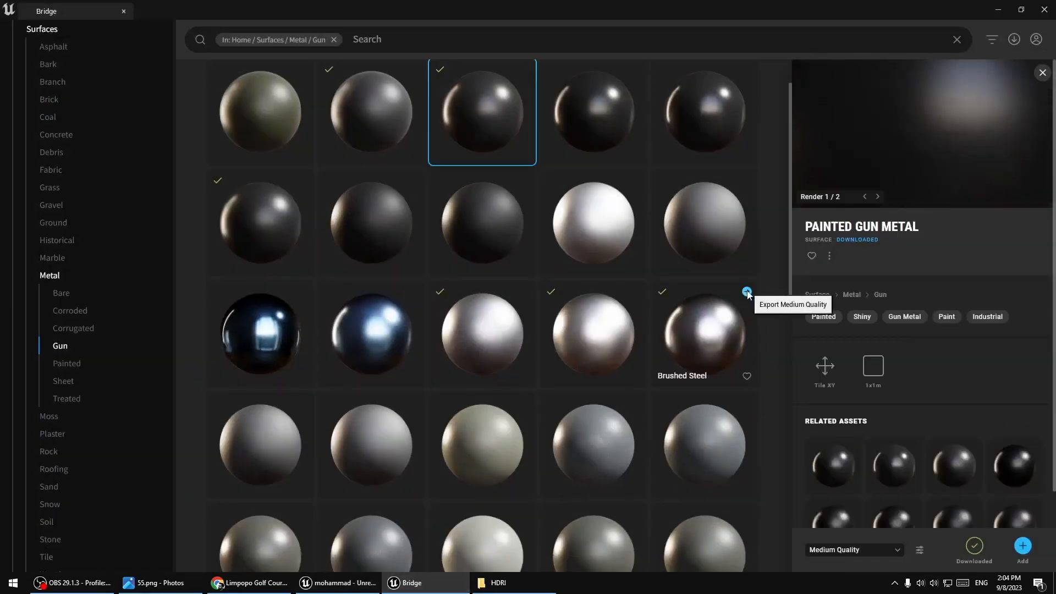
left_click(407, 585)
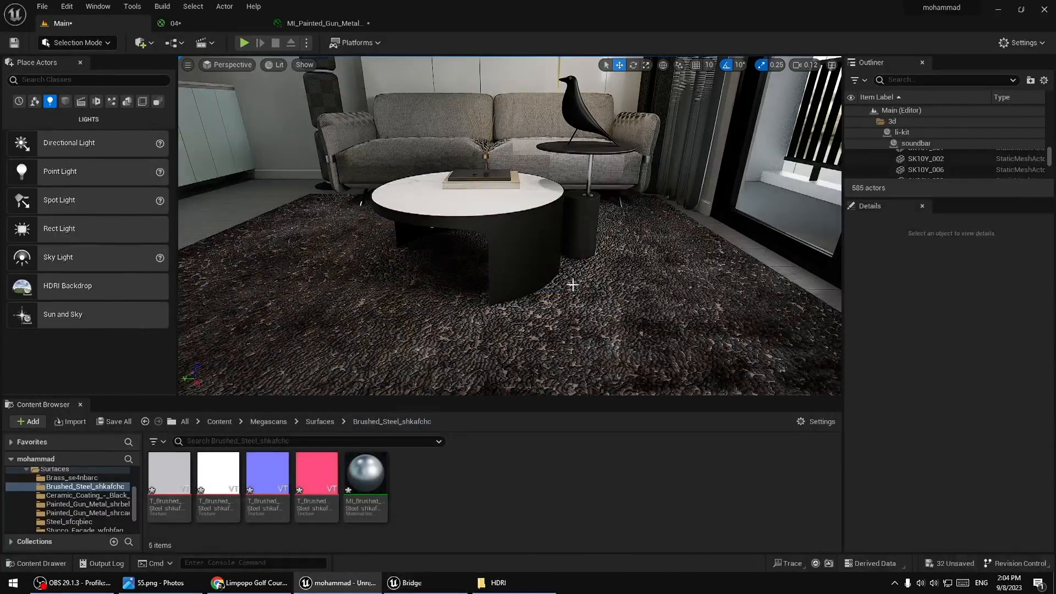
right_click_drag(573, 285, 572, 285)
left_click_drag(366, 479, 537, 302)
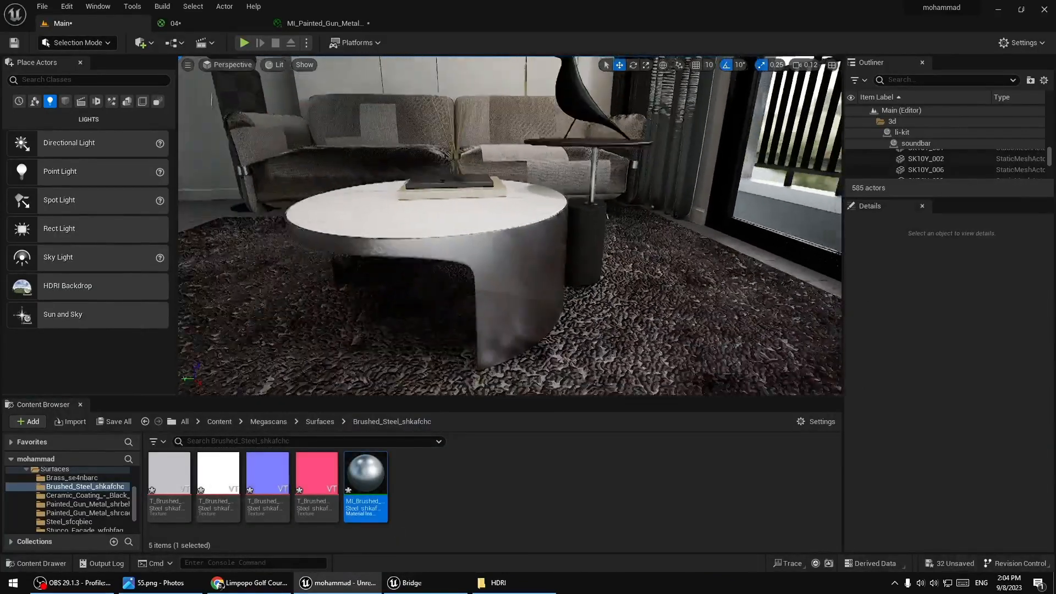
right_click_drag(538, 302, 538, 302)
left_click_drag(366, 479, 509, 273)
right_click_drag(508, 274, 509, 274)
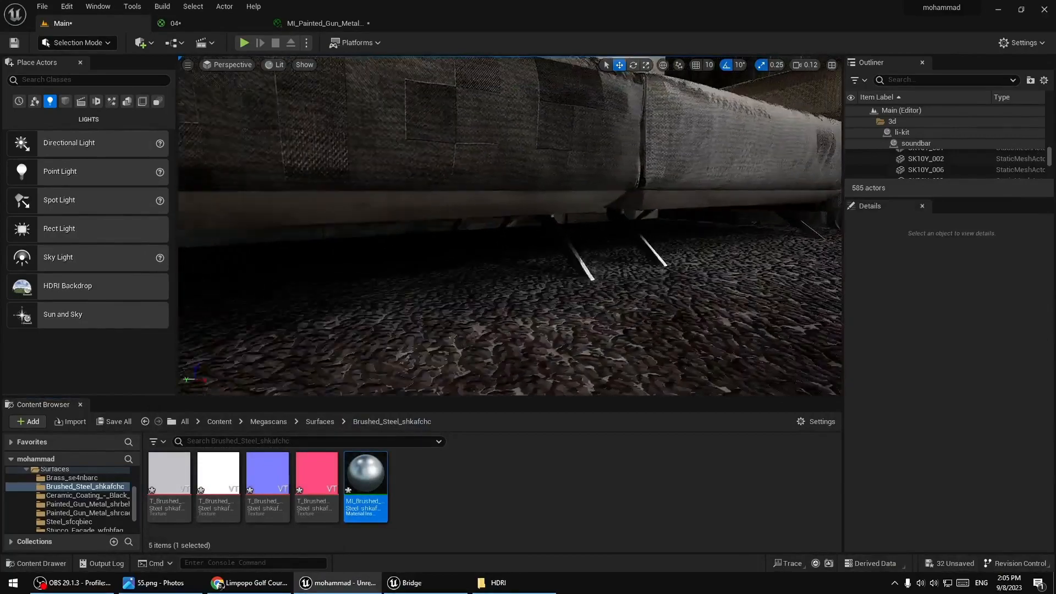
Assign the Brushed Steel material to the base panels beneath the adjoining sofa sections, just above the legs.
right_click_drag(481, 308, 481, 308)
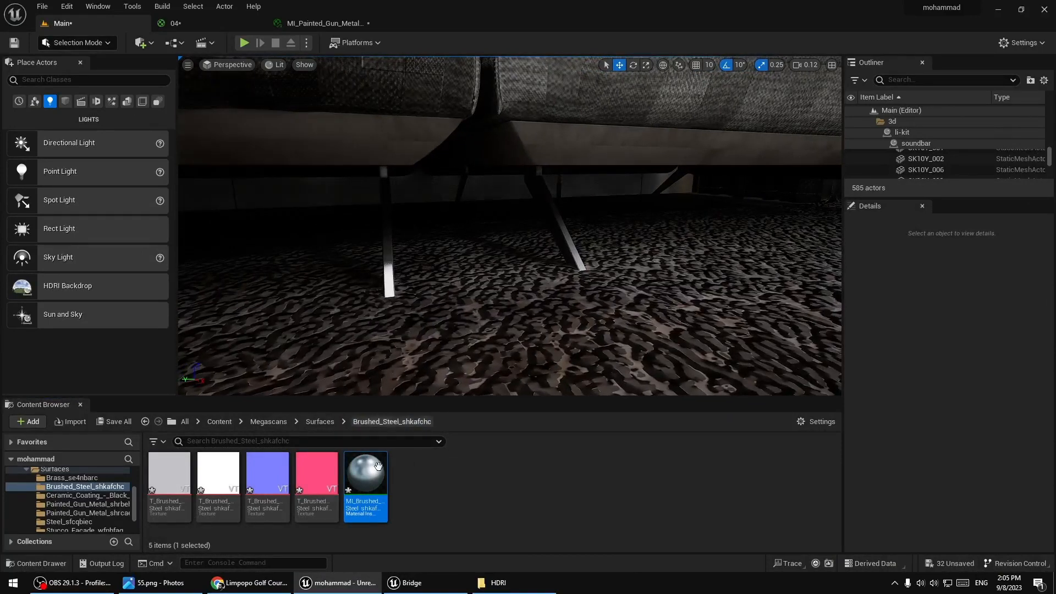
left_click_drag(378, 467, 381, 154)
left_click_drag(370, 467, 586, 149)
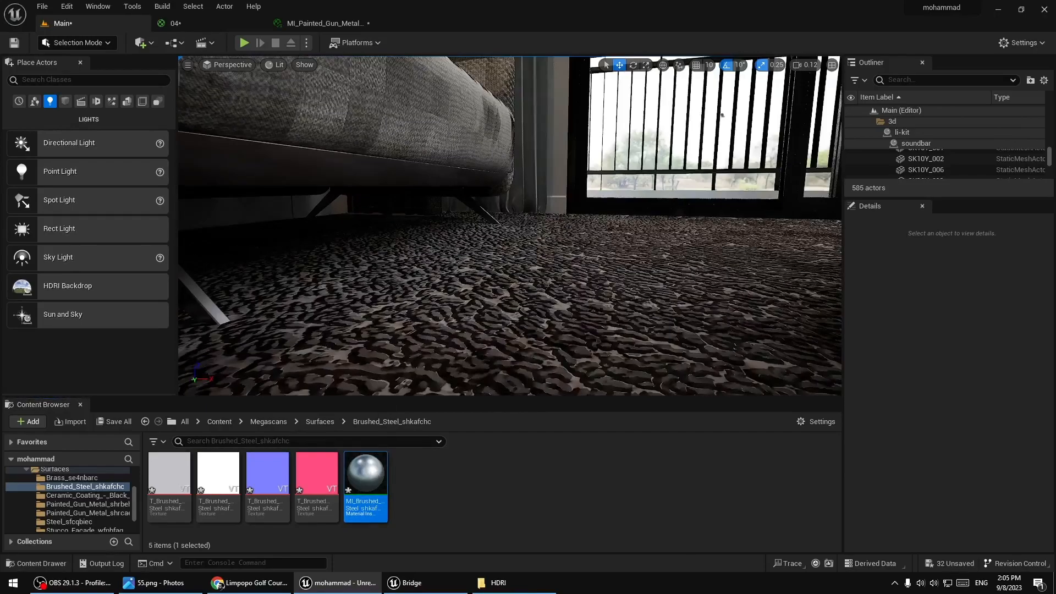
Assign the Brushed Steel material to the metal bands around the sofa's armrest.
right_click_drag(510, 225, 487, 412)
right_click_drag(515, 332, 464, 336)
left_click_drag(366, 484, 487, 260)
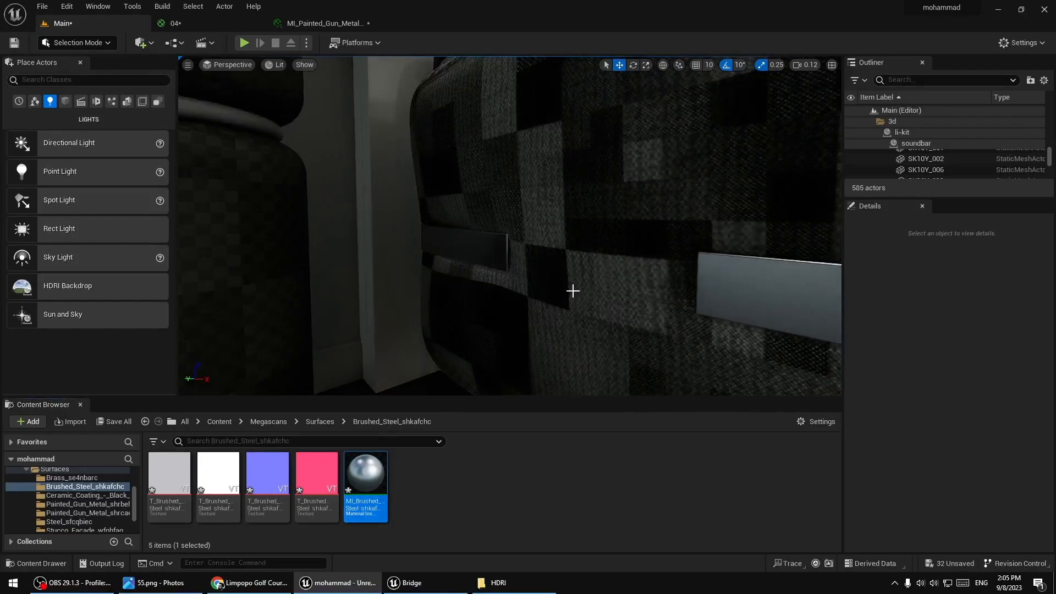
right_click_drag(572, 290, 404, 395)
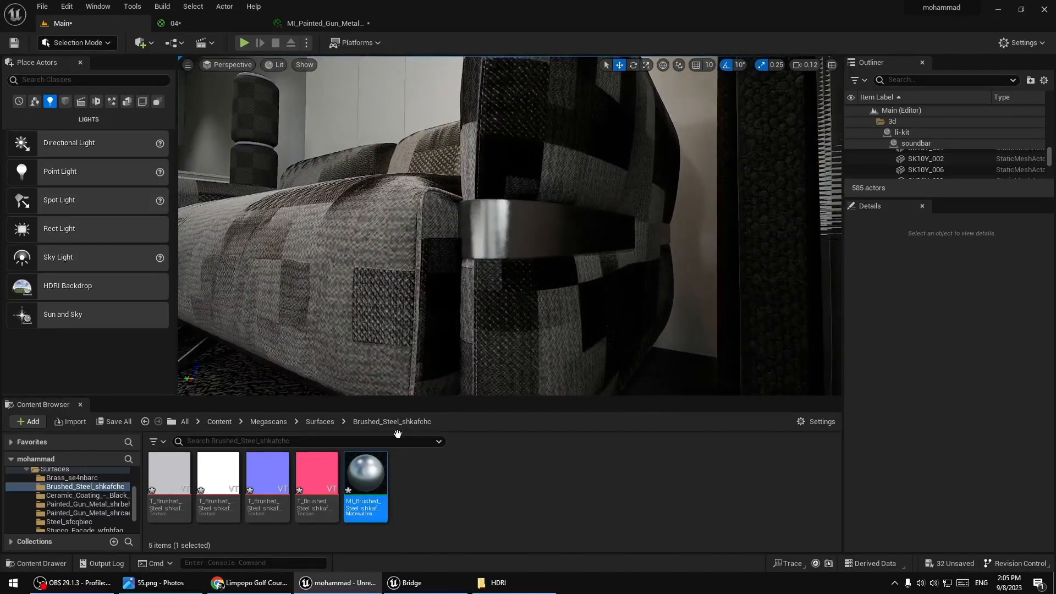
Switch to Bridge and download the last Painted Gun Metal surface in the first row of the Gun metals.
right_click_drag(544, 264, 520, 566)
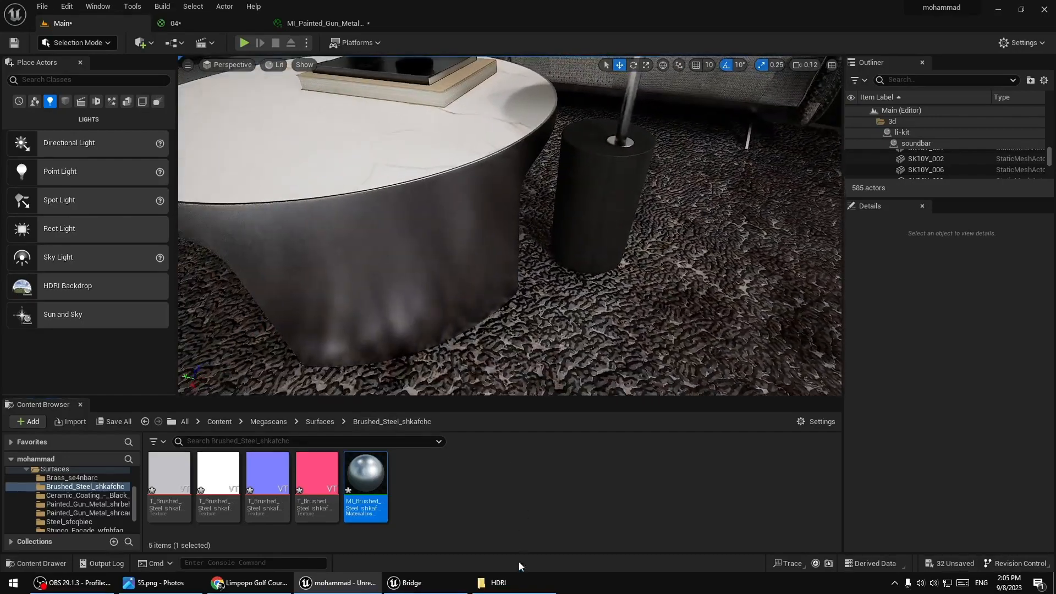
left_click(406, 582)
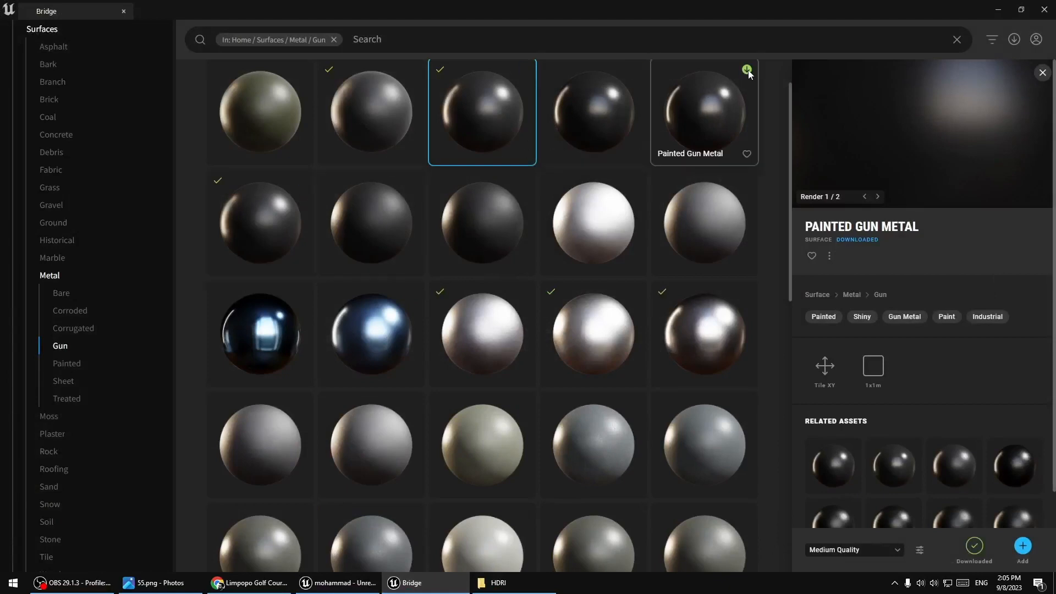
scroll(752, 137, "up", 1)
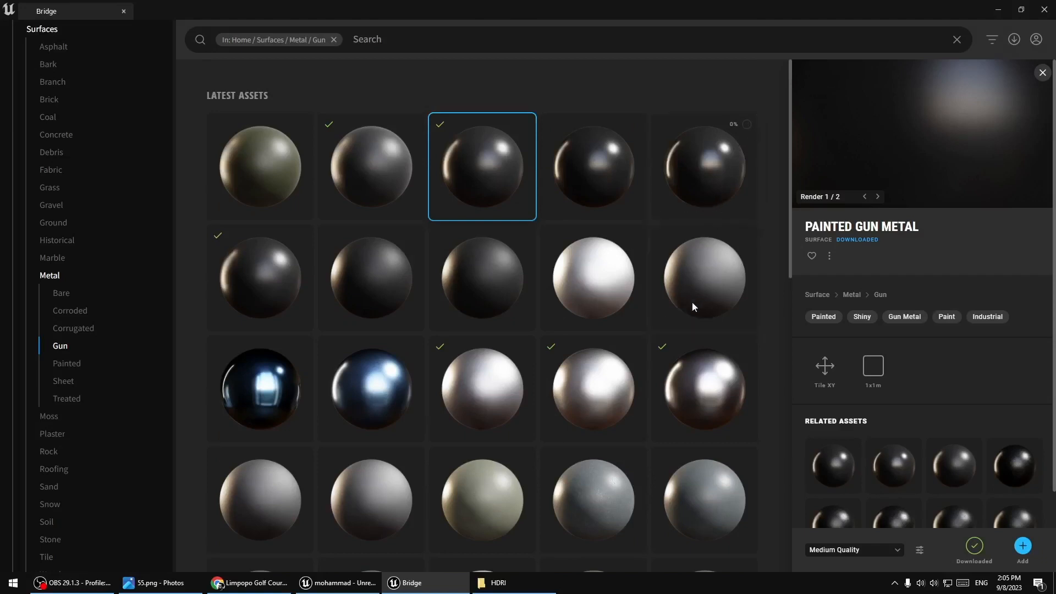
Add the Sand Blasted Steel surface from Bridge to the project and assign it to the coffee table's base.
scroll(525, 355, "down", 2)
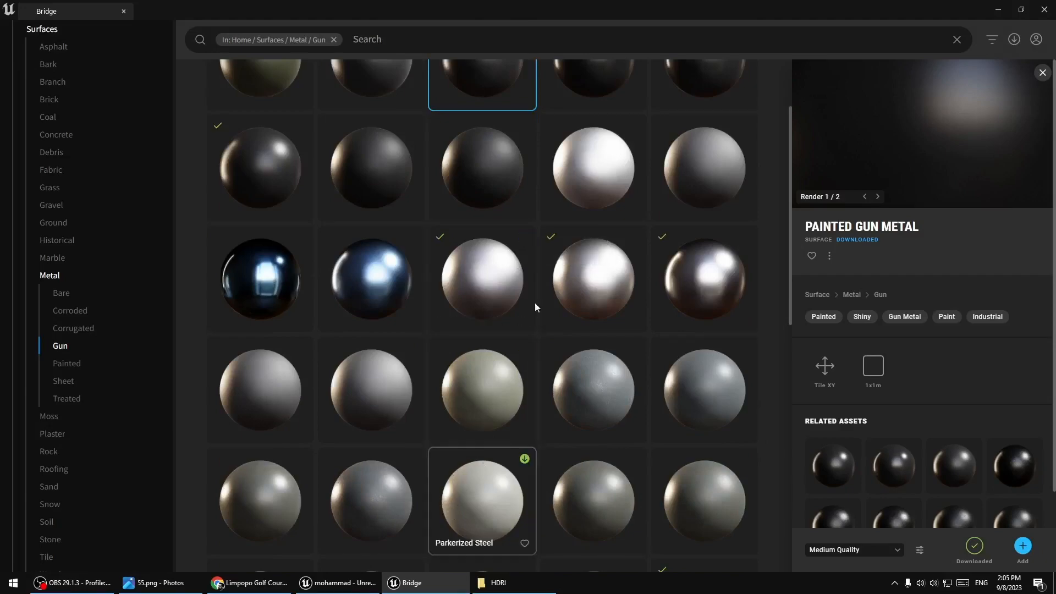
left_click(411, 586)
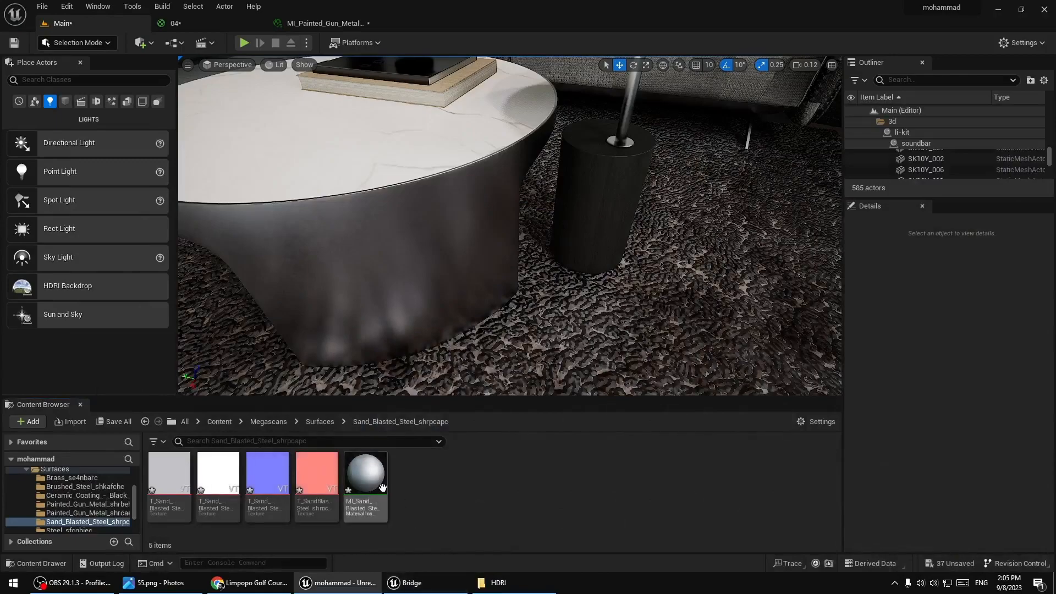
left_click_drag(383, 488, 464, 281)
Assign the Sand Blasted Steel material to the side table's pole and cylindrical foot, and move on to the dining chairs.
right_click_drag(488, 283, 507, 318)
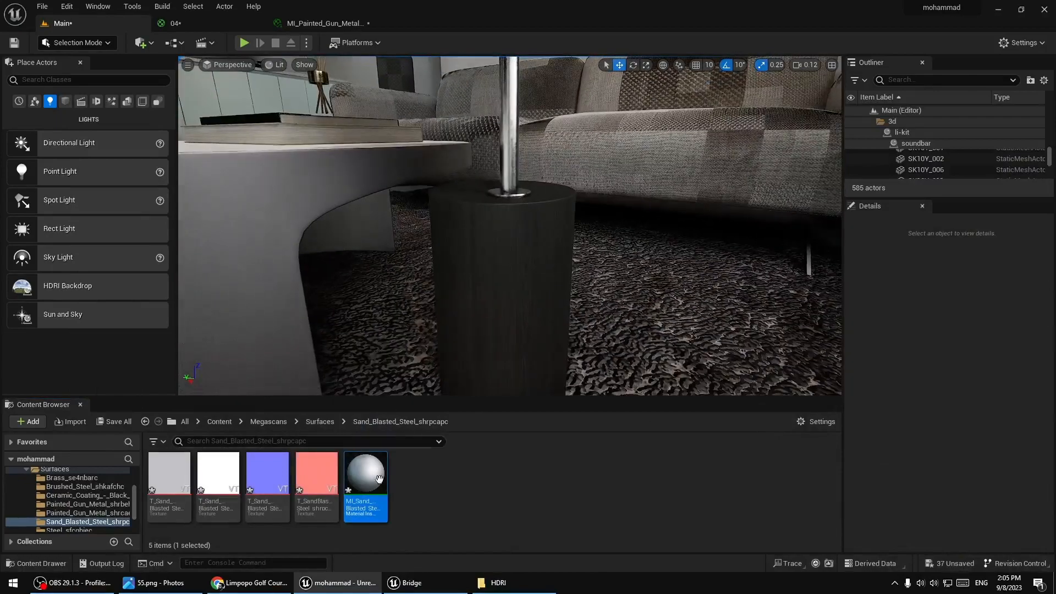
left_click_drag(365, 476, 513, 161)
right_click_drag(512, 161, 501, 198)
left_click_drag(385, 480, 511, 264)
right_click_drag(512, 264, 496, 303)
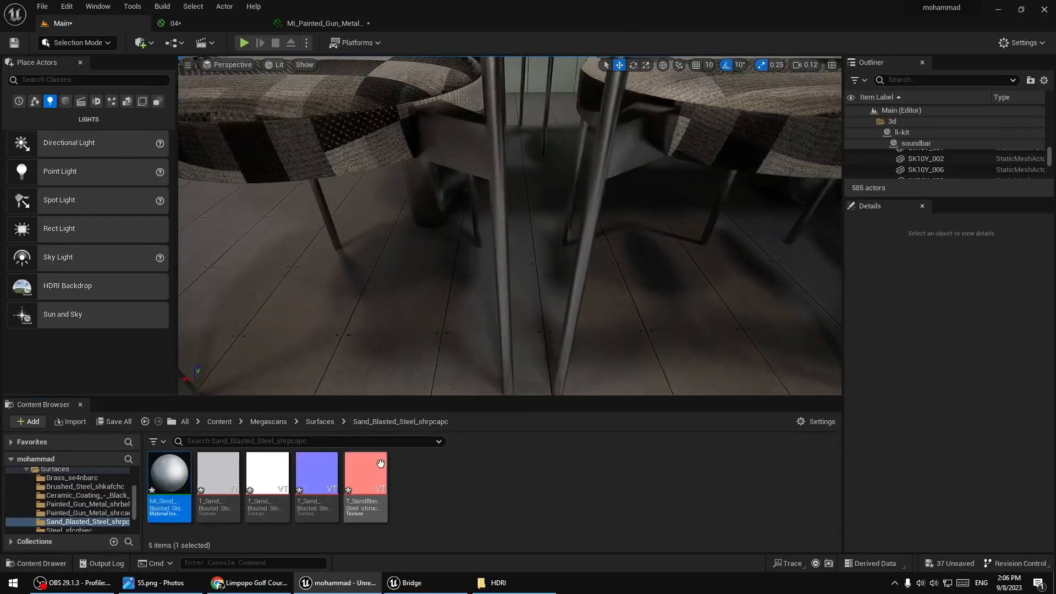
left_click_drag(365, 479, 502, 266)
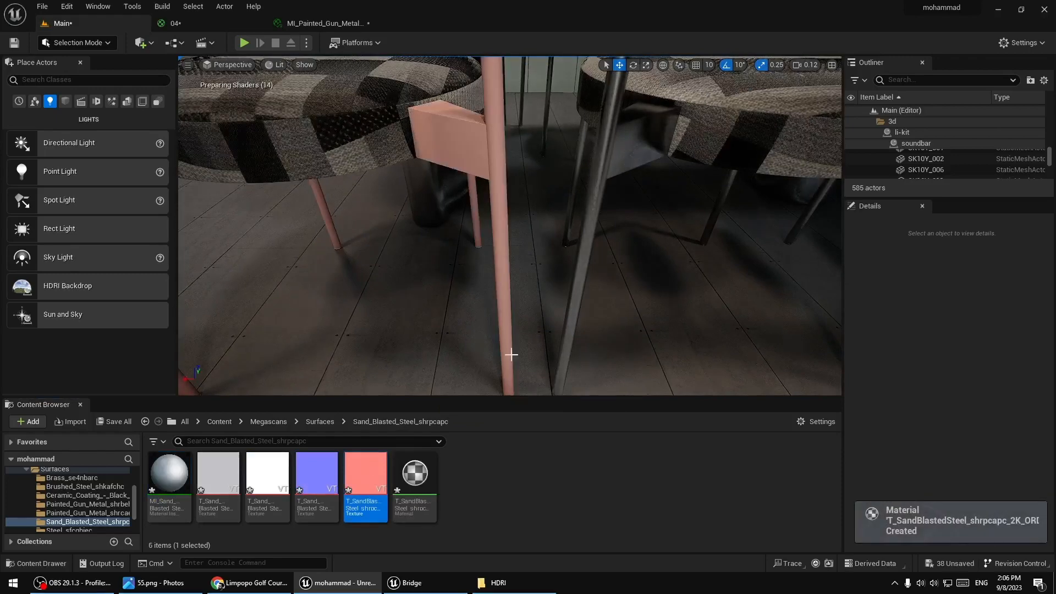
key("ctrl+z")
left_click_drag(414, 474, 479, 486)
Assign the Sand Blasted Steel material instance to the metal frames and legs of the dining chairs.
left_click_drag(169, 479, 503, 254)
left_click_drag(170, 482, 579, 285)
right_click_drag(579, 284, 737, 226)
left_click_drag(182, 483, 538, 235)
left_click(424, 585)
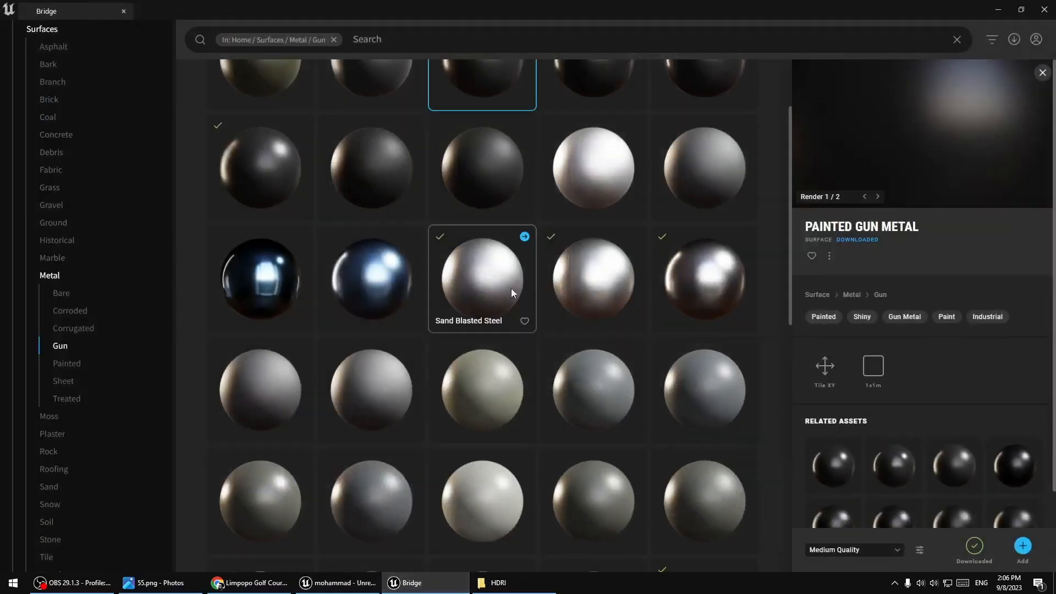
scroll(616, 292, "up", 1)
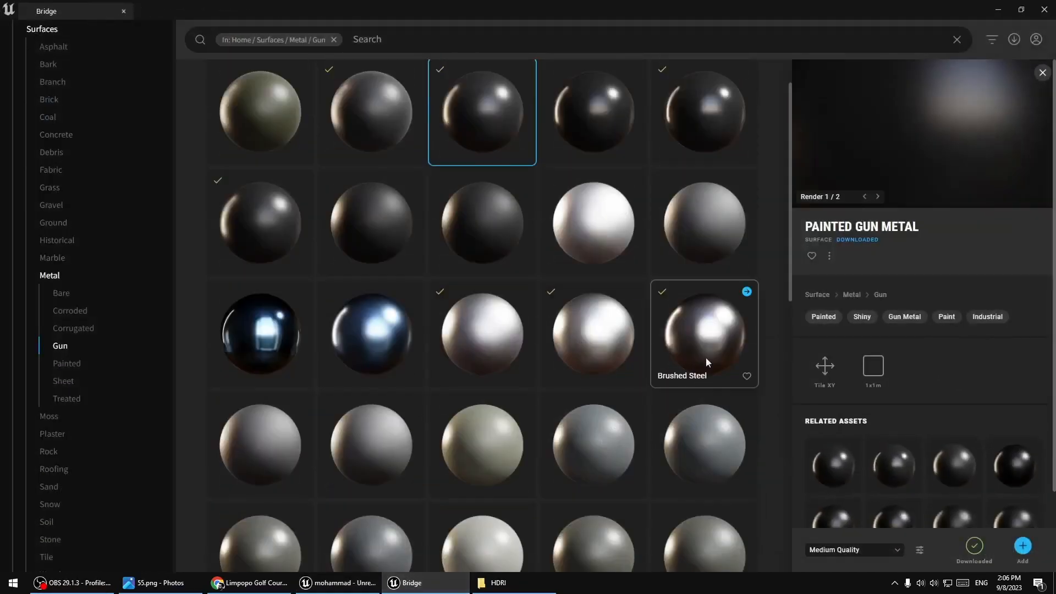
left_click(510, 578)
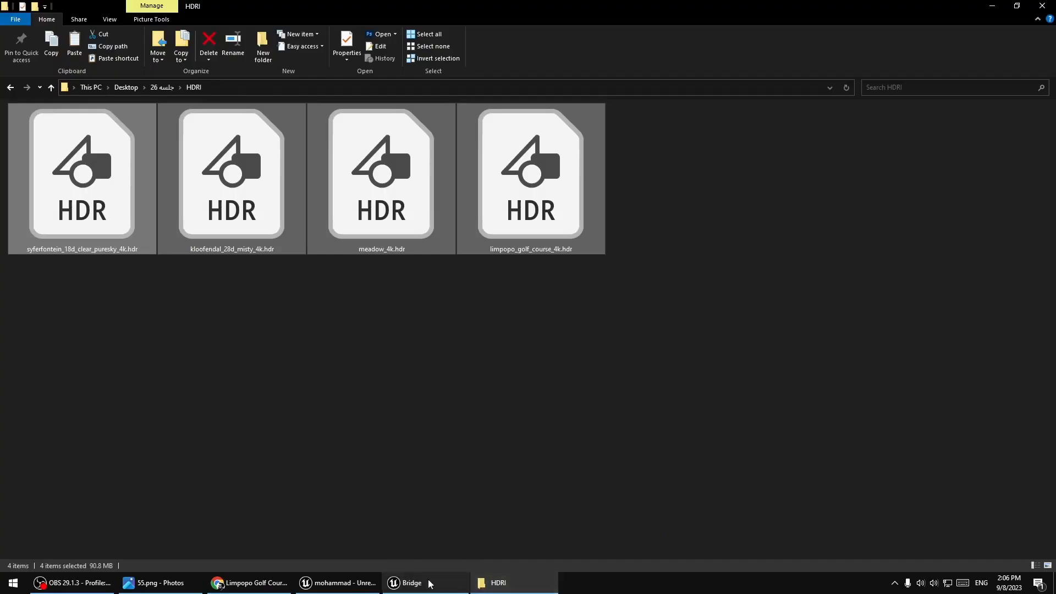
left_click(992, 6)
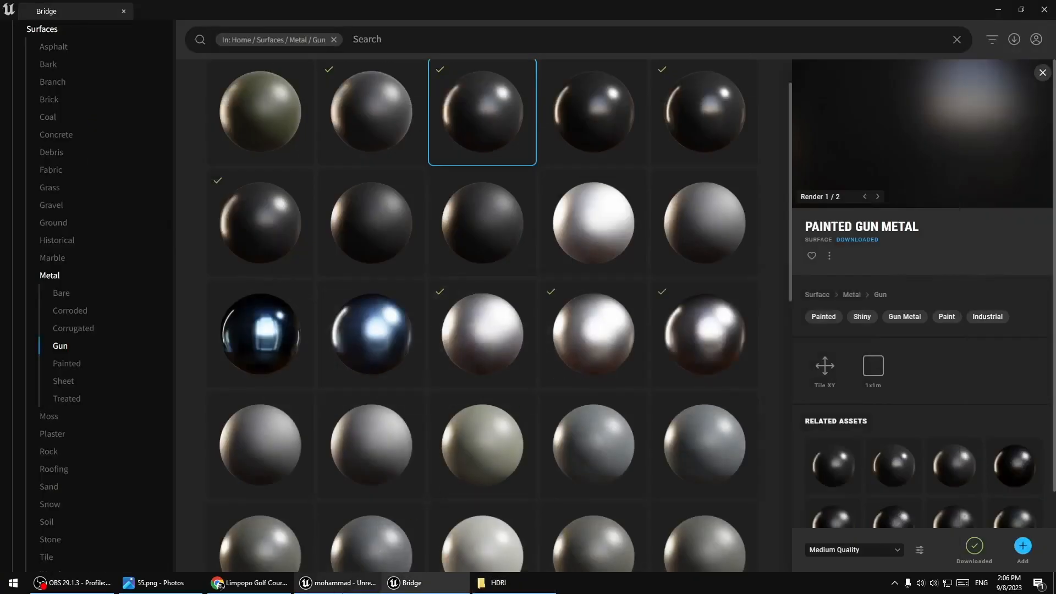
left_click(415, 586)
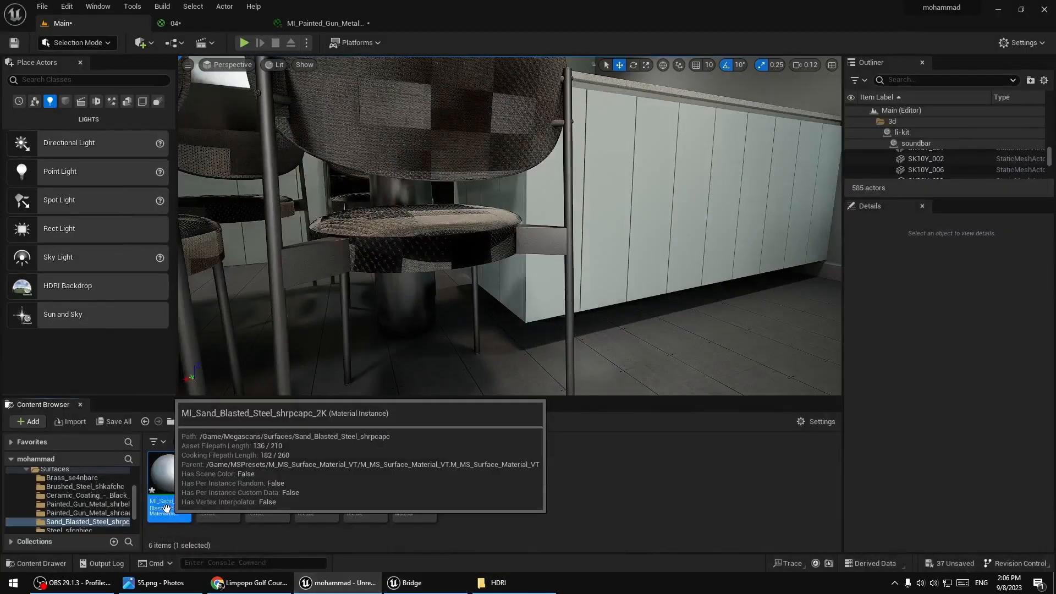
Assign the Sand Blasted Steel material instance to the remaining frame parts of the dining chairs near the kitchen island.
right_click_drag(462, 237, 418, 248)
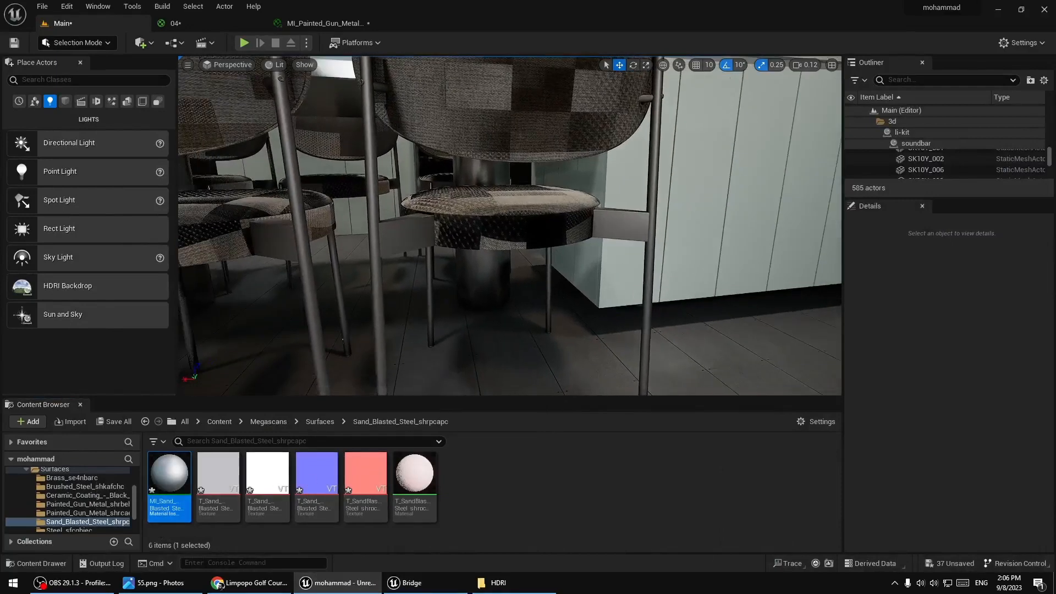
left_click_drag(169, 474, 476, 241)
right_click_drag(476, 241, 459, 247)
key("super+Down")
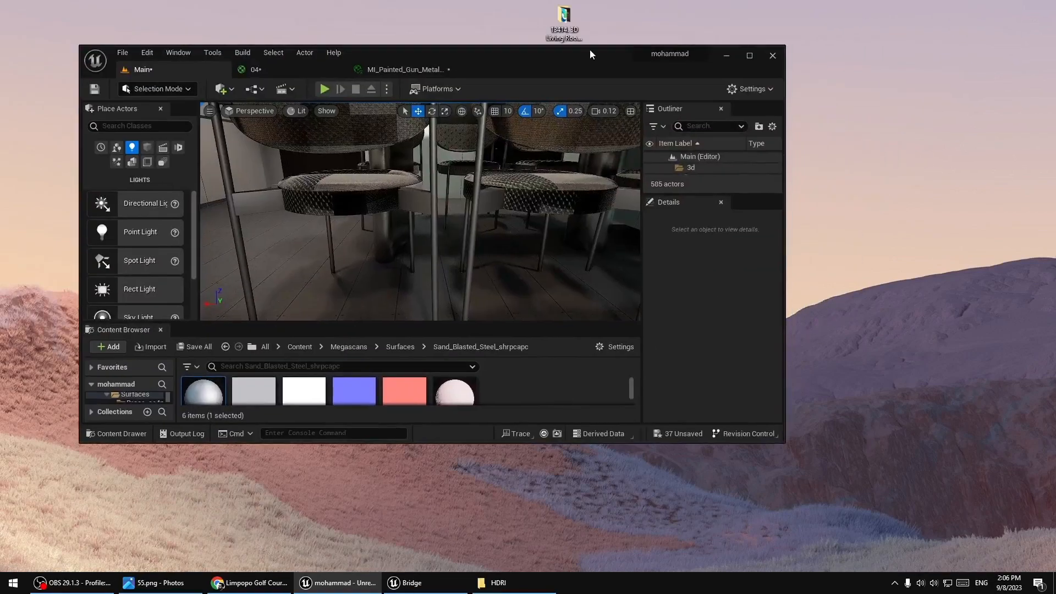
double_click(591, 54)
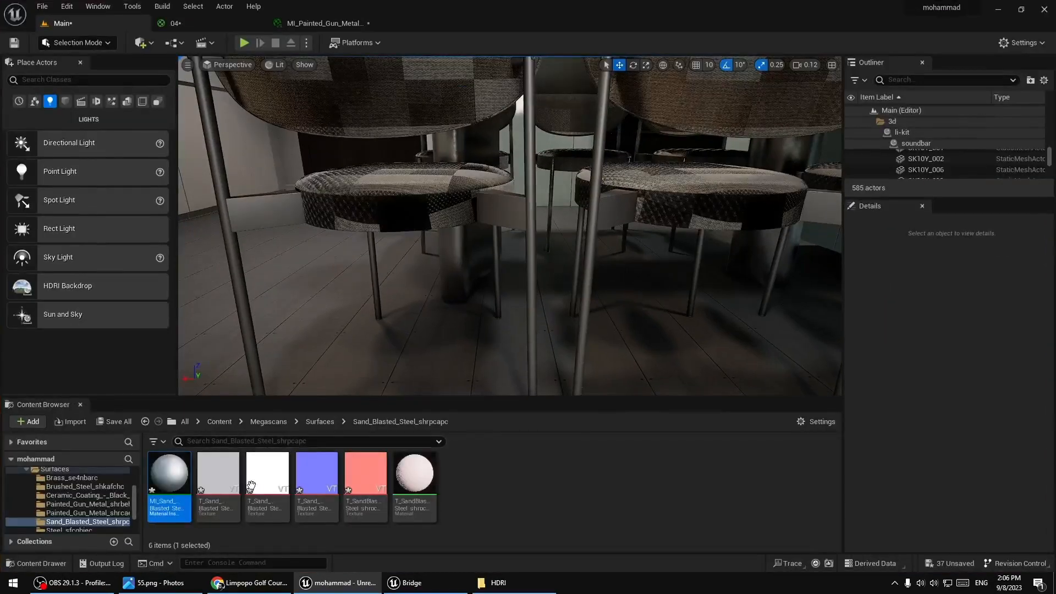
left_click_drag(176, 479, 255, 208)
right_click_drag(254, 209, 484, 220)
Assign the Sand Blasted Steel material instance to the legs of the dining chairs around the table's pedestal.
left_click_drag(329, 371, 468, 309)
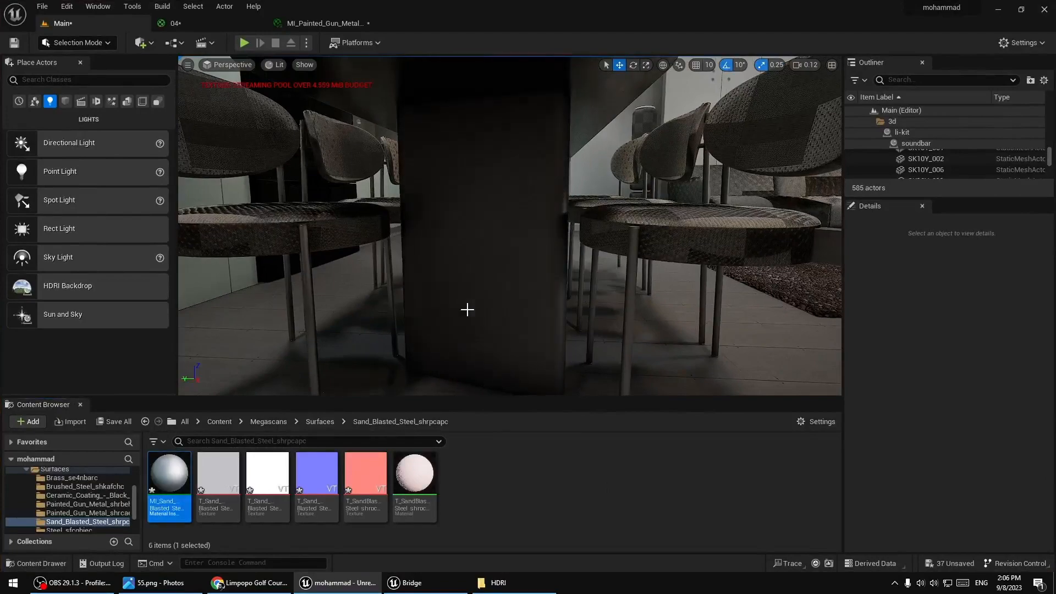
right_click_drag(500, 363, 429, 341)
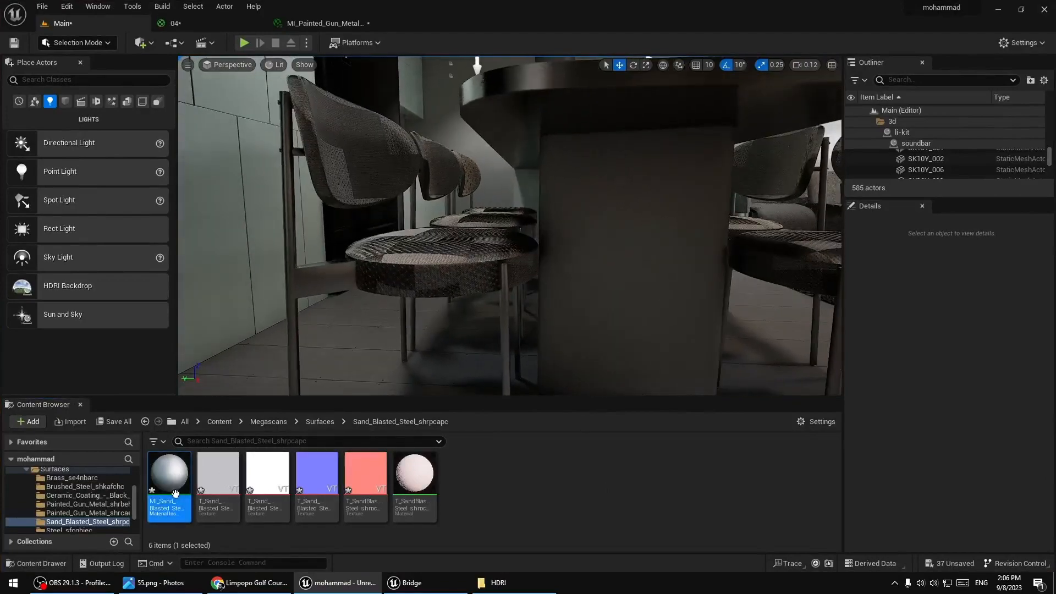
left_click_drag(175, 493, 501, 323)
right_click_drag(495, 322, 385, 358)
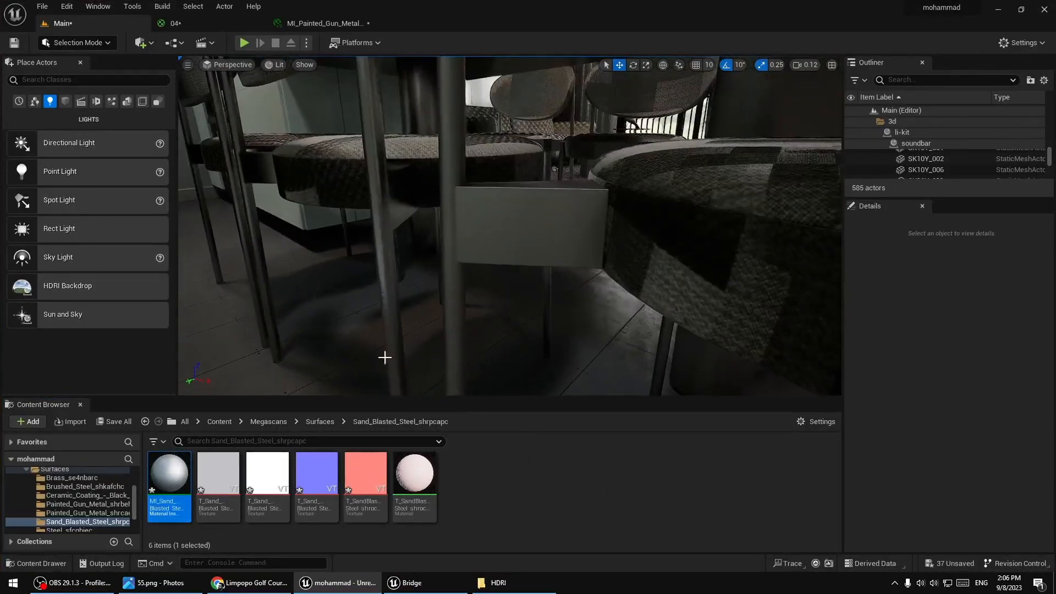
left_click_drag(177, 475, 384, 304)
right_click_drag(395, 284, 554, 270)
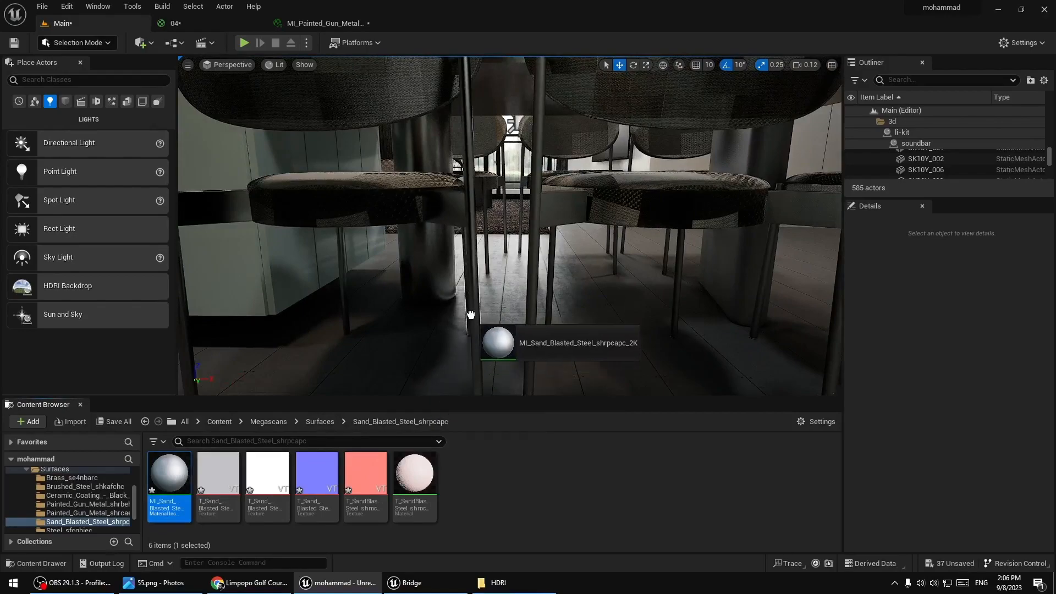
middle_click_drag(332, 365, 286, 286)
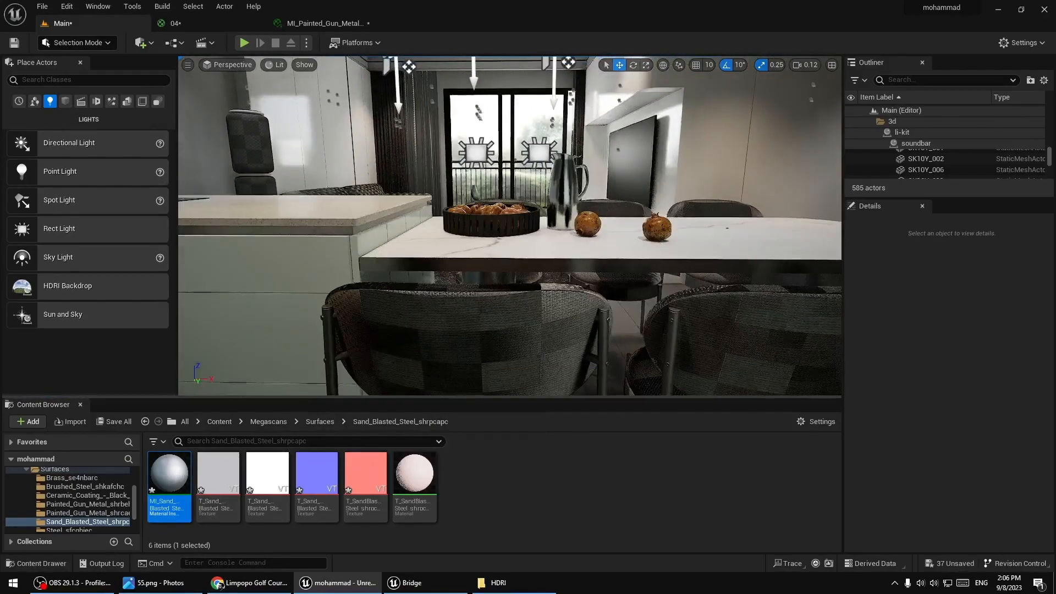
right_click_drag(510, 226, 297, 258)
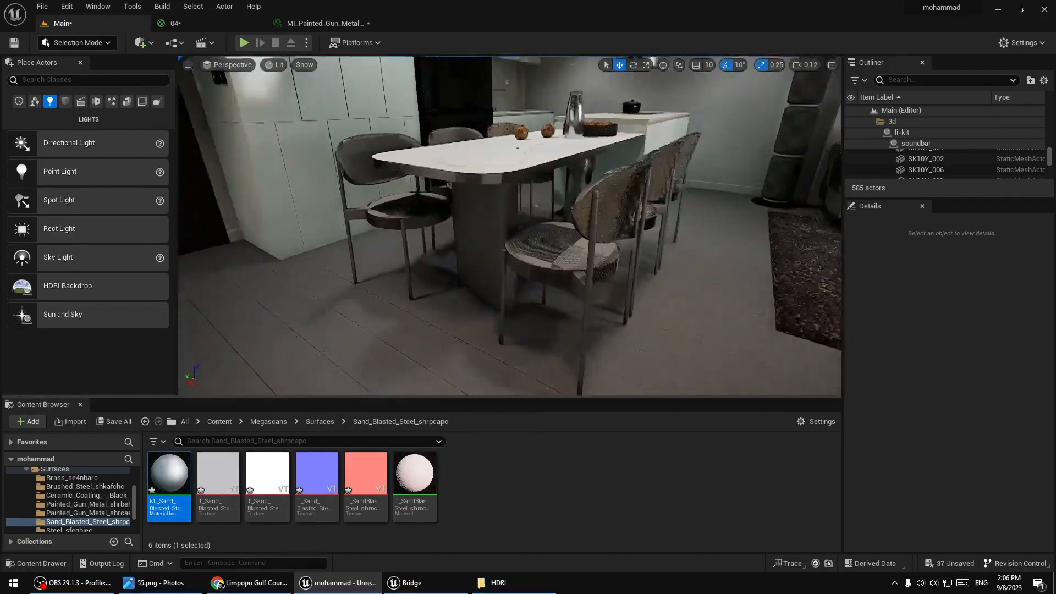
middle_click_drag(510, 225, 611, 225)
right_click_drag(583, 299, 550, 297)
mouse_move(484, 325)
right_mouse_down()
mouse_move(753, 321)
mouse_move(462, 322)
right_mouse_up()
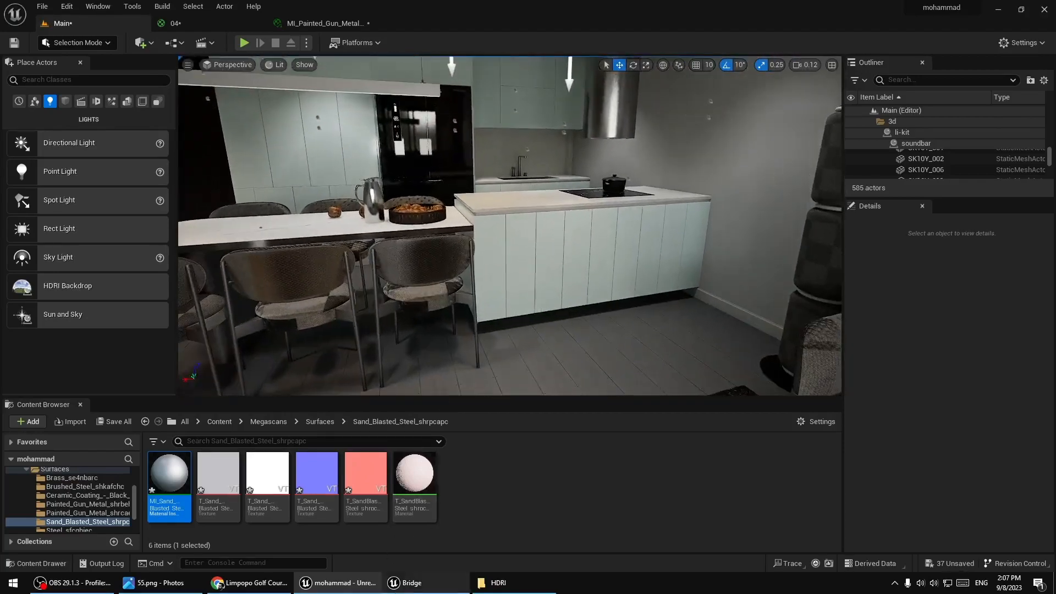
Add the Plush Carpet surface from Bridge's Fabric category to the project and apply its material instance to the living room rug.
left_click(405, 583)
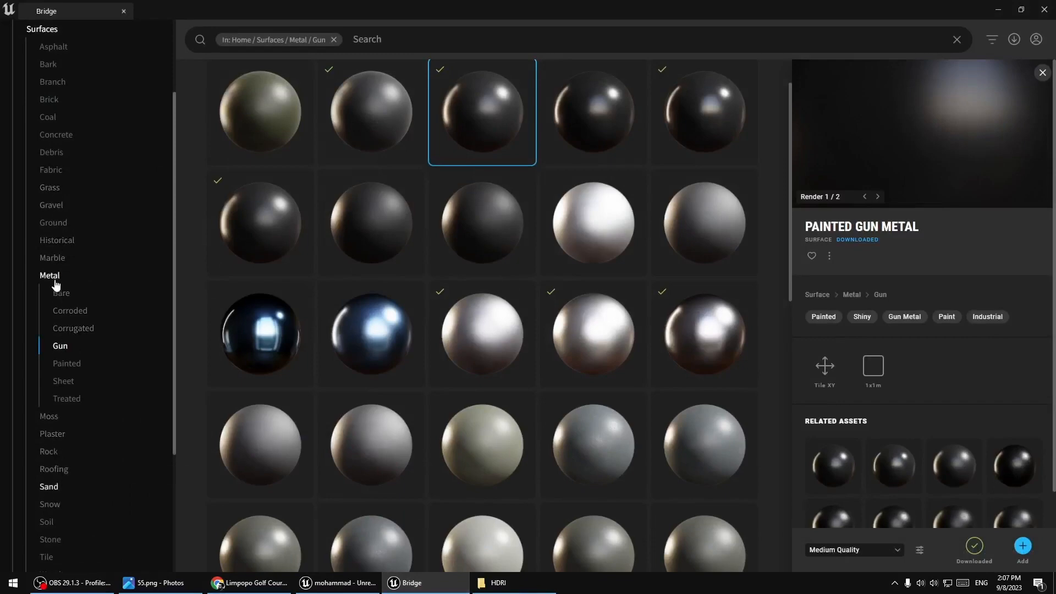
scroll(65, 231, "up", 3)
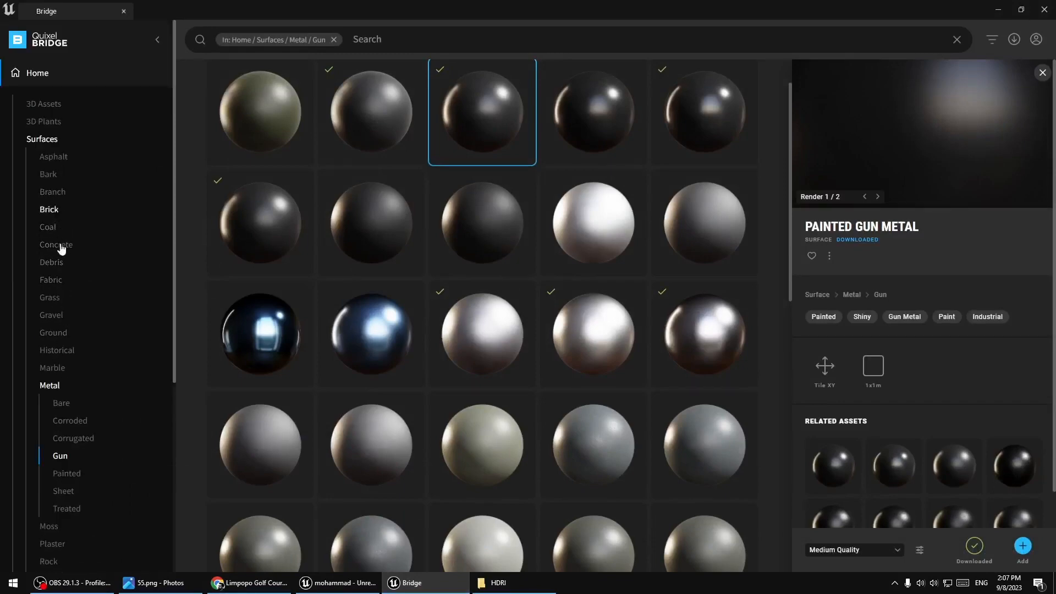
left_click(51, 280)
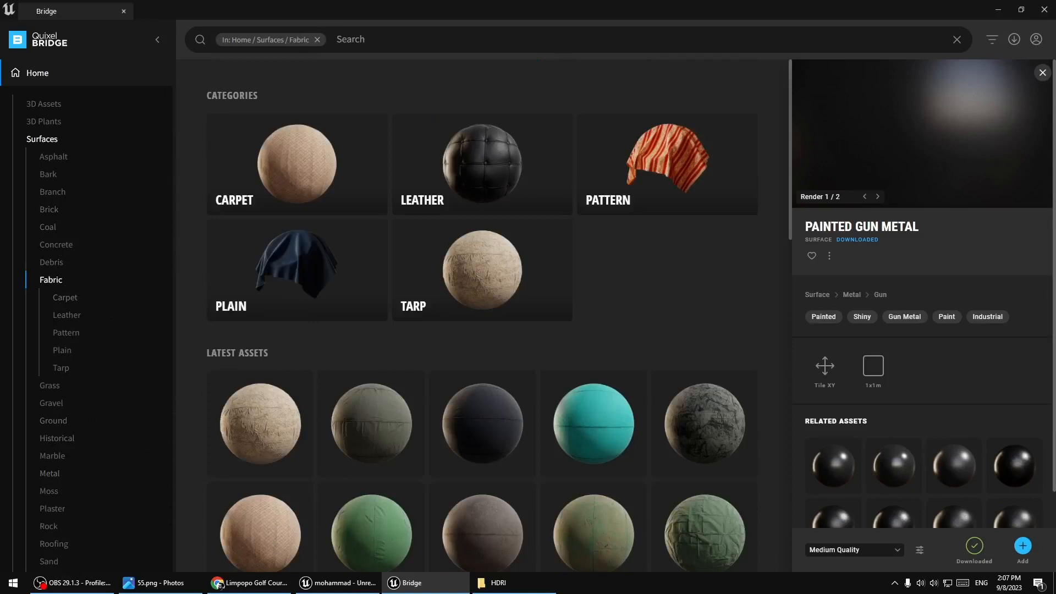
scroll(482, 330, "down", 10)
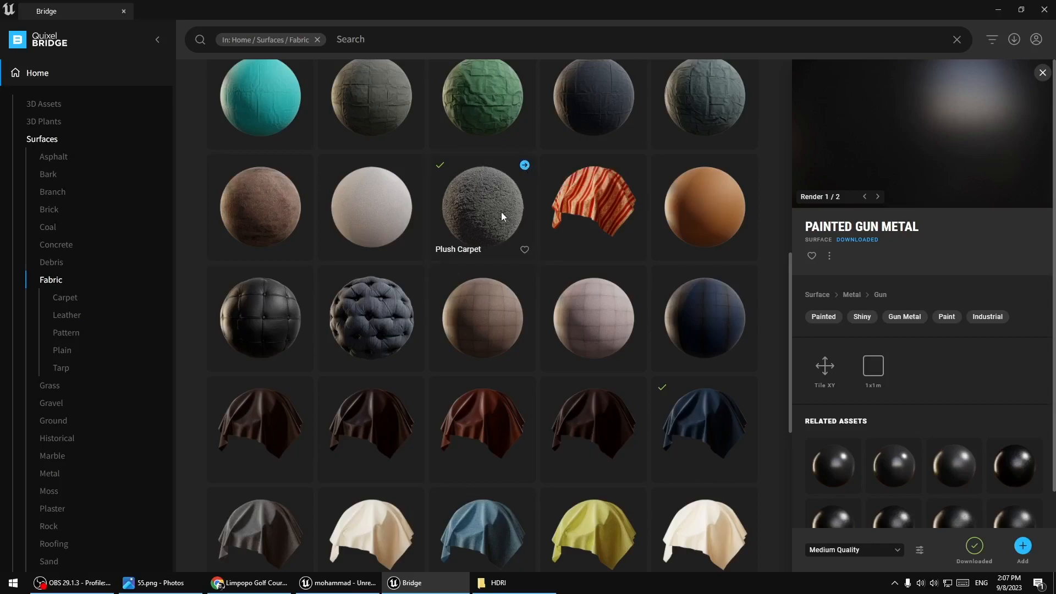
left_click(388, 590)
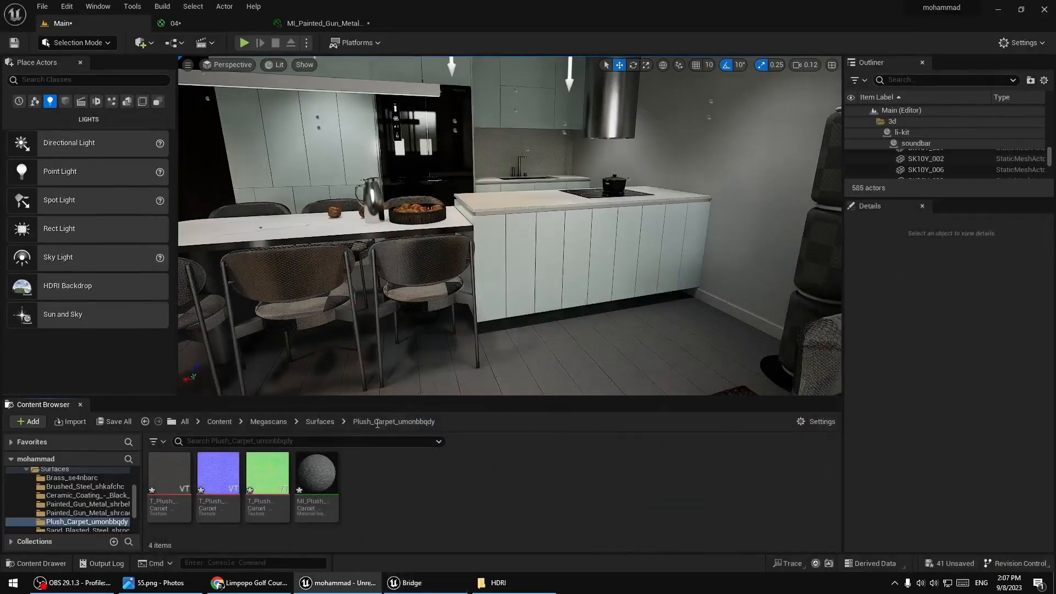
right_click_drag(439, 317, 495, 308)
left_click_drag(317, 476, 559, 295)
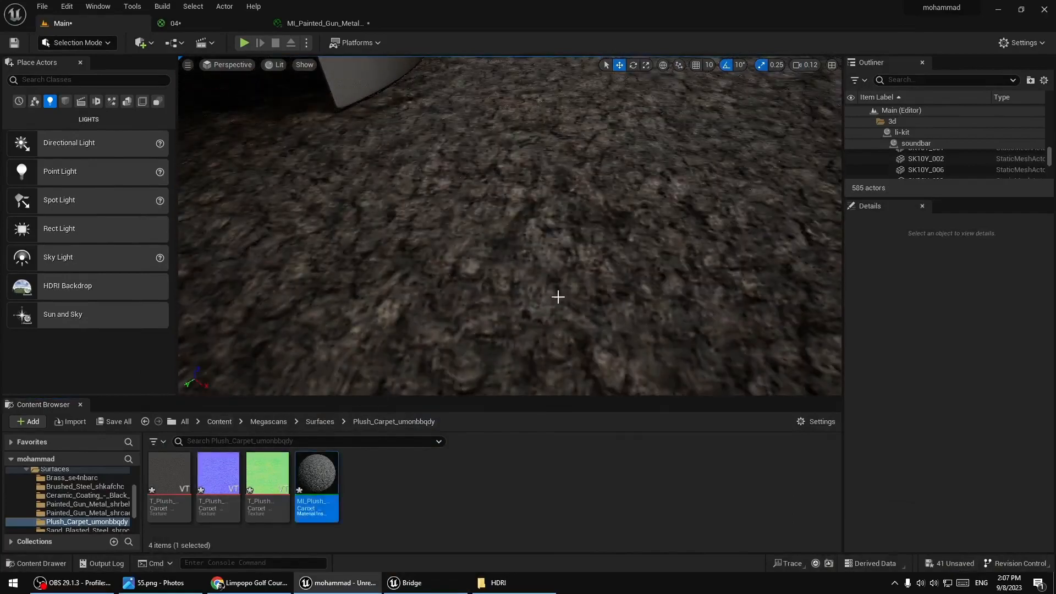
right_click_drag(559, 295, 512, 269)
Try the Multicolored Fabric surface from Bridge on the sofa by adding it to the project and applying its material instance.
left_click(405, 582)
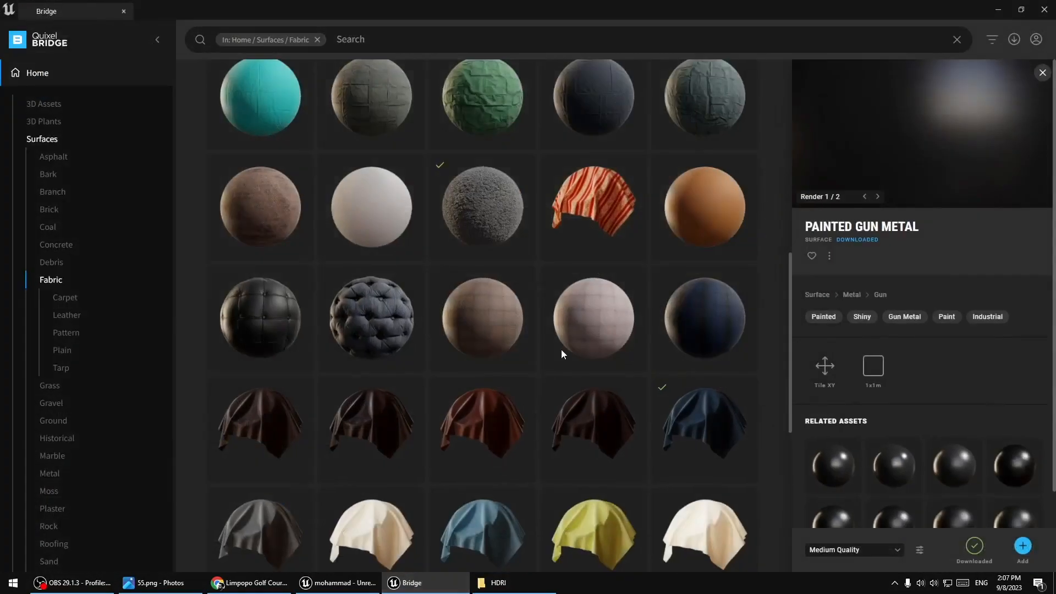
scroll(644, 371, "down", 5)
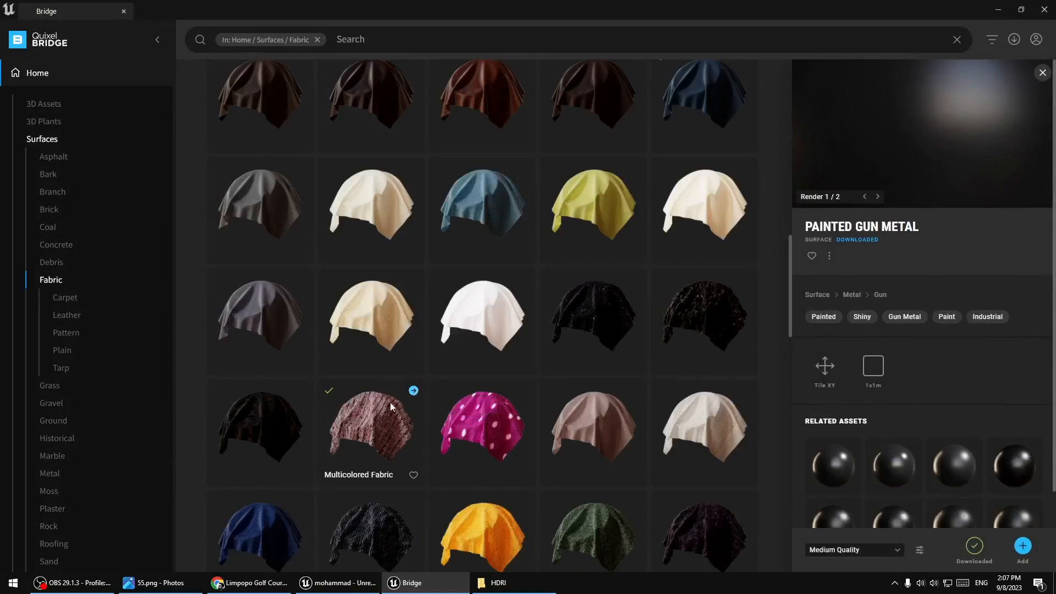
left_click(413, 391)
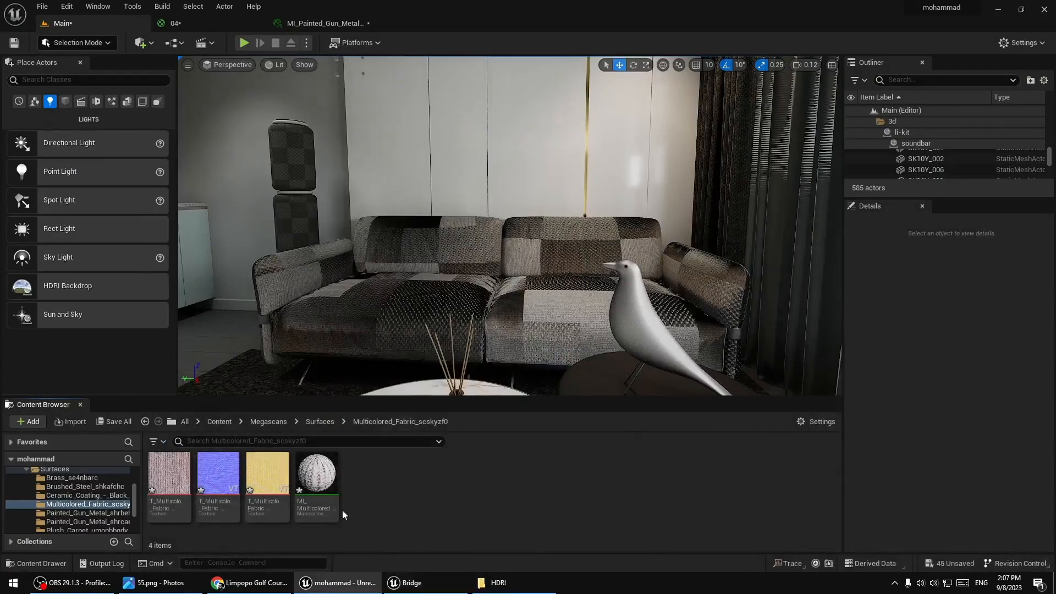
left_click_drag(317, 484, 418, 316)
key("w")
right_click_drag(440, 330, 395, 400)
key("w")
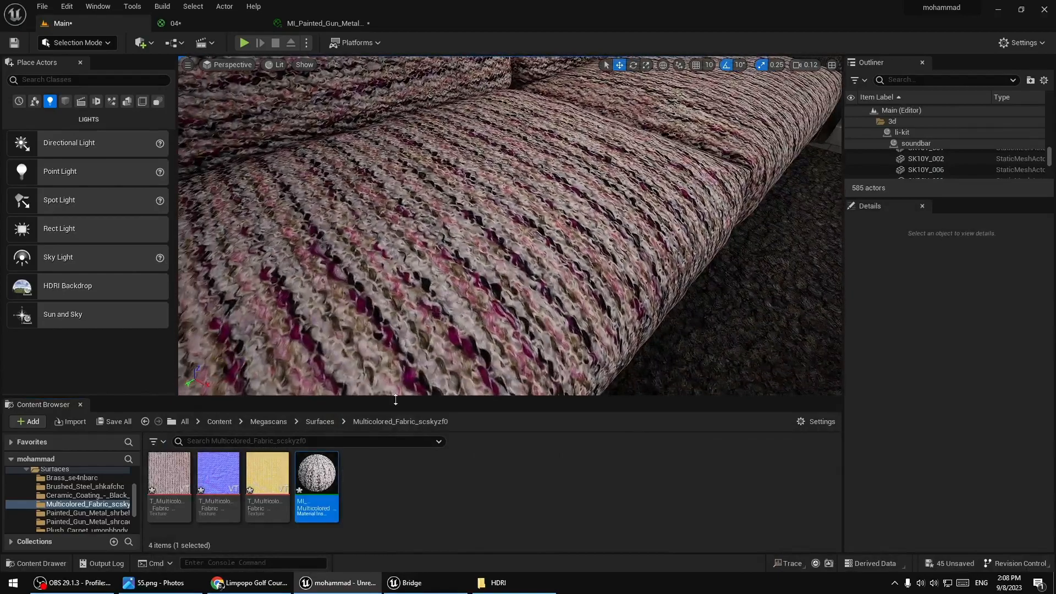
key("s")
right_click_drag(481, 330, 489, 303)
Add the dark blue Furniture Fabric surface from Bridge to the project and assign it to the sofa's cushions and armrests.
left_click(408, 583)
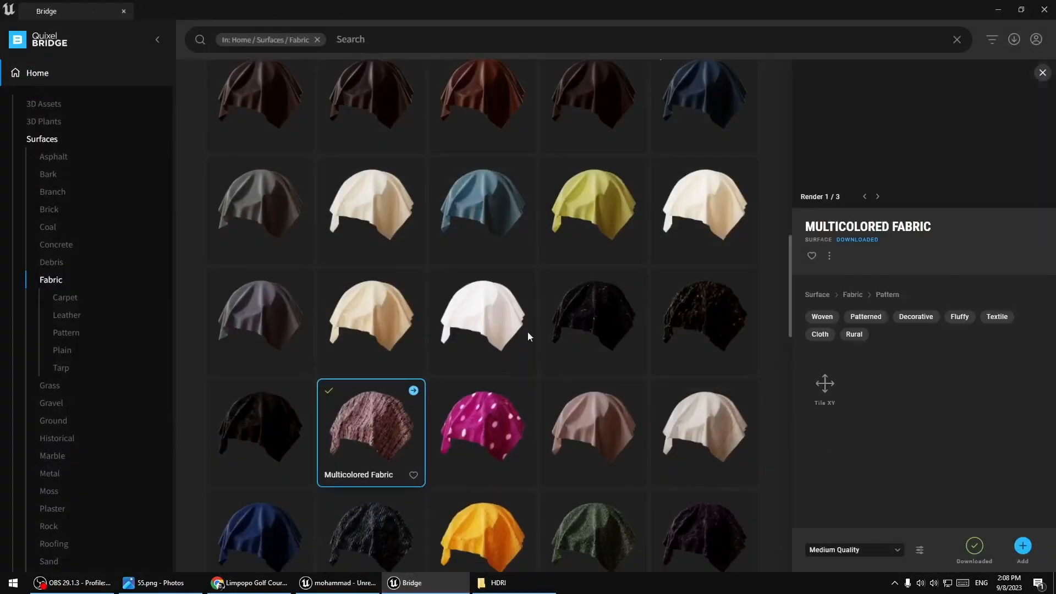
scroll(720, 224, "up", 3)
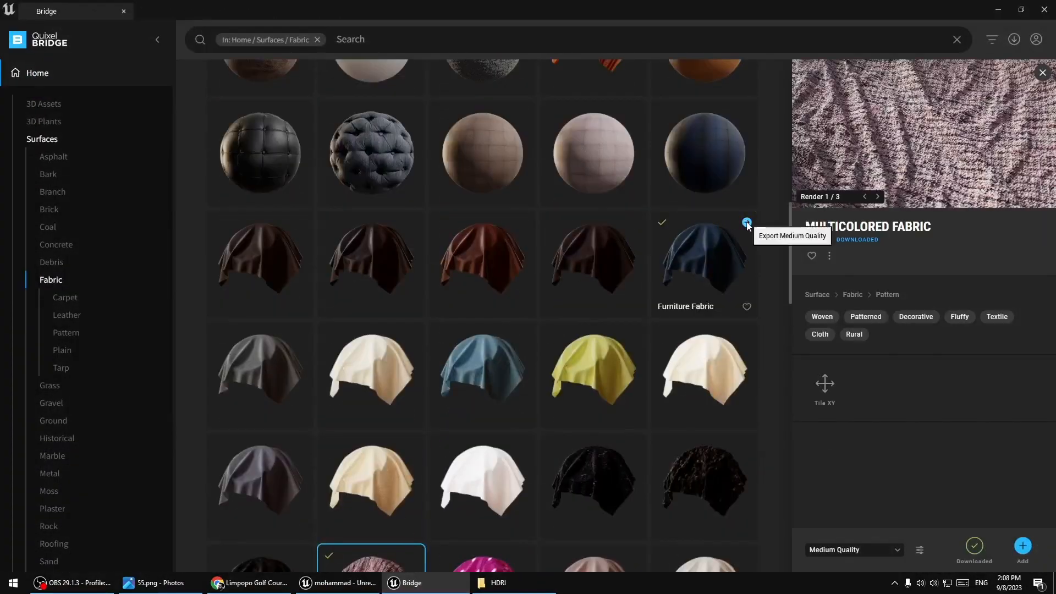
left_click(427, 582)
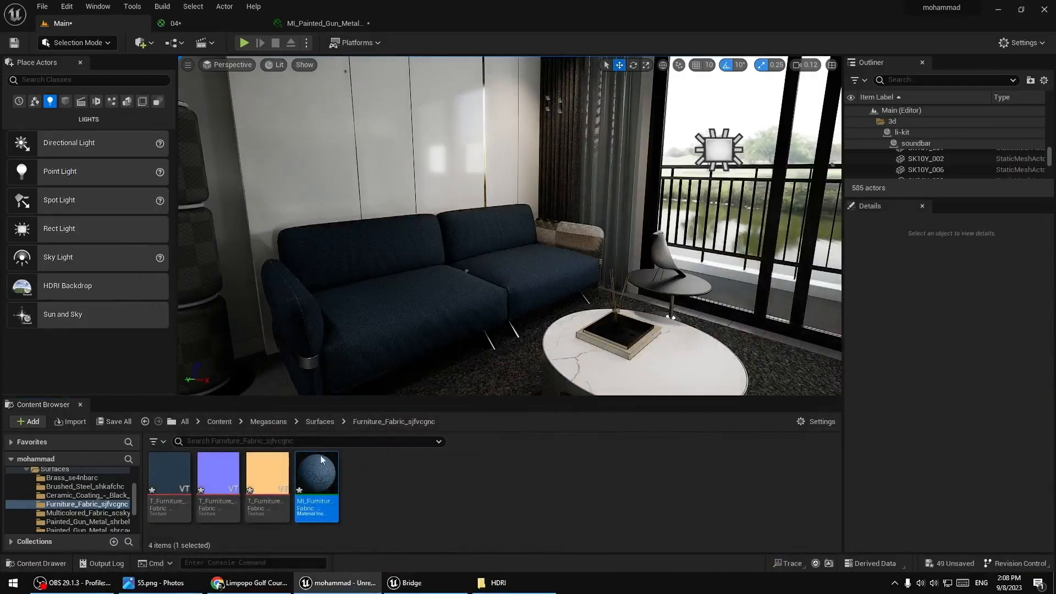
left_click_drag(323, 460, 577, 232)
right_click_drag(576, 233, 469, 212)
key("s")
key("w")
key("s")
Select the living room wall and open its Stucco Facade material instance for editing.
left_click(347, 271)
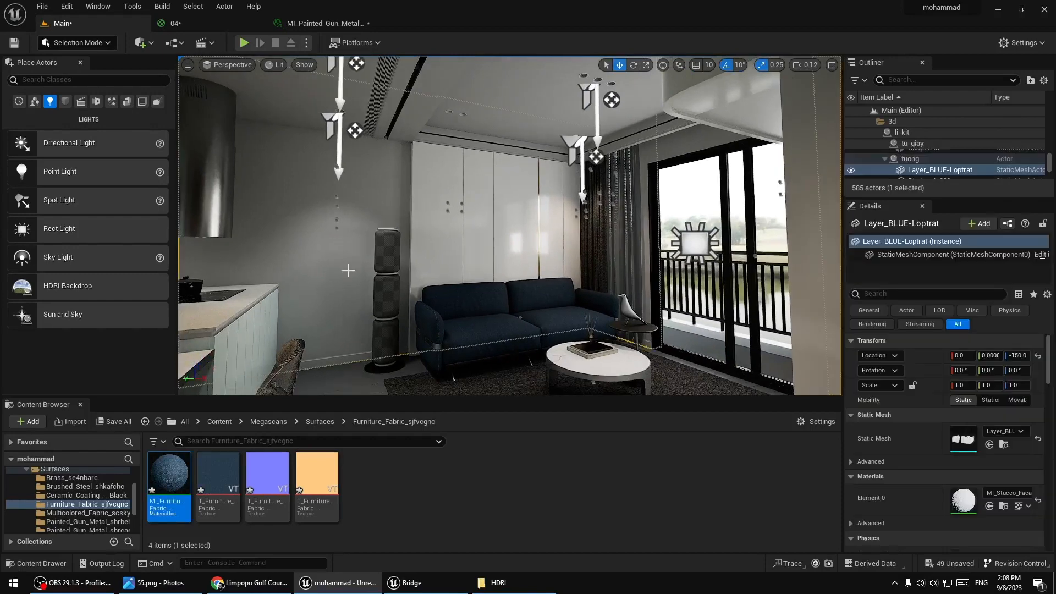
left_click(1004, 506)
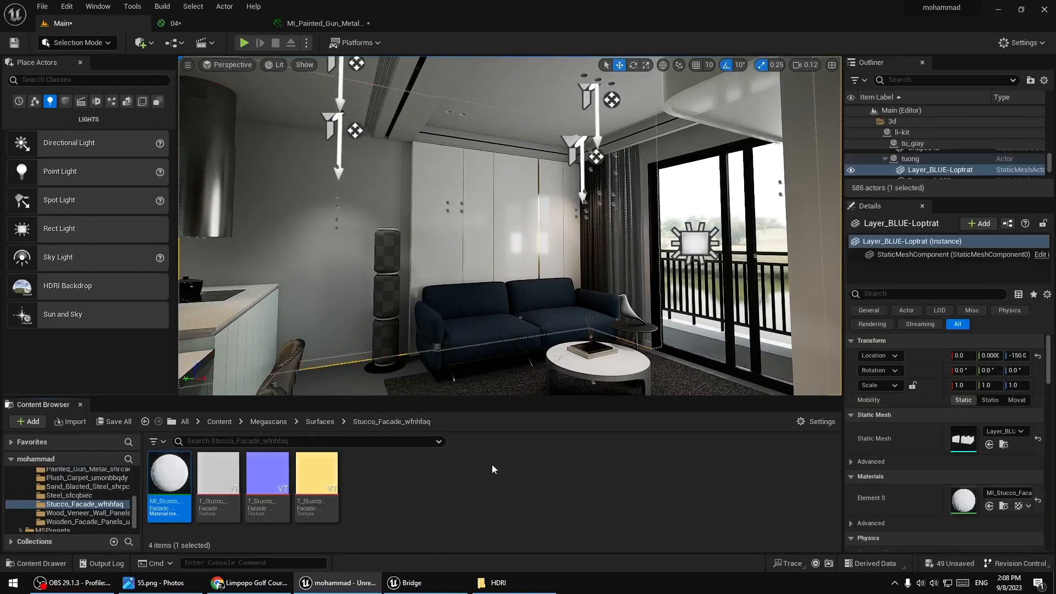
double_click(180, 482)
left_click_drag(569, 287, 845, 278)
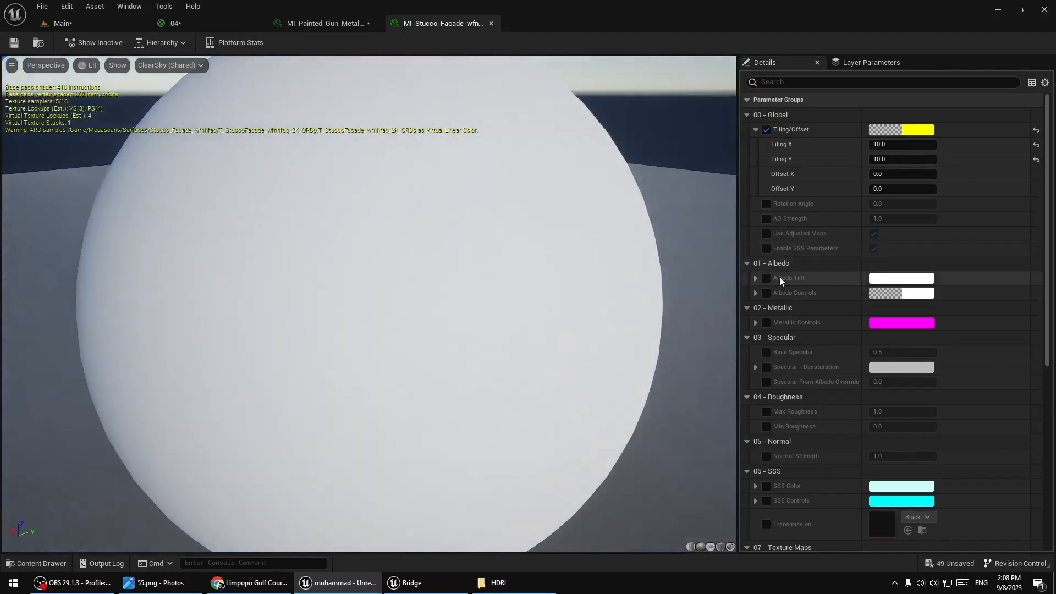
Enable the Albedo Tint and Albedo Controls overrides of the Stucco Facade material instance, keeping the tint white.
left_click(765, 278)
left_click(875, 280)
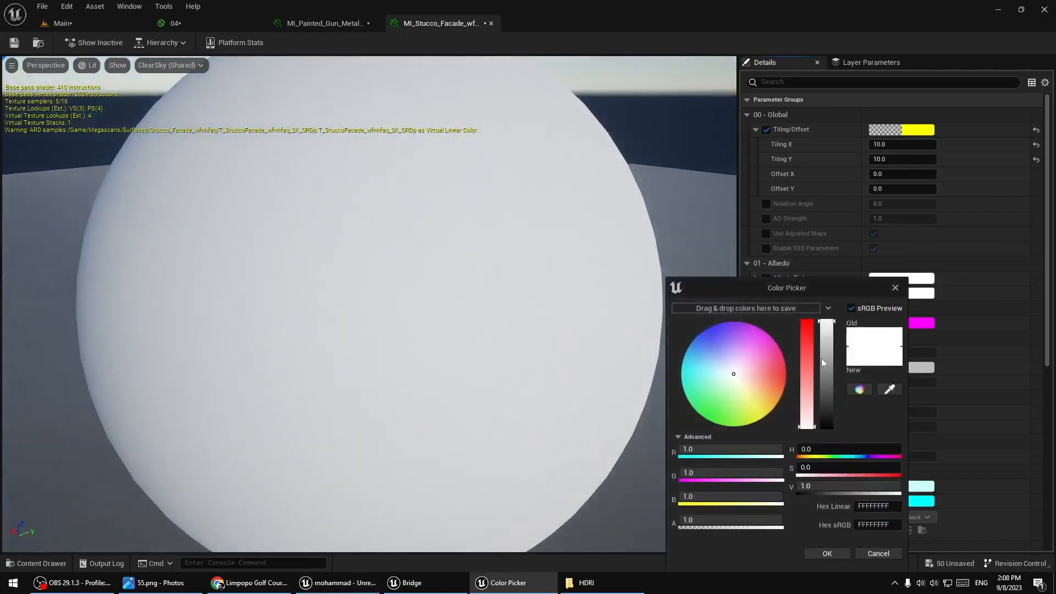
left_click(829, 551)
double_click(915, 296)
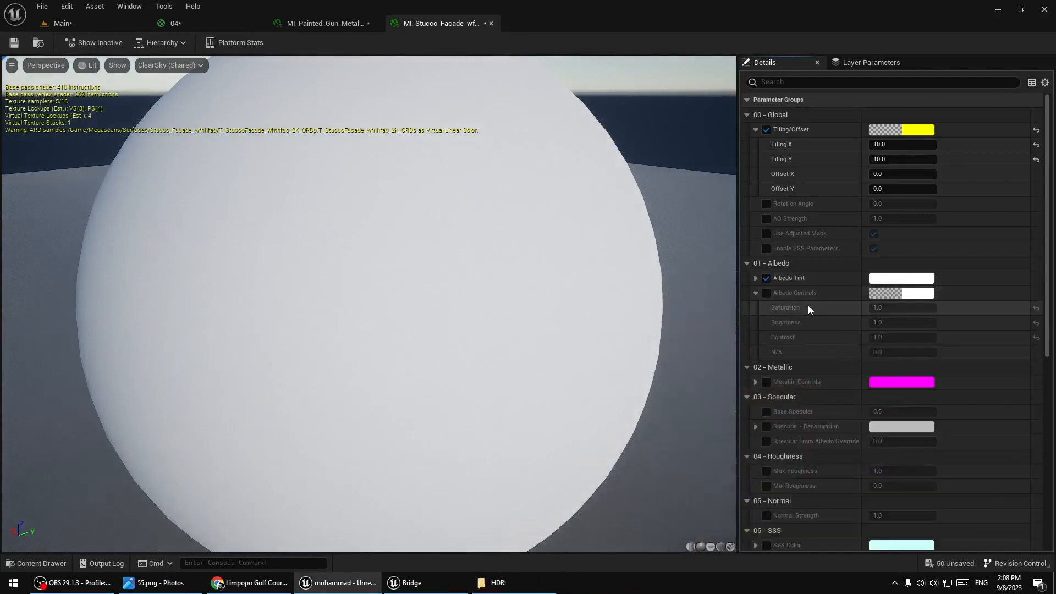
double_click(823, 294)
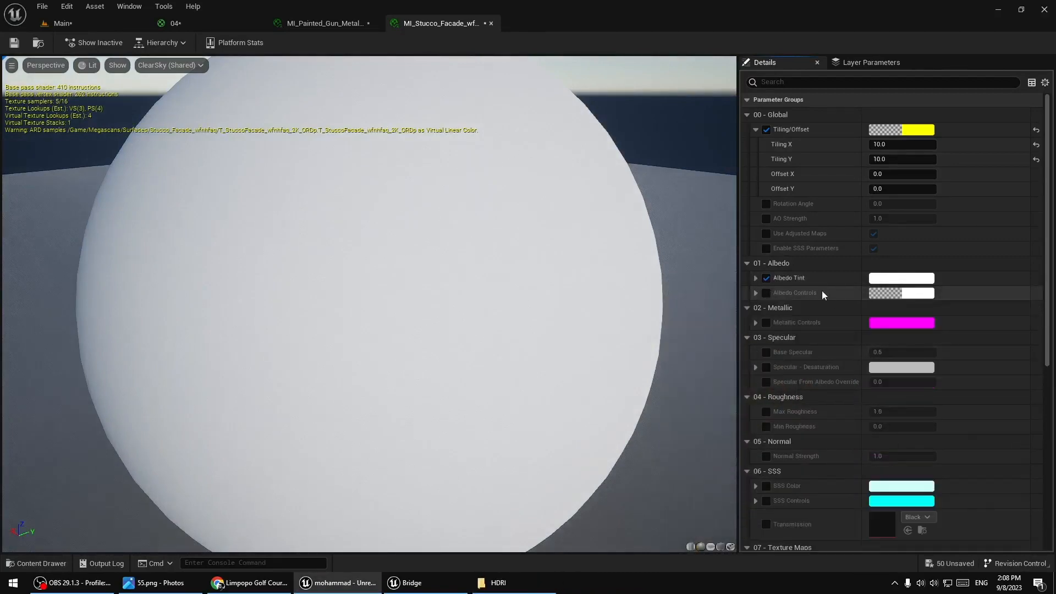
left_click(900, 296)
left_click(861, 554)
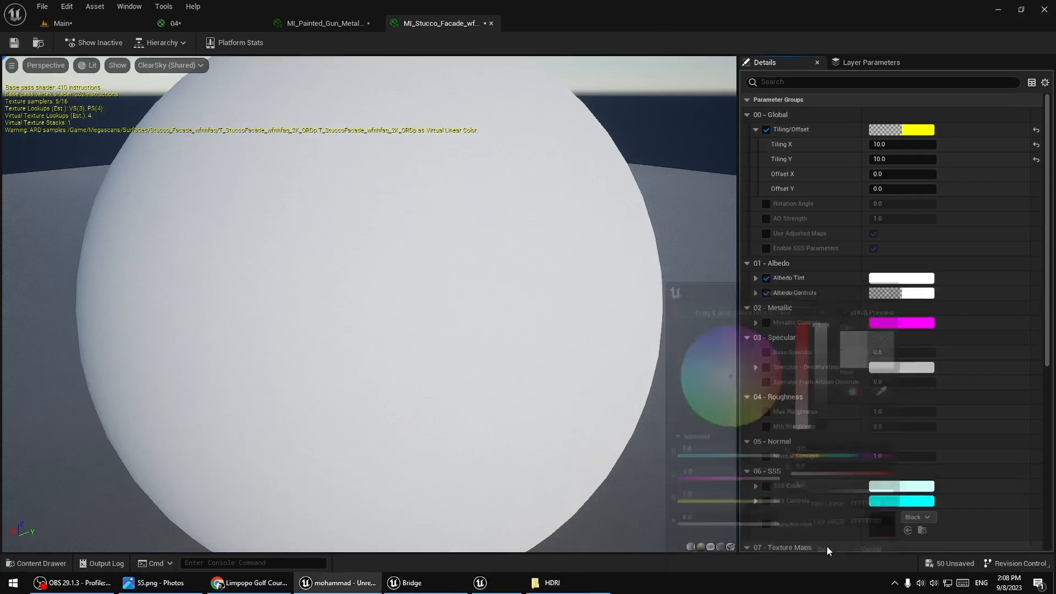
Return to the level and apply the Stucco Facade material instance to the wall beside the range hood.
left_click(79, 22)
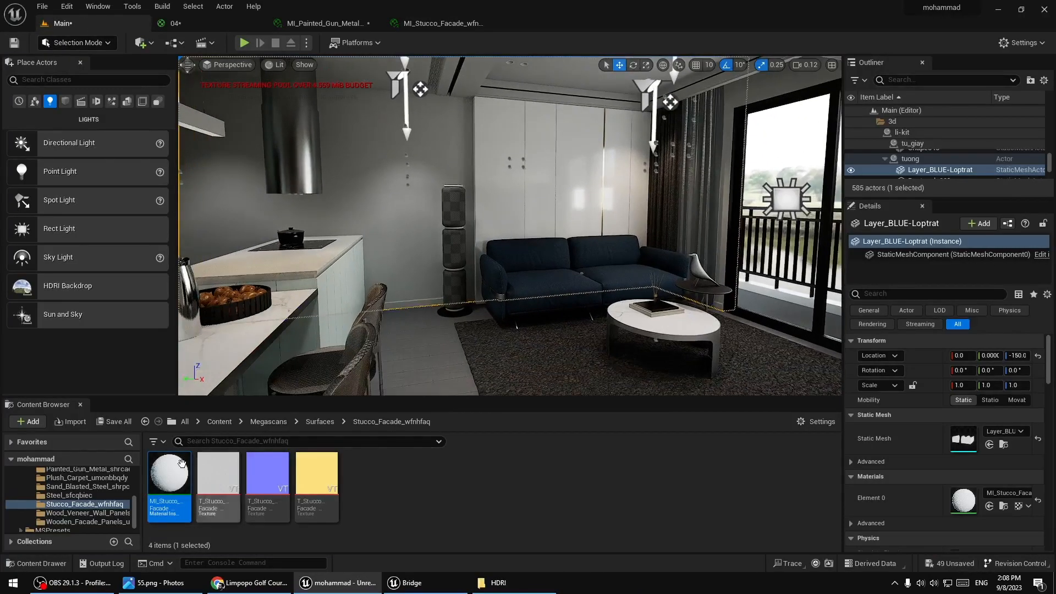
left_click_drag(181, 463, 363, 197)
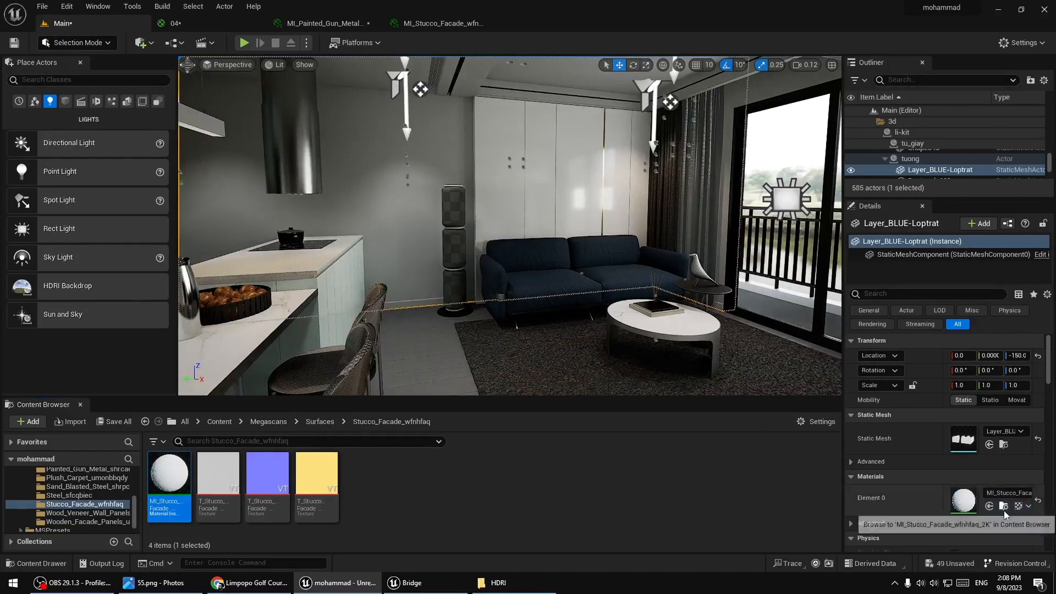
Filter the Stucco Facade material instance's parameters for TINT, try a light pink Albedo Tint and bring it back to pure white.
double_click(170, 485)
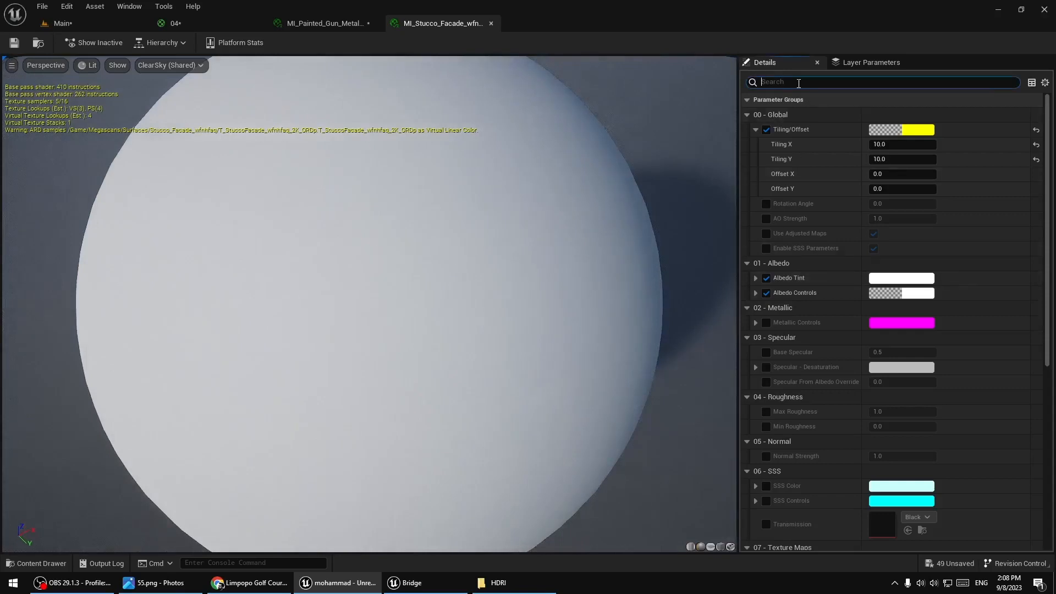
type("TIN")
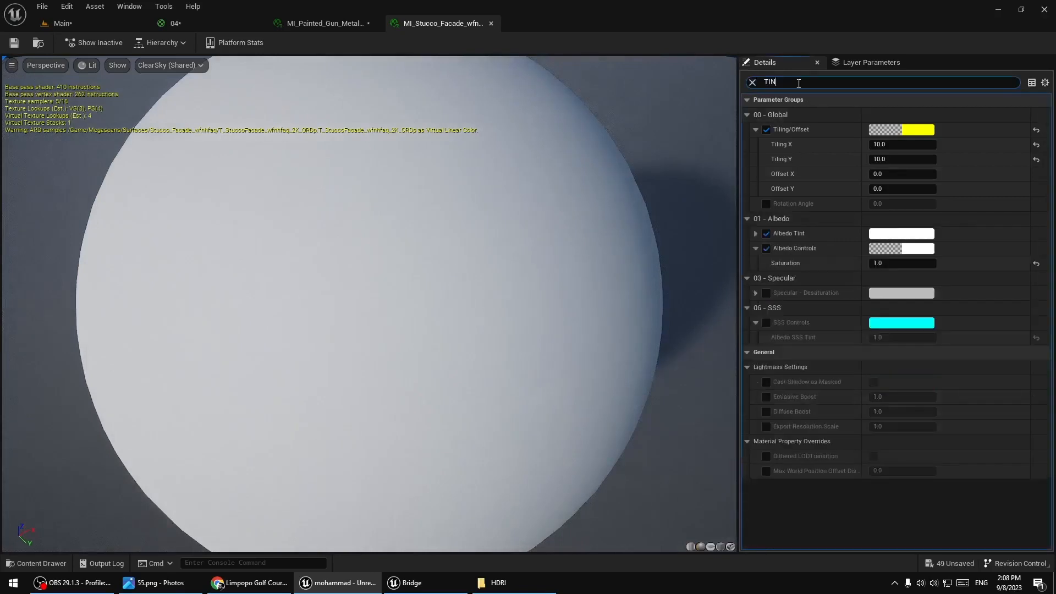
type("T")
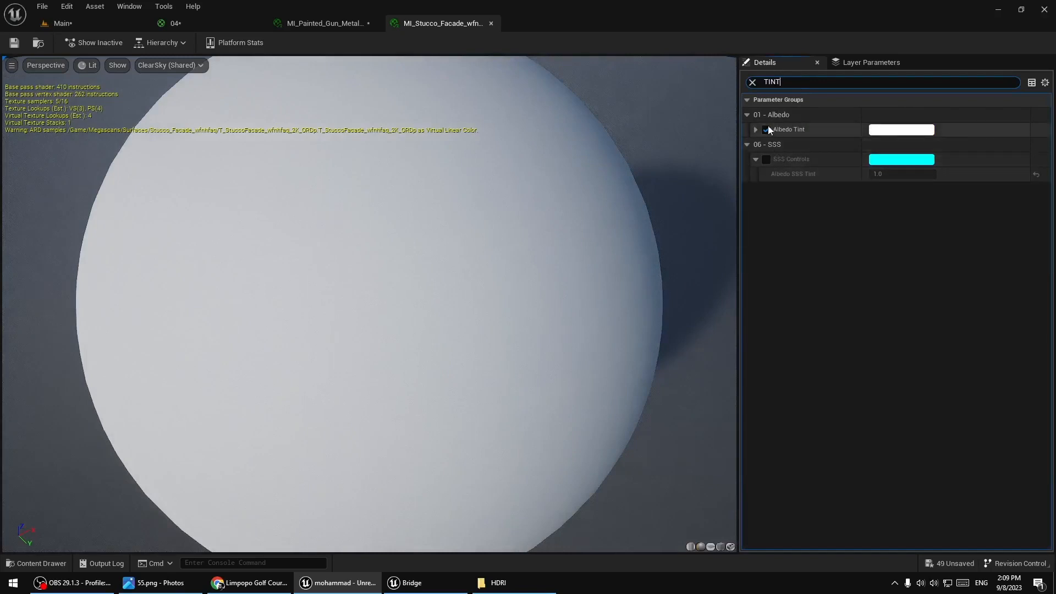
left_click(879, 132)
mouse_move(743, 227)
left_mouse_down()
mouse_move(760, 225)
mouse_move(726, 229)
left_mouse_up()
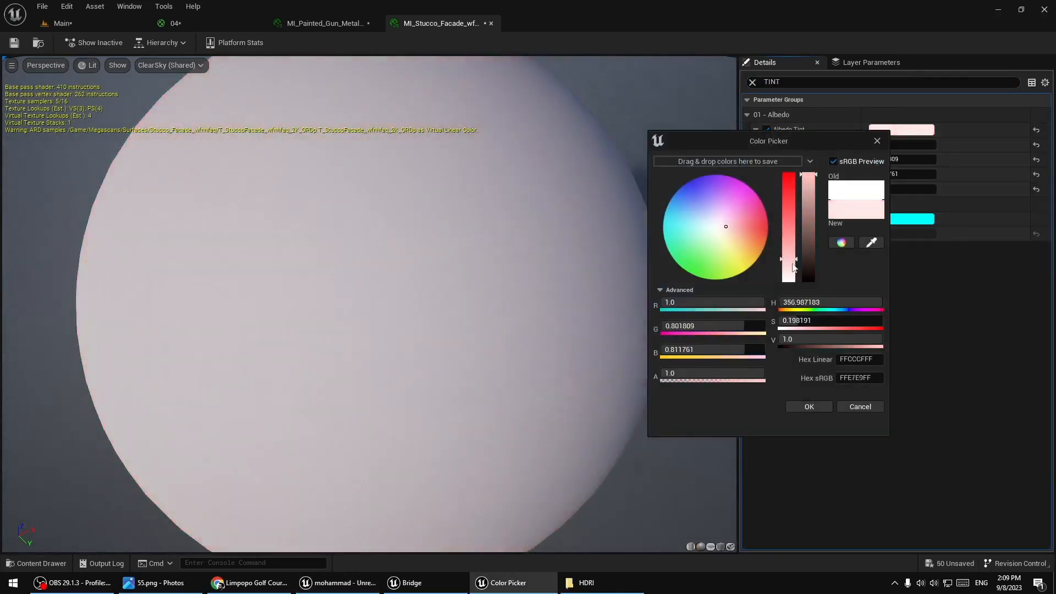
left_click_drag(792, 267, 790, 326)
left_click(804, 408)
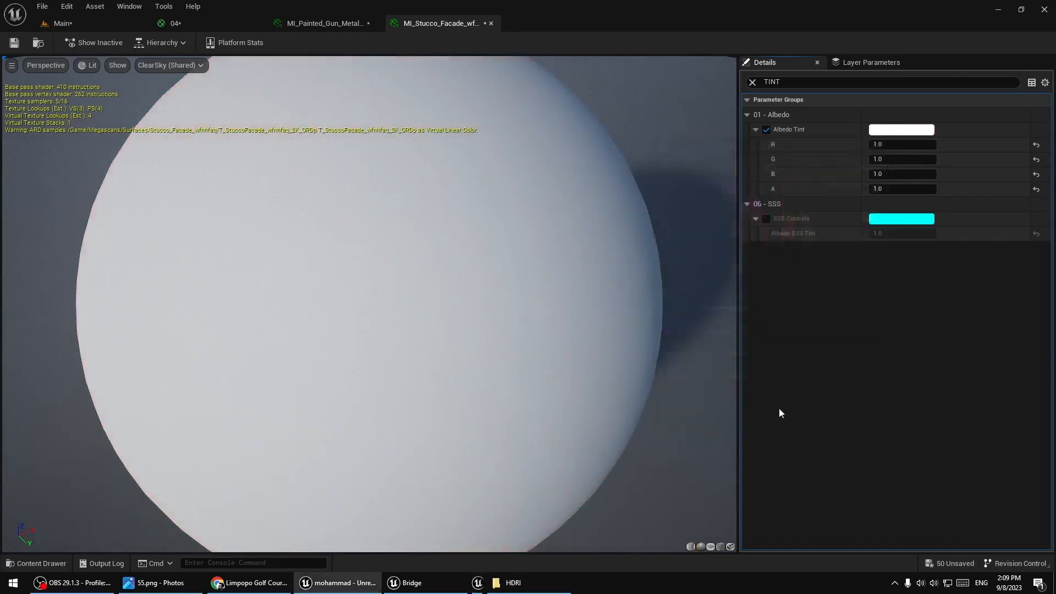
Return to the level, examine the wall finish around the dining area and kitchen, and clear the wall selection.
left_click(77, 23)
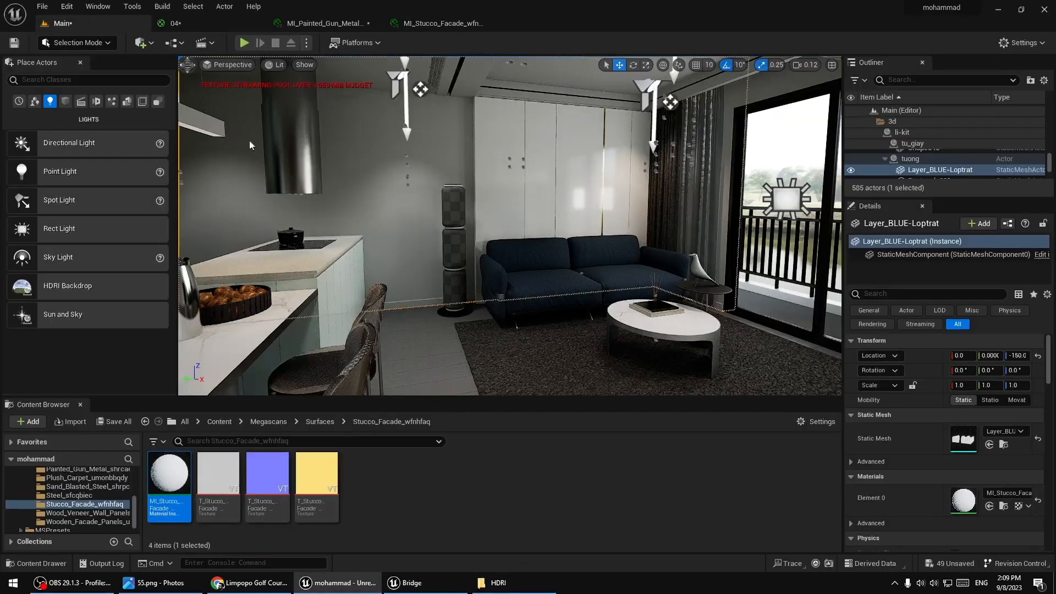
right_click_drag(535, 305, 594, 259)
key("w")
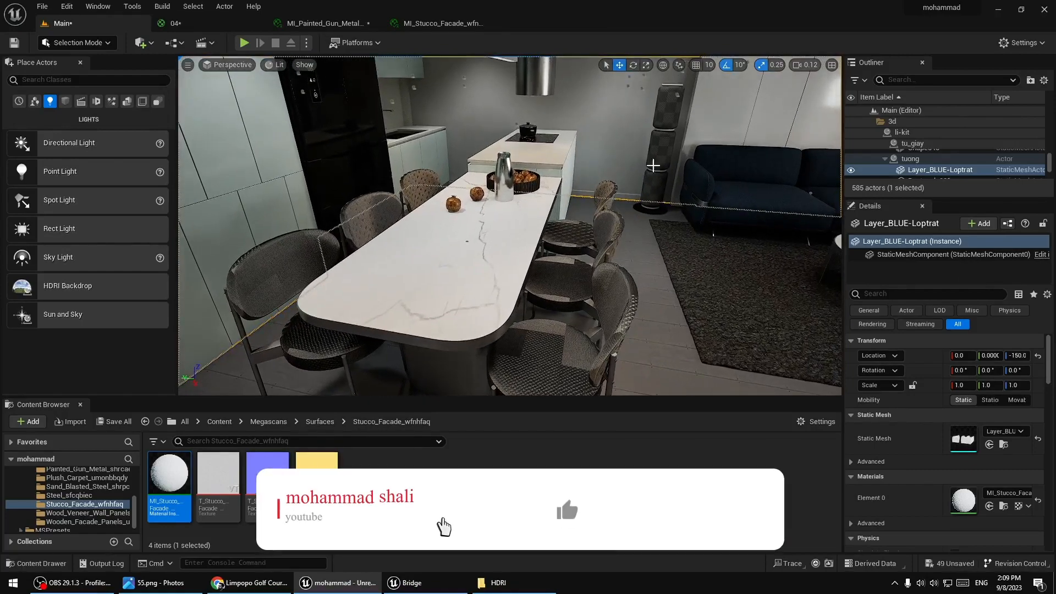
right_click_drag(646, 161, 688, 234)
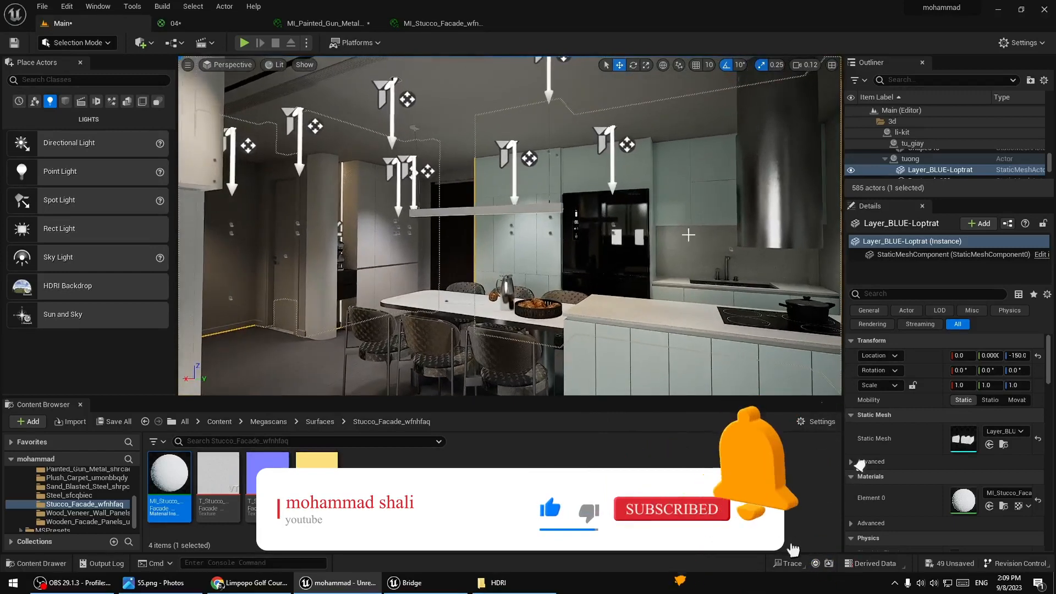
key("Escape")
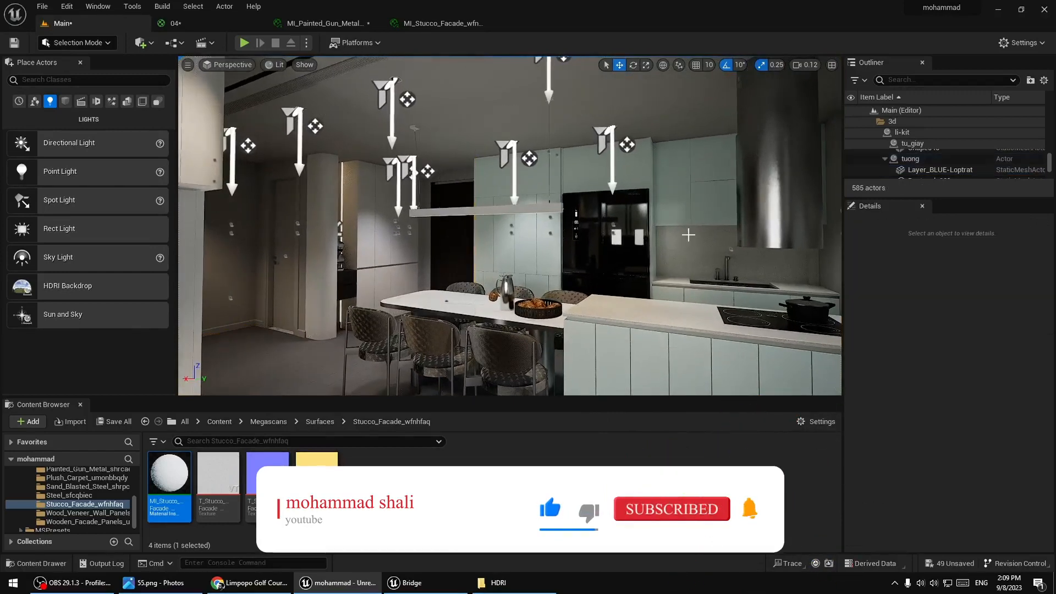